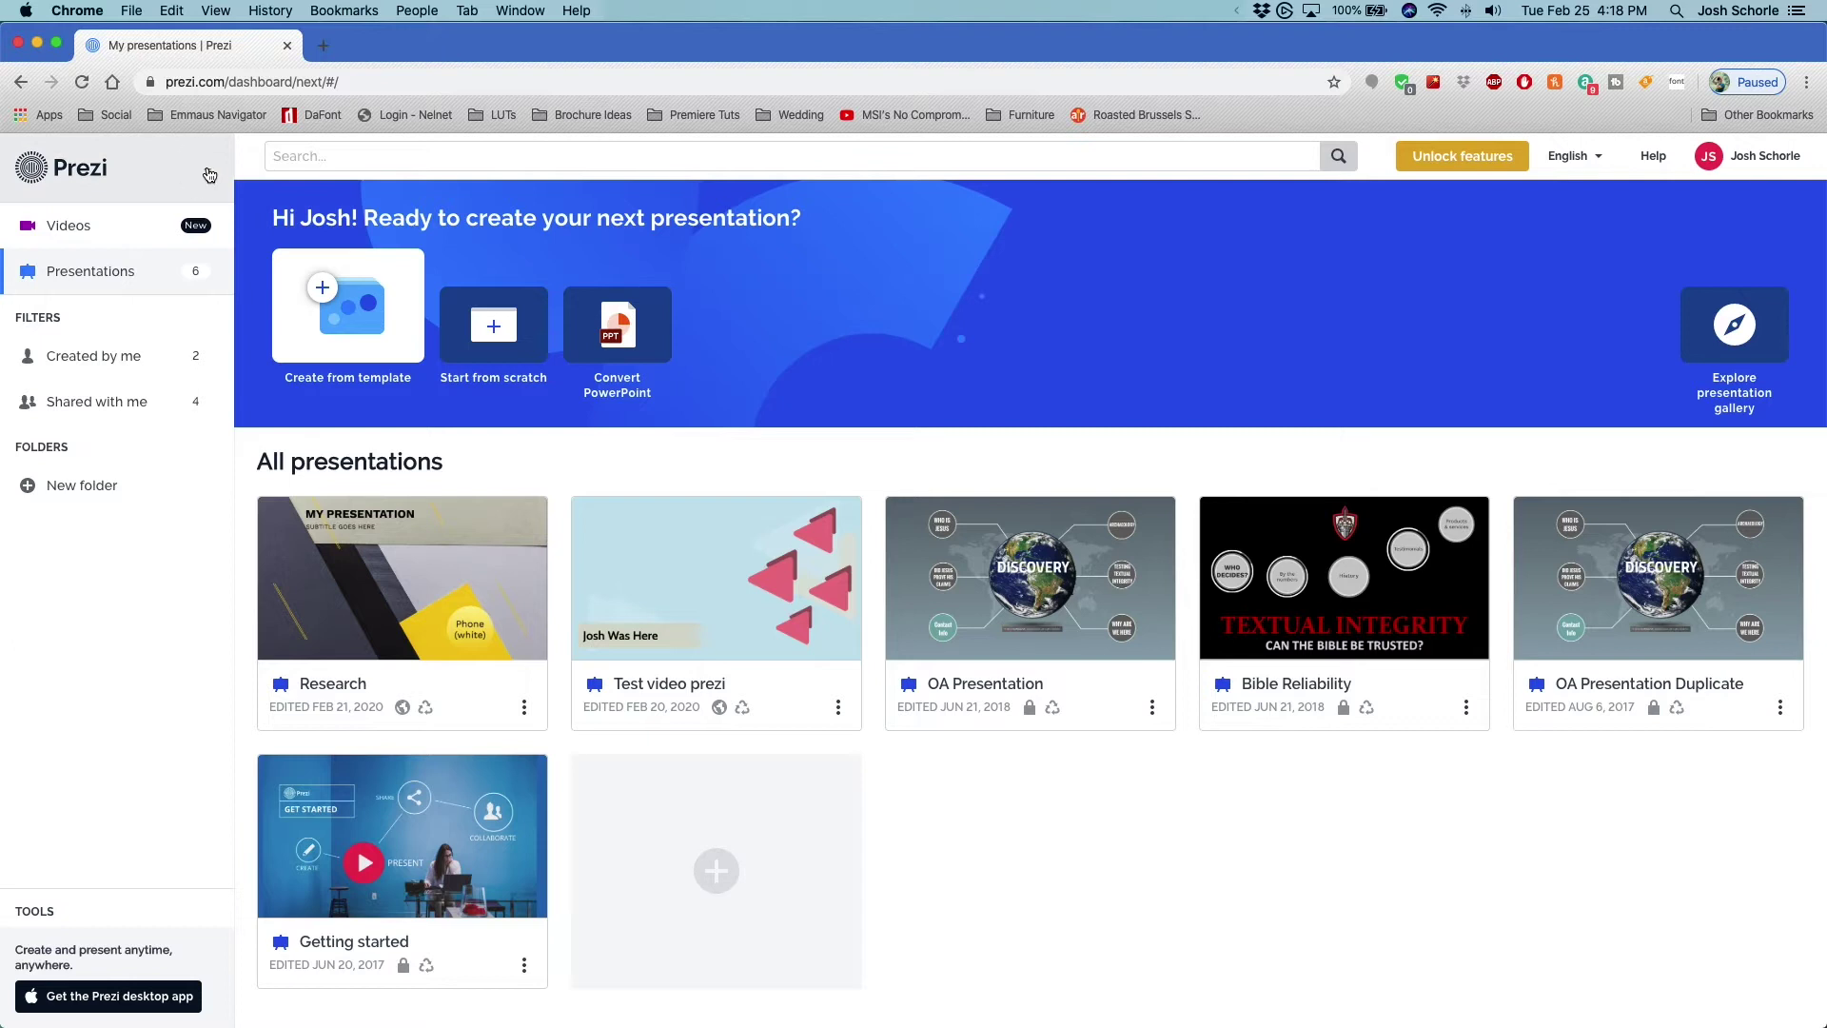
# Switch to the Prezi Classic dashboard and open the 'number one' presentation for editing
pyautogui.click(210, 174)
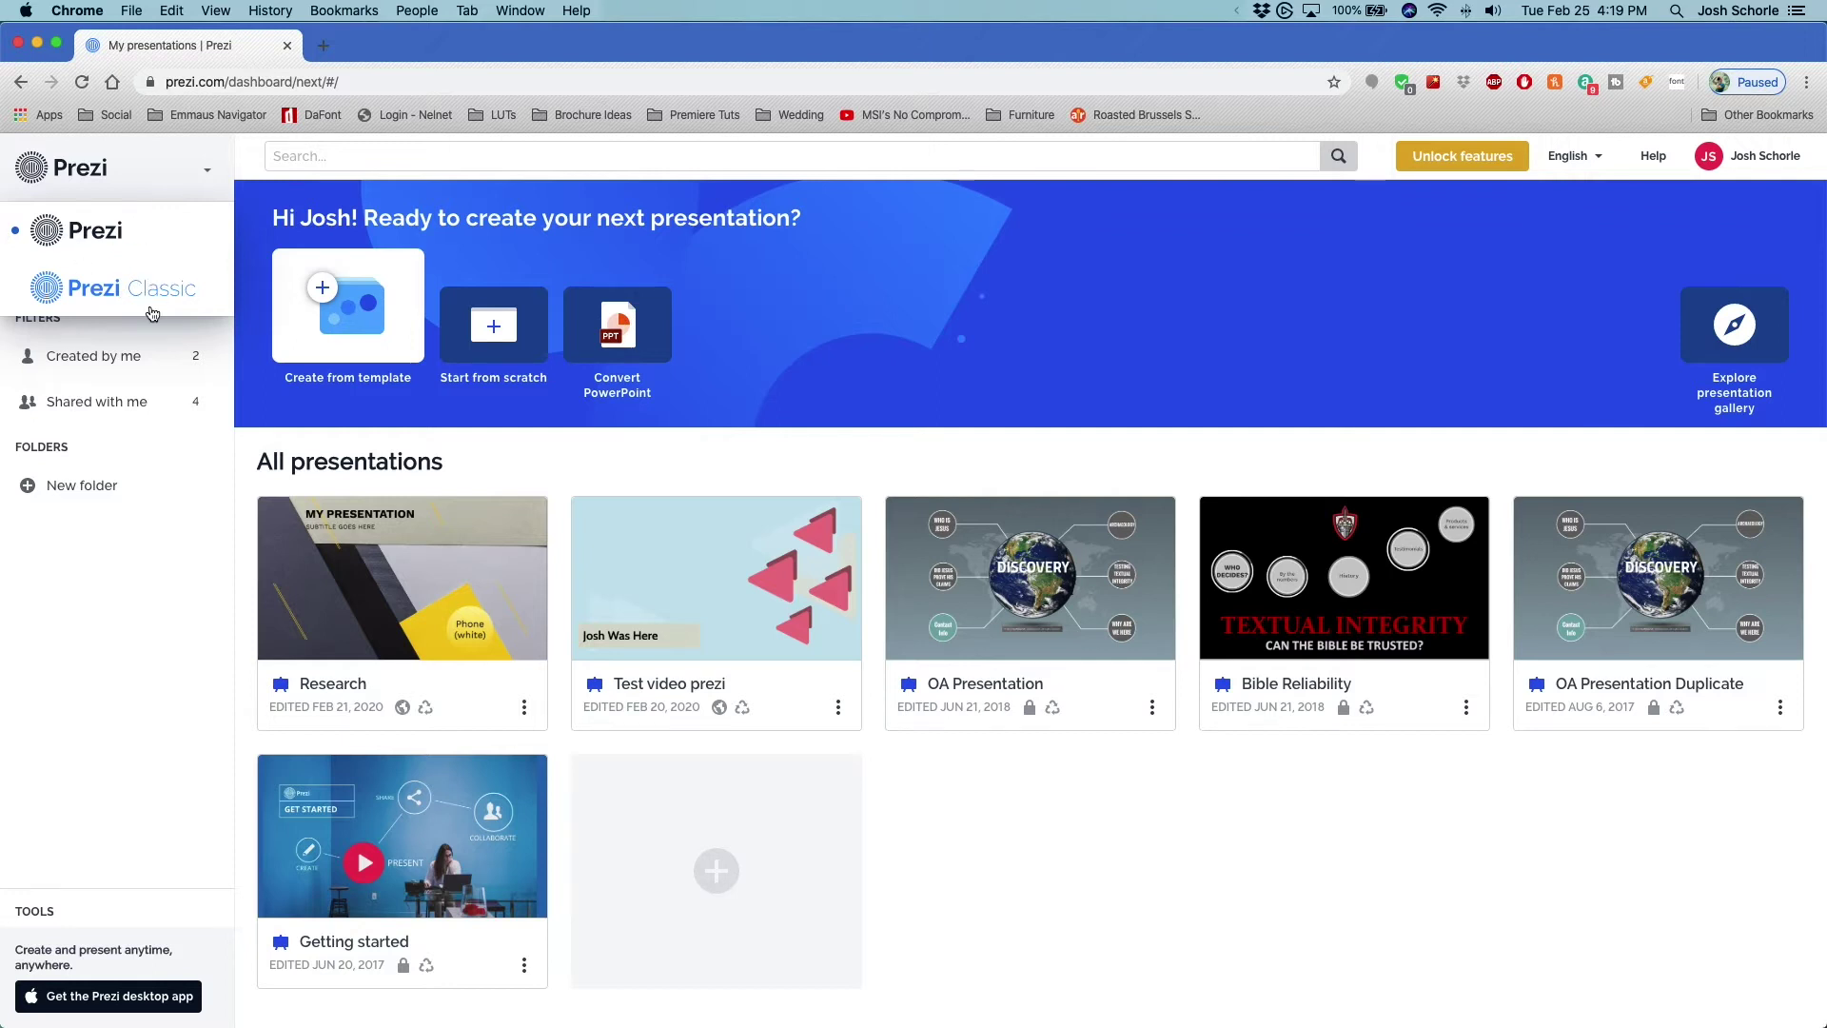
pyautogui.click(135, 287)
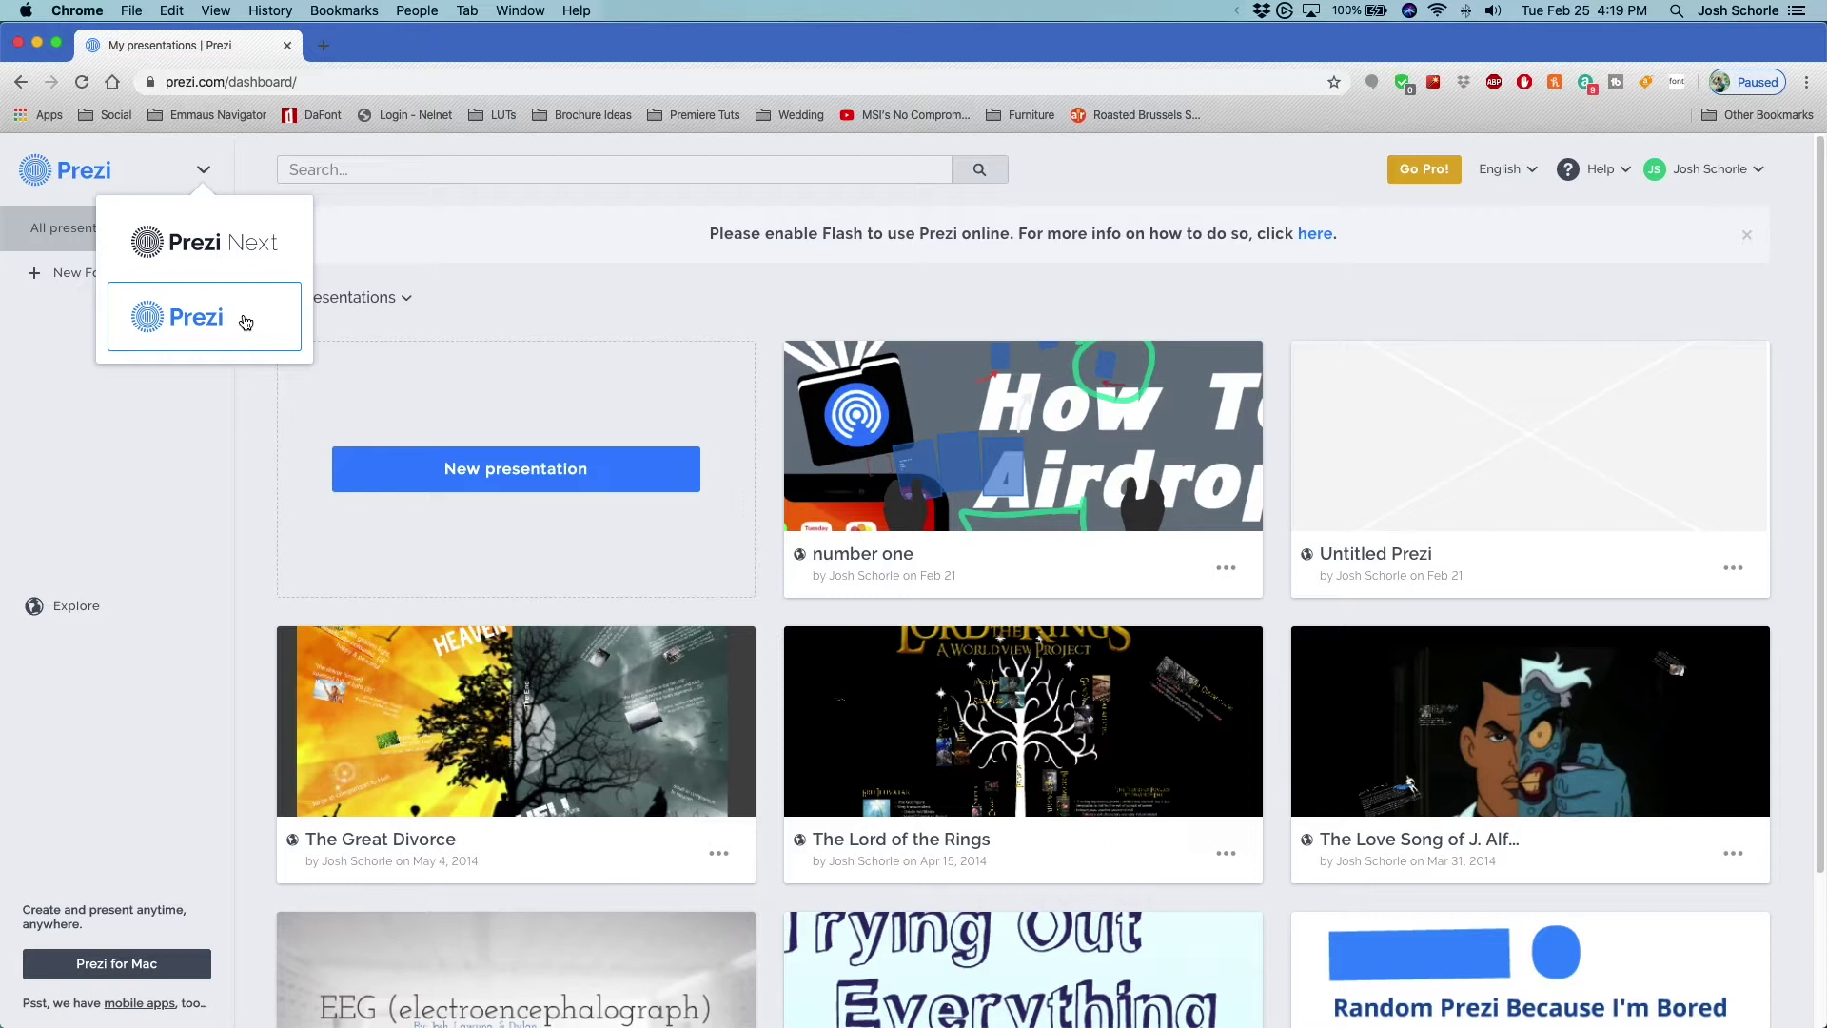
pyautogui.click(265, 183)
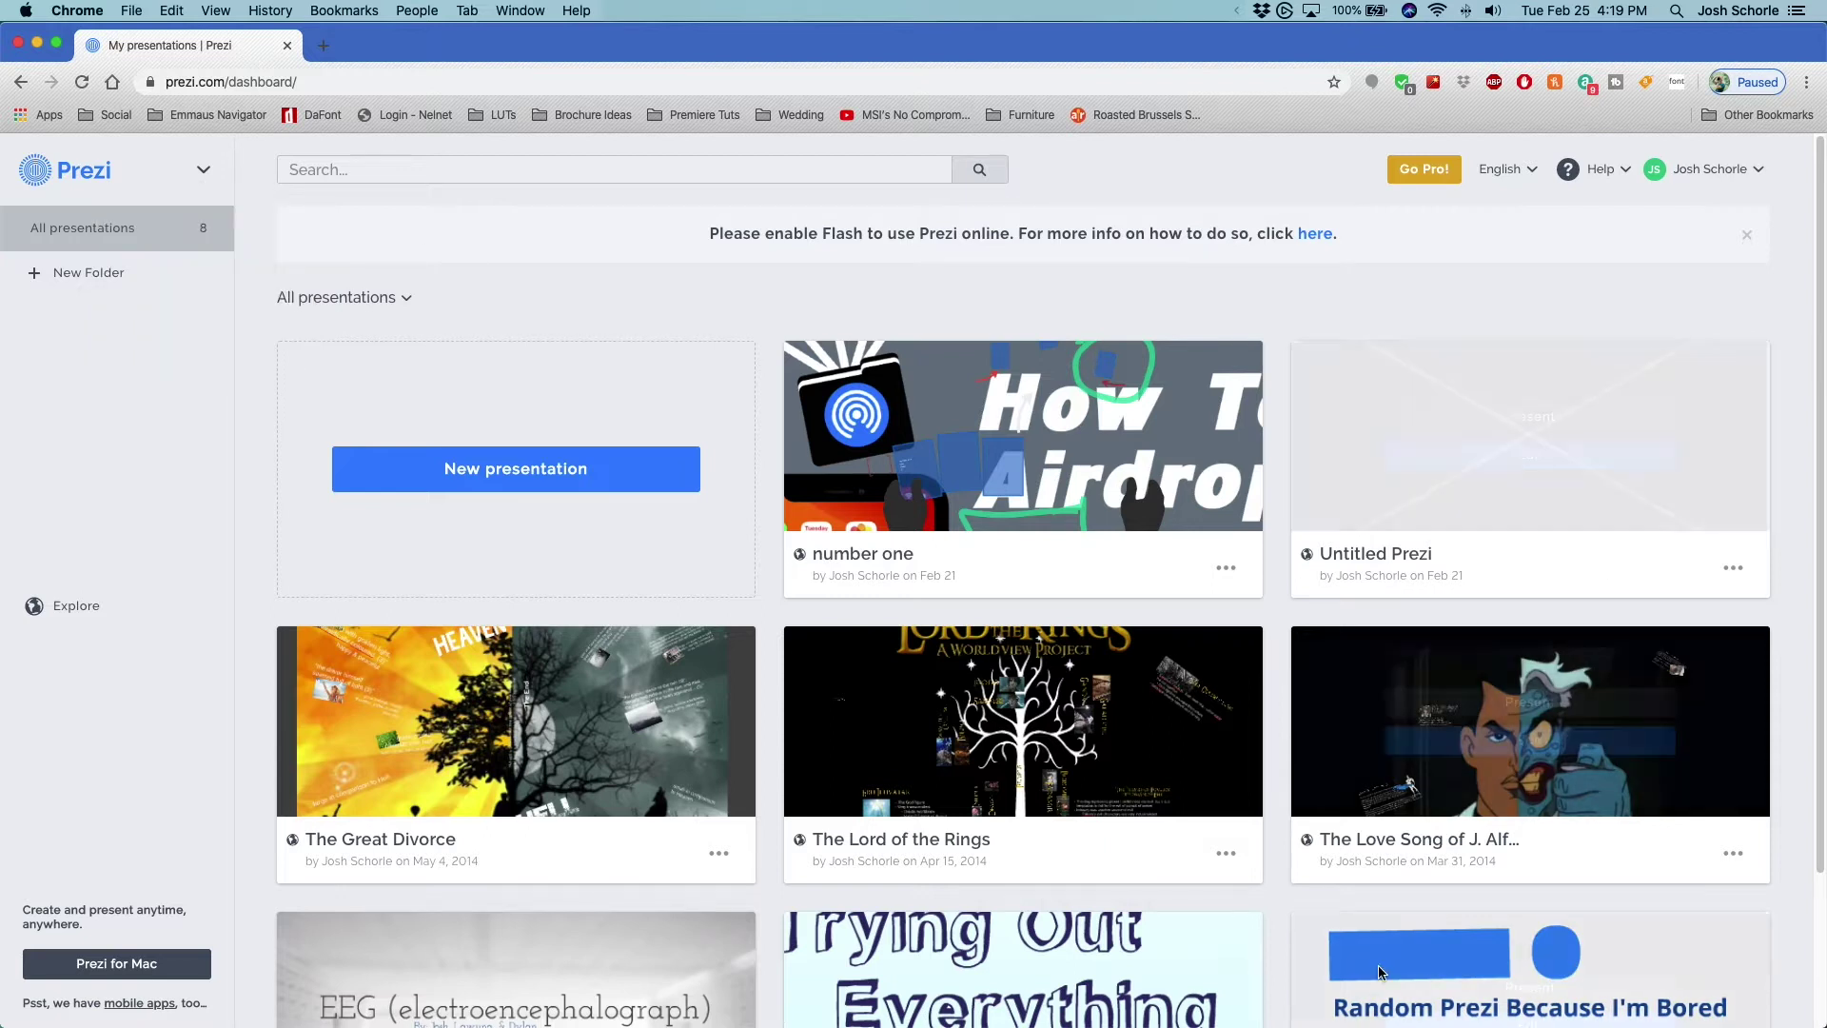
pyautogui.moveTo(1242, 446)
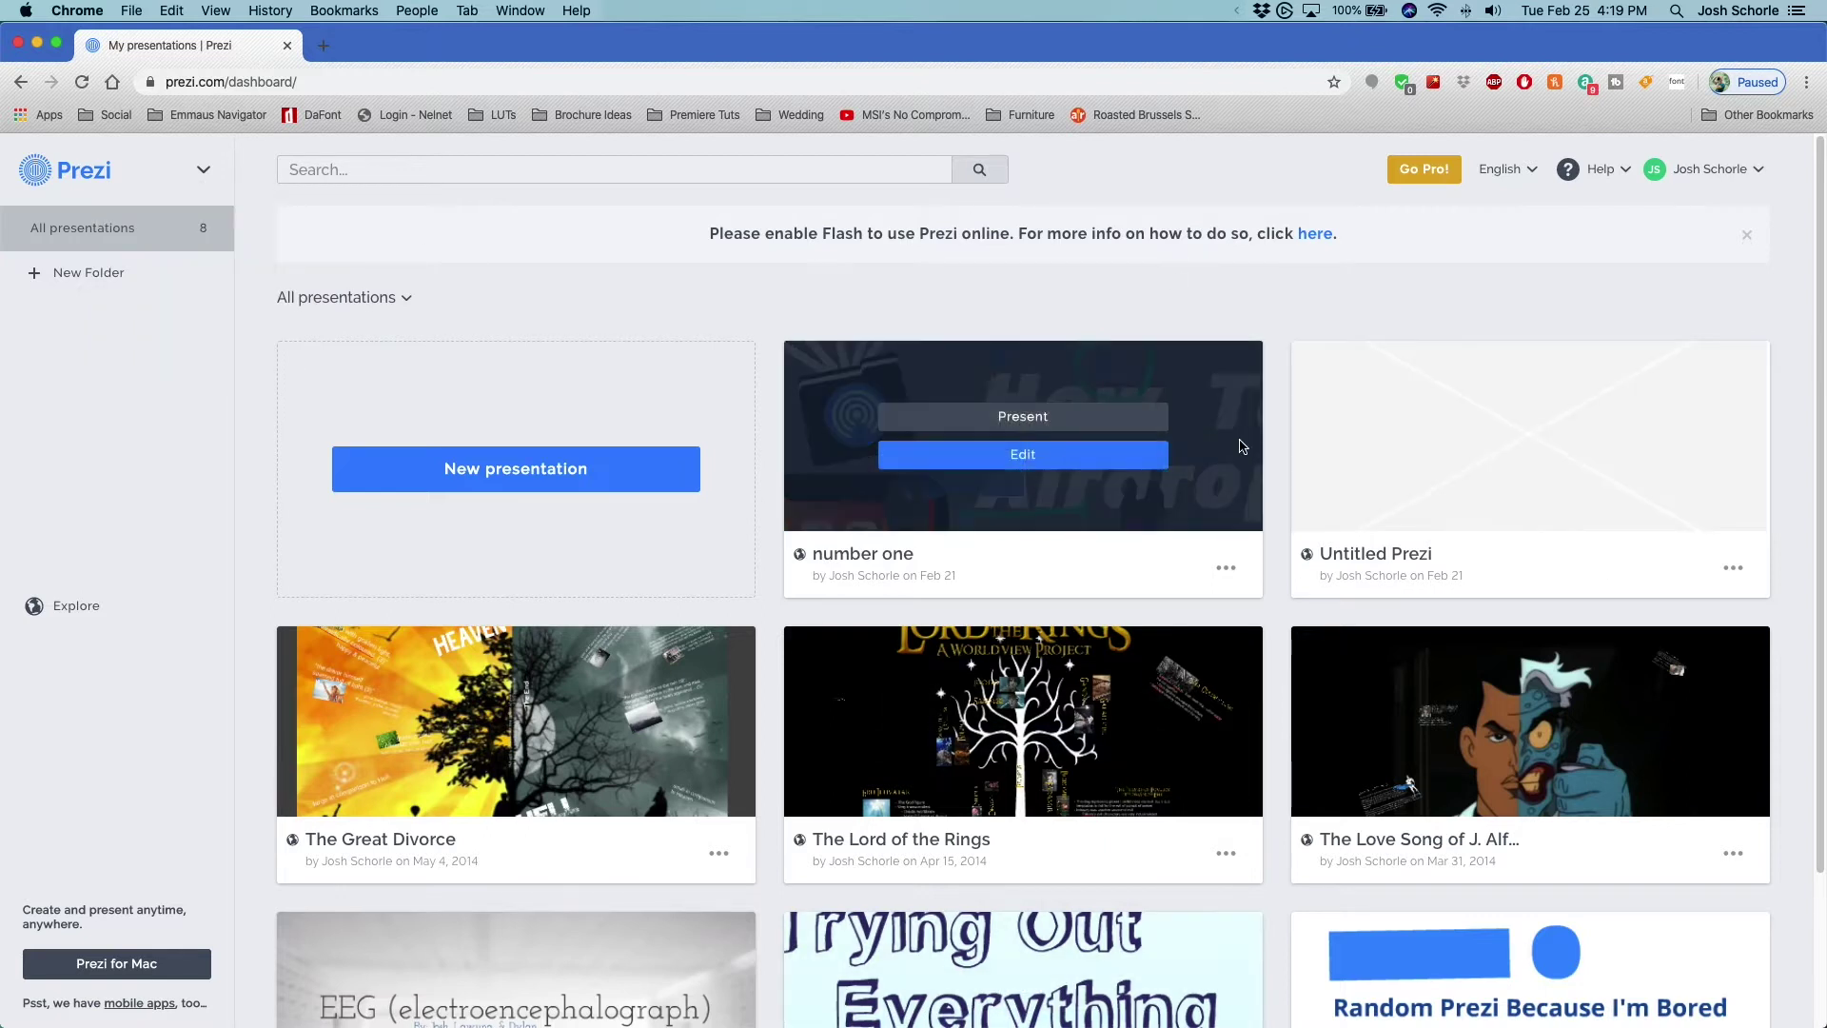
pyautogui.click(1023, 454)
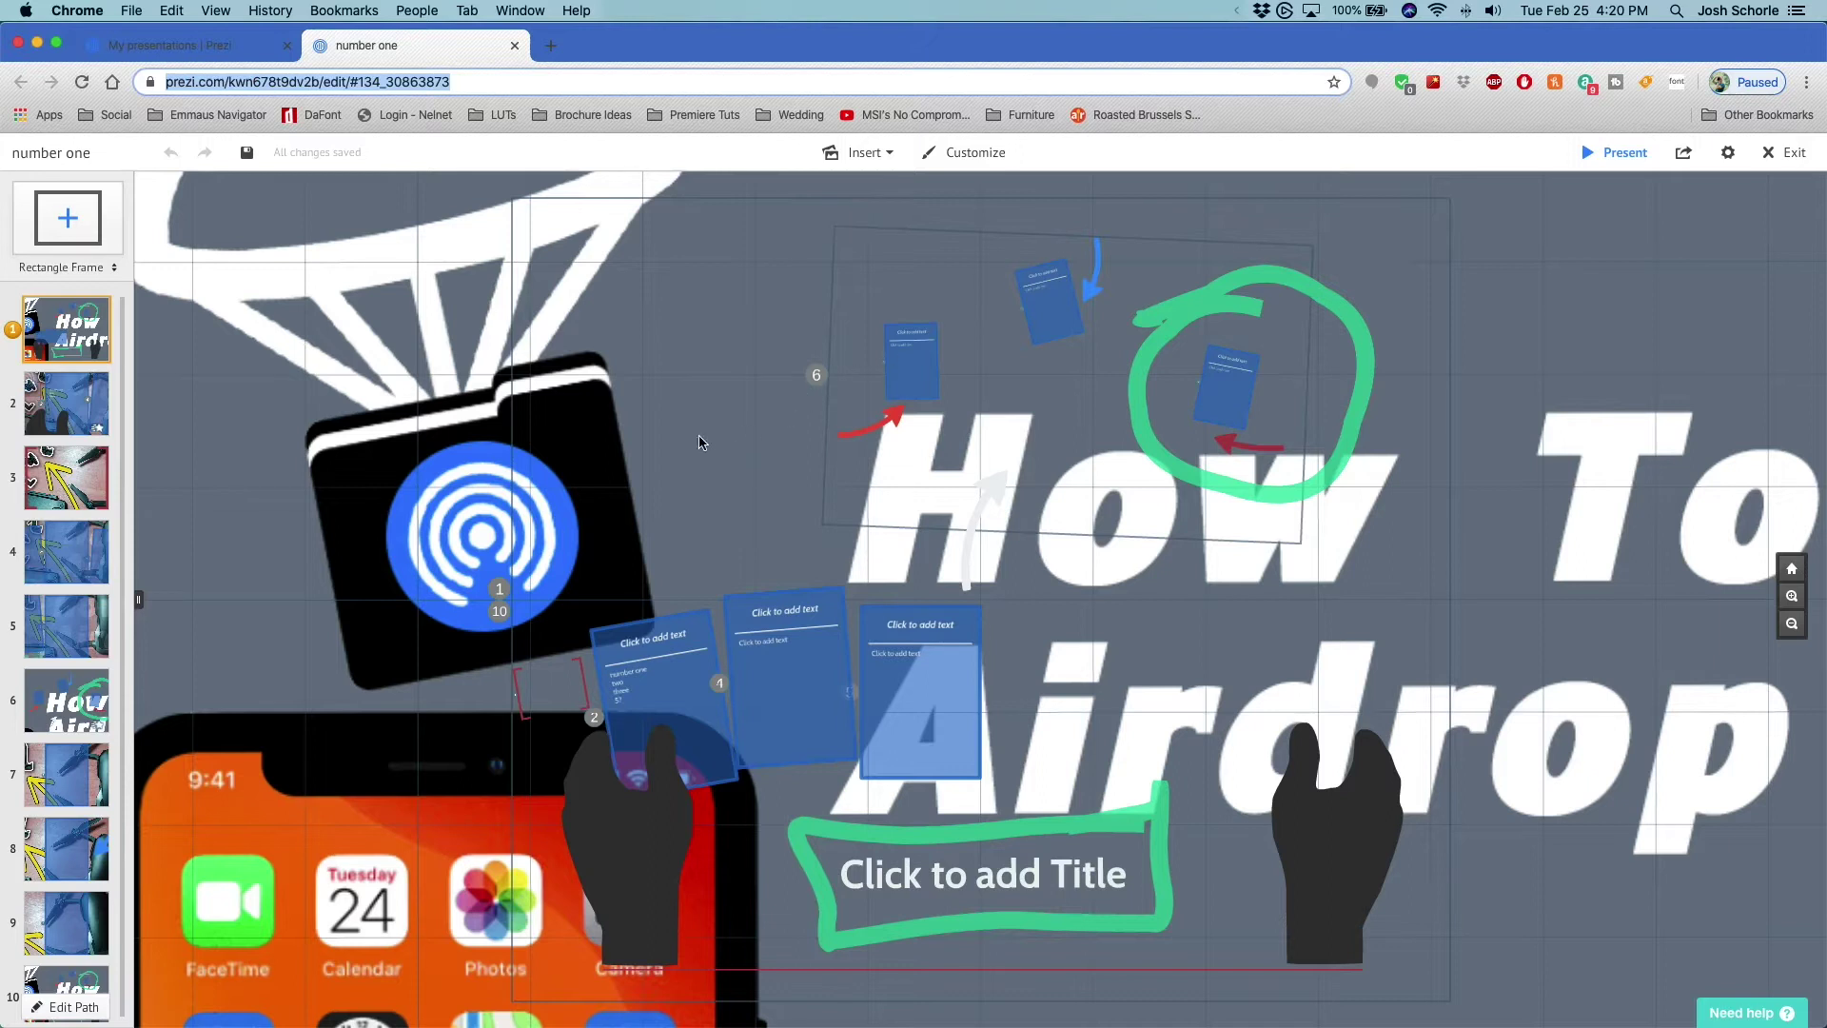
# Look through the Insert and Customize options and open the Advanced theme settings
pyautogui.click(872, 154)
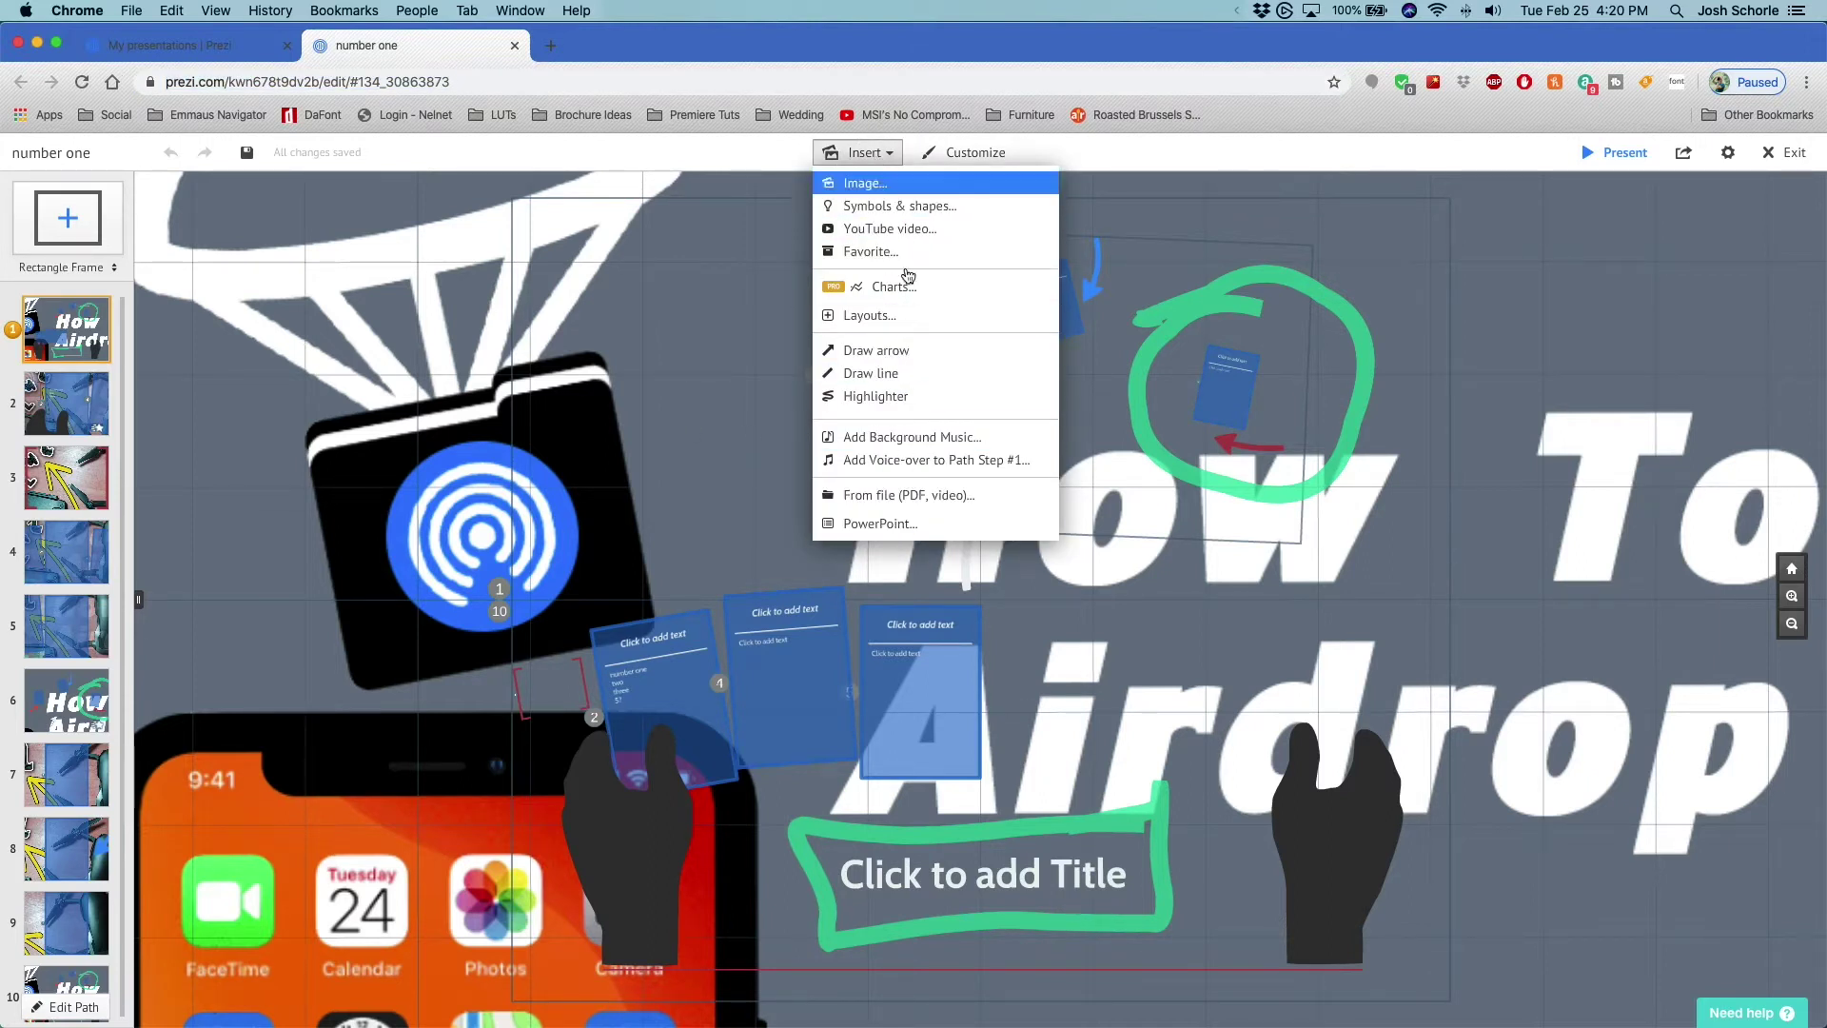
pyautogui.click(985, 152)
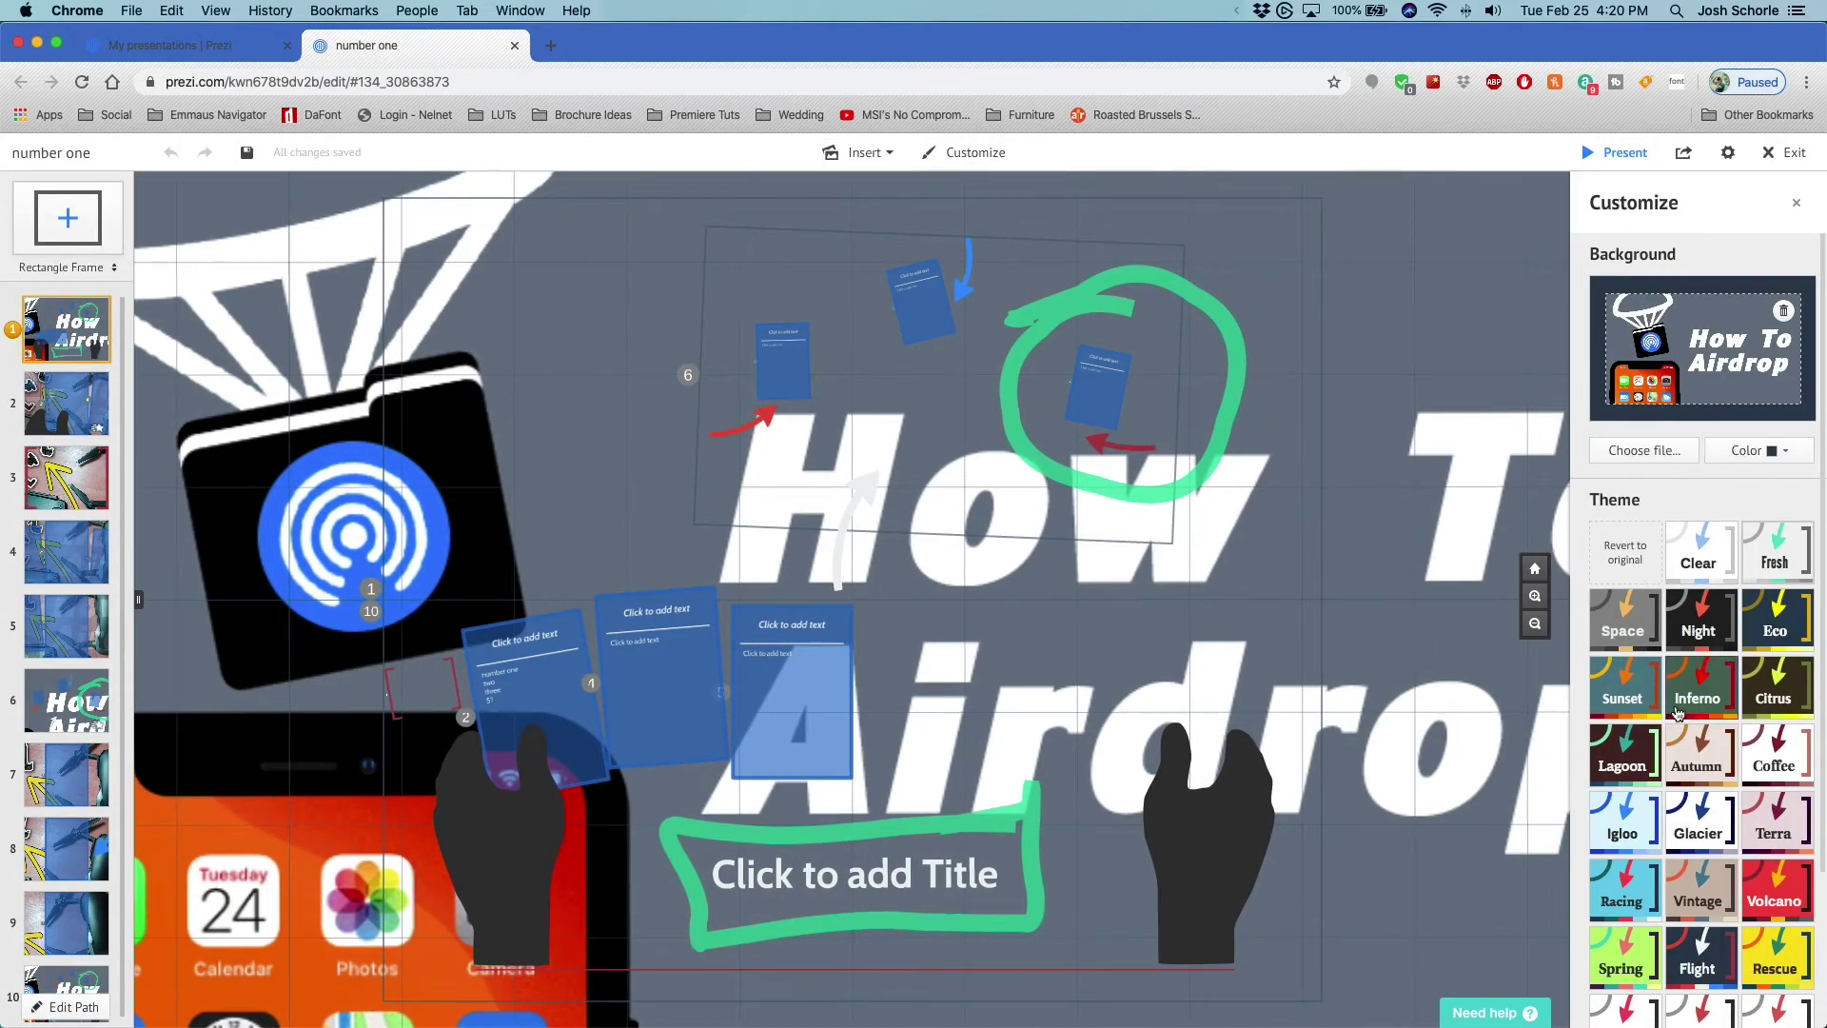
pyautogui.scroll(-4, 1677, 712)
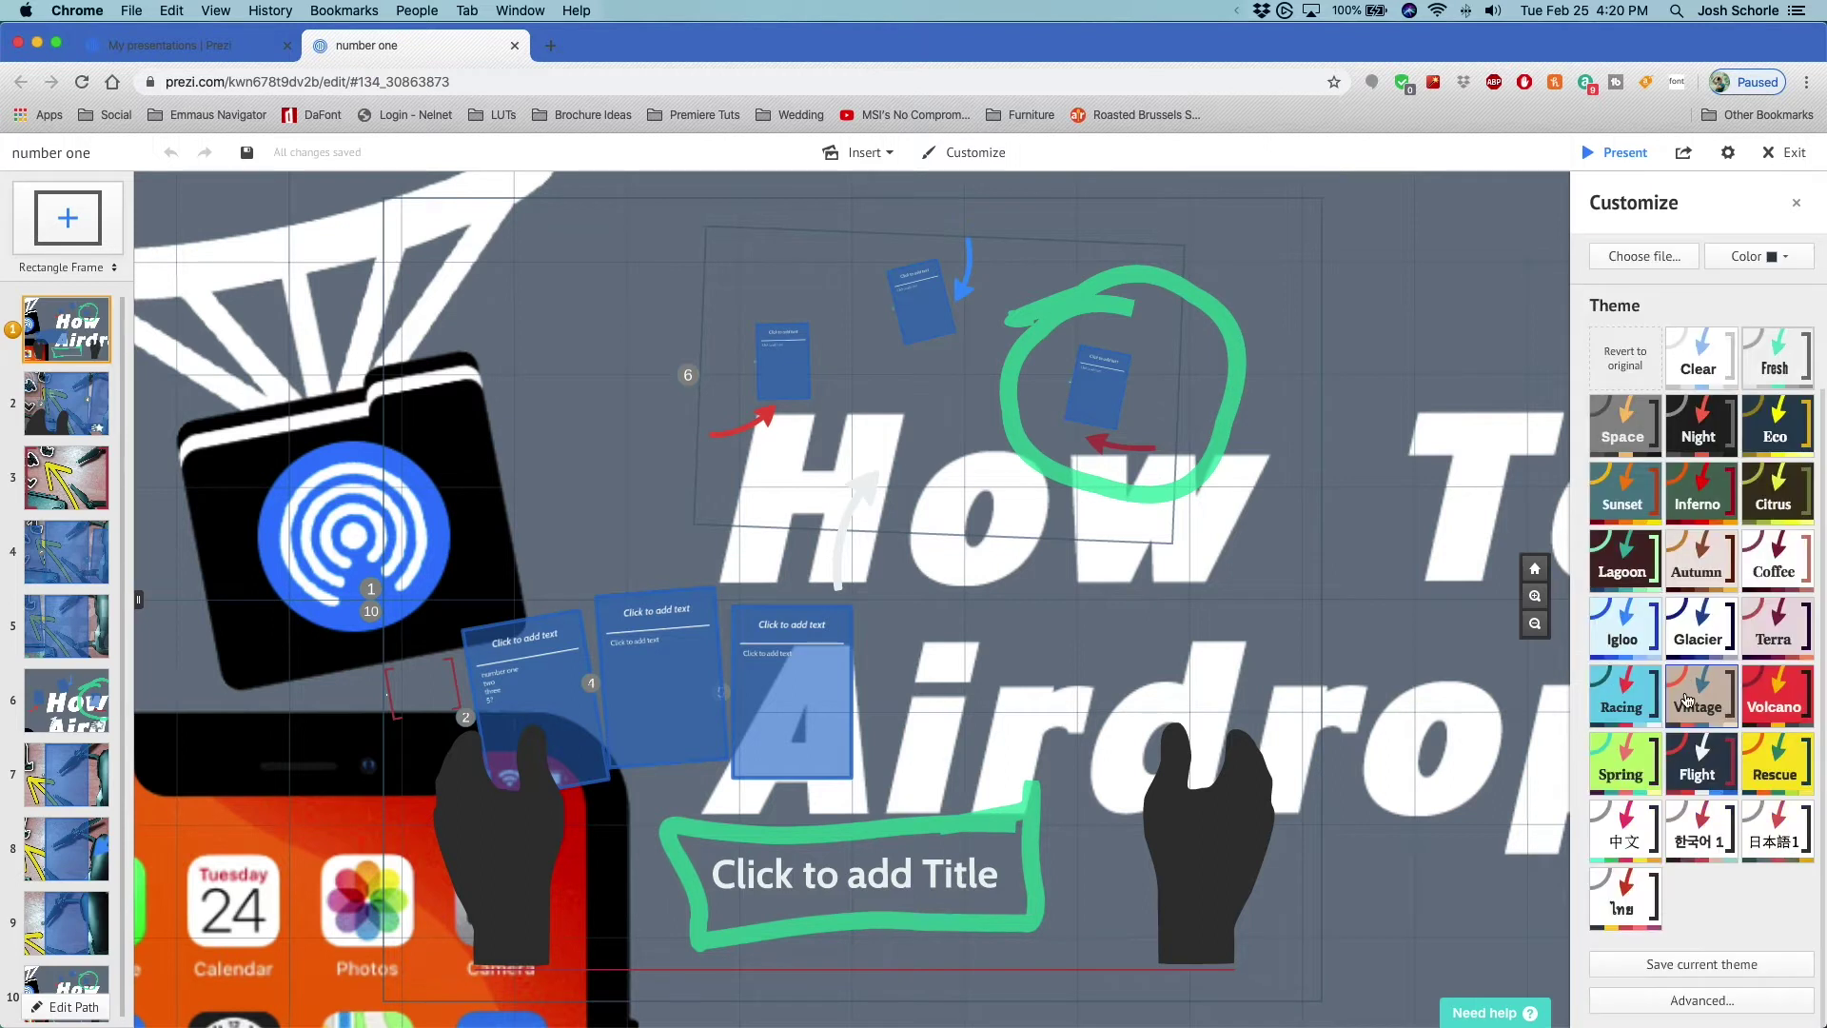
pyautogui.click(1703, 1001)
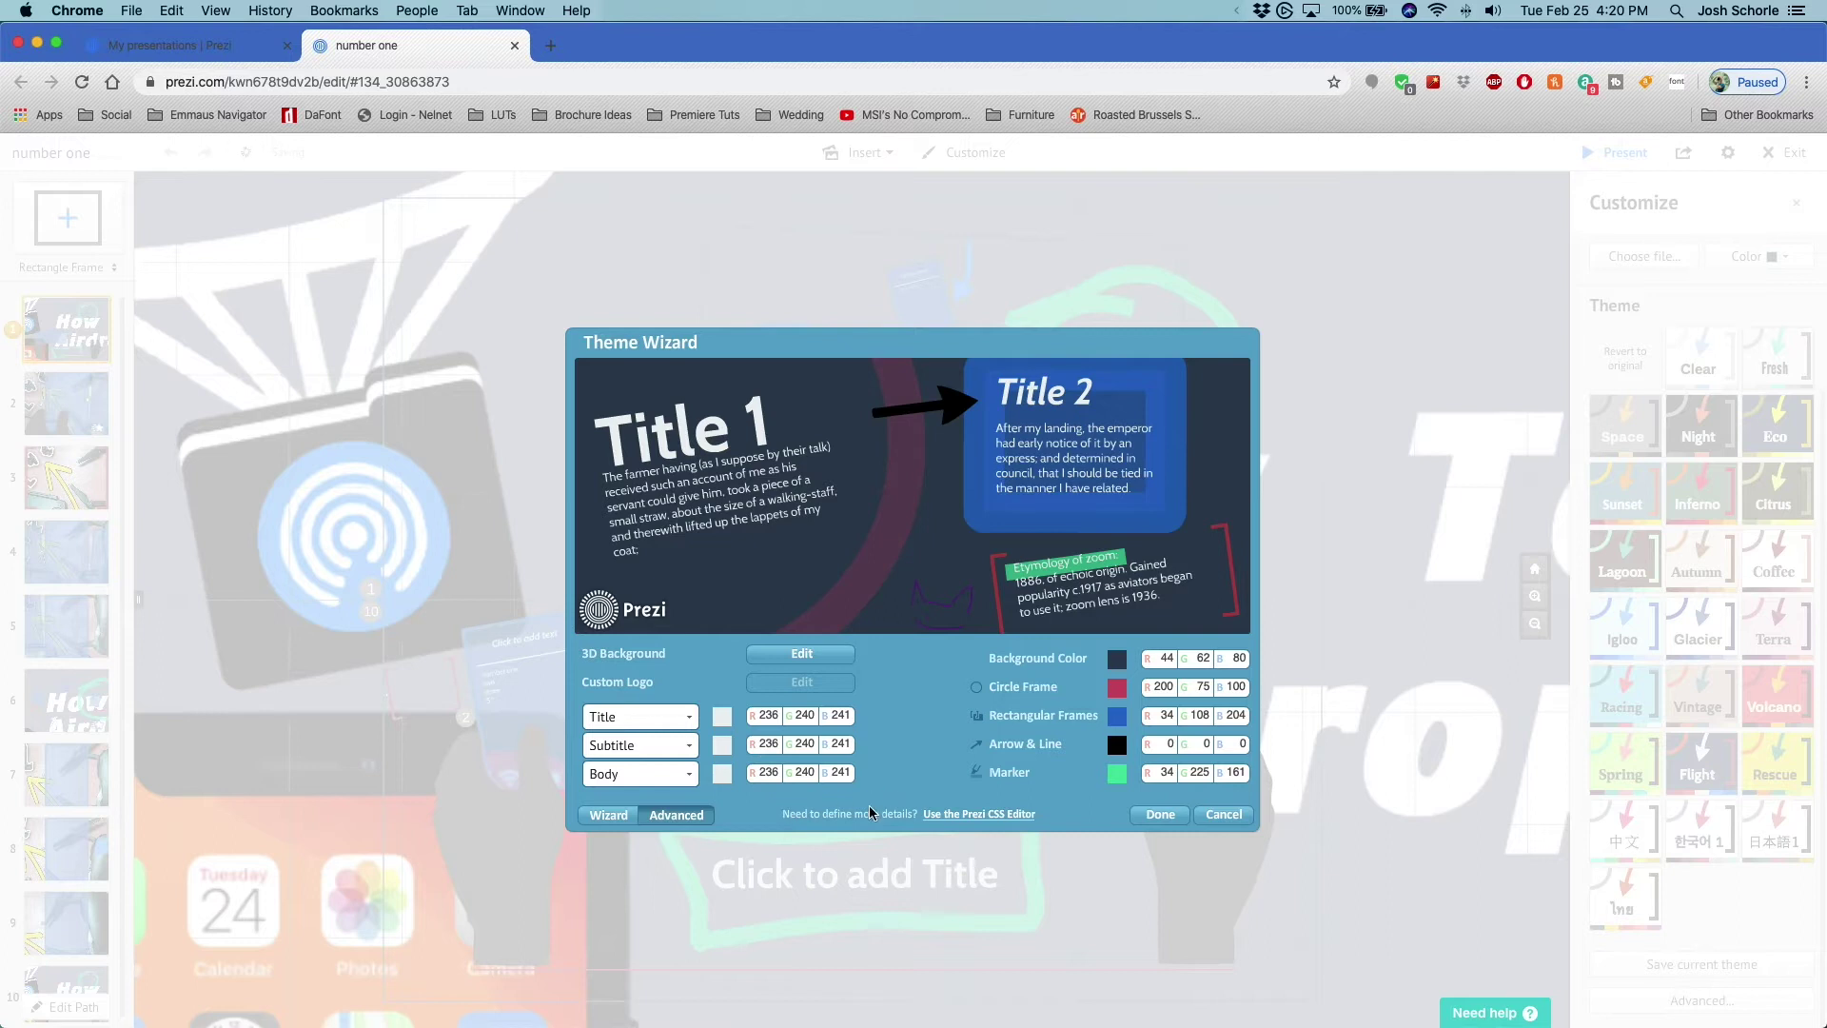
# Cancel the 3D background and Theme Wizard dialogs unchanged and return to My presentations
pyautogui.click(800, 654)
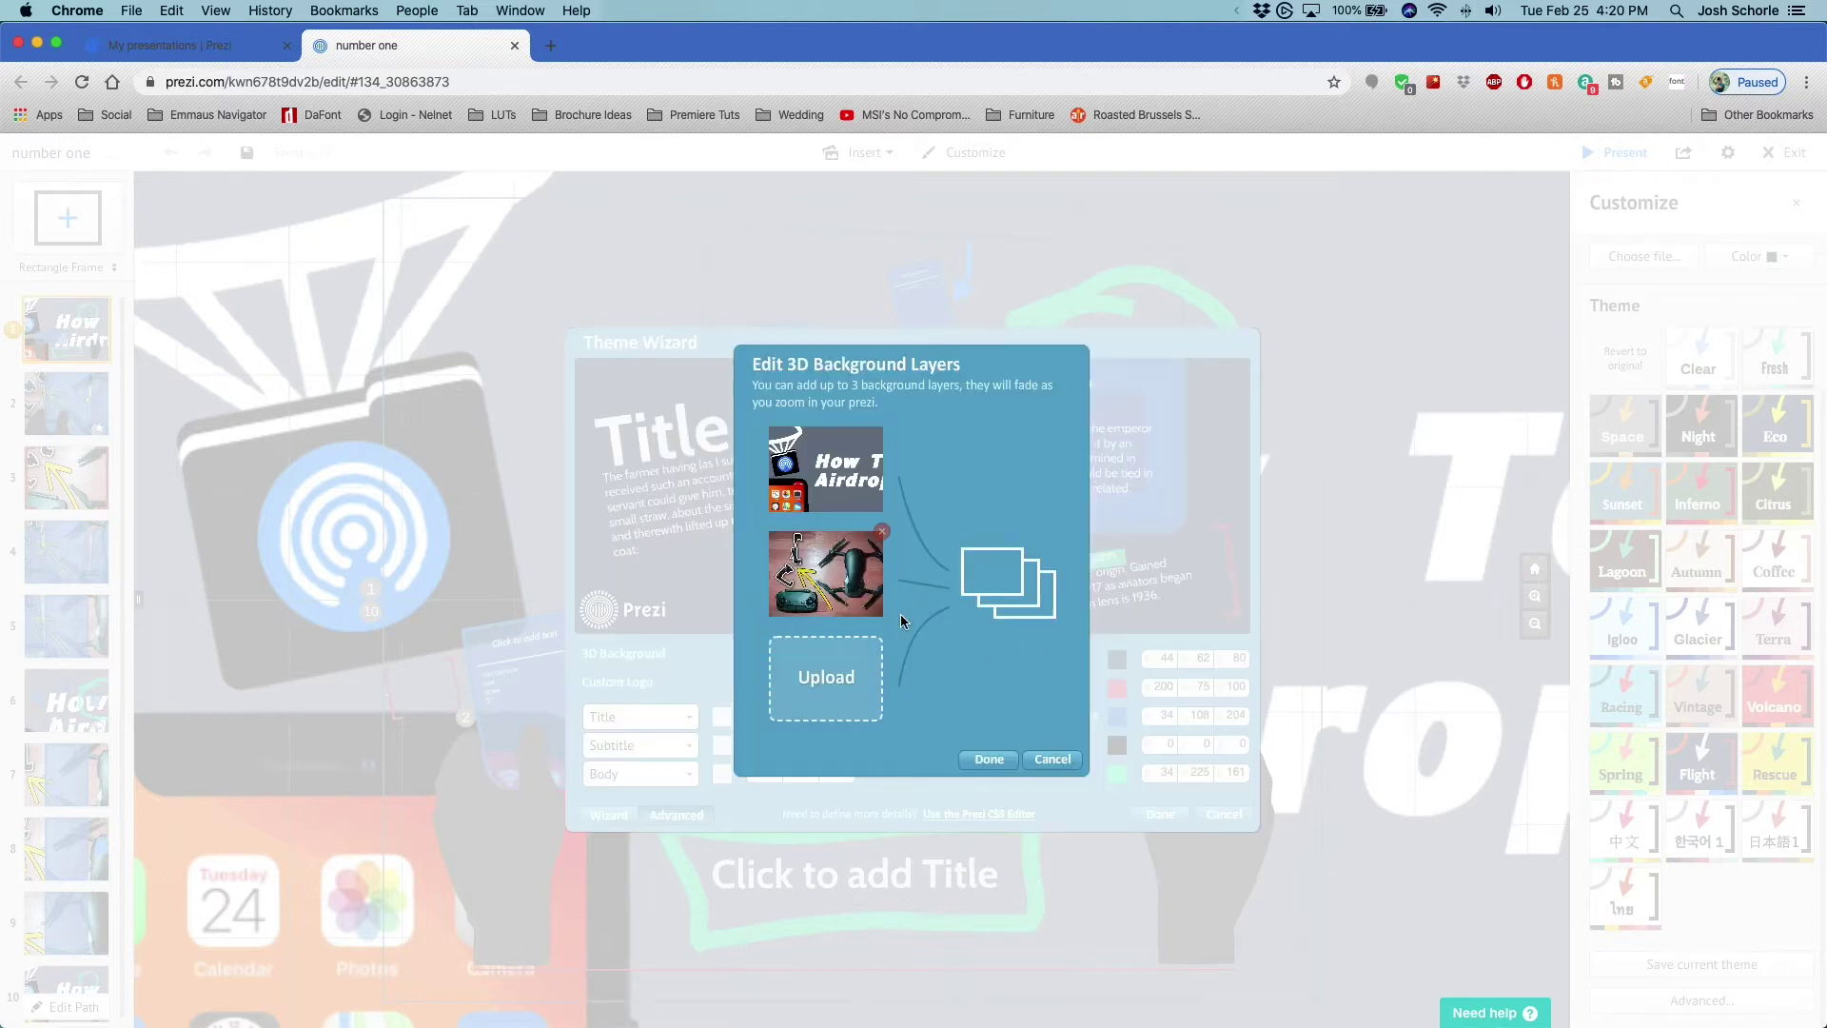
pyautogui.click(1051, 760)
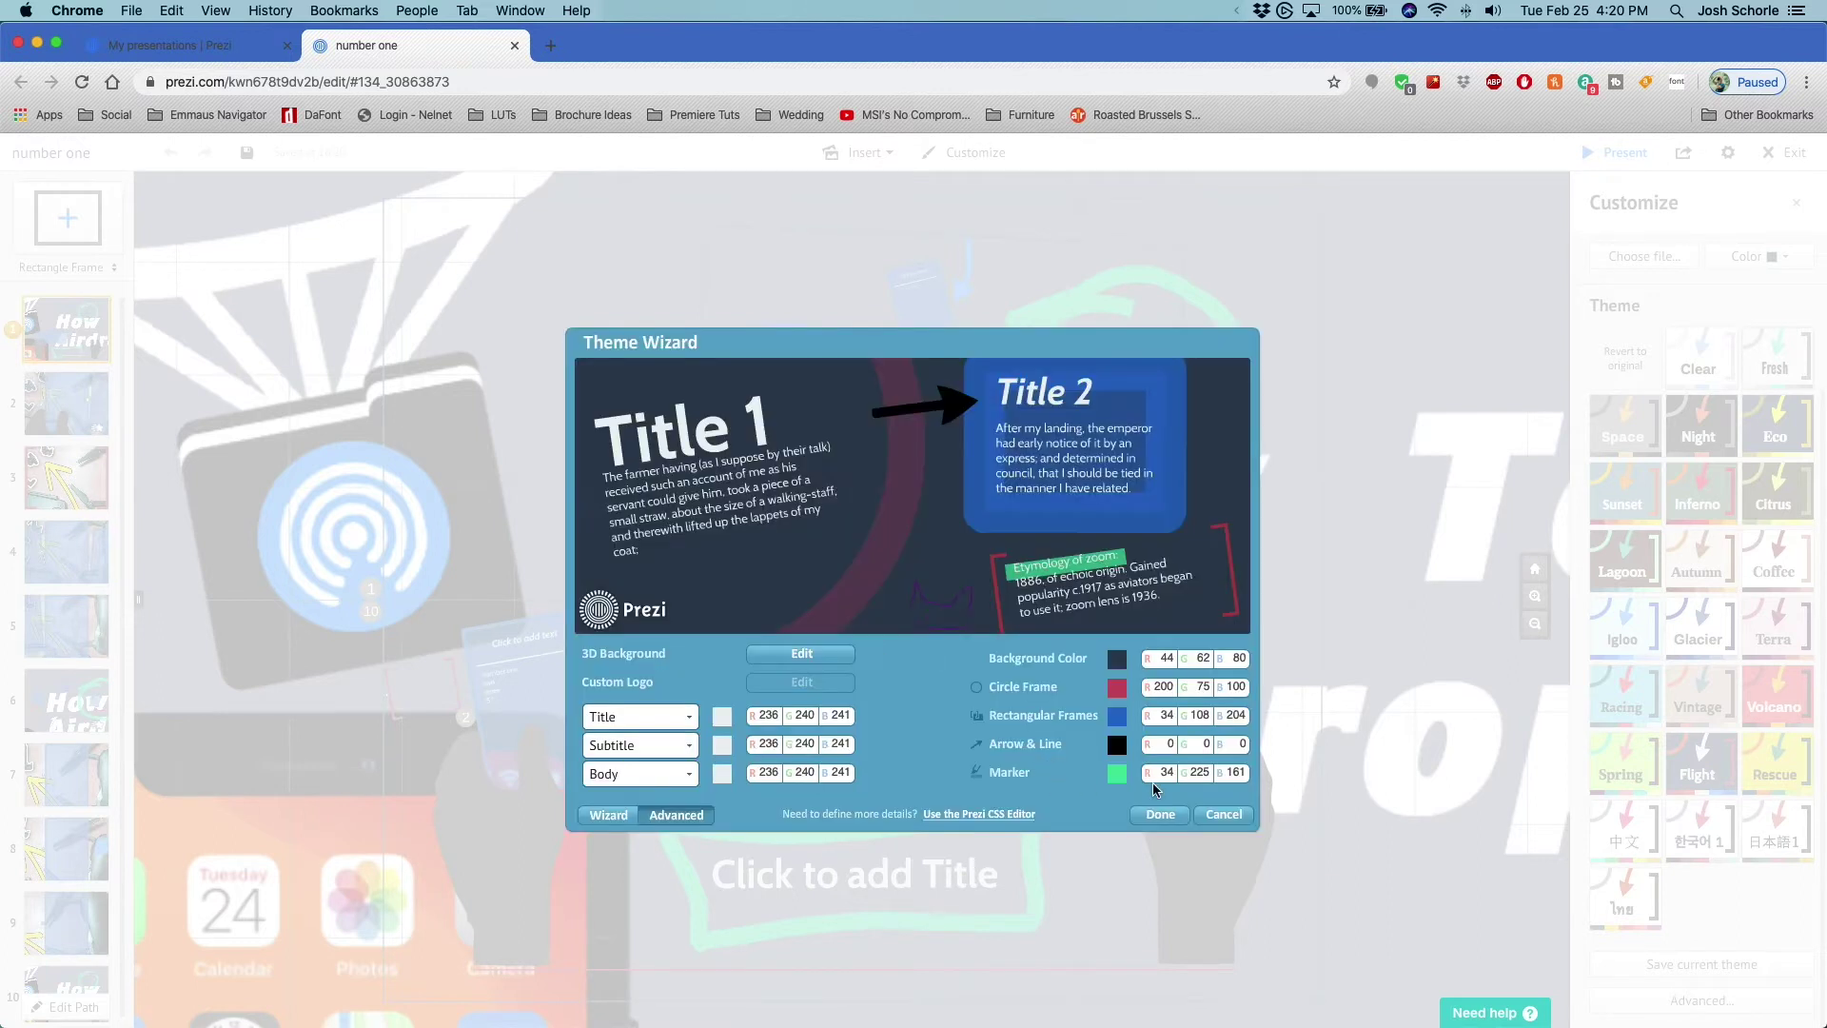
pyautogui.click(1223, 816)
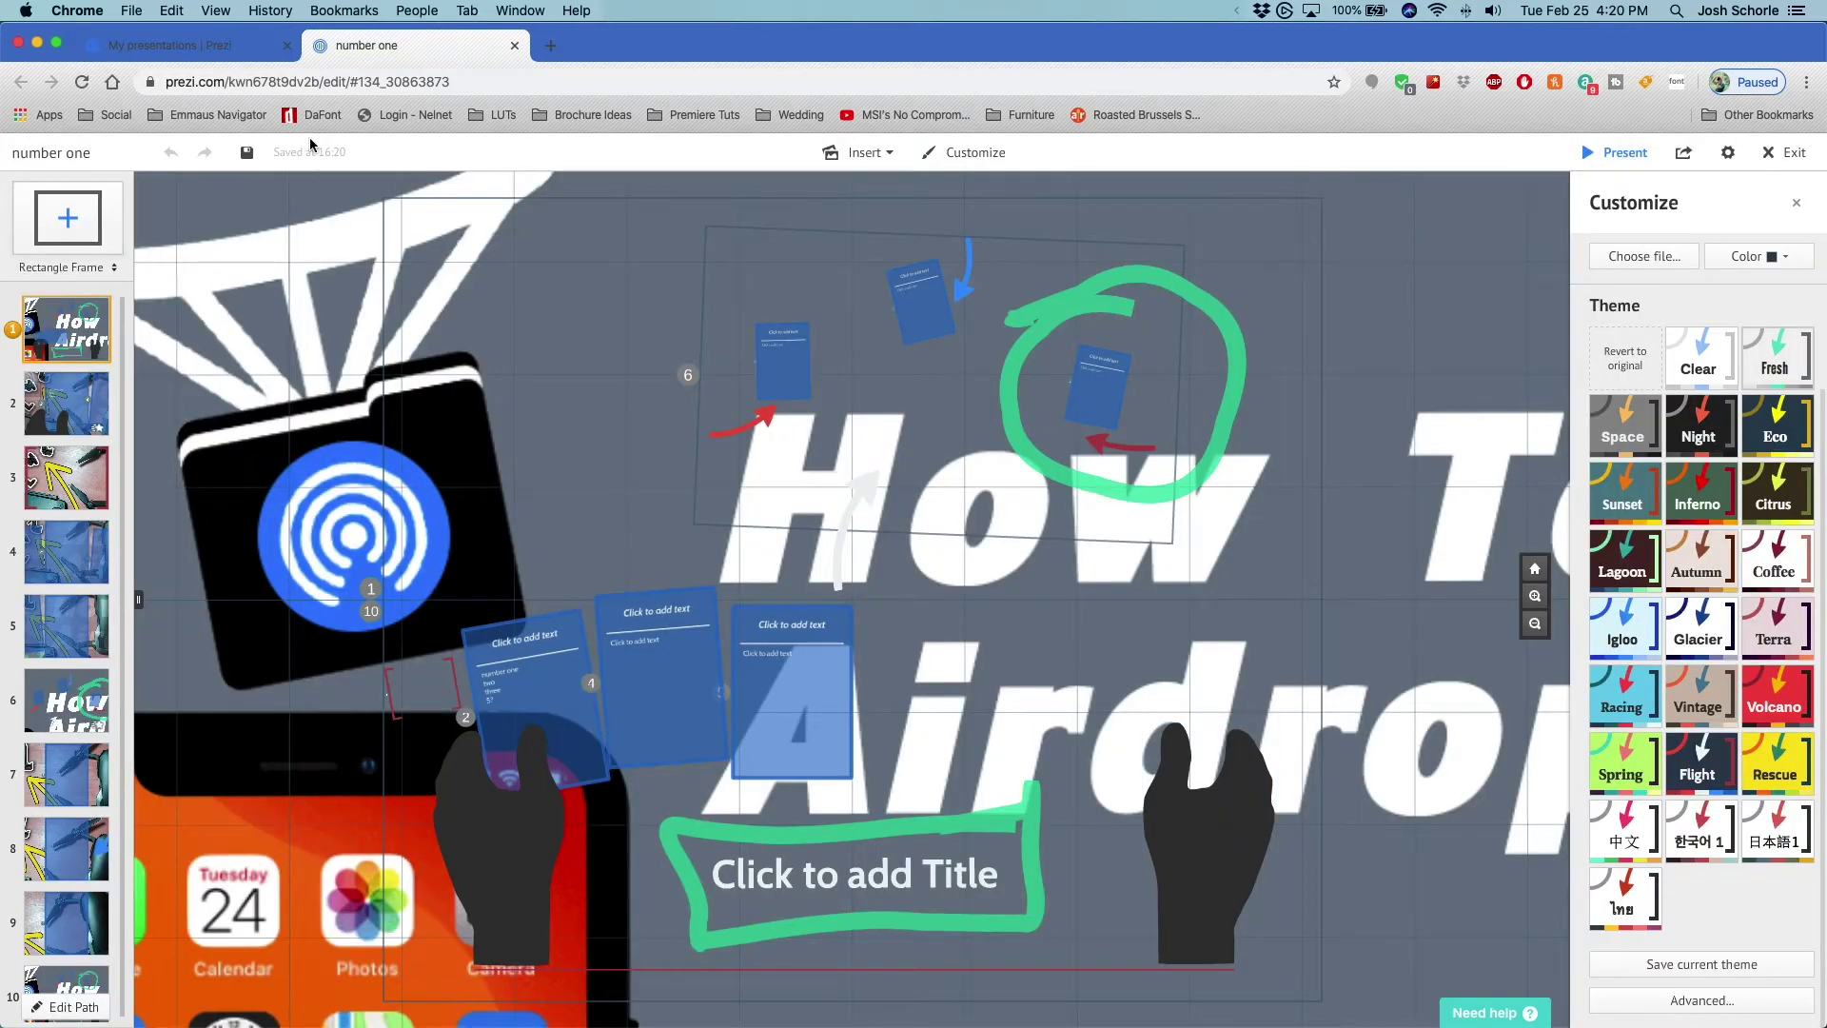
pyautogui.click(169, 45)
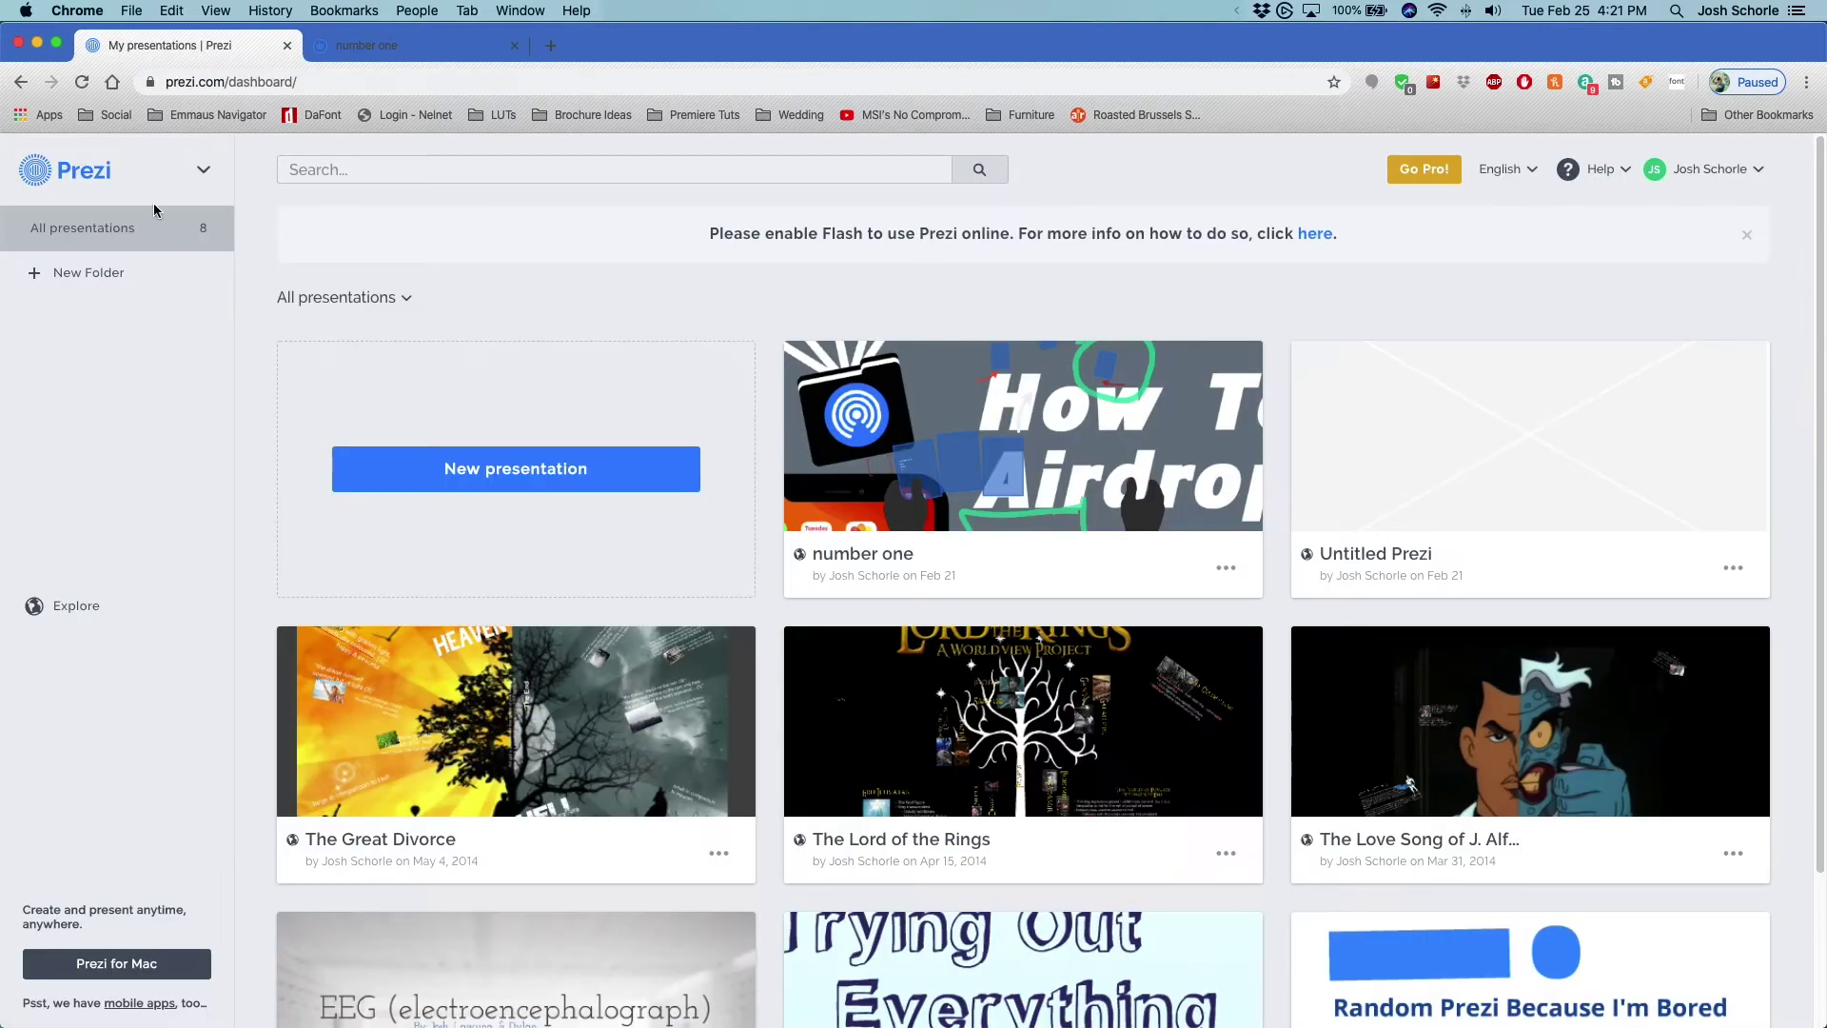
# Use the Prezi product menu to switch from Classic back to Prezi Next
pyautogui.click(202, 170)
pyautogui.click(196, 240)
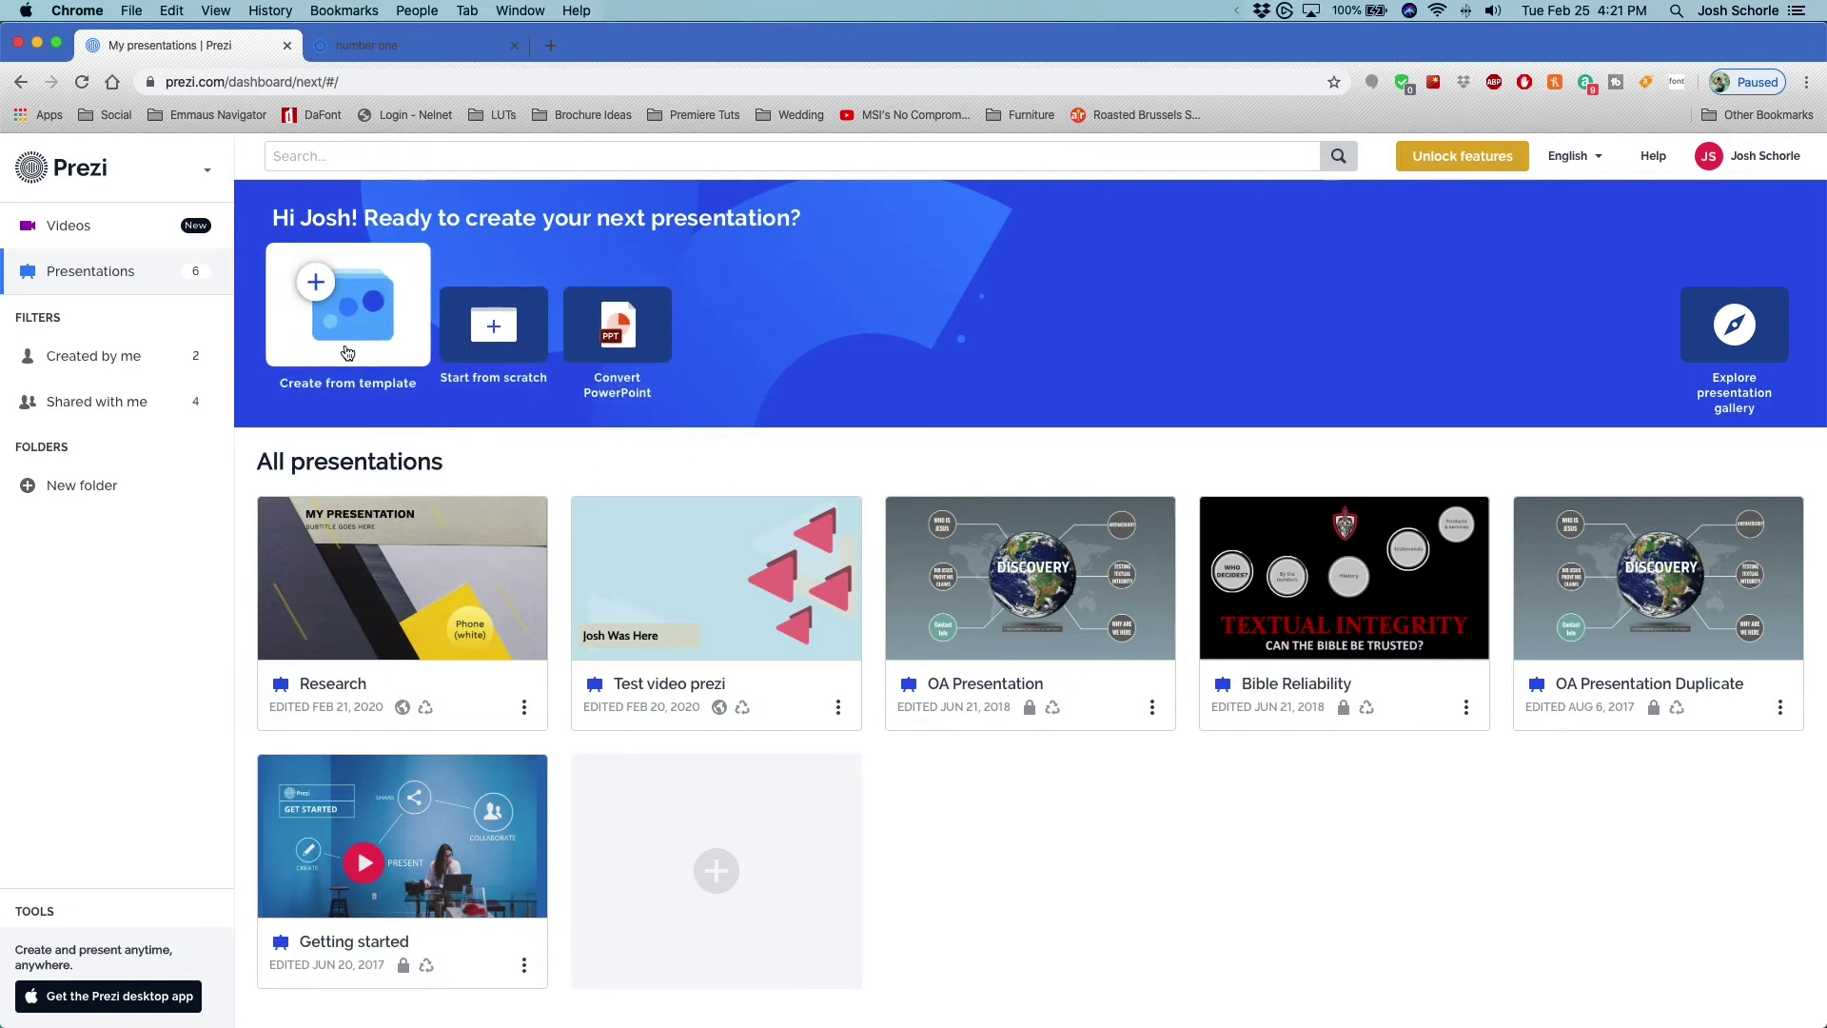
# Choose the yellow My Presentation template from Create from template
pyautogui.click(348, 335)
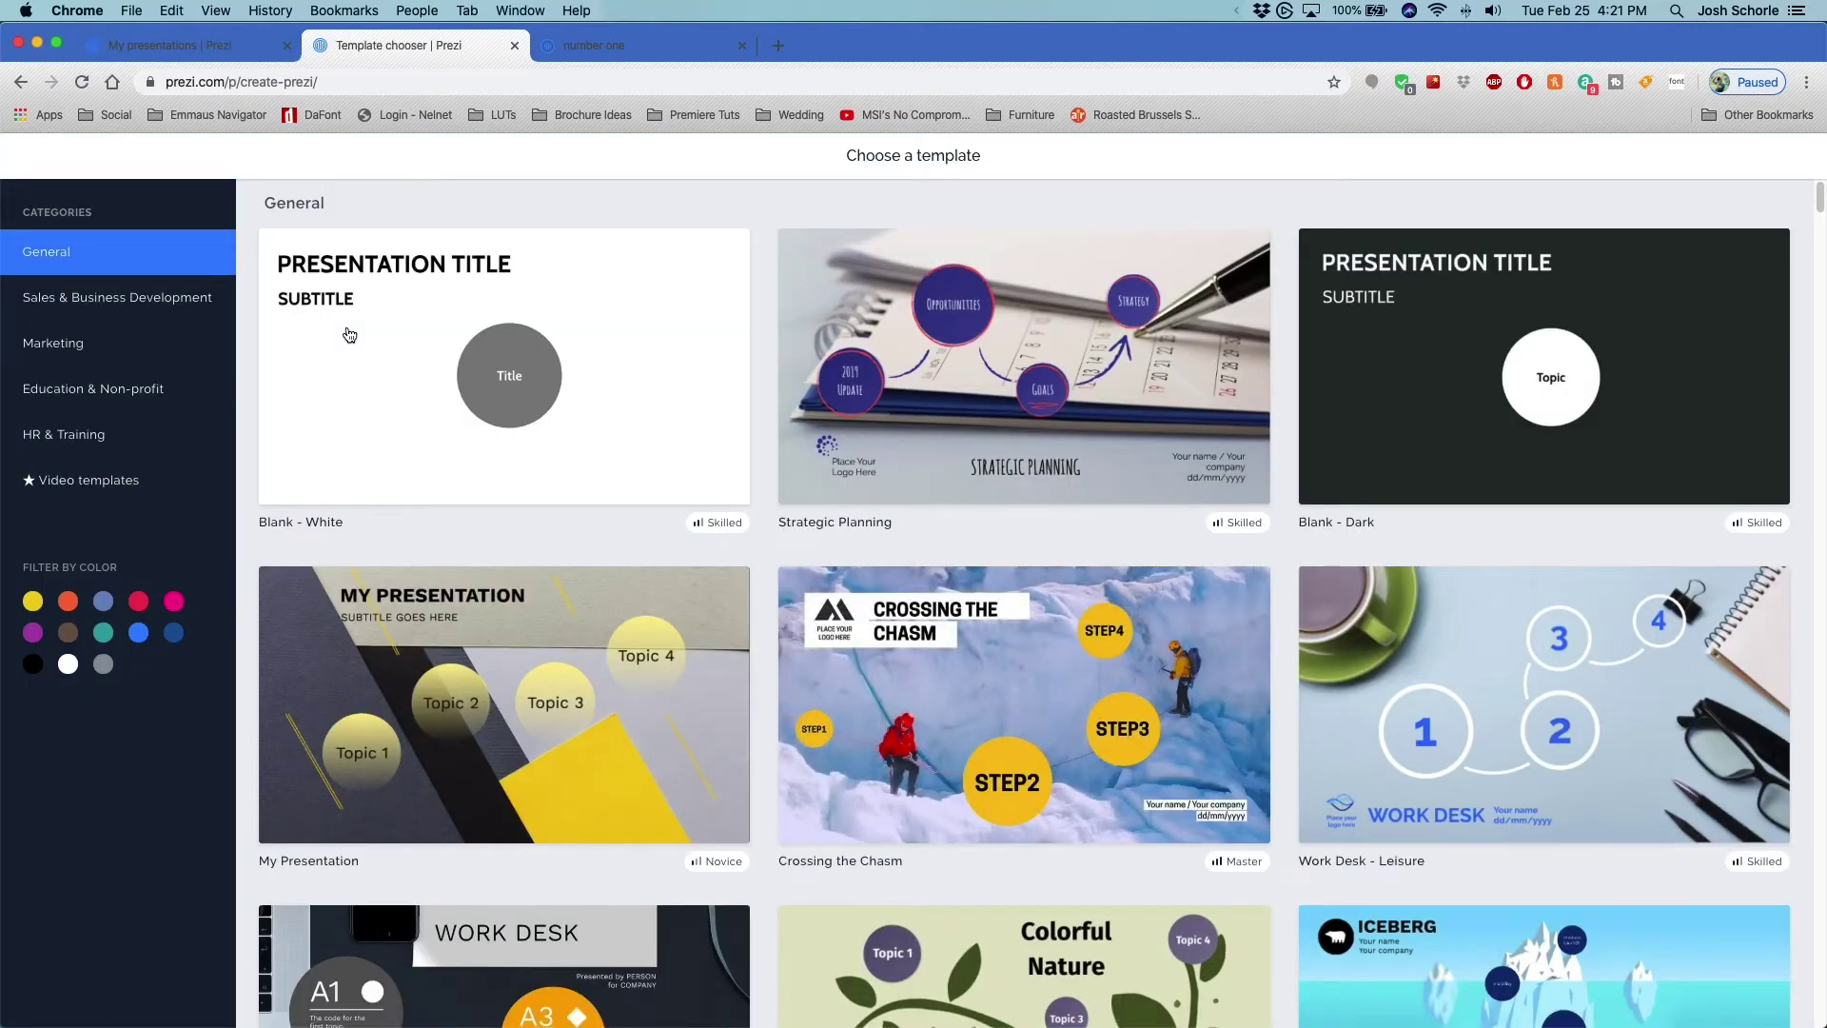
pyautogui.scroll(-3, 657, 475)
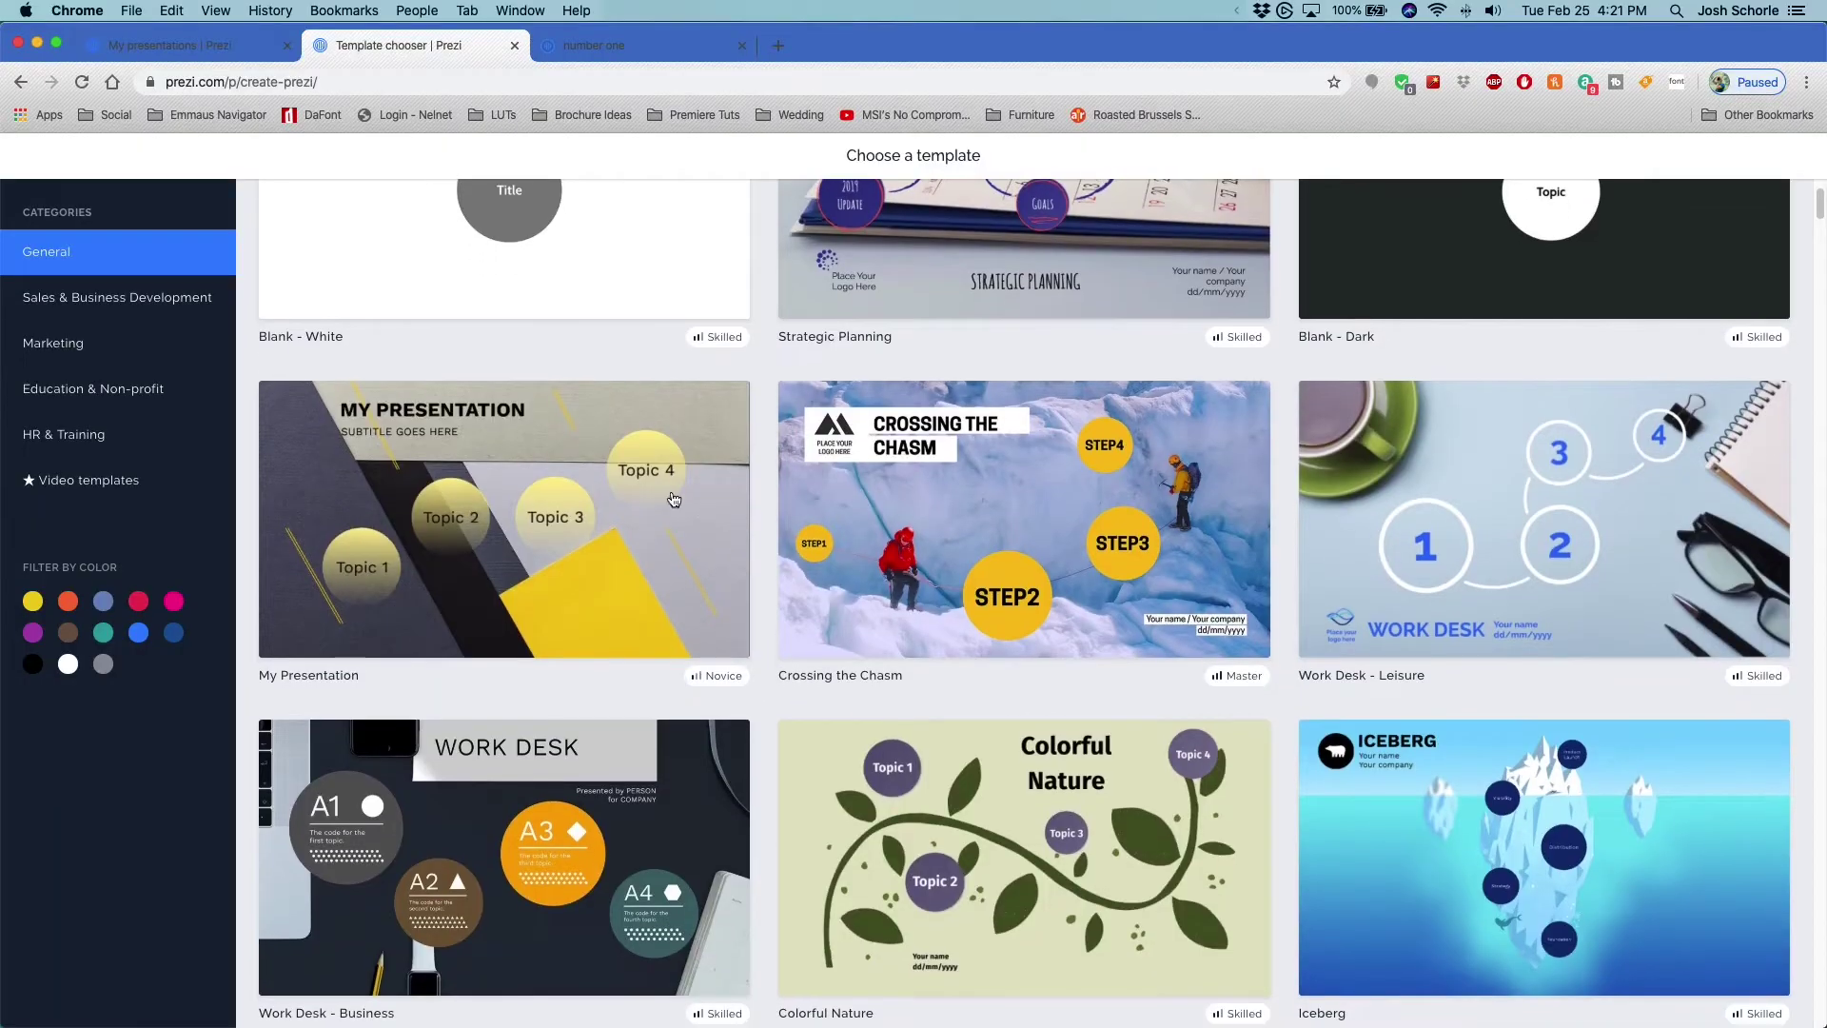
pyautogui.click(612, 602)
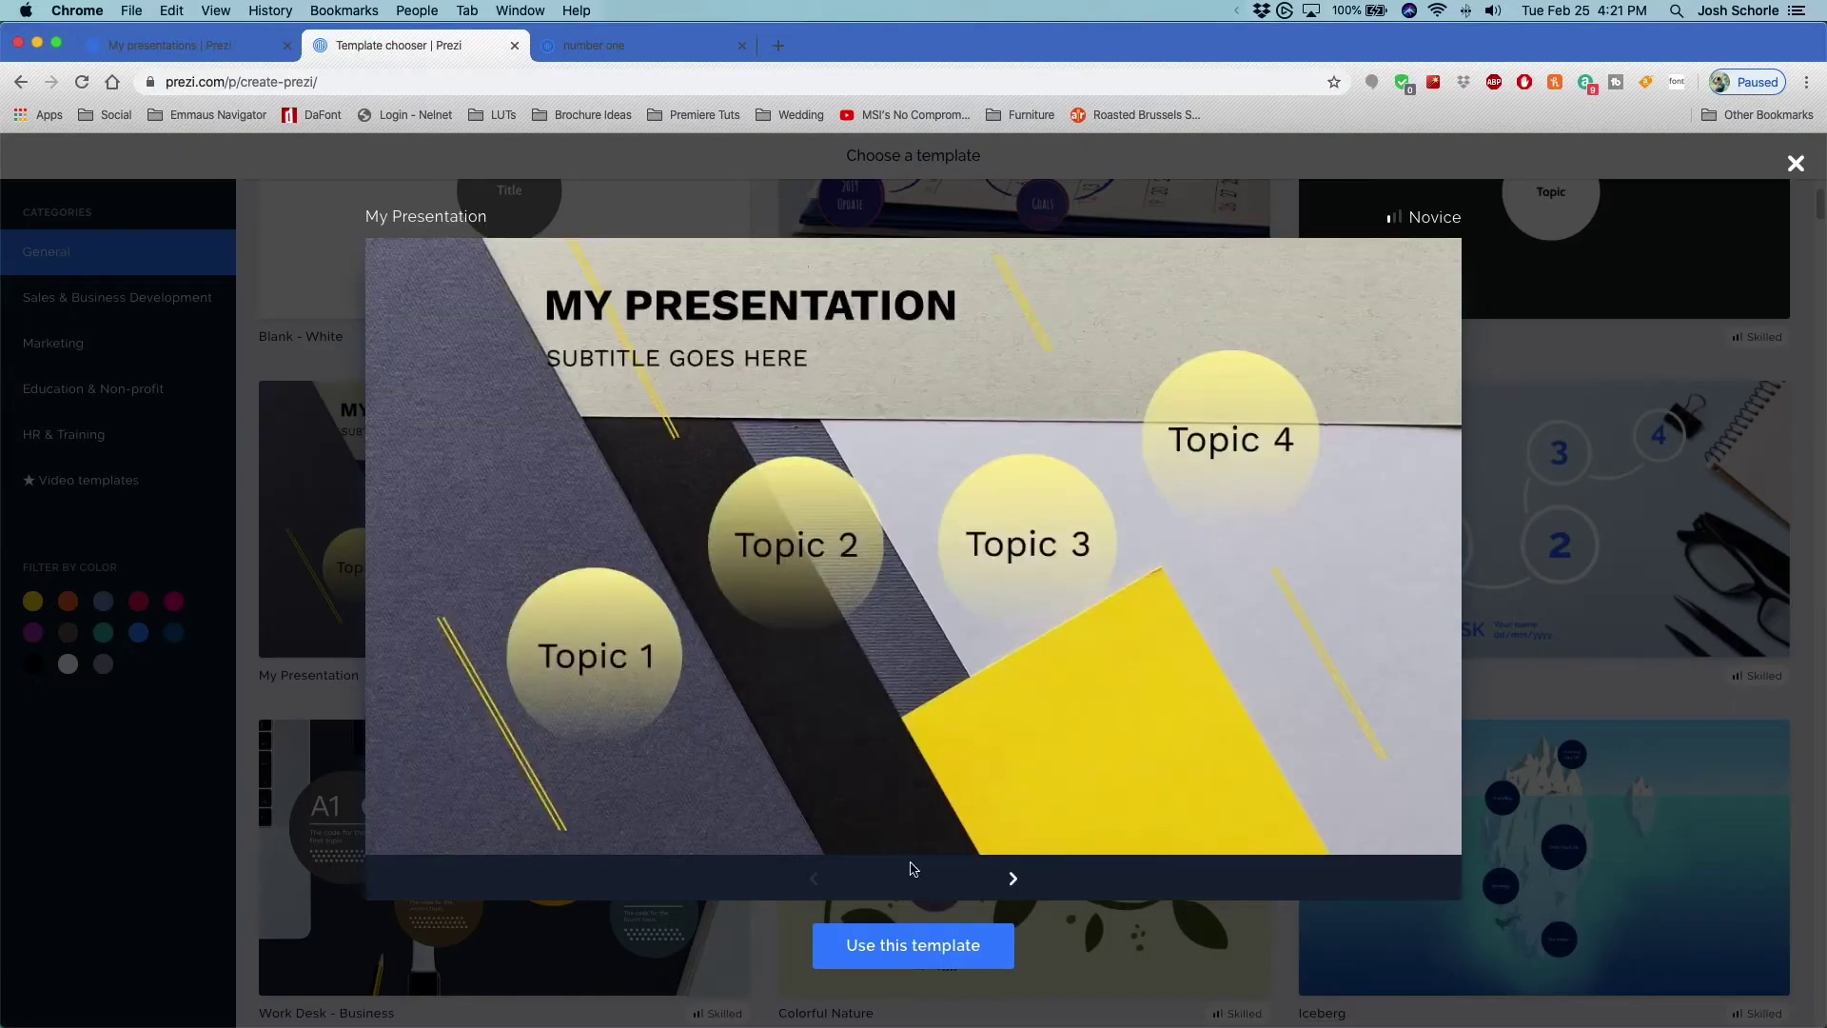
pyautogui.click(921, 964)
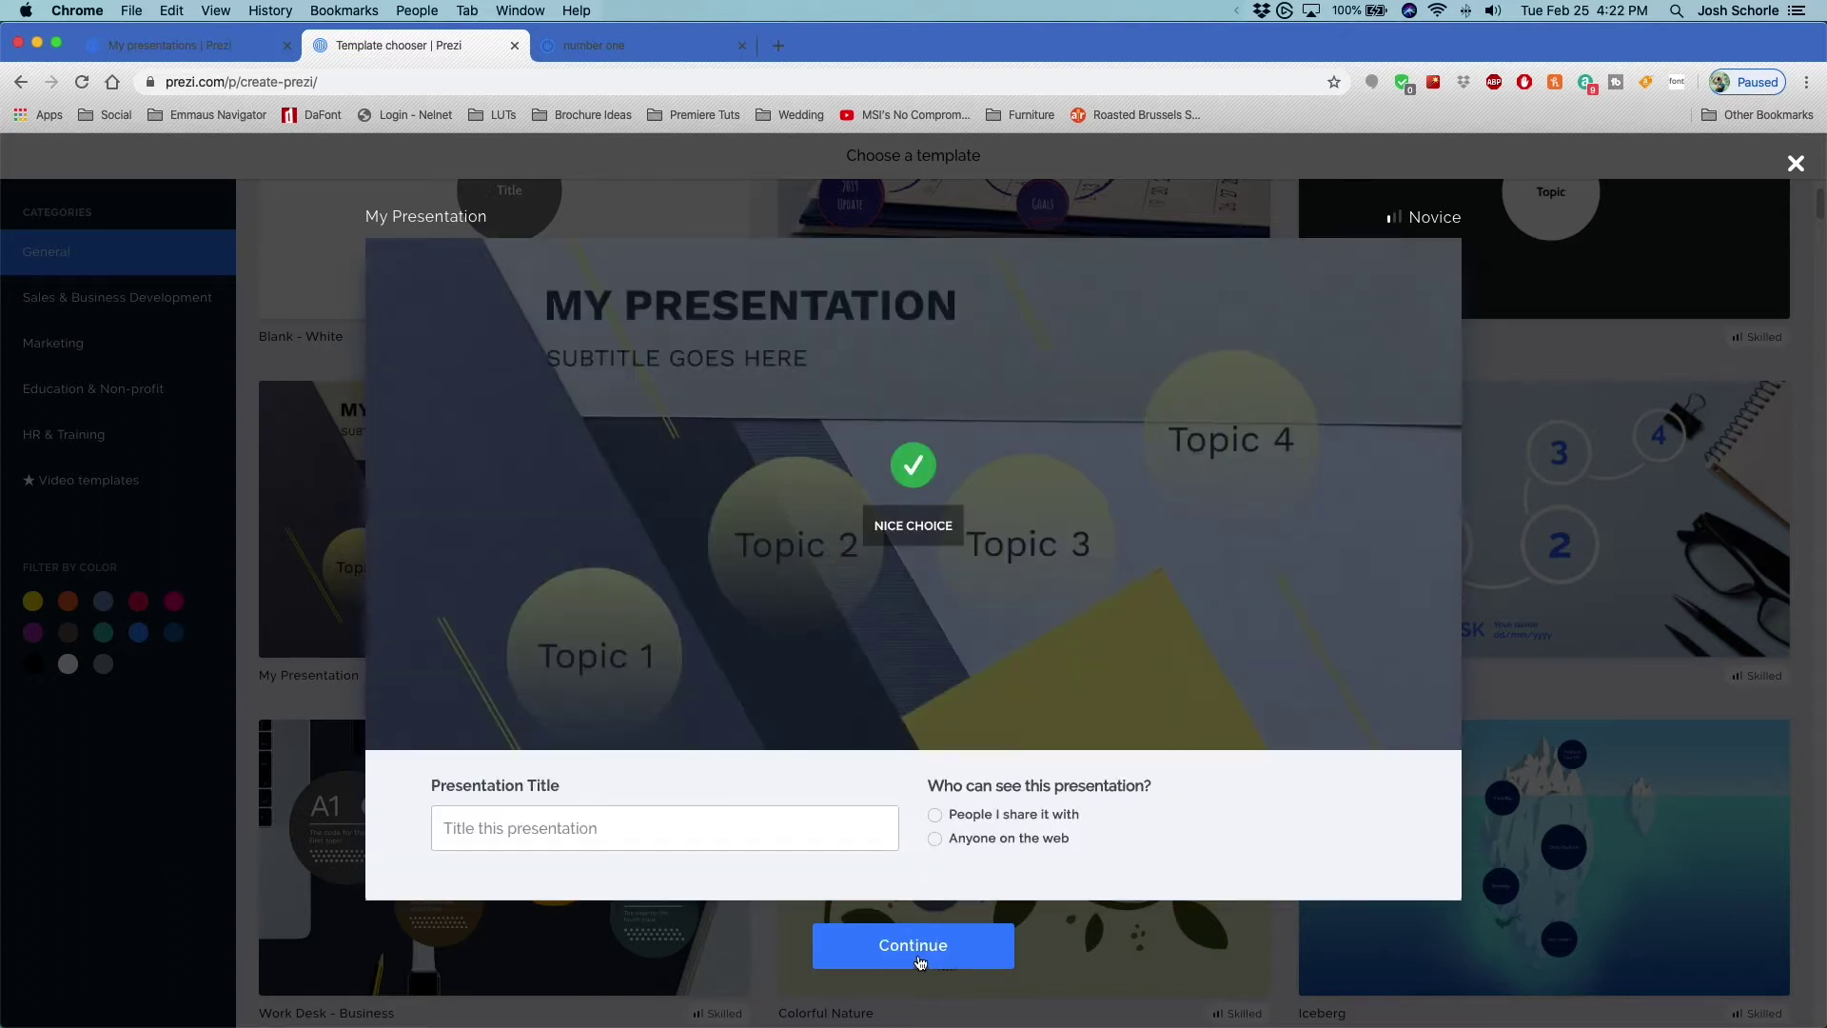
# Title it 'I like the background DANGIT!', make it visible to anyone on the web, and create it
pyautogui.click(593, 826)
pyautogui.write('I')
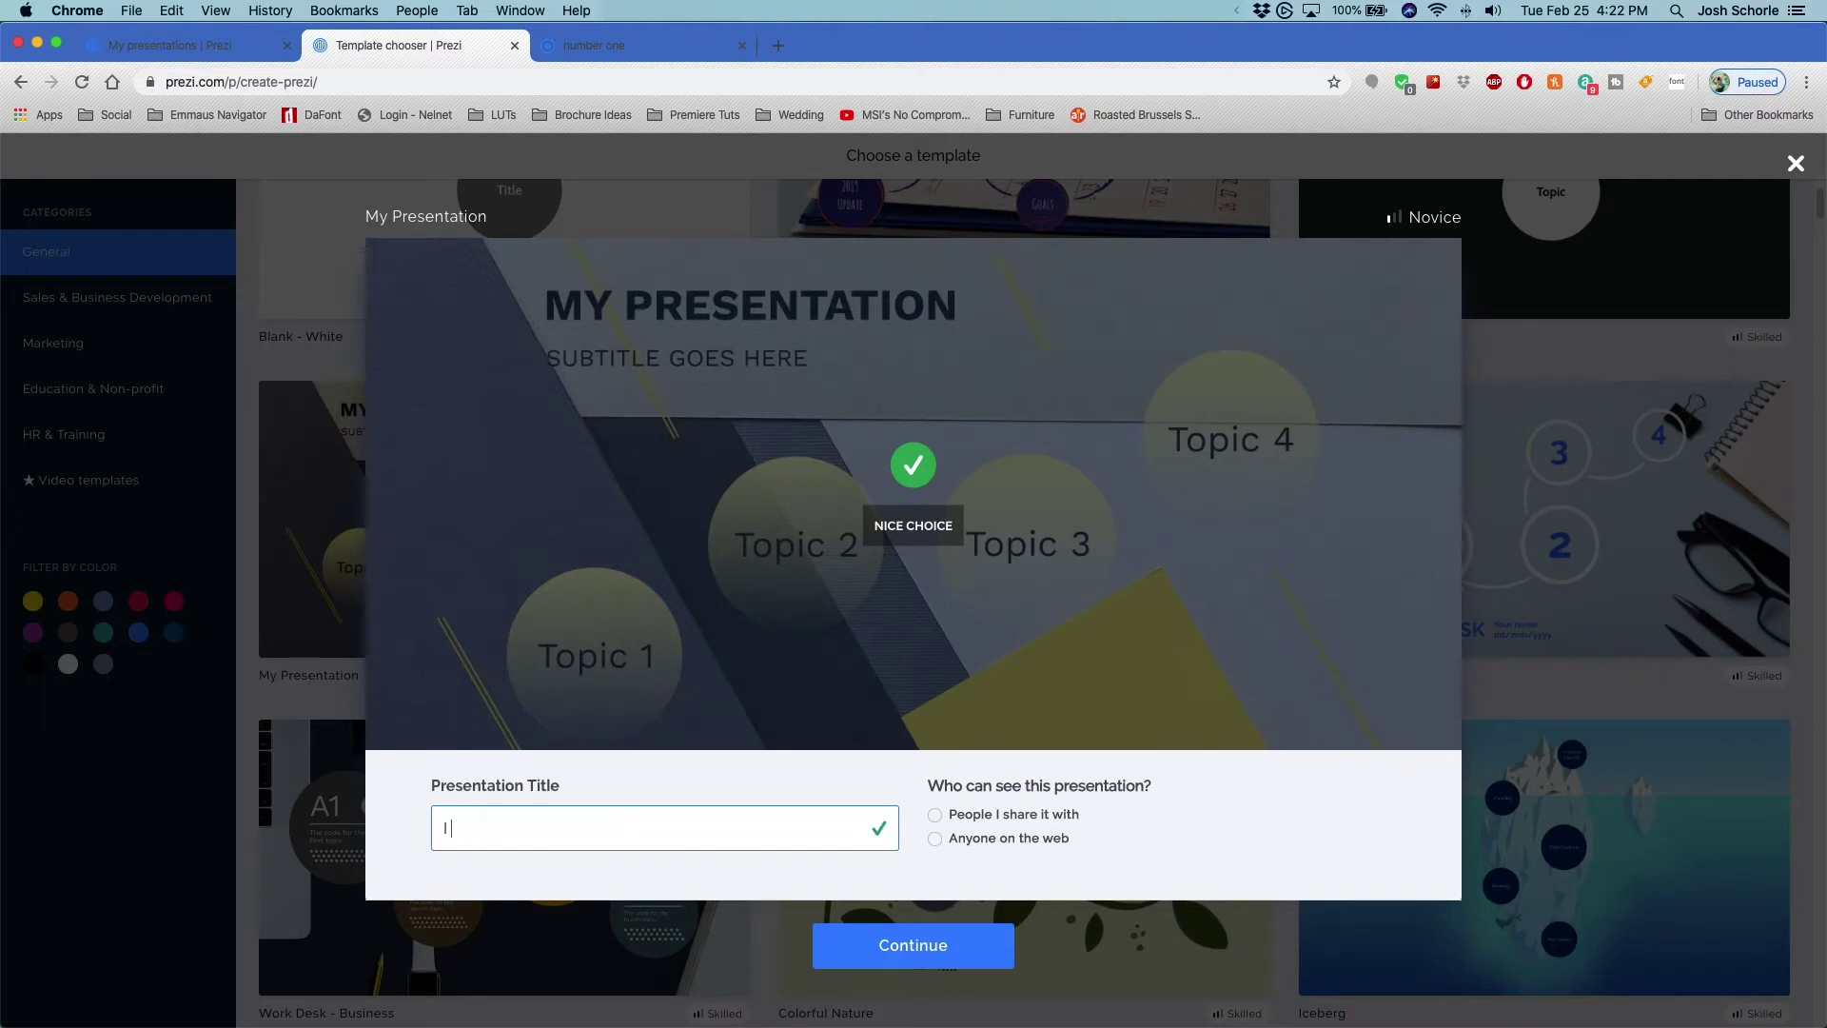
pyautogui.write(' like the background DANGIT!')
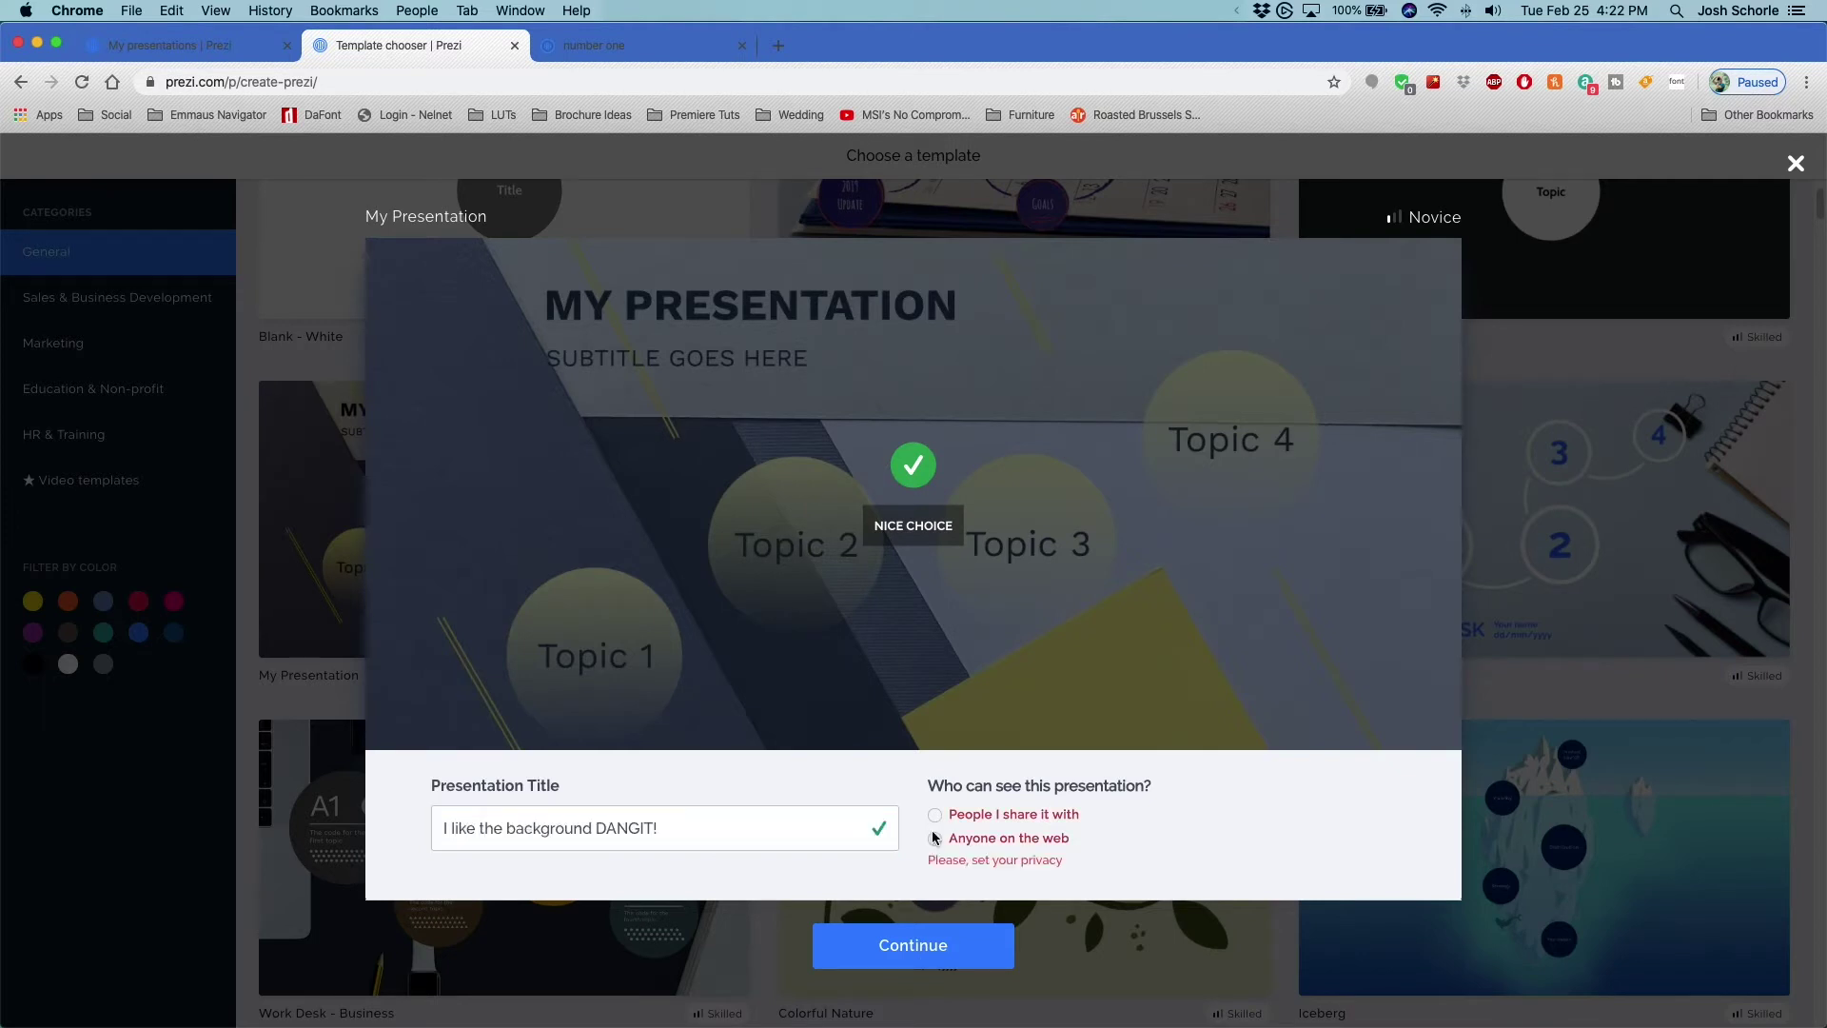
pyautogui.click(936, 839)
pyautogui.click(936, 816)
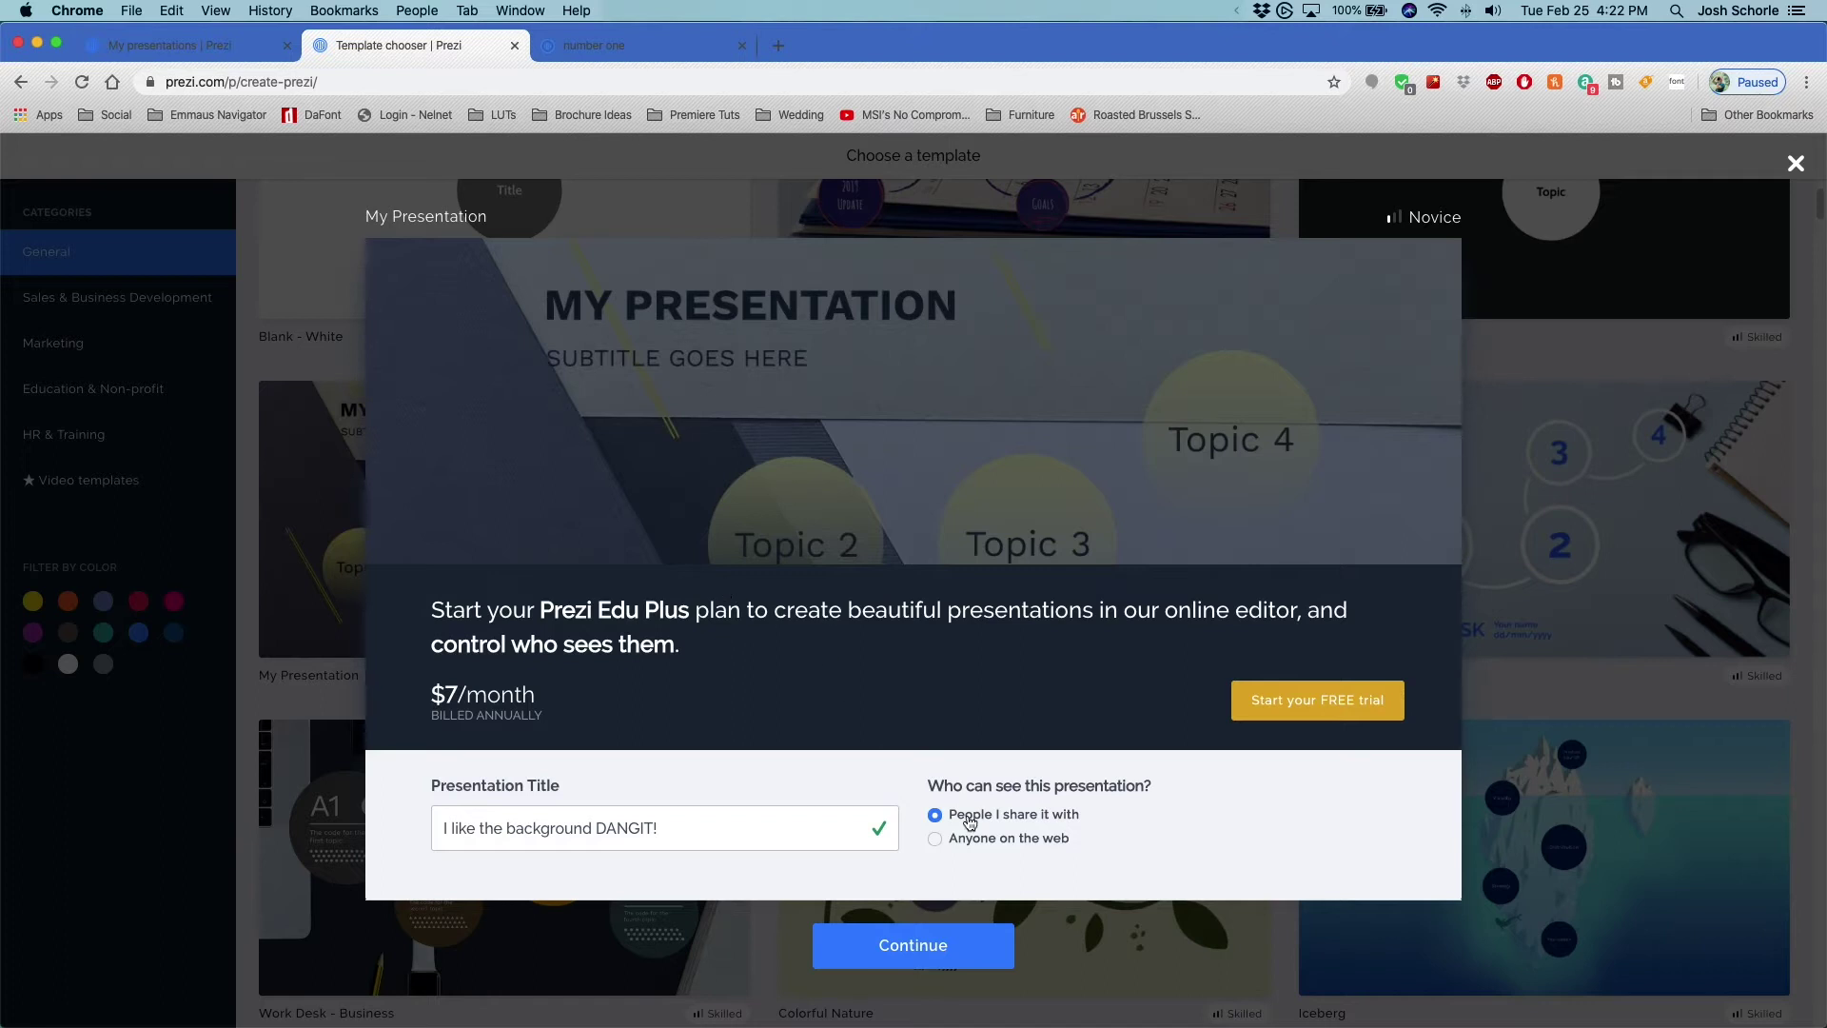
pyautogui.click(936, 840)
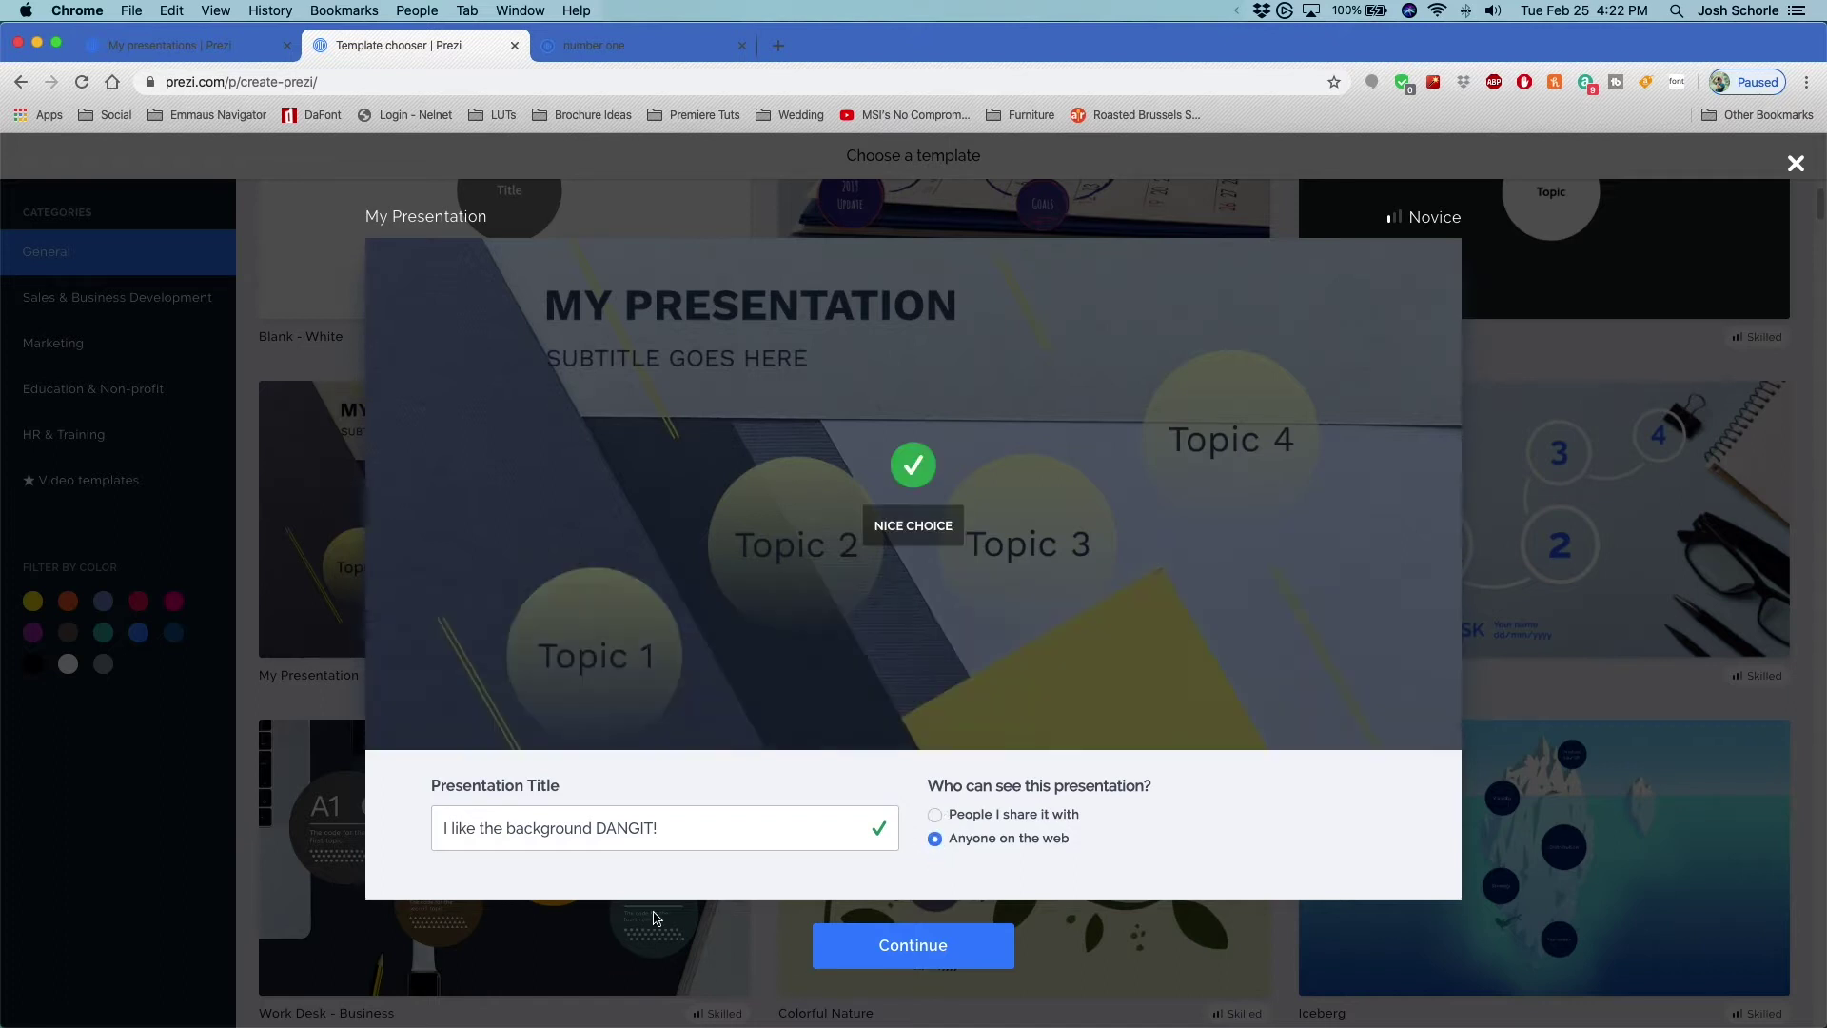
pyautogui.click(898, 952)
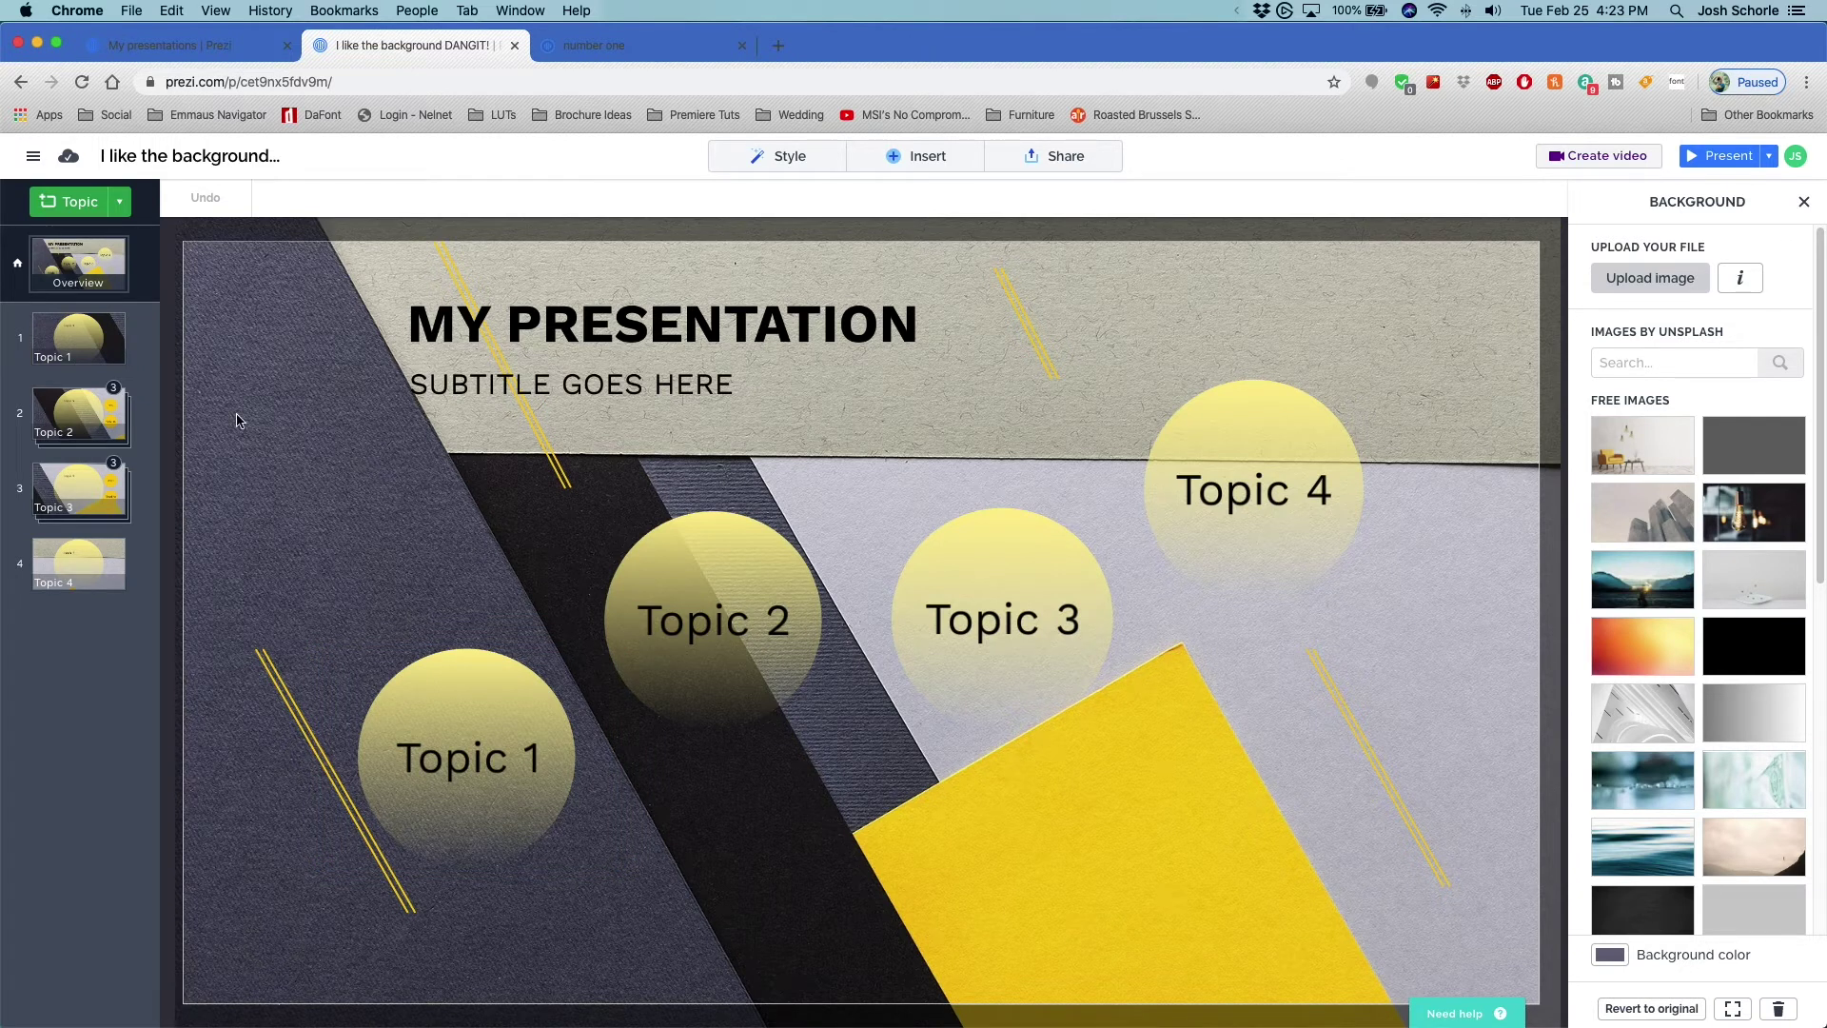
# Zoom into Topic 2 to reveal its Text and Pictures subtopics
pyautogui.click(84, 429)
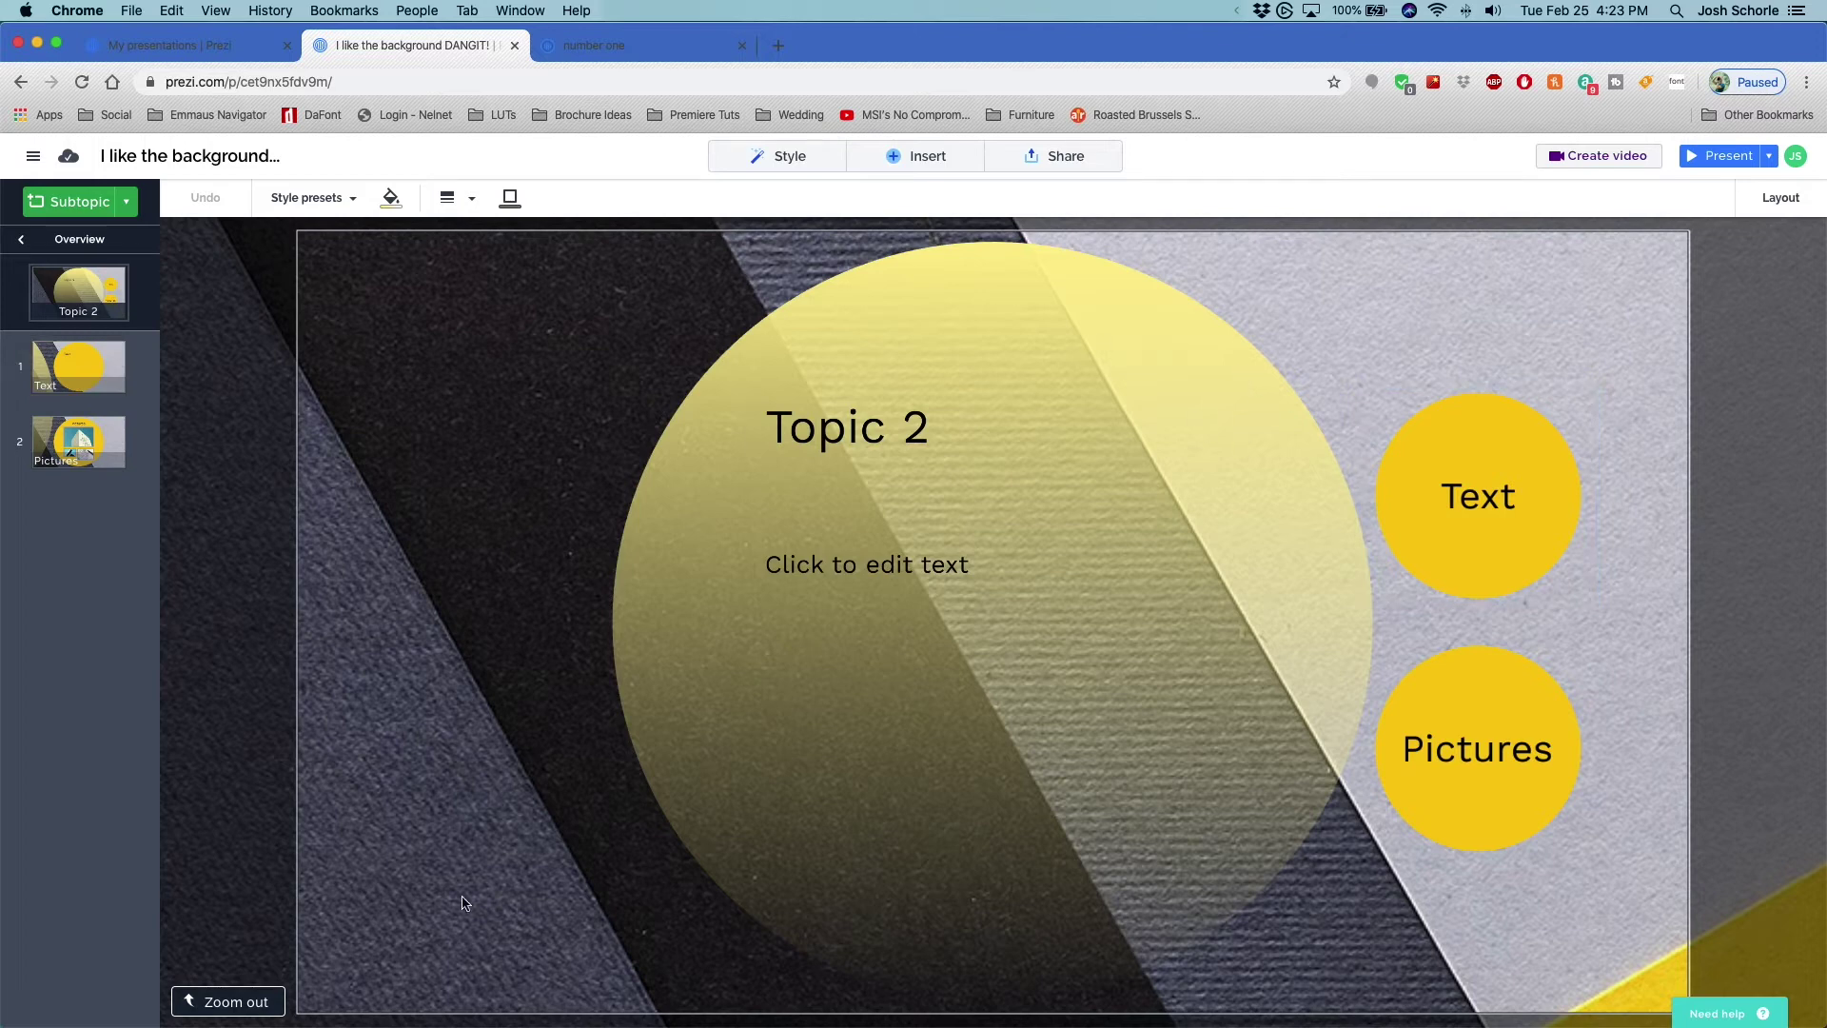
# Return to the overview, then zoom into Topic 2 and its Pictures subtopic
pyautogui.click(21, 239)
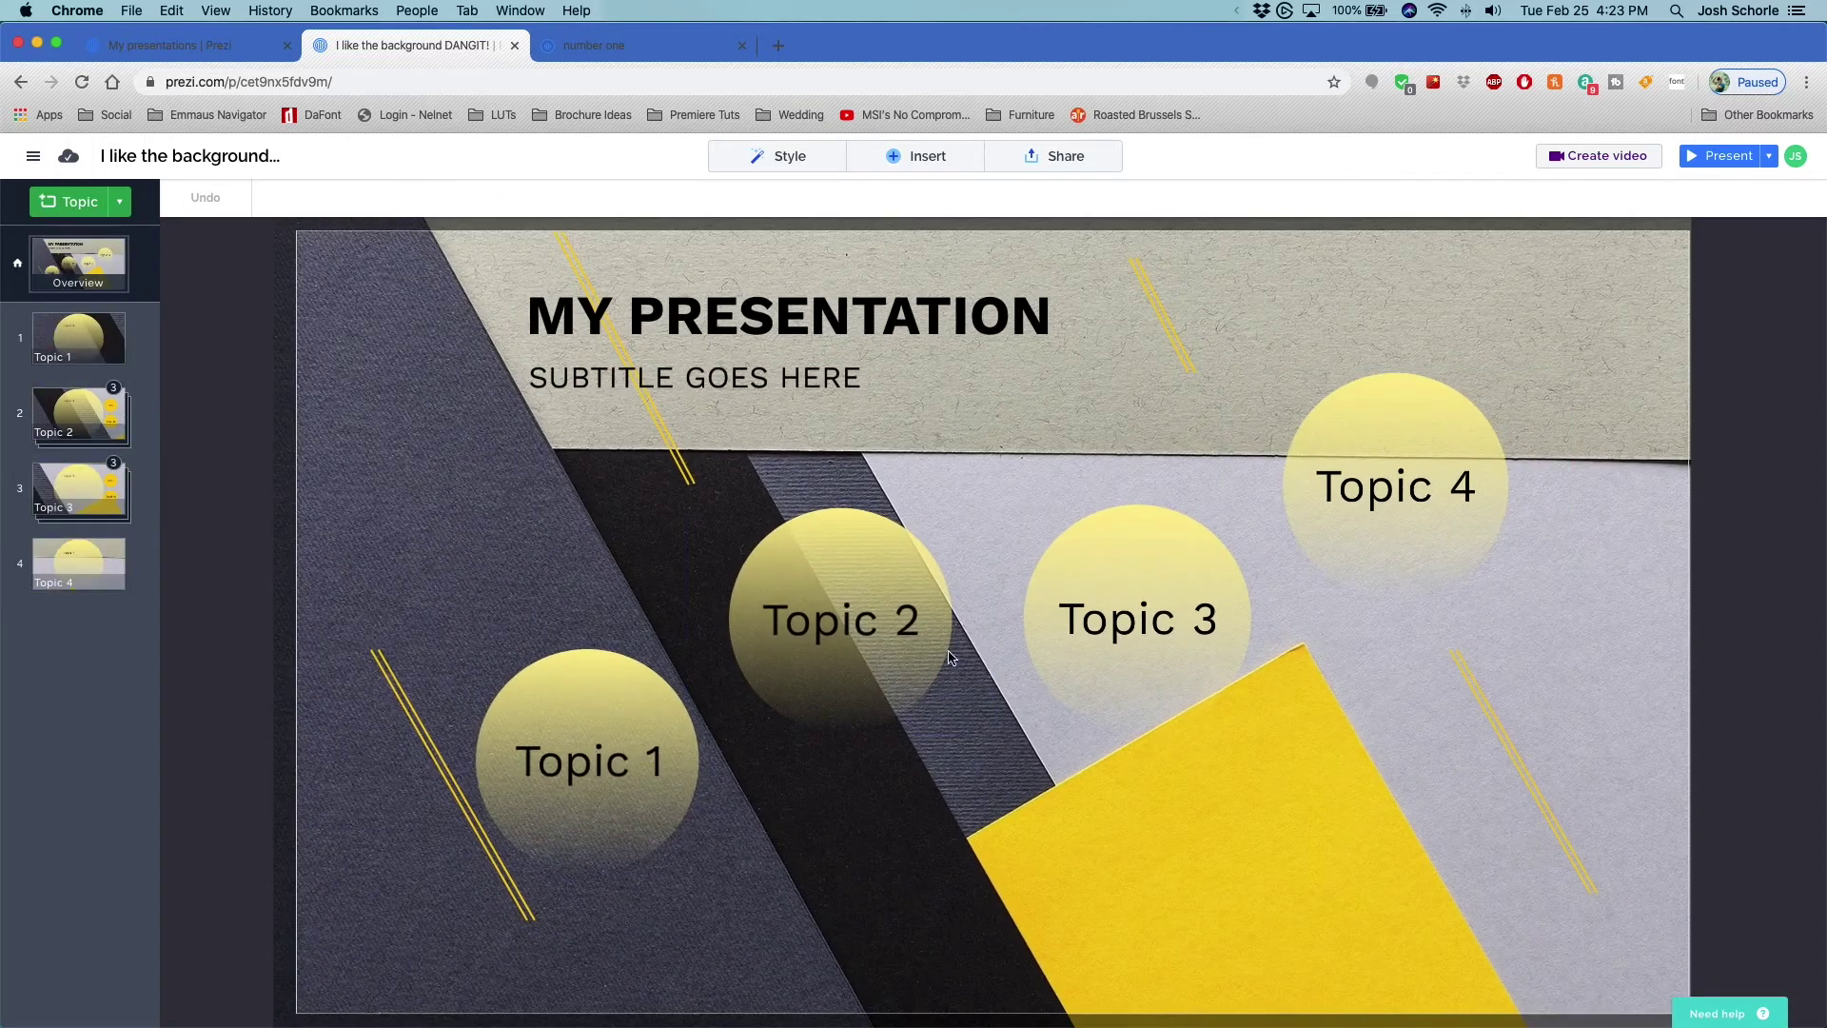
pyautogui.click(949, 657)
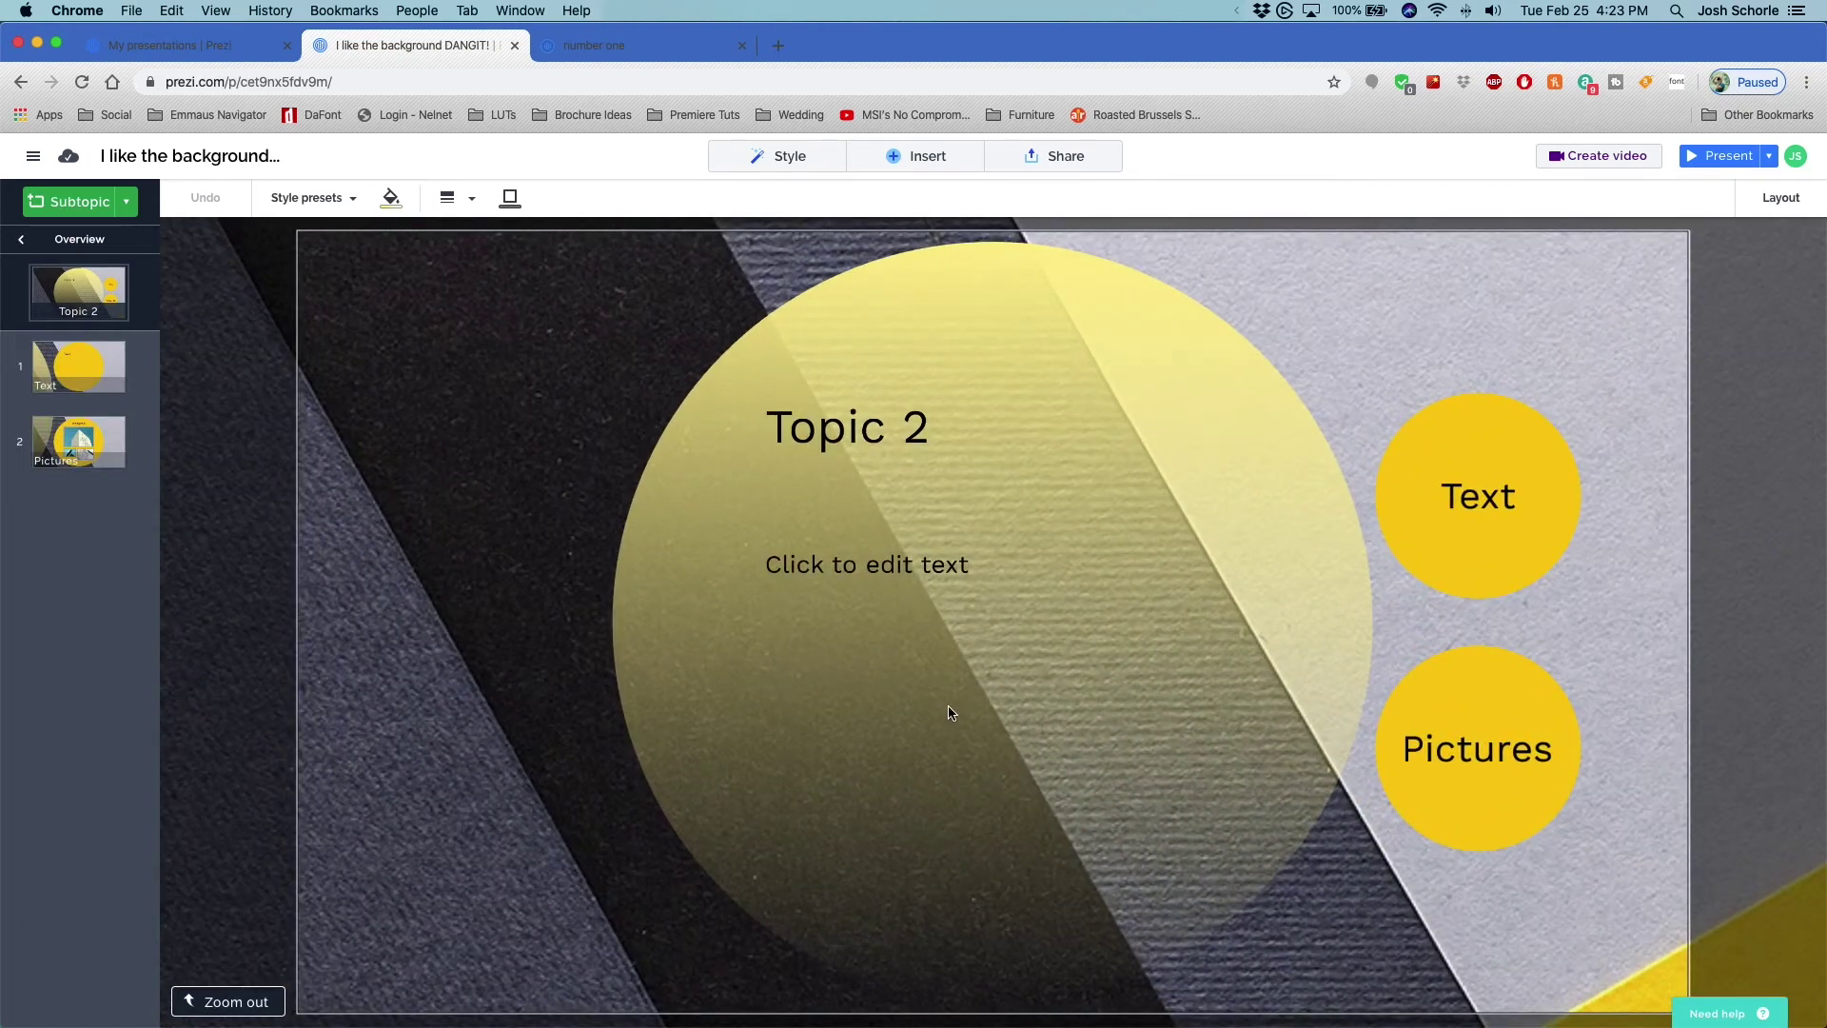
pyautogui.click(82, 444)
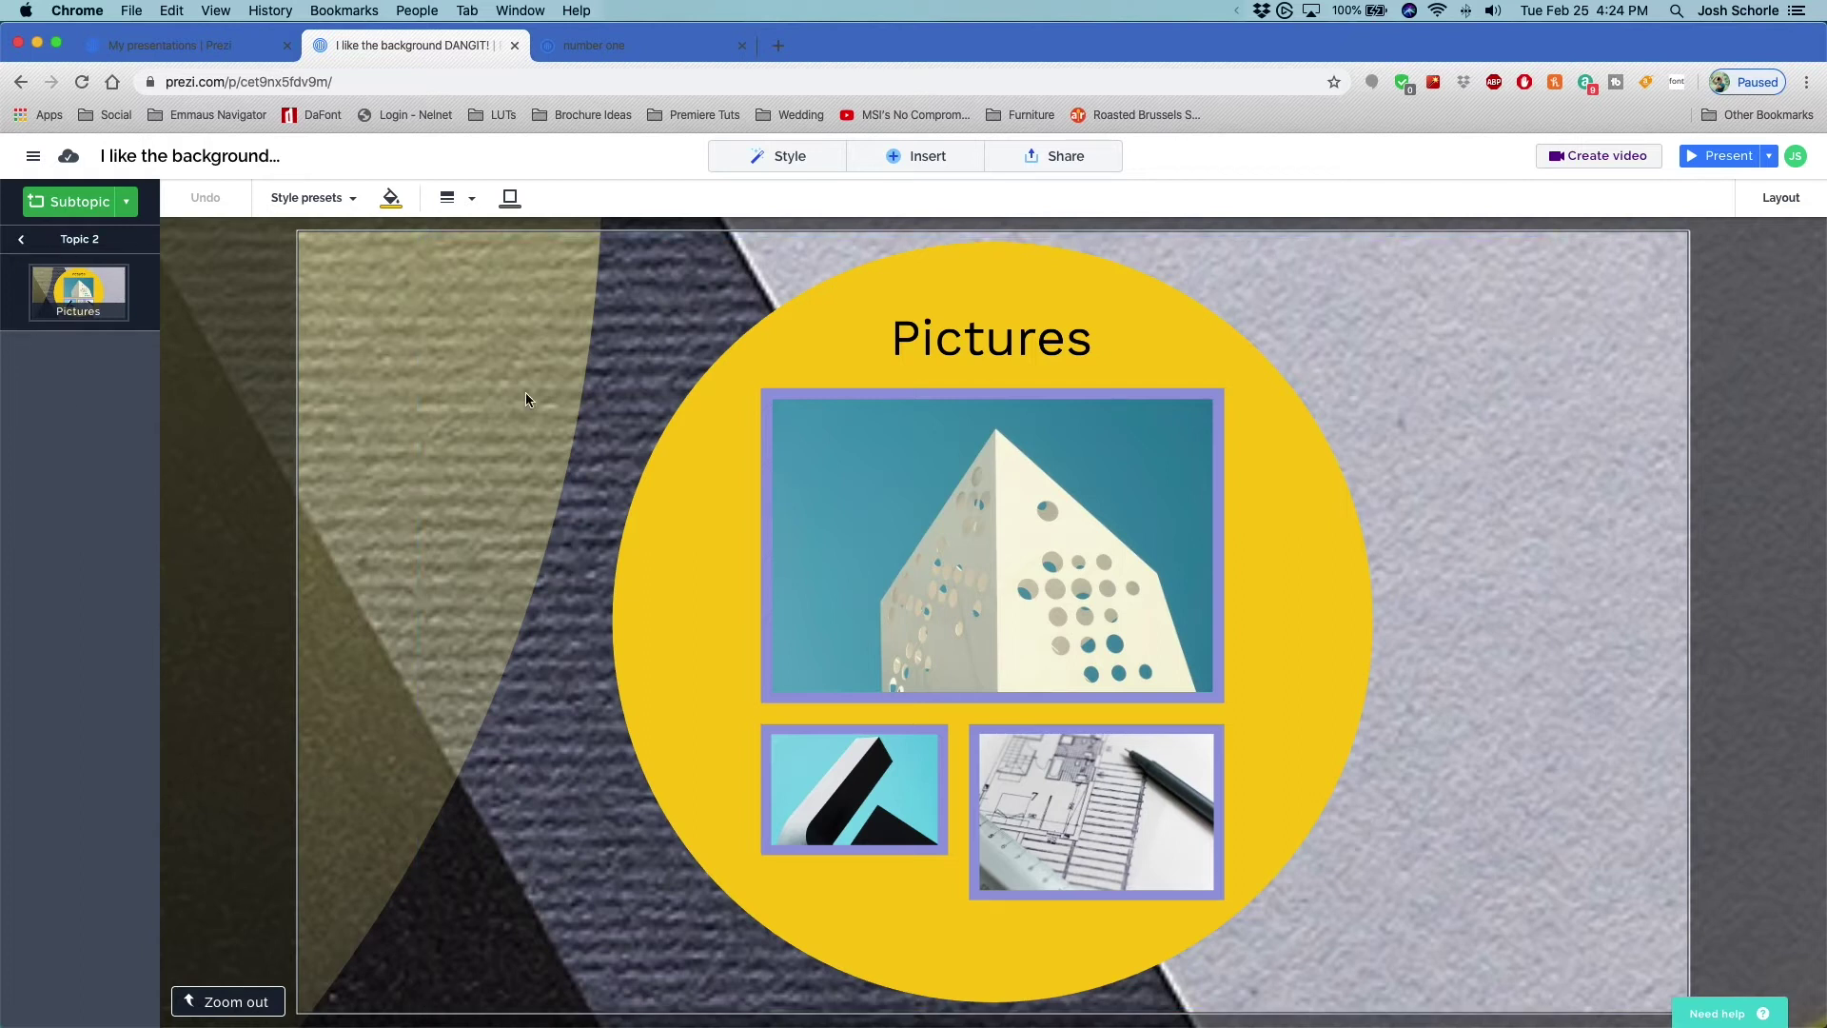
# Add three Title subtopics to Pictures: two as planets and one as a stack
pyautogui.click(133, 214)
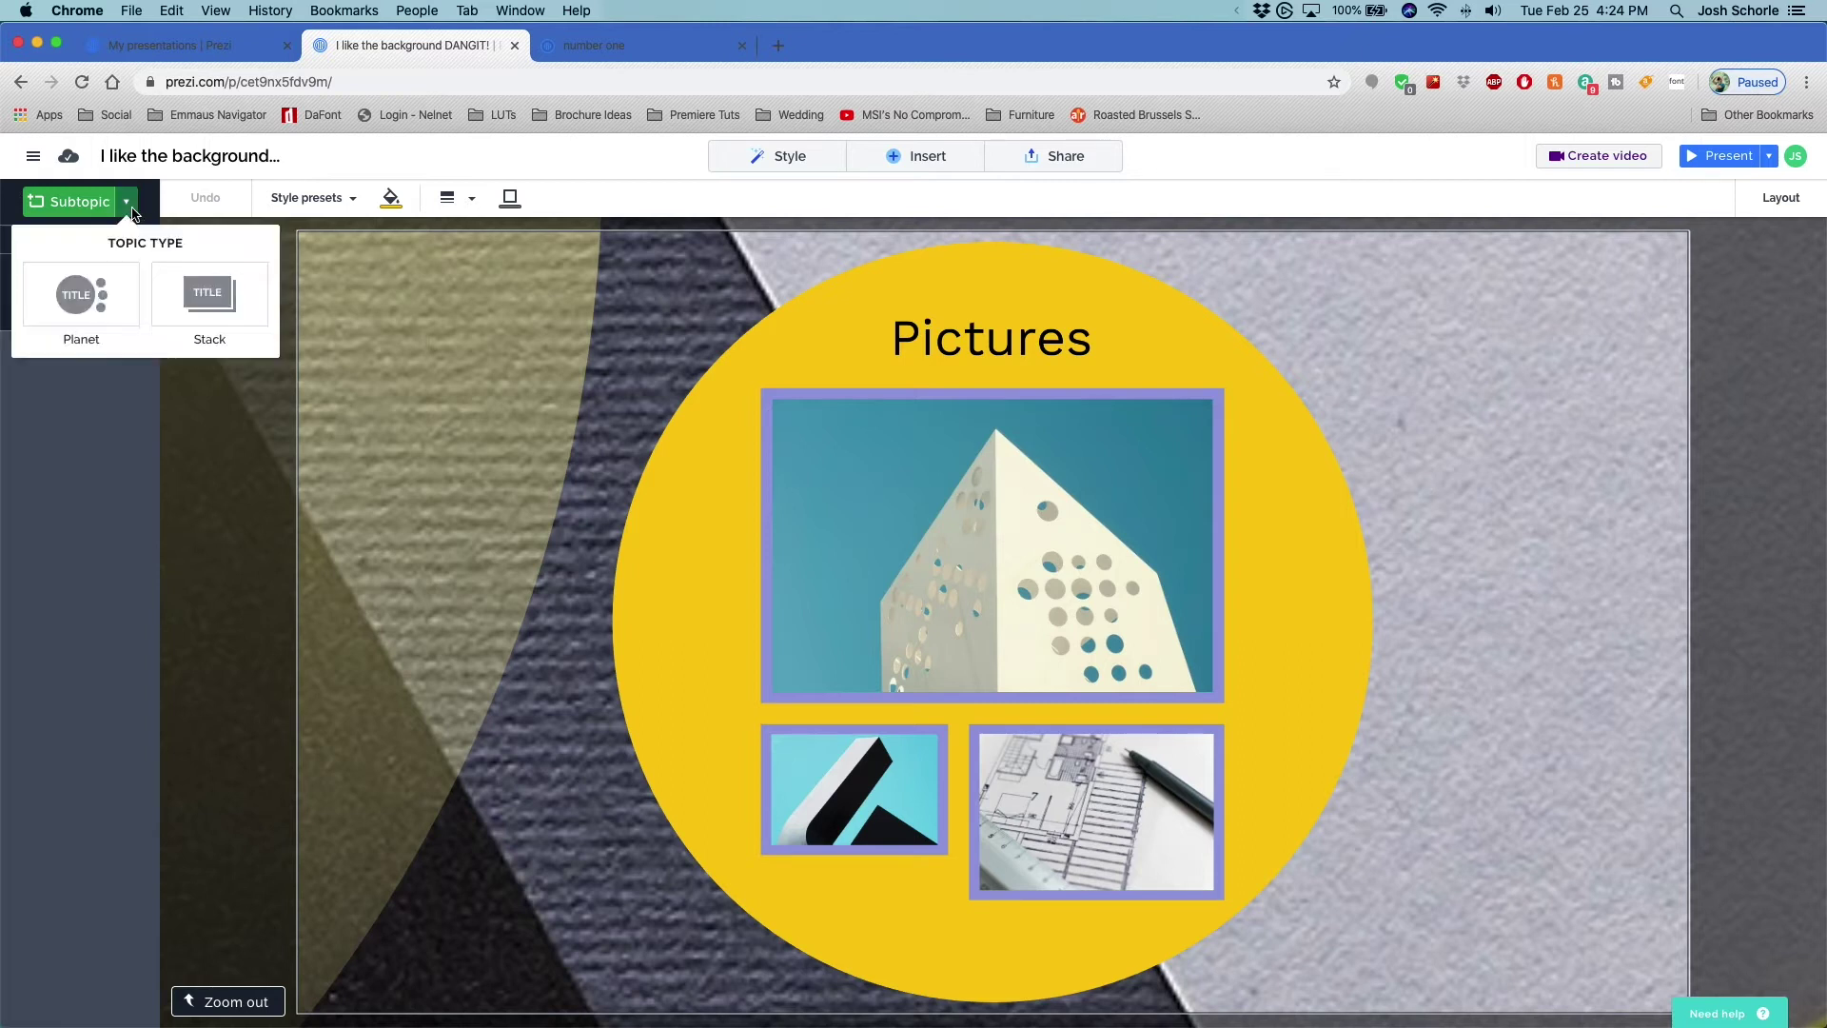
pyautogui.click(85, 302)
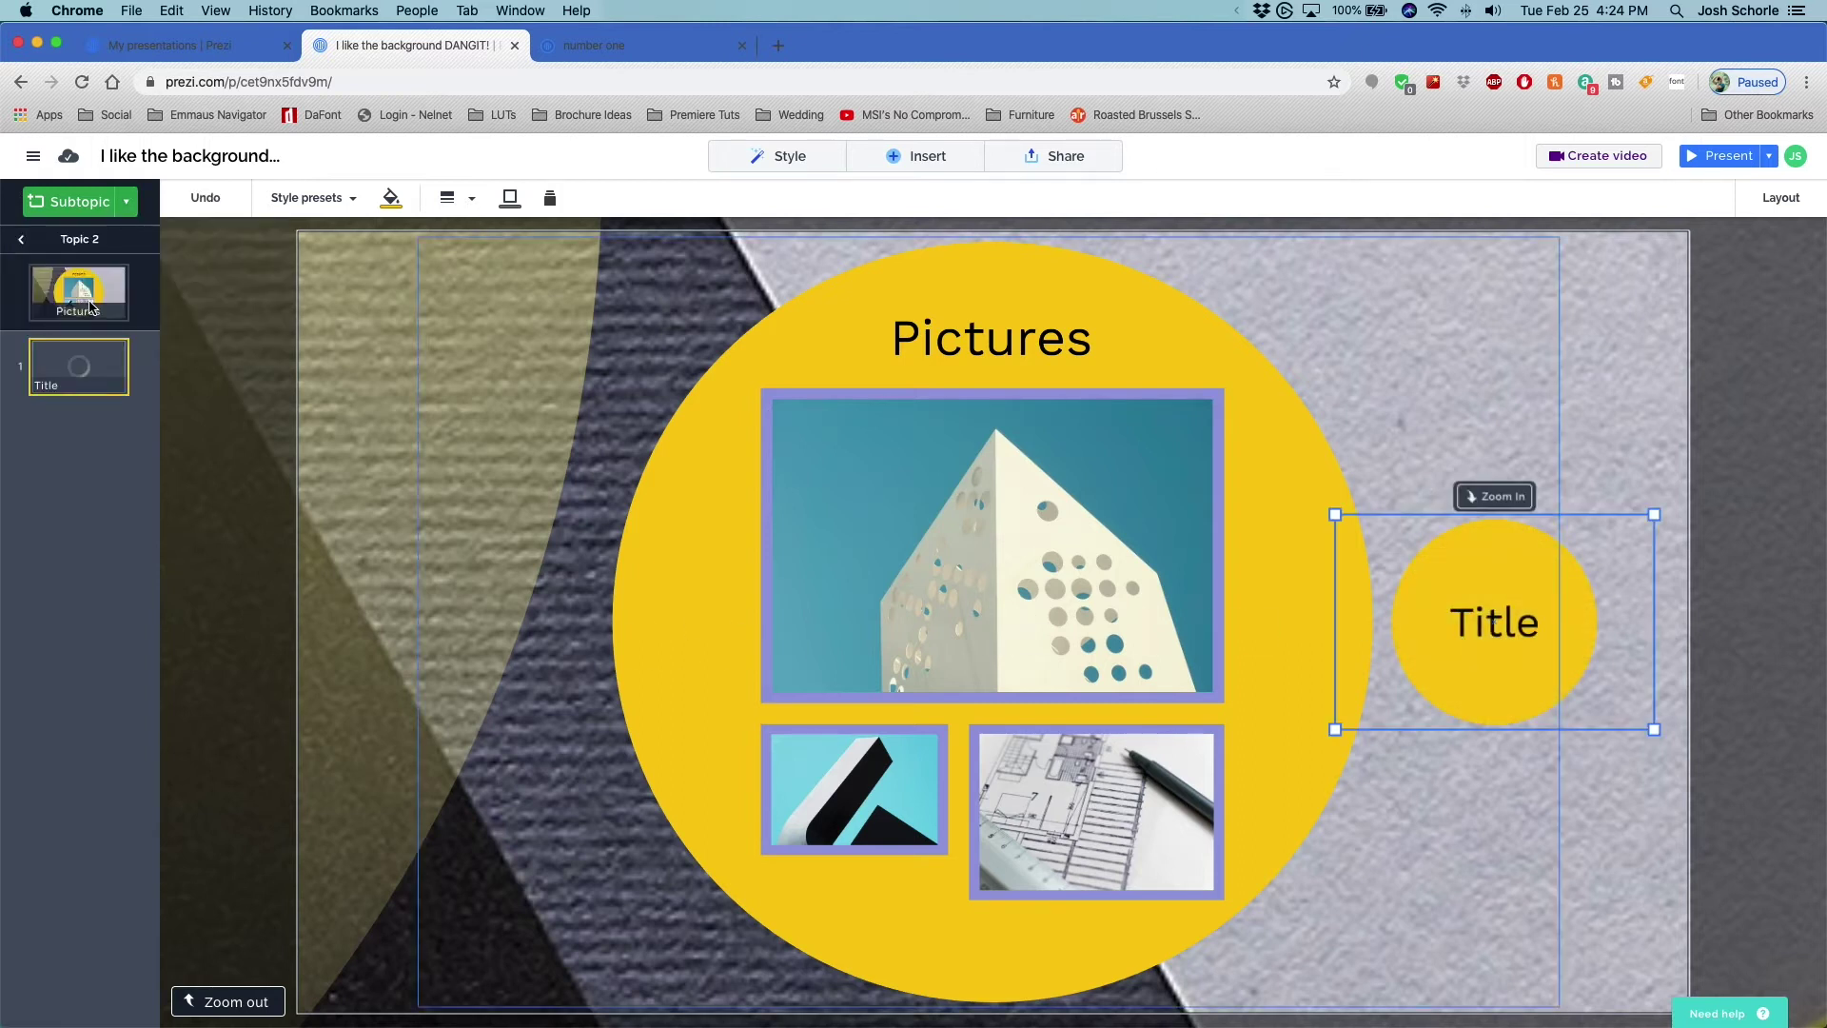
pyautogui.click(125, 201)
pyautogui.click(98, 311)
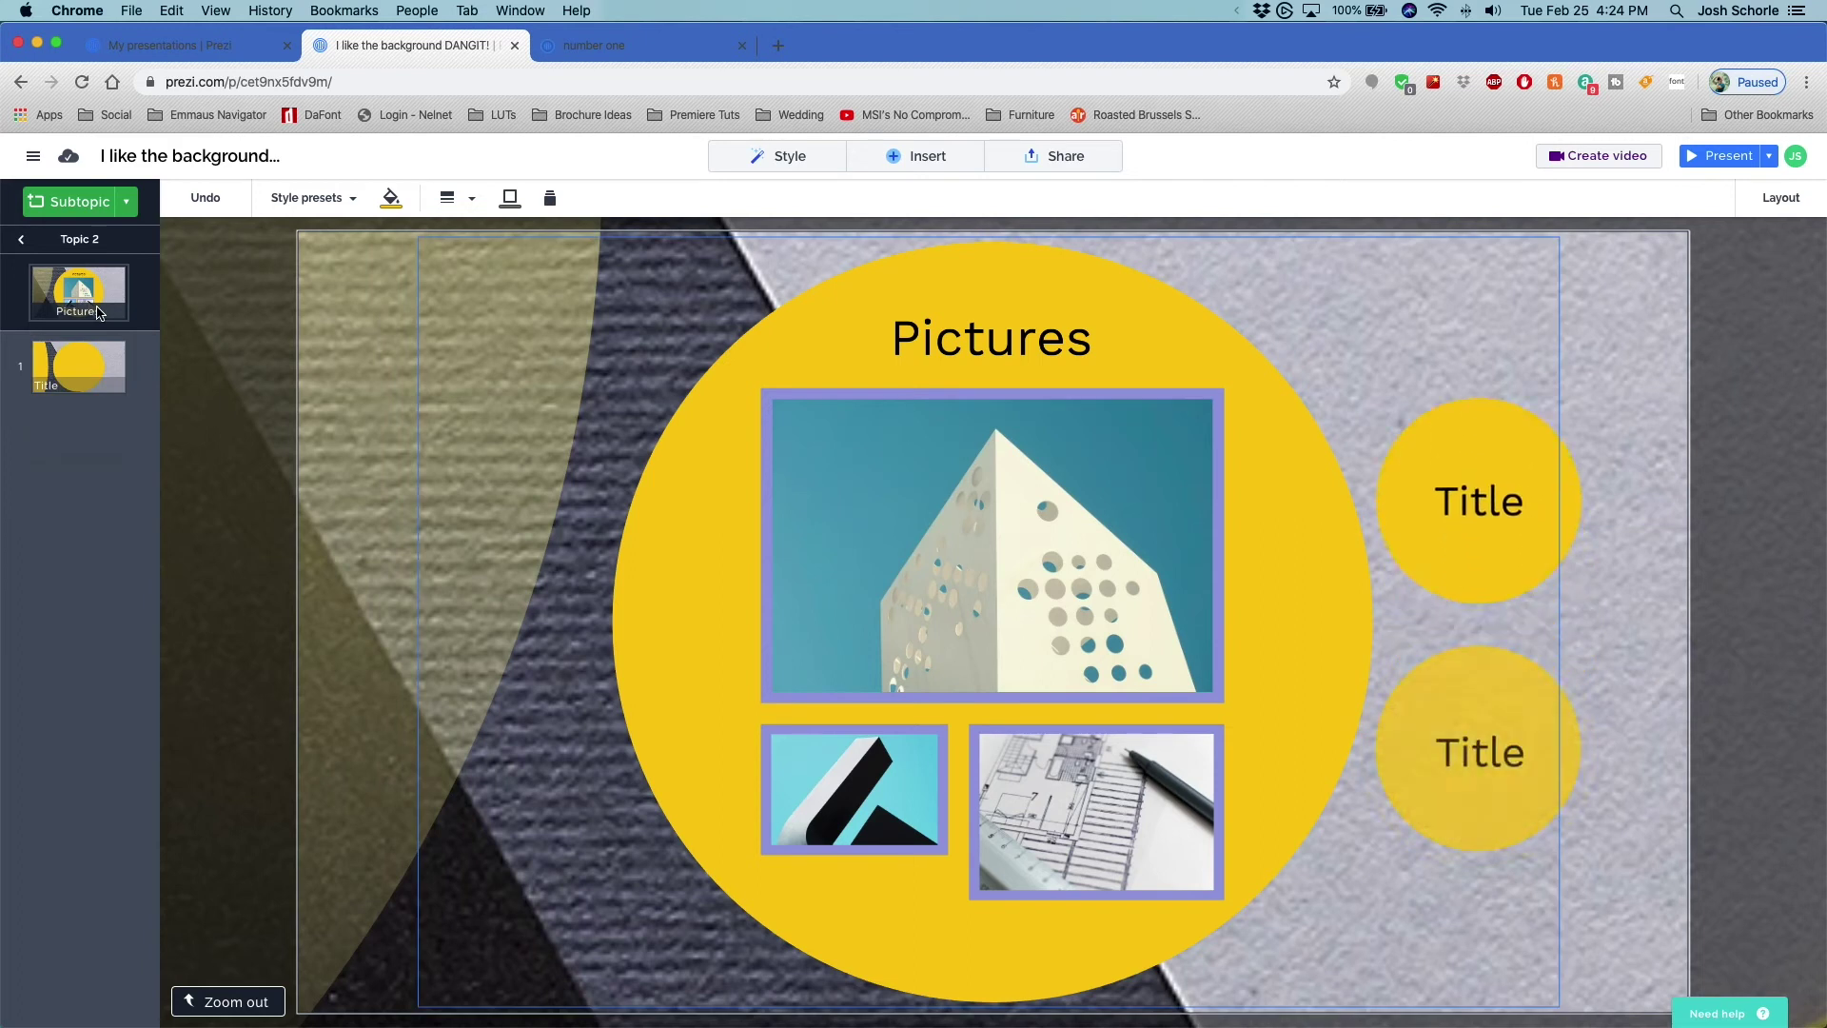
pyautogui.click(125, 202)
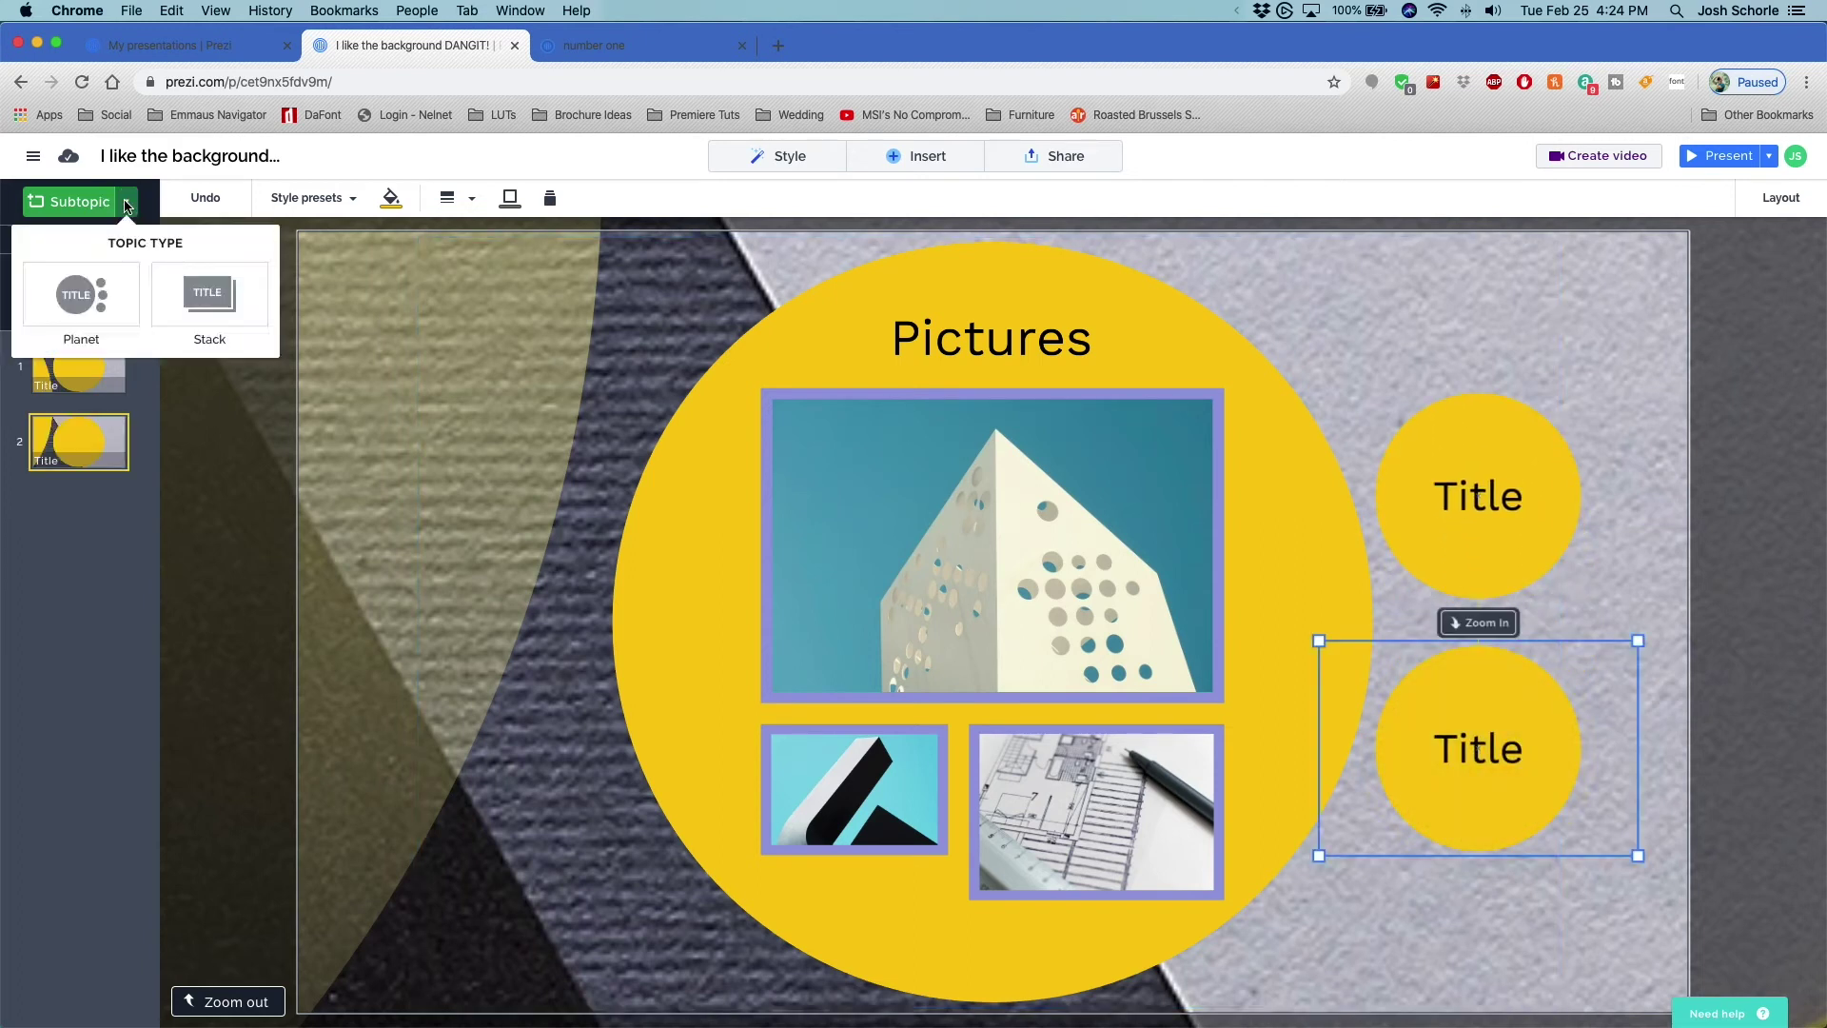
pyautogui.click(217, 300)
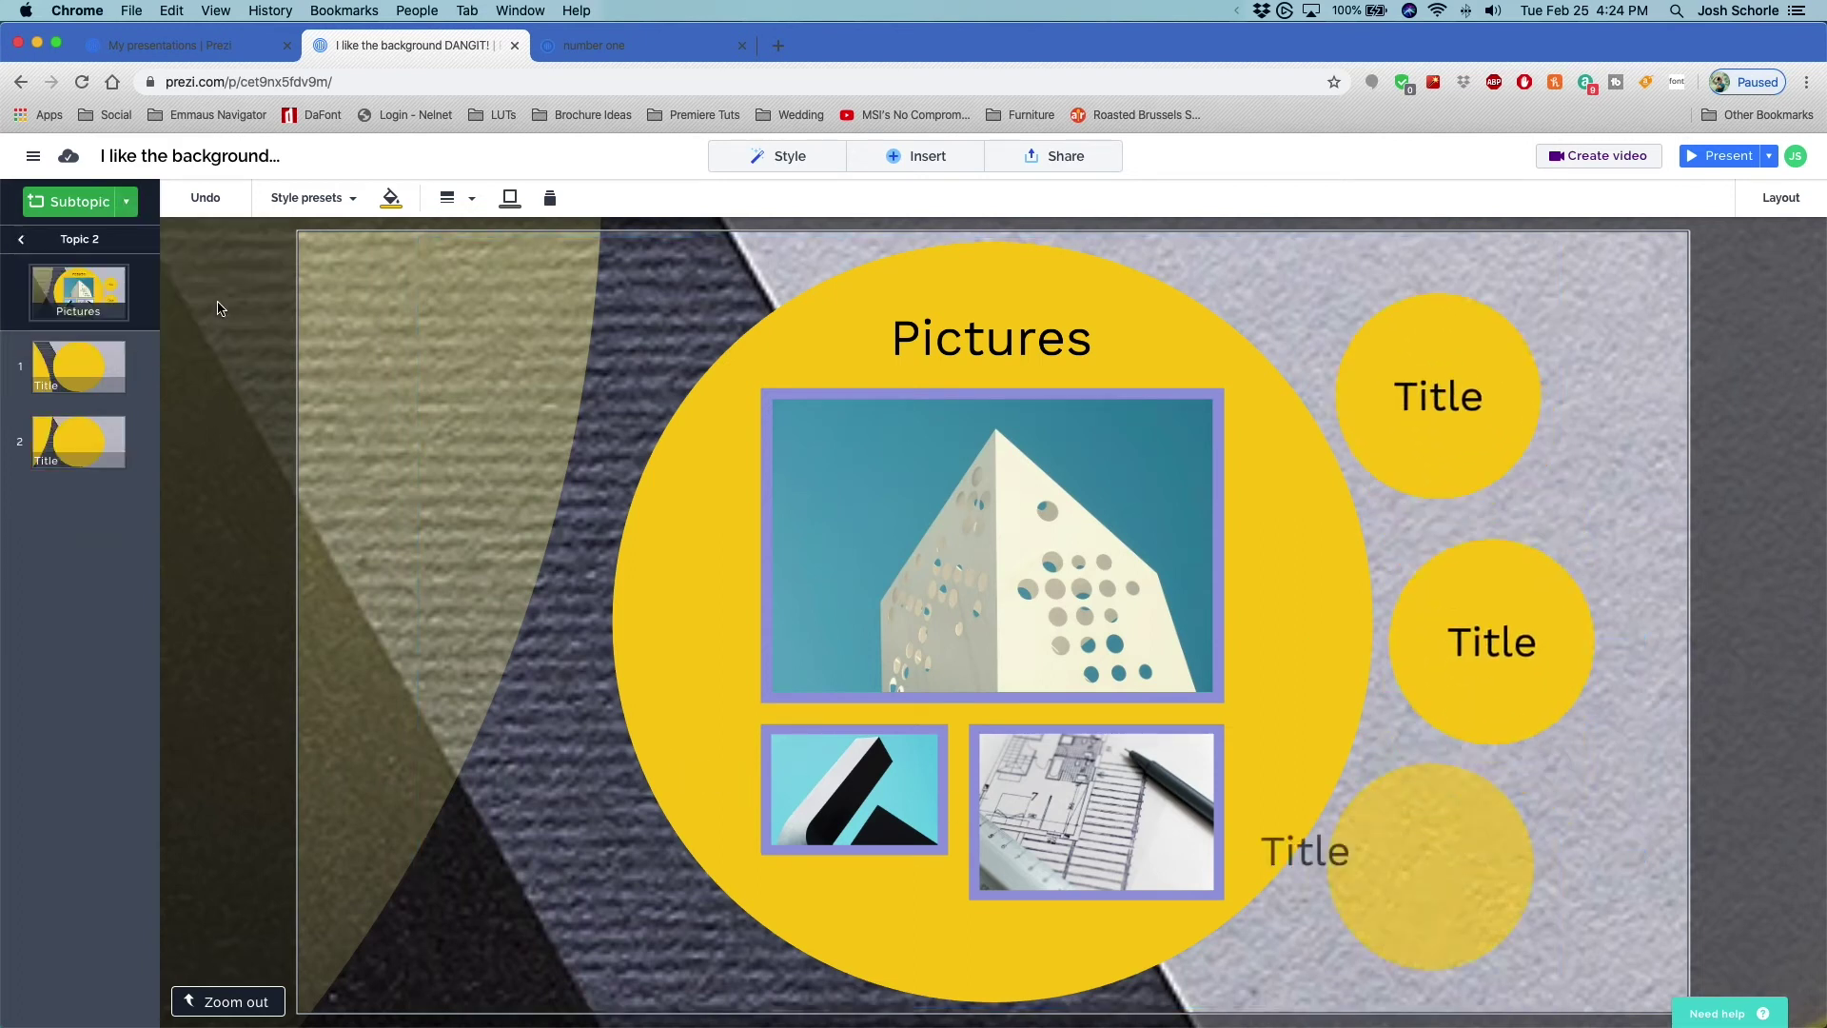
# Open the first and third Title subtopics, returning to the Pictures view after each
pyautogui.click(108, 377)
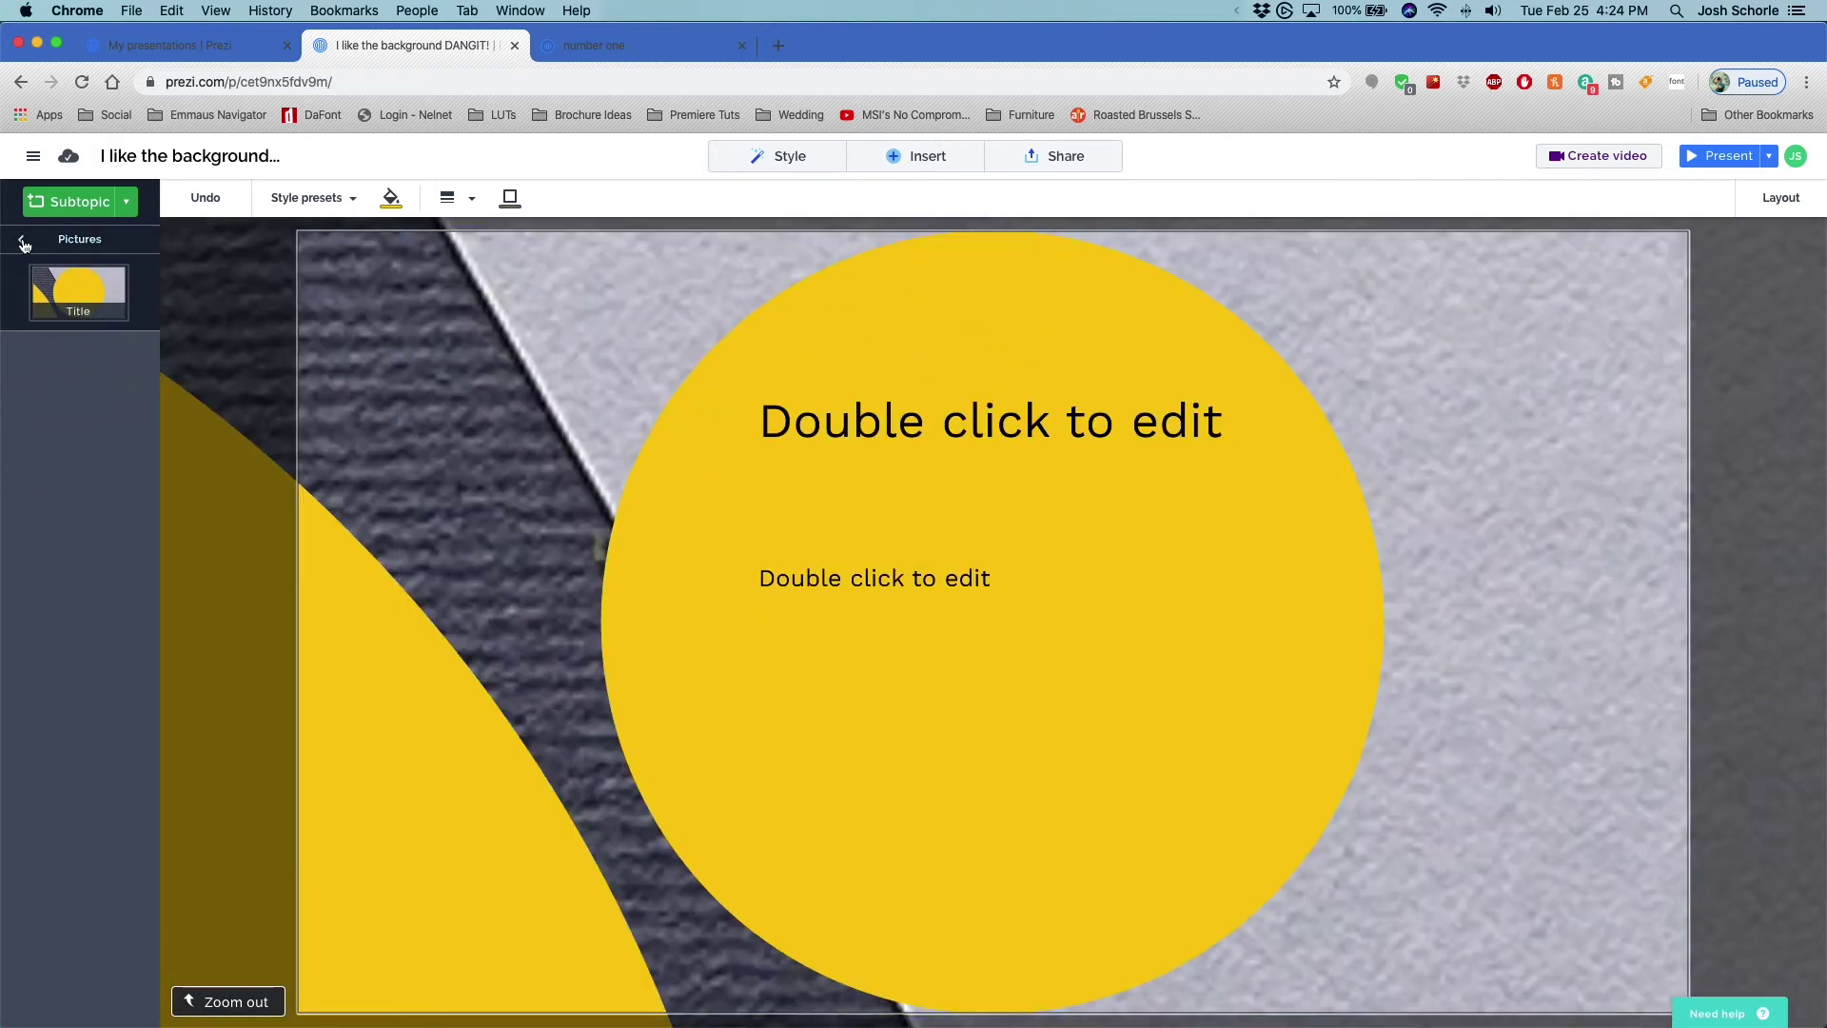
pyautogui.click(22, 241)
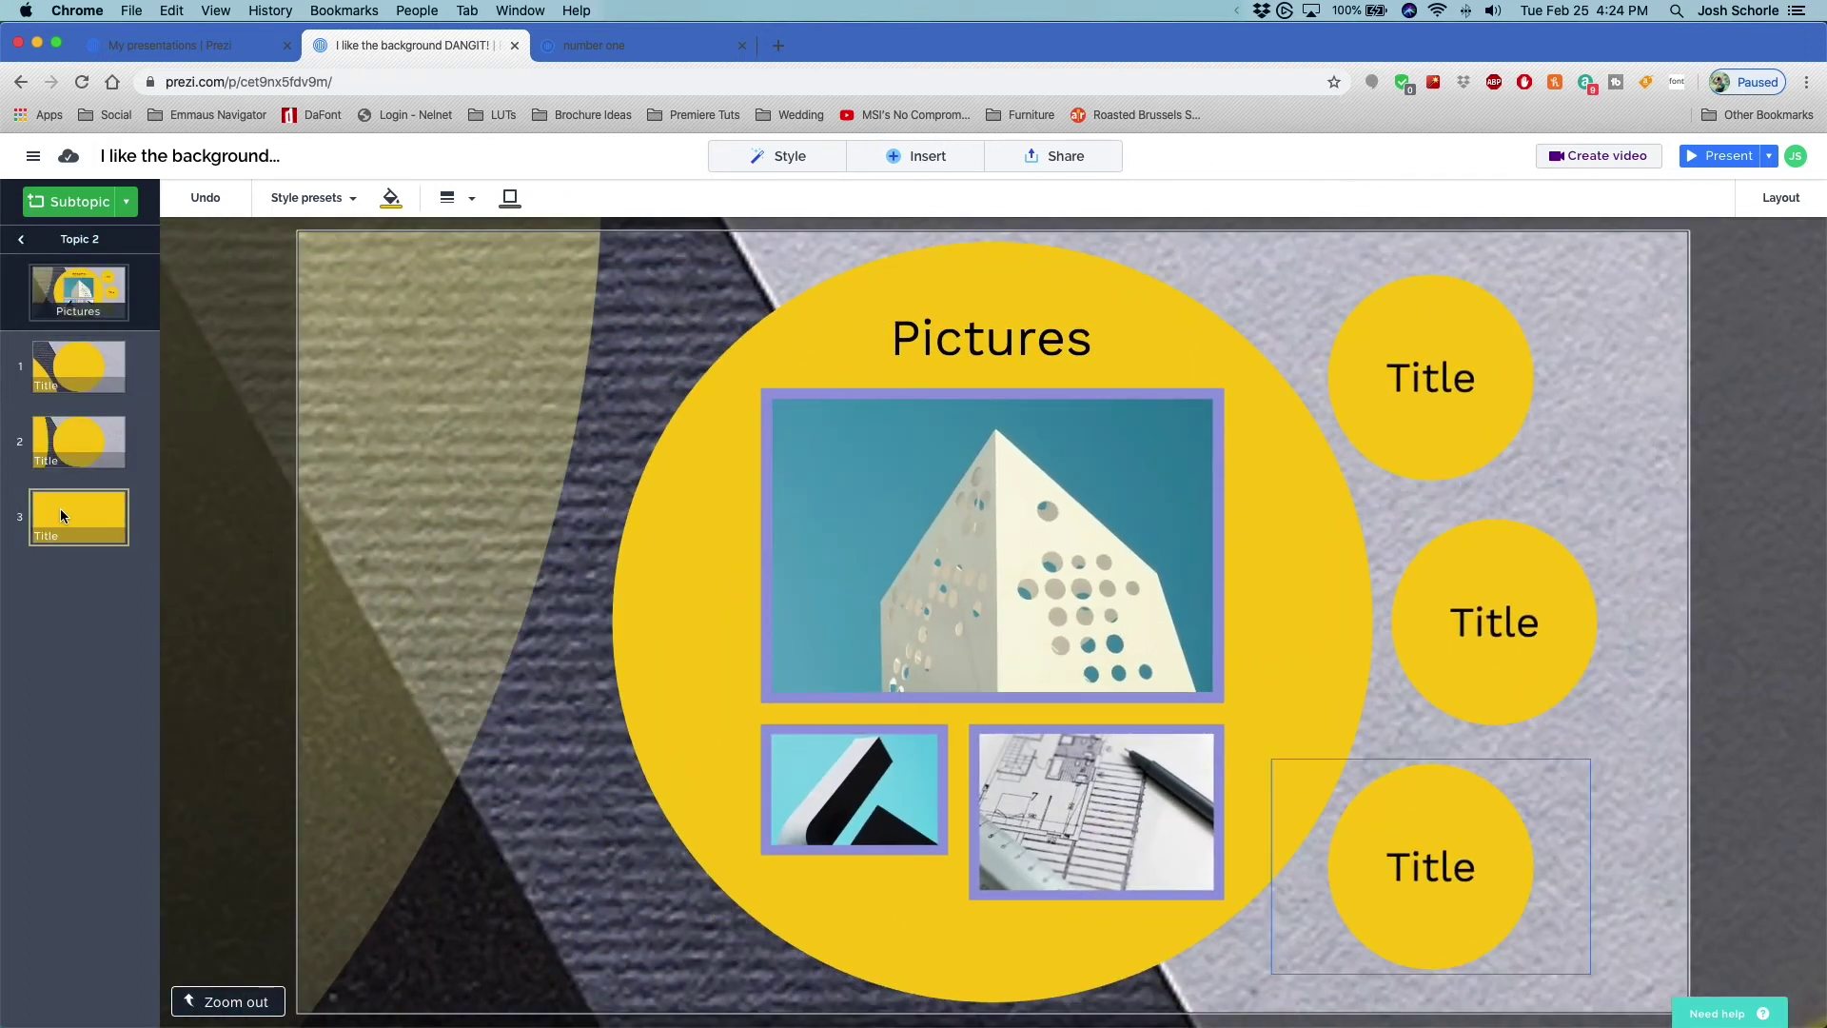
pyautogui.click(60, 515)
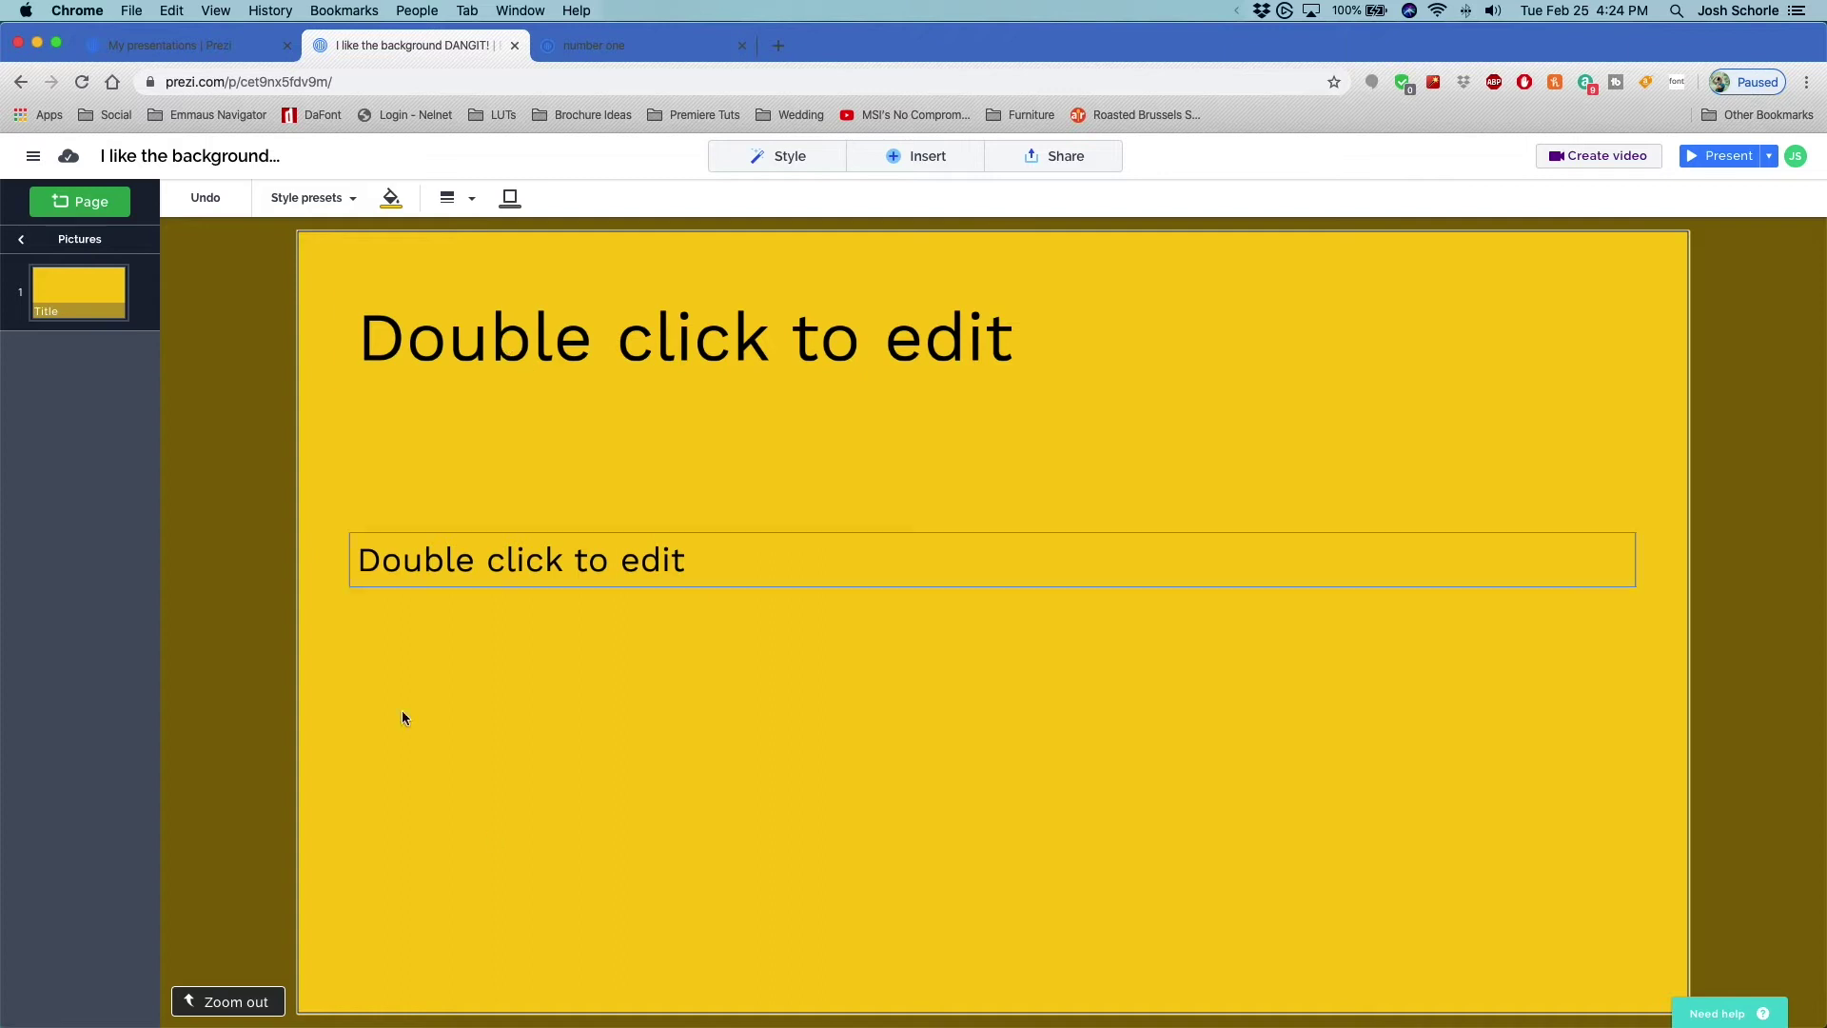
pyautogui.click(23, 241)
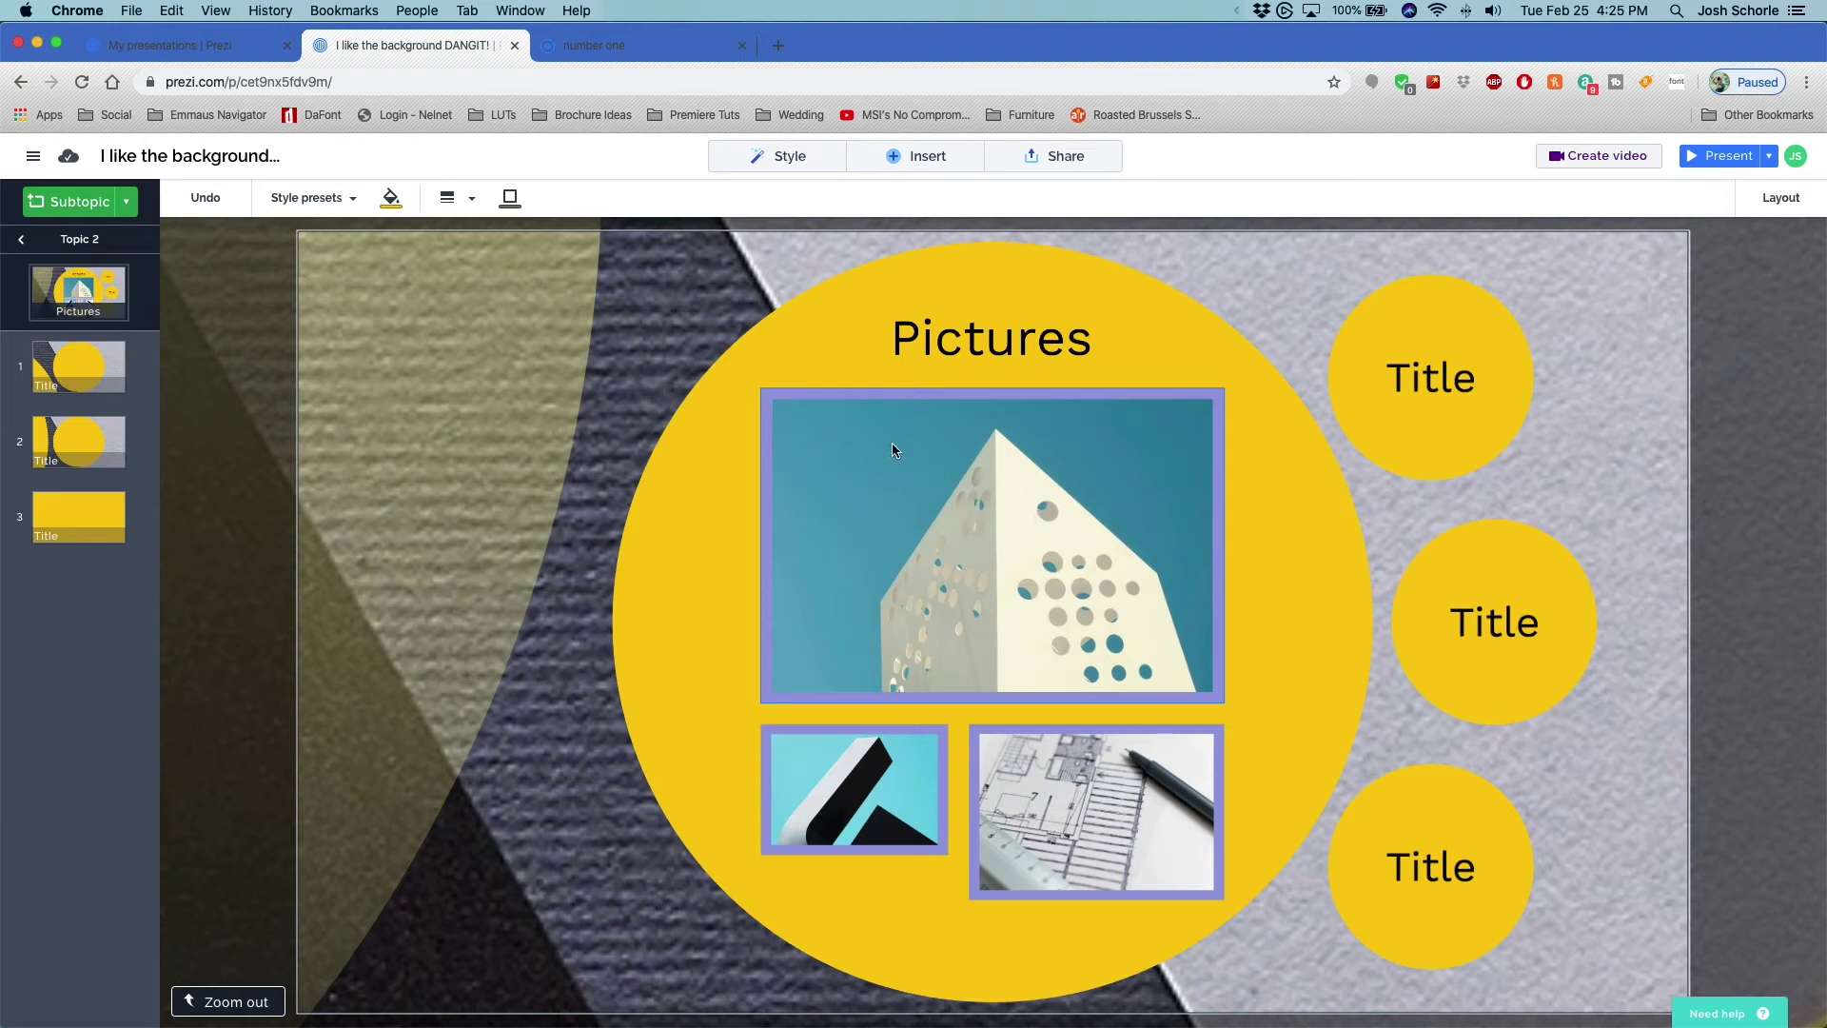
# Select only the large building photo within its picture group
pyautogui.click(982, 510)
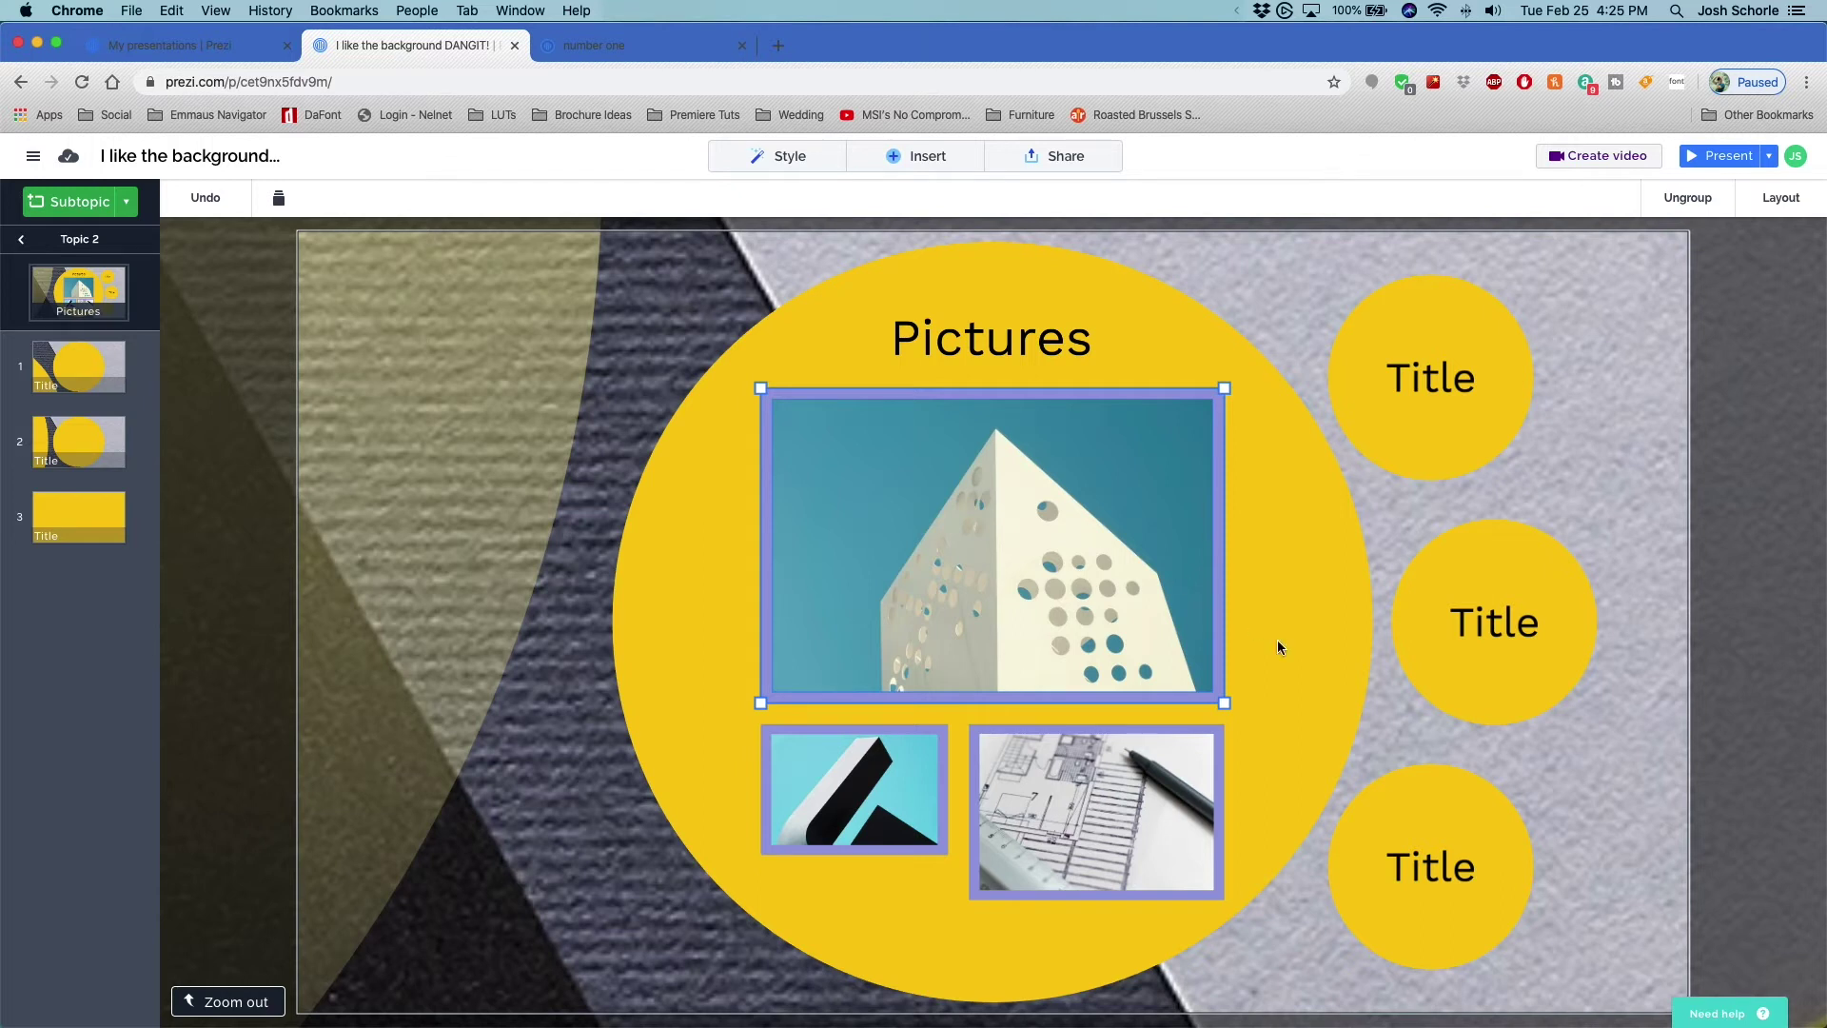
pyautogui.rightClick(947, 558)
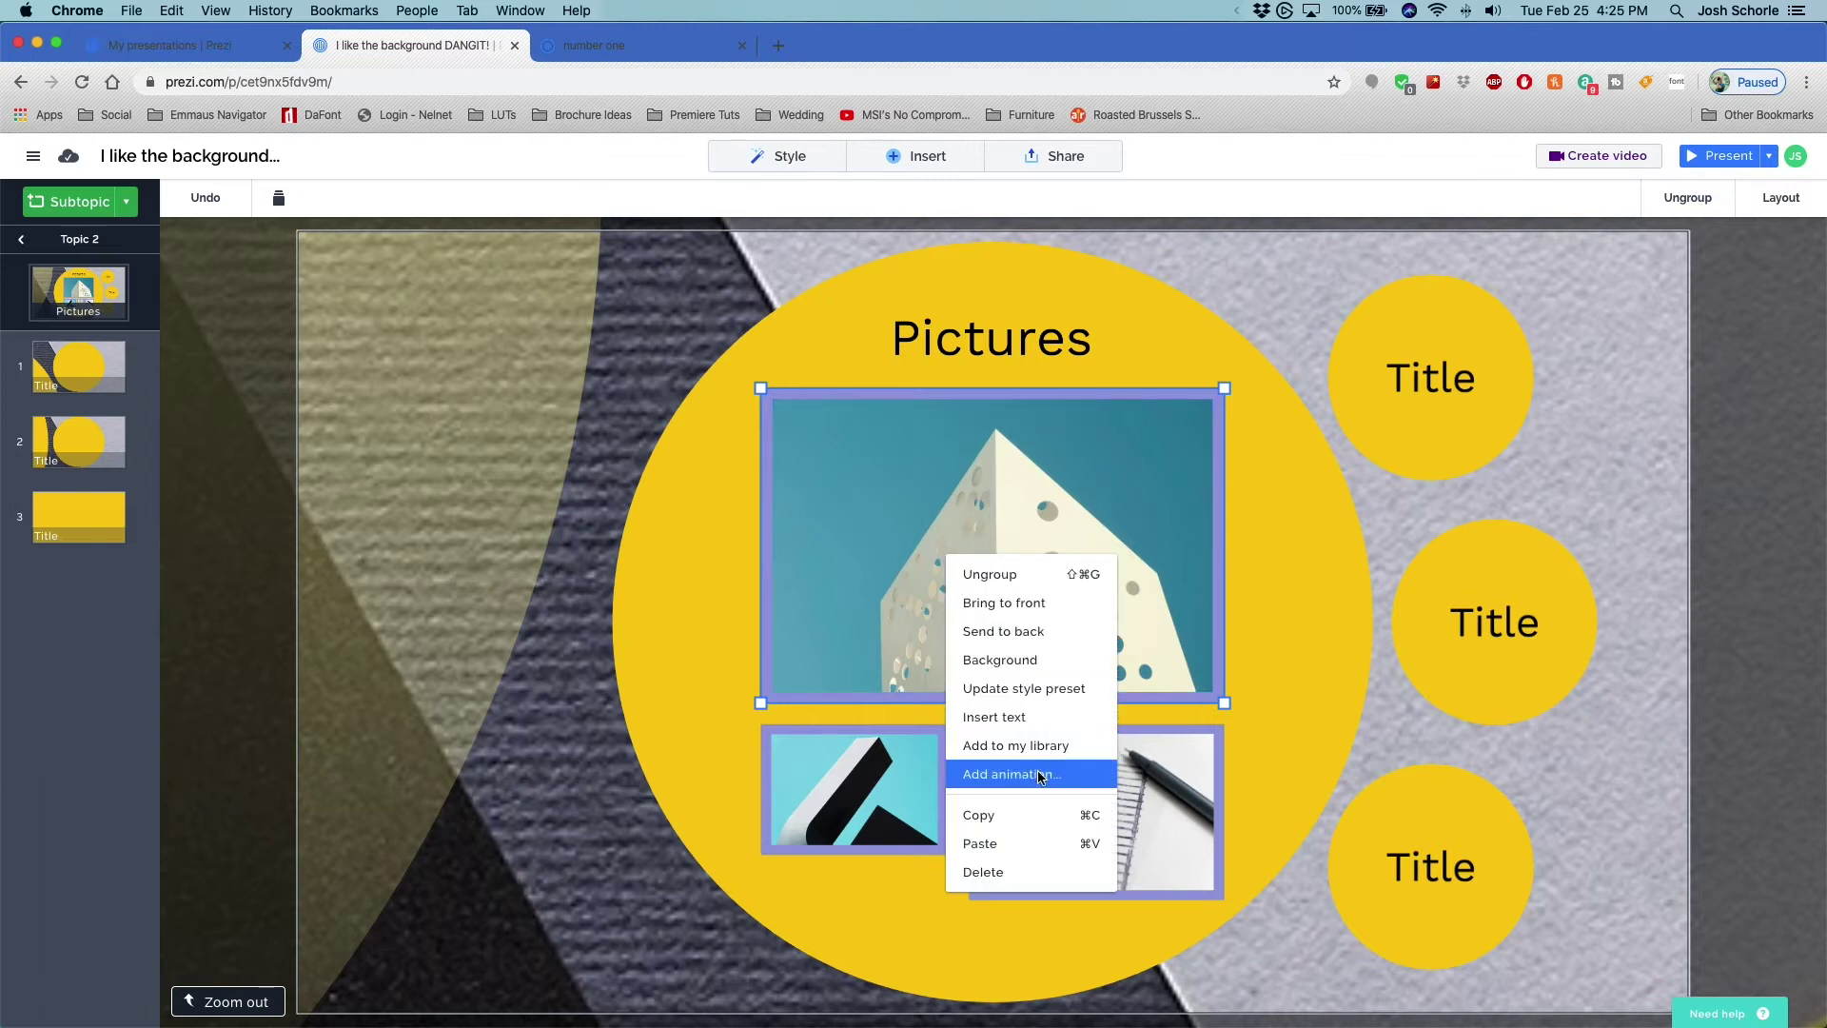
pyautogui.click(806, 458)
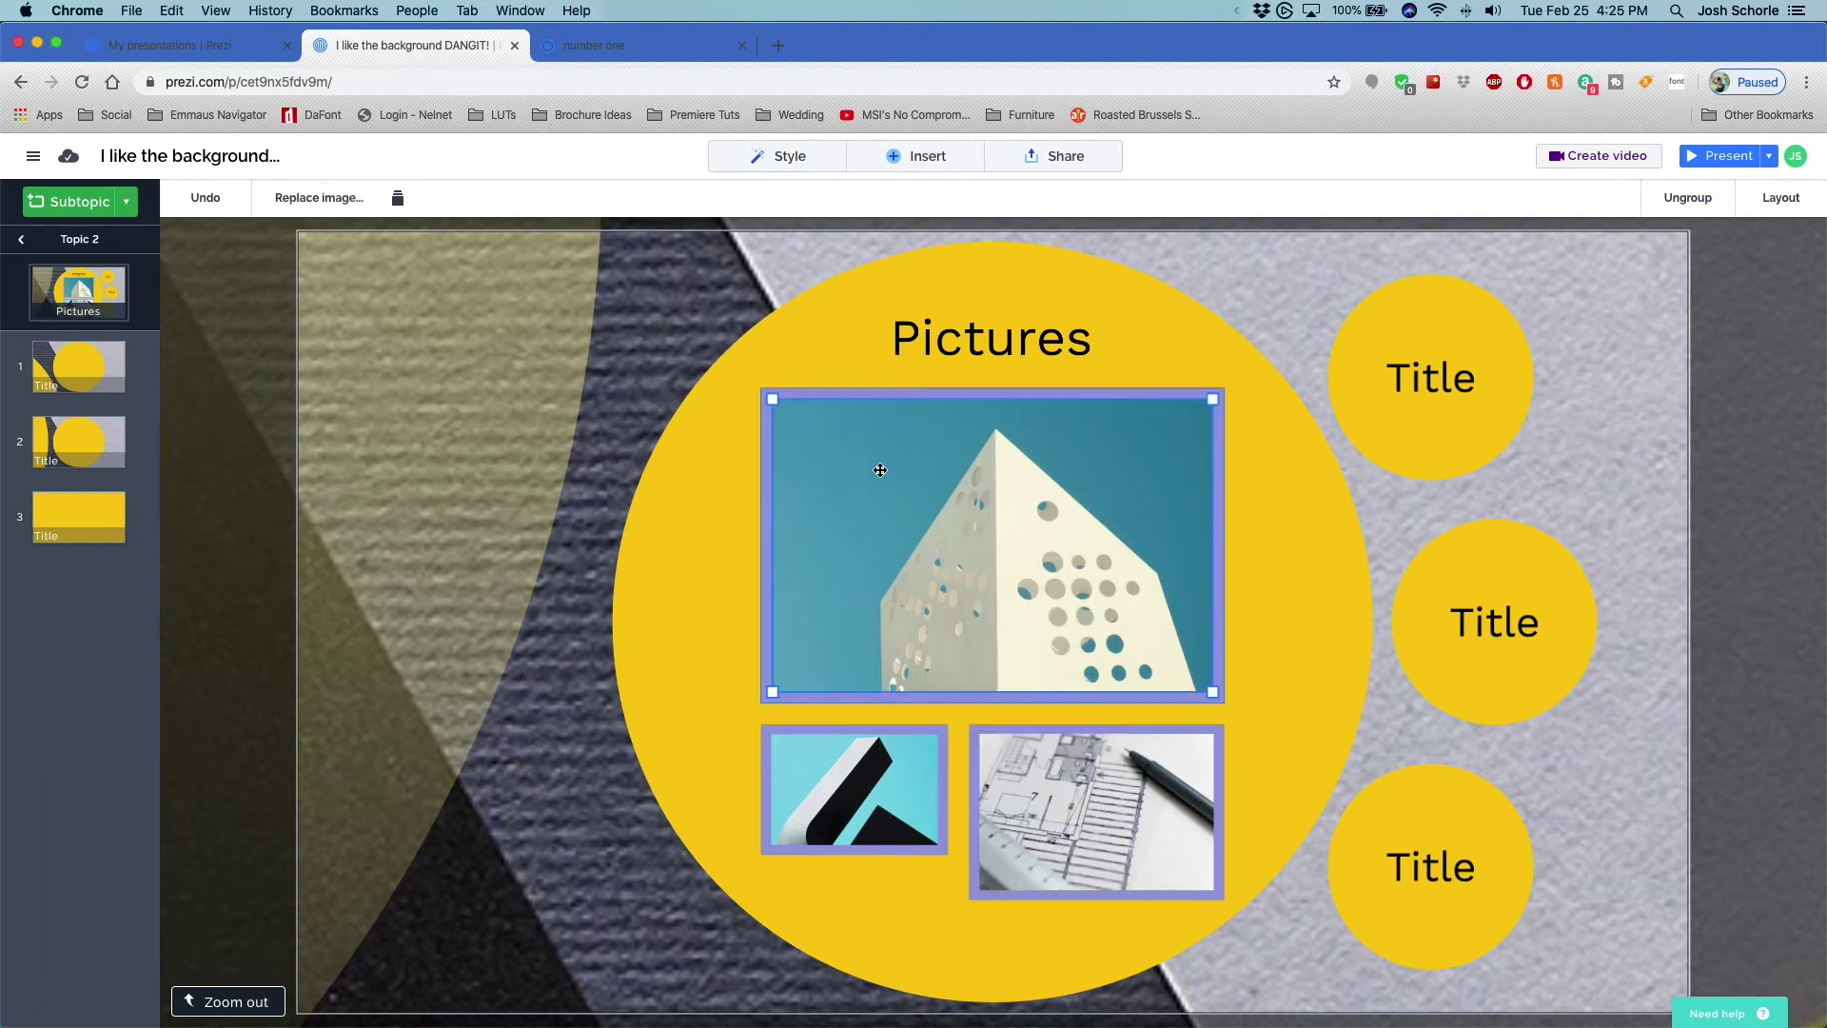
# Give the building photo a Fade in animation as step 1 of the Pictures topic
pyautogui.click(923, 157)
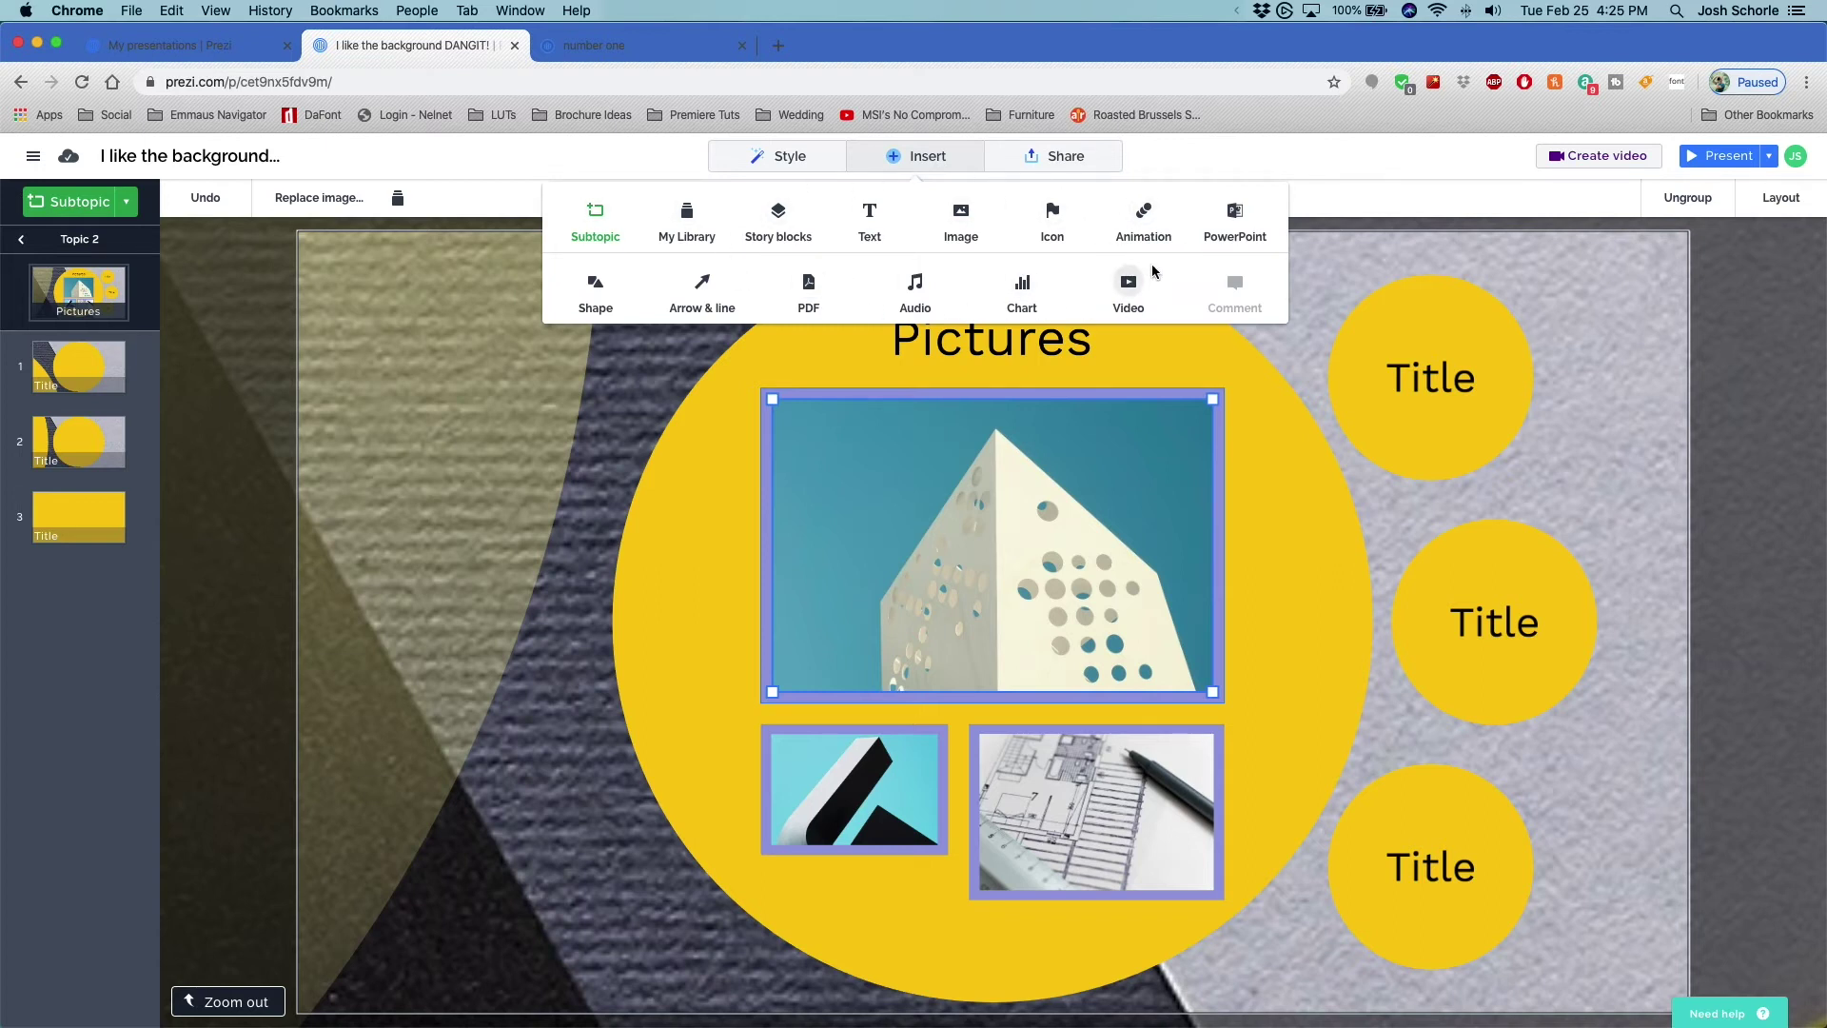
pyautogui.click(1143, 214)
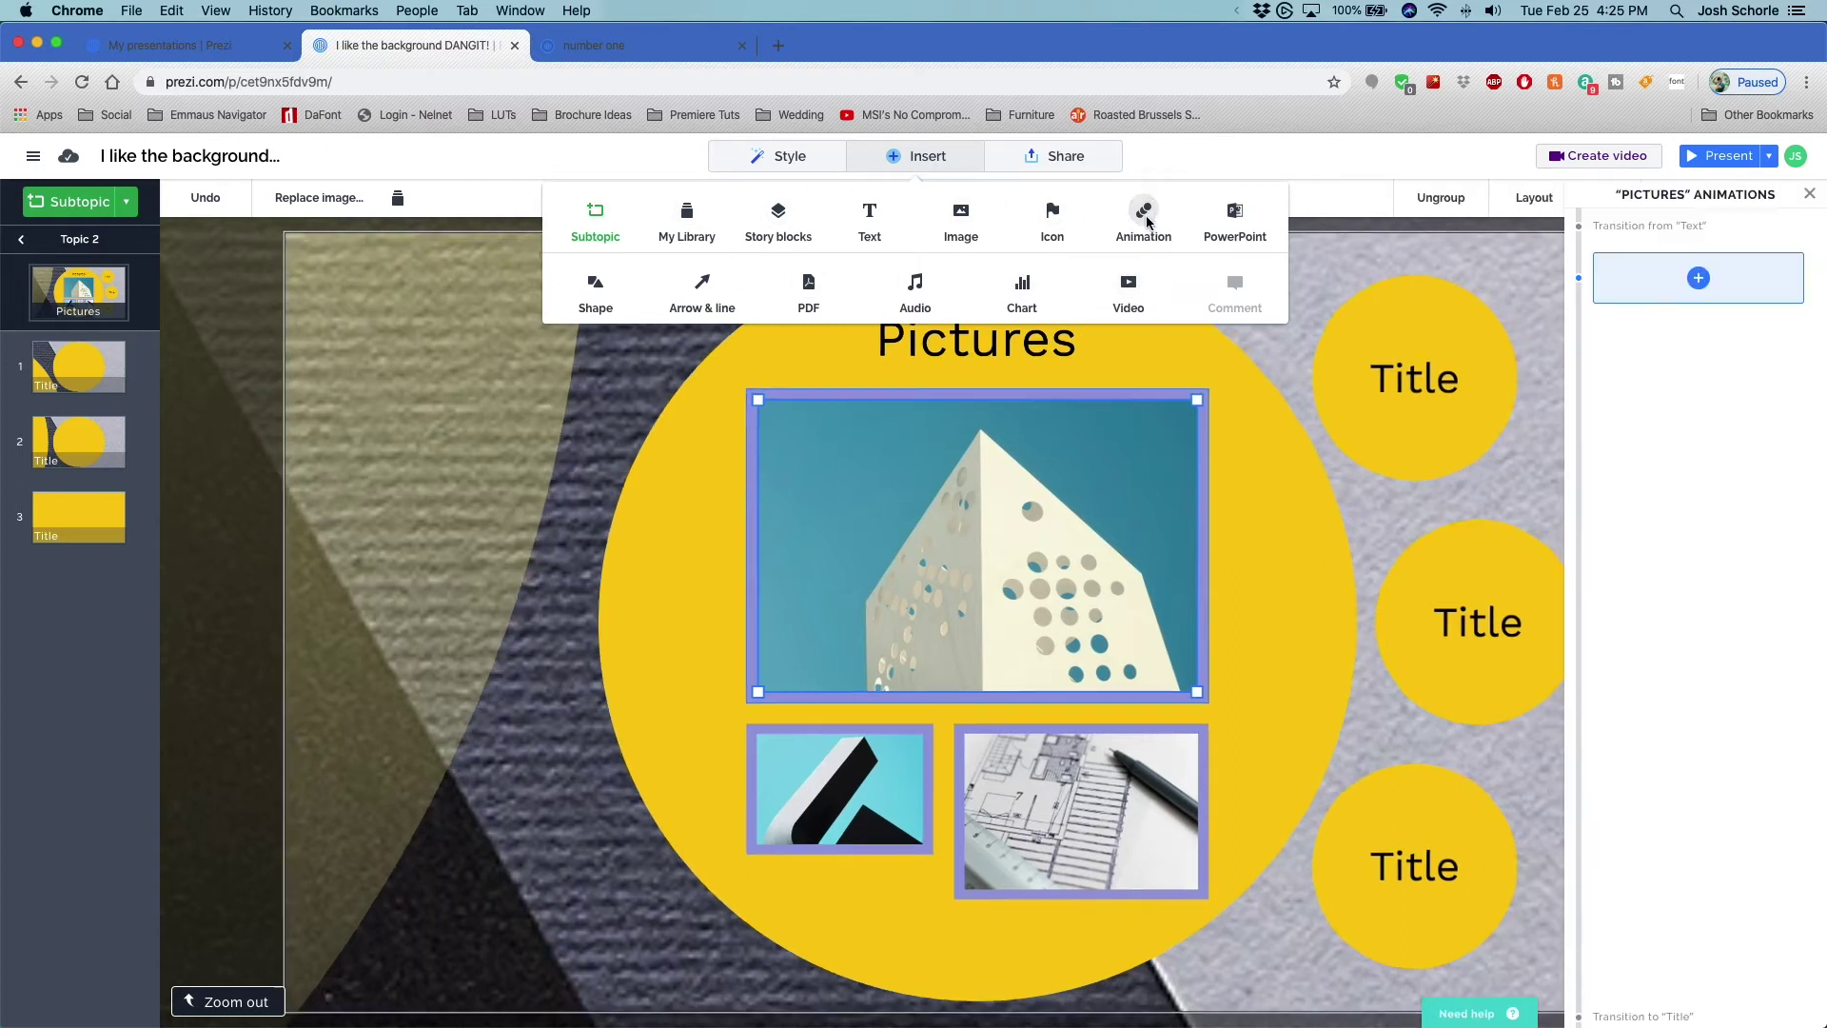
pyautogui.click(1699, 279)
pyautogui.click(1679, 362)
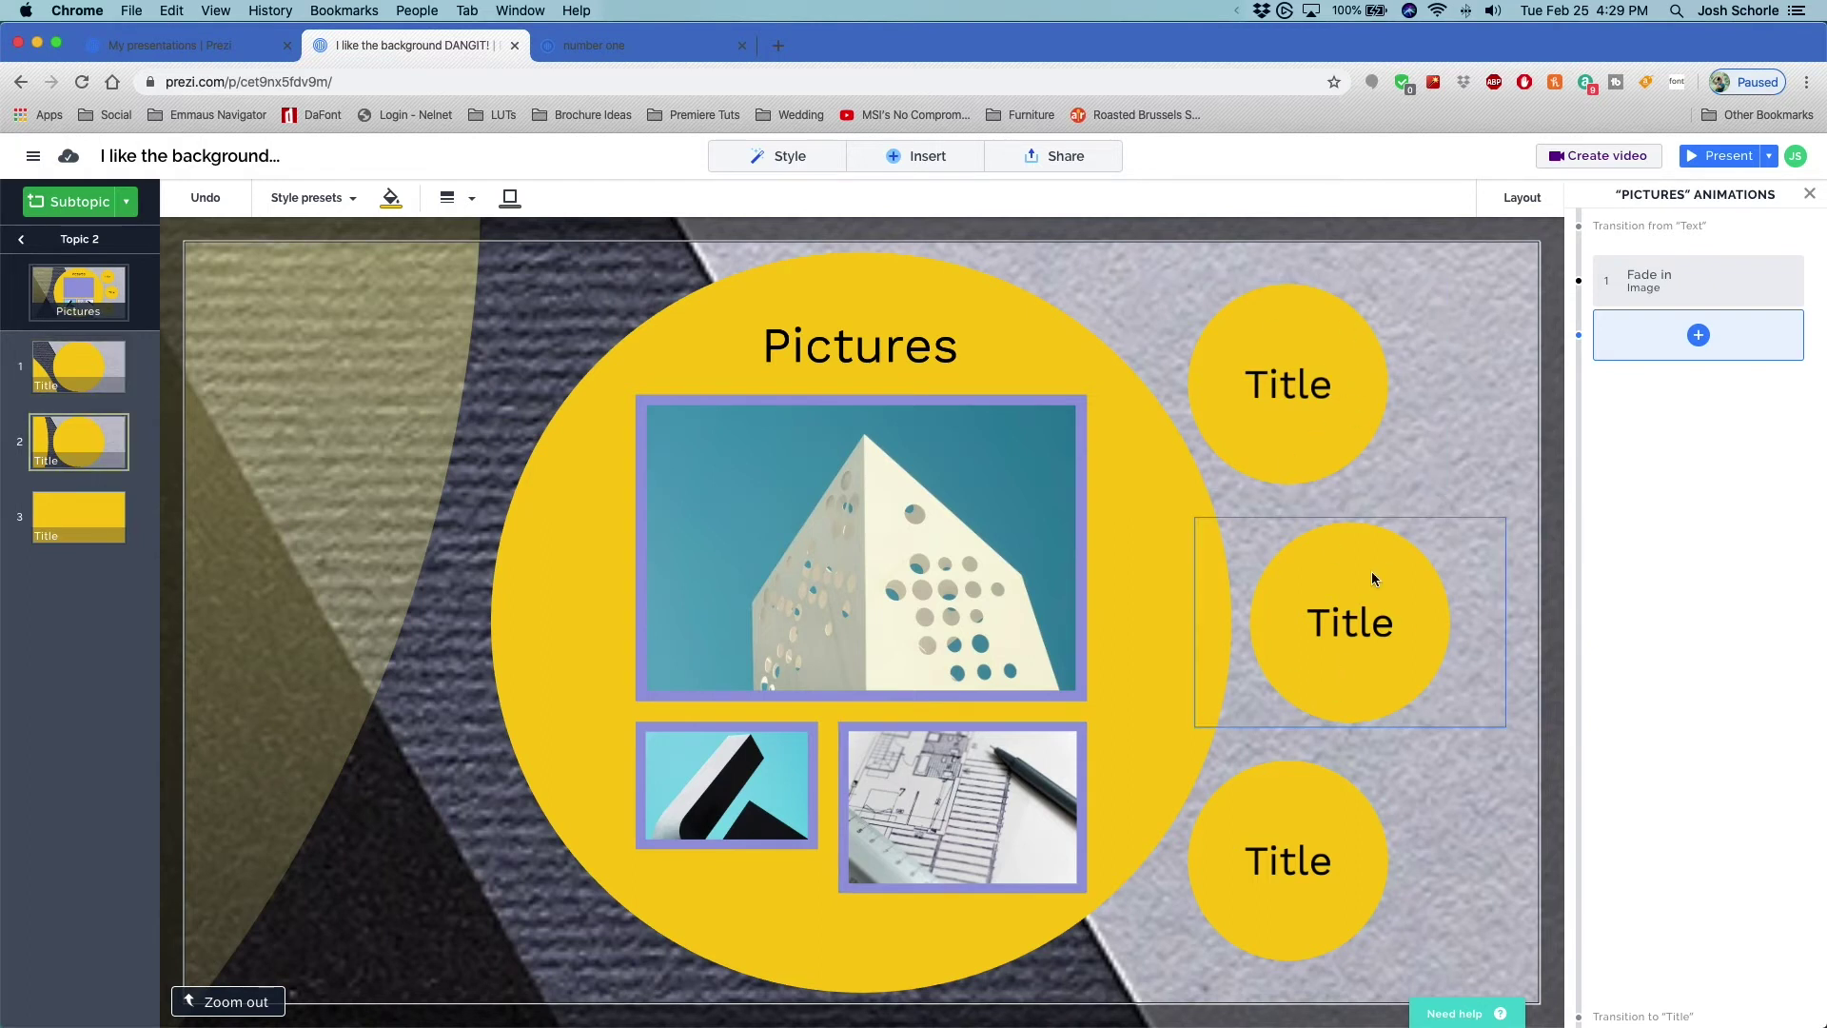
pyautogui.click(1273, 419)
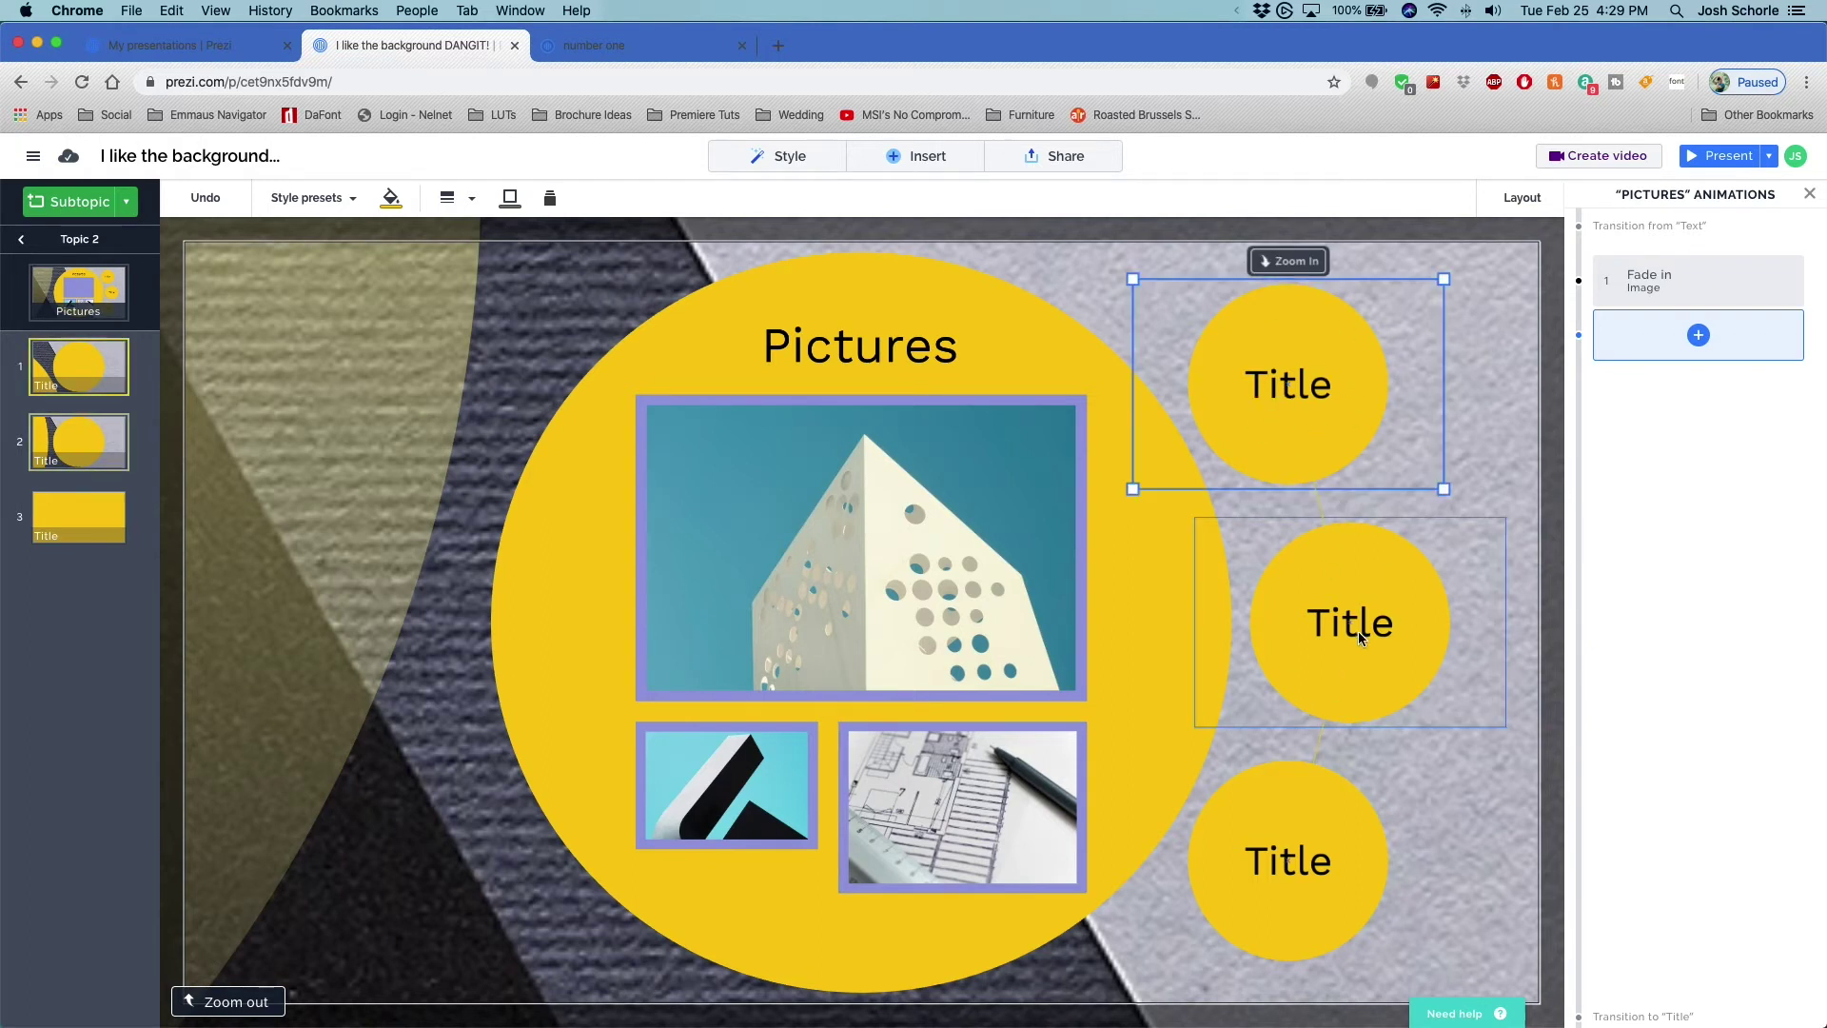
# Select the top and middle Title circles together and give them a joint Fade in step
pyautogui.keyDown('shift'); pyautogui.click(1365, 672); pyautogui.keyUp('shift')
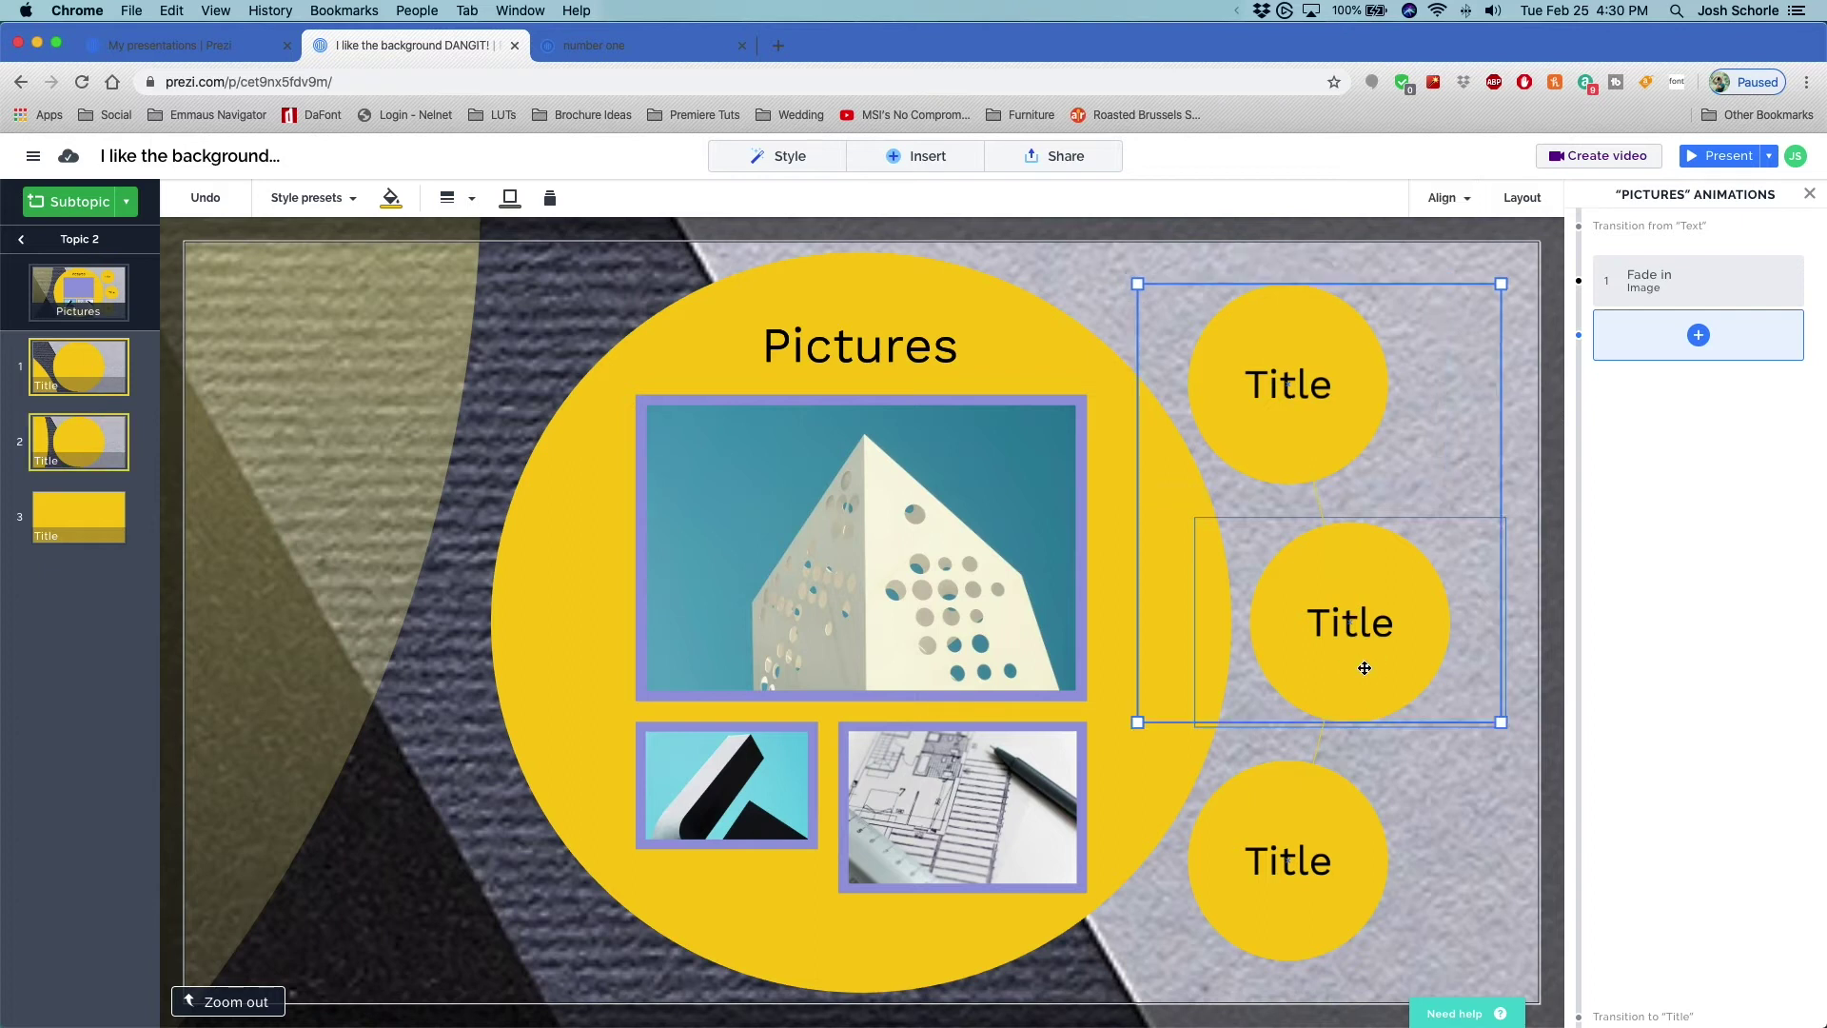
pyautogui.click(1698, 336)
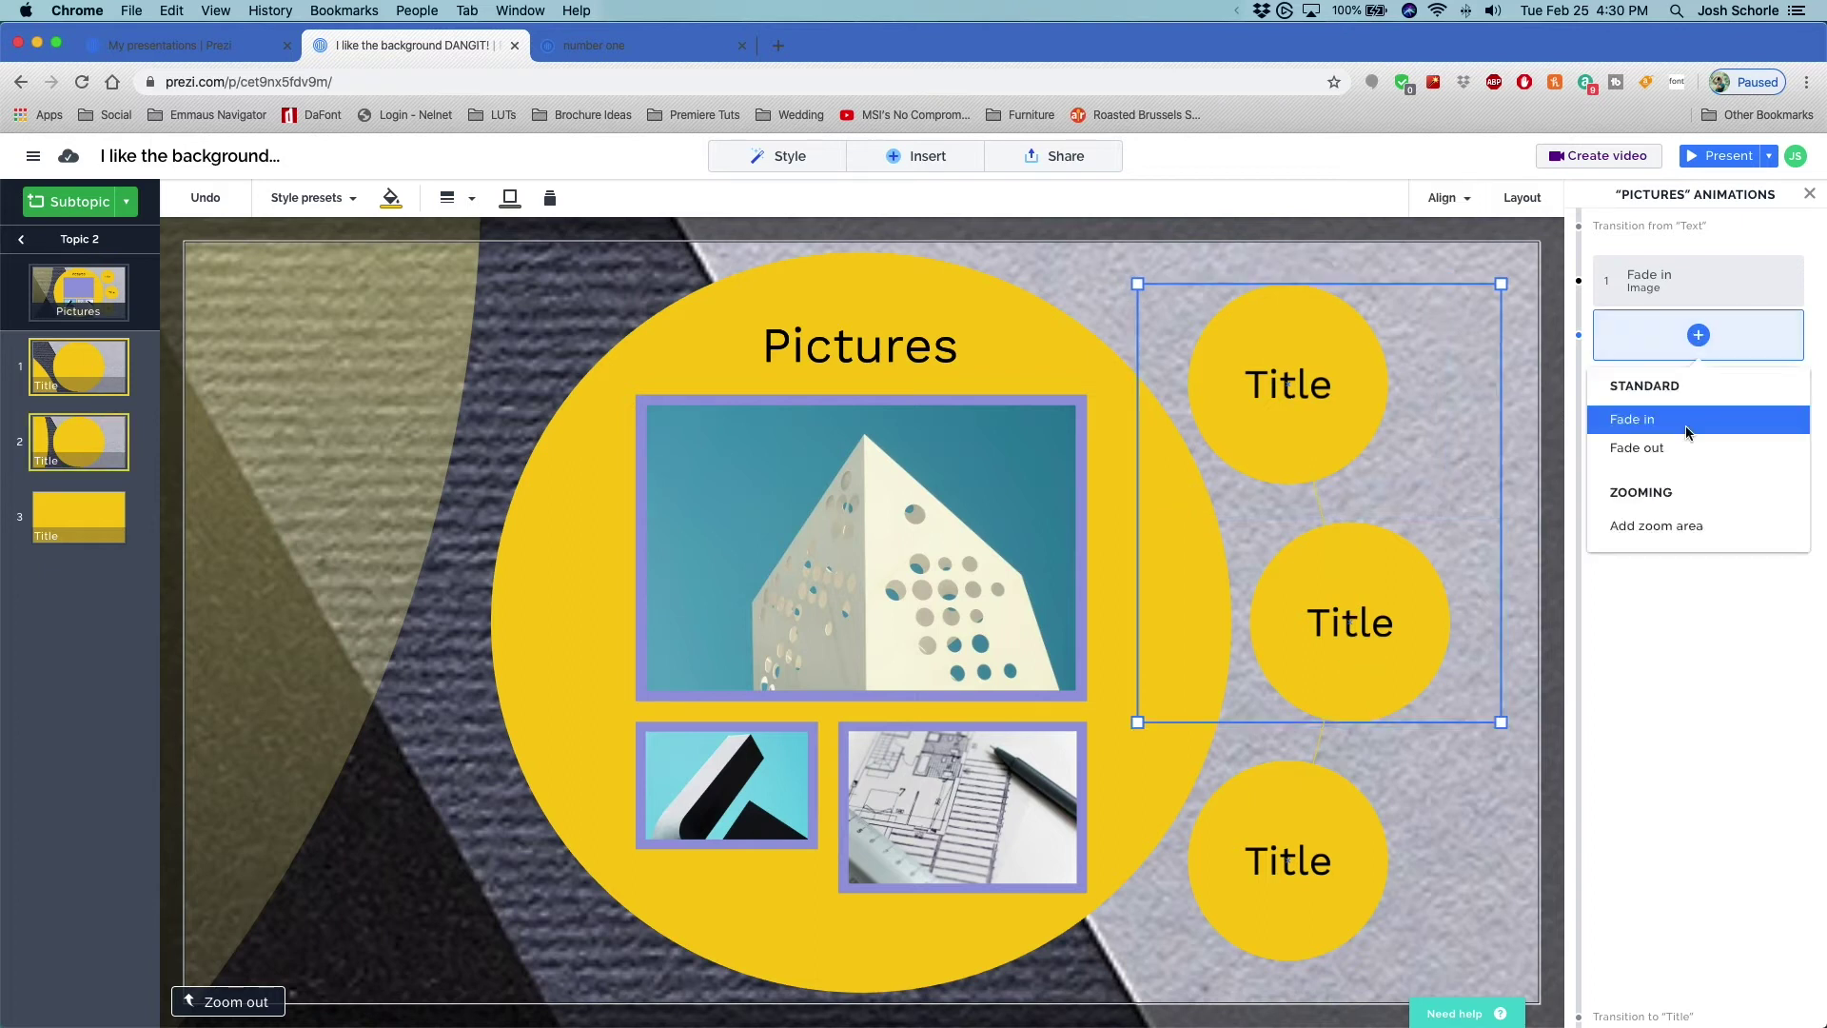
pyautogui.click(1656, 421)
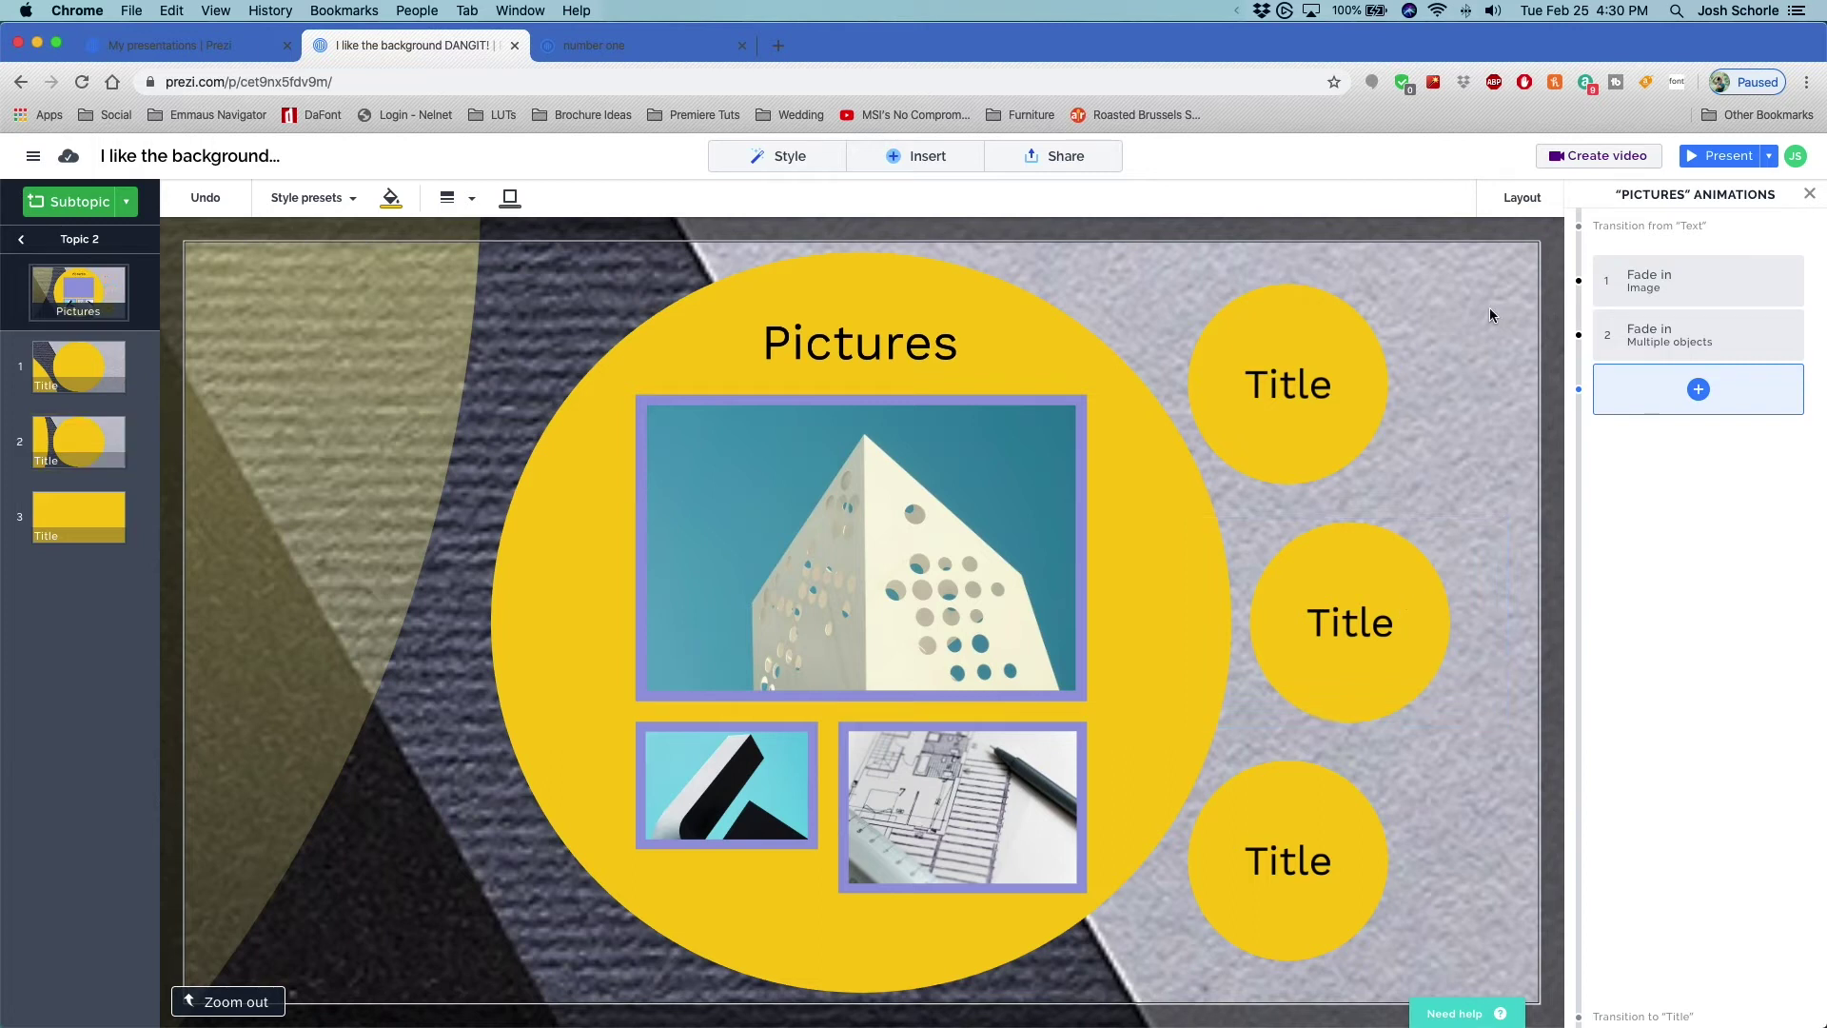
# Add a Zoom to animation step on the 'Pictures' heading
pyautogui.click(910, 343)
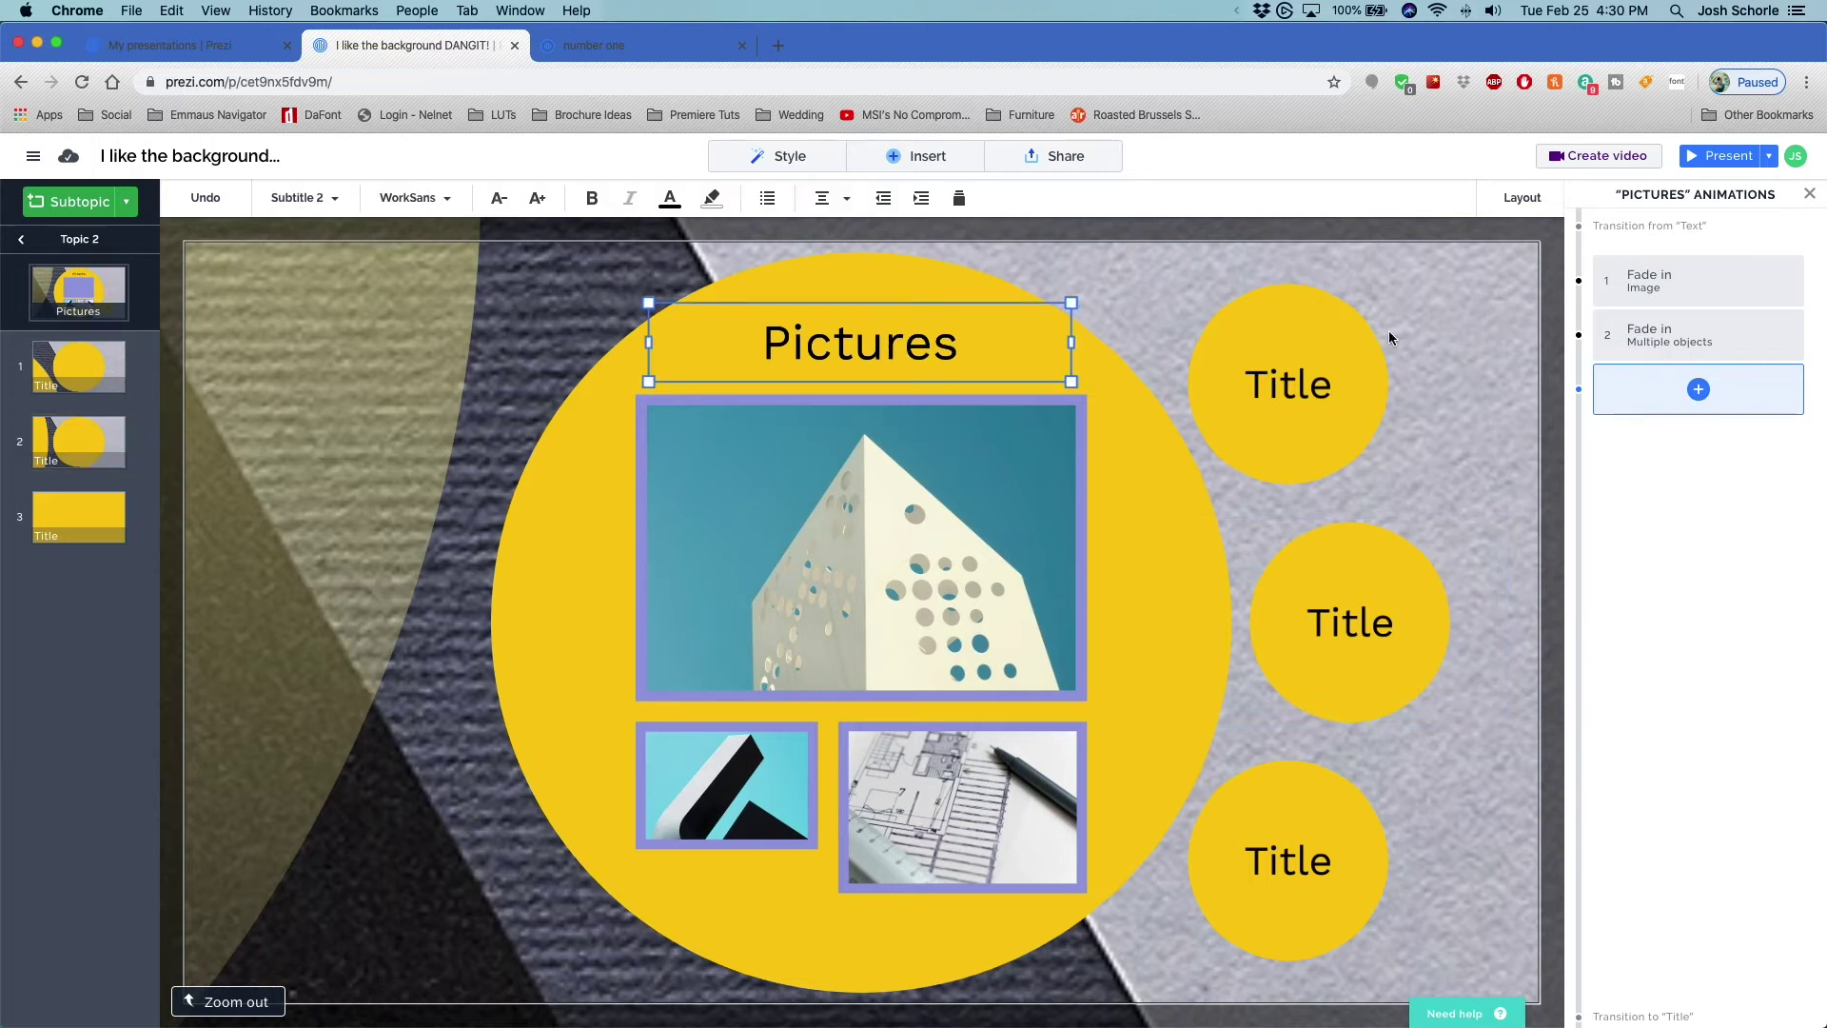
pyautogui.click(1703, 398)
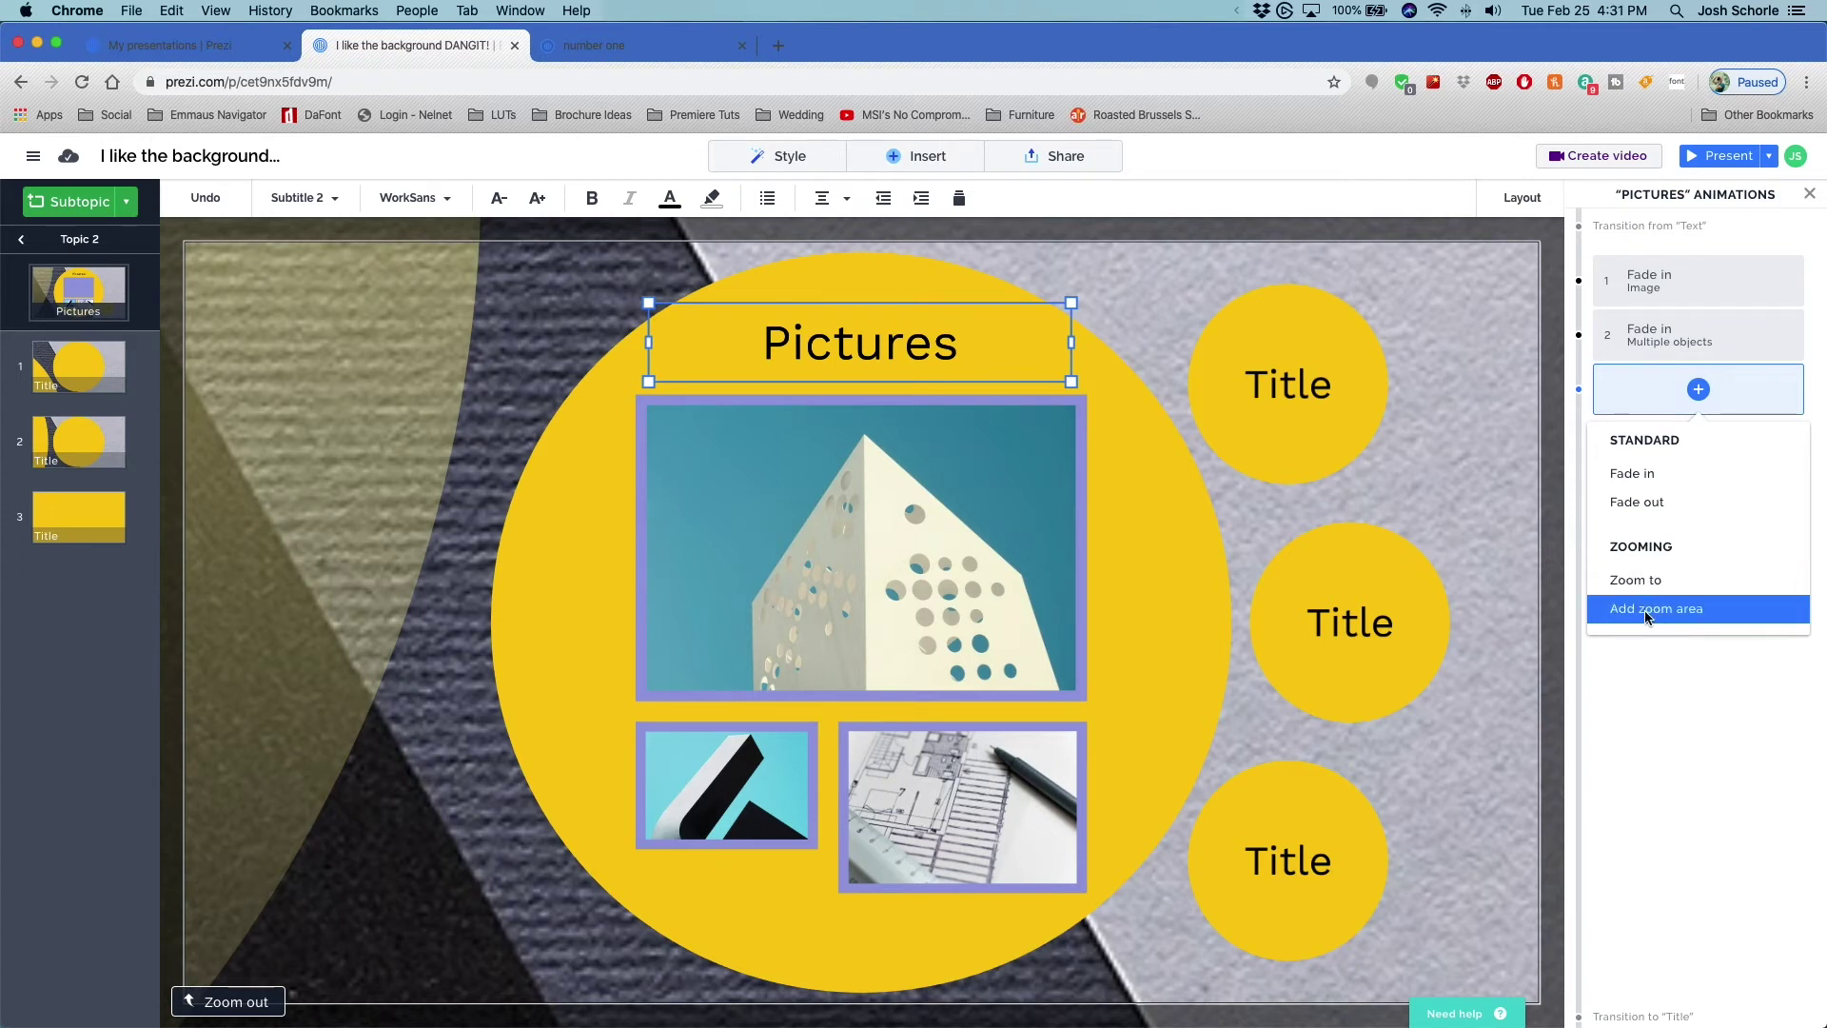
pyautogui.click(1639, 580)
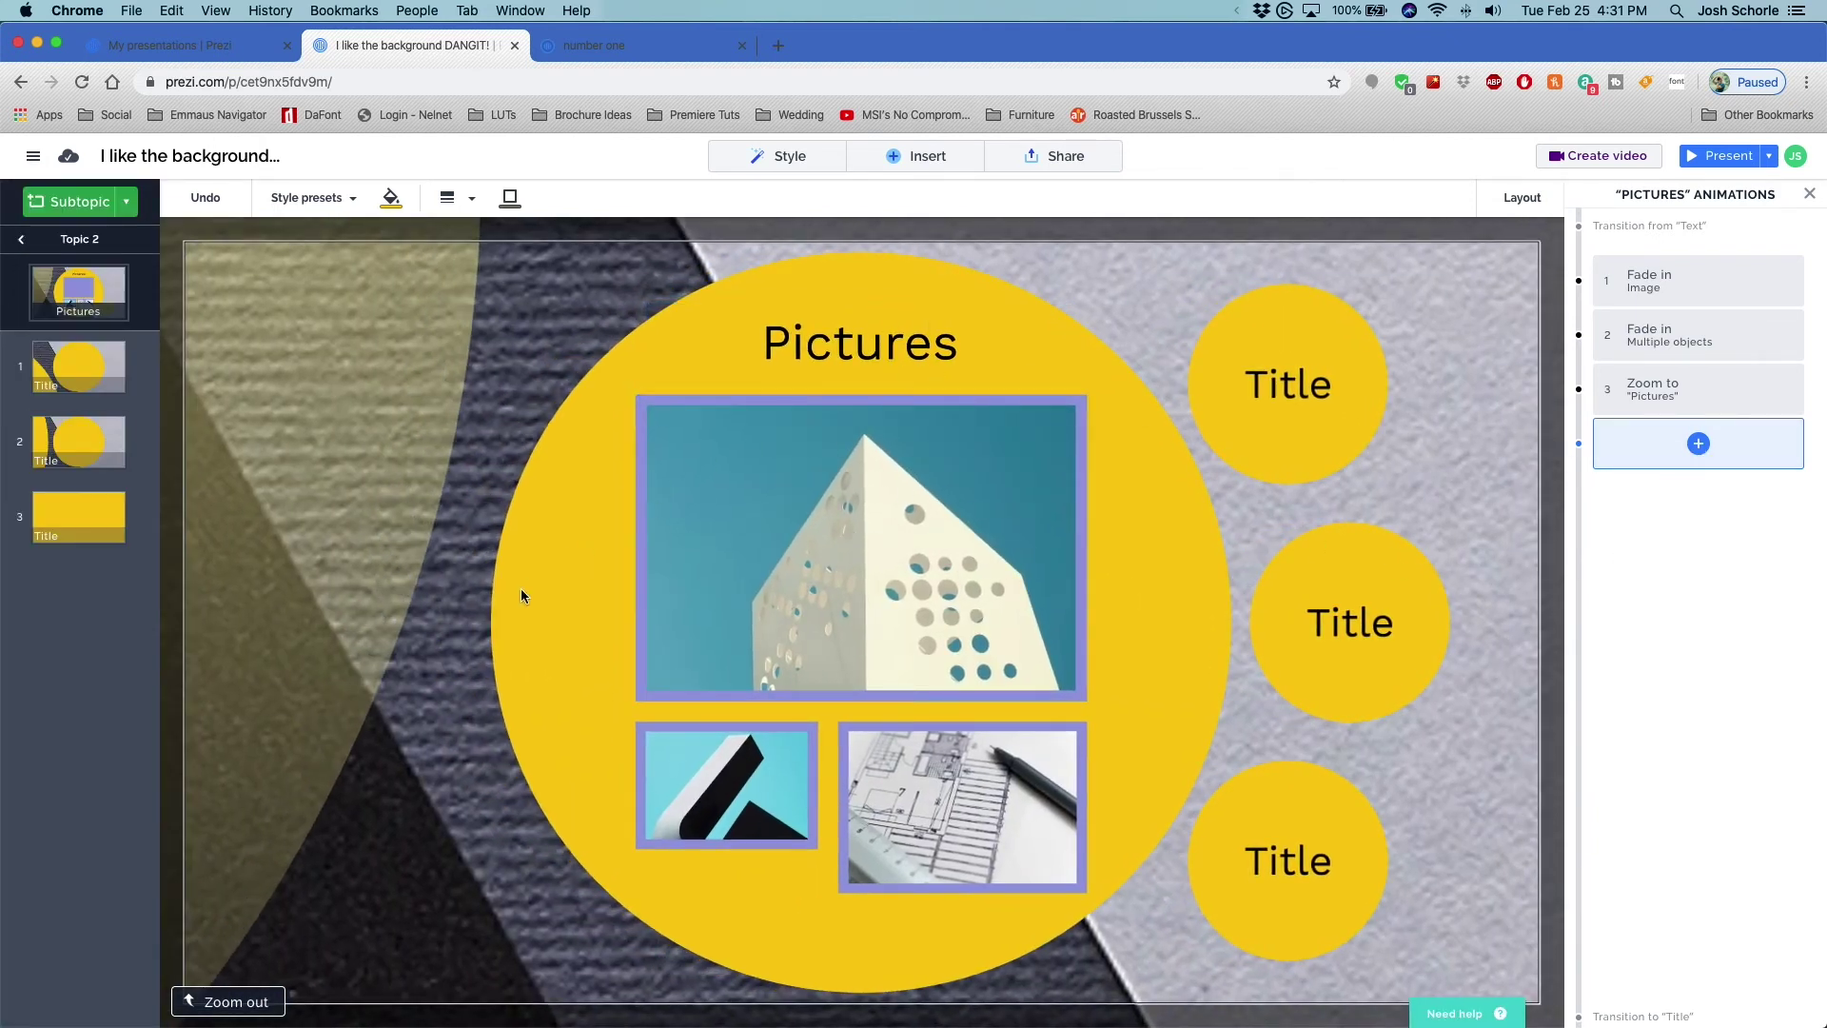
# Add a Zoom to Area step framed near the top-left corner, then return to Topic 2
pyautogui.click(1314, 838)
pyautogui.click(1690, 466)
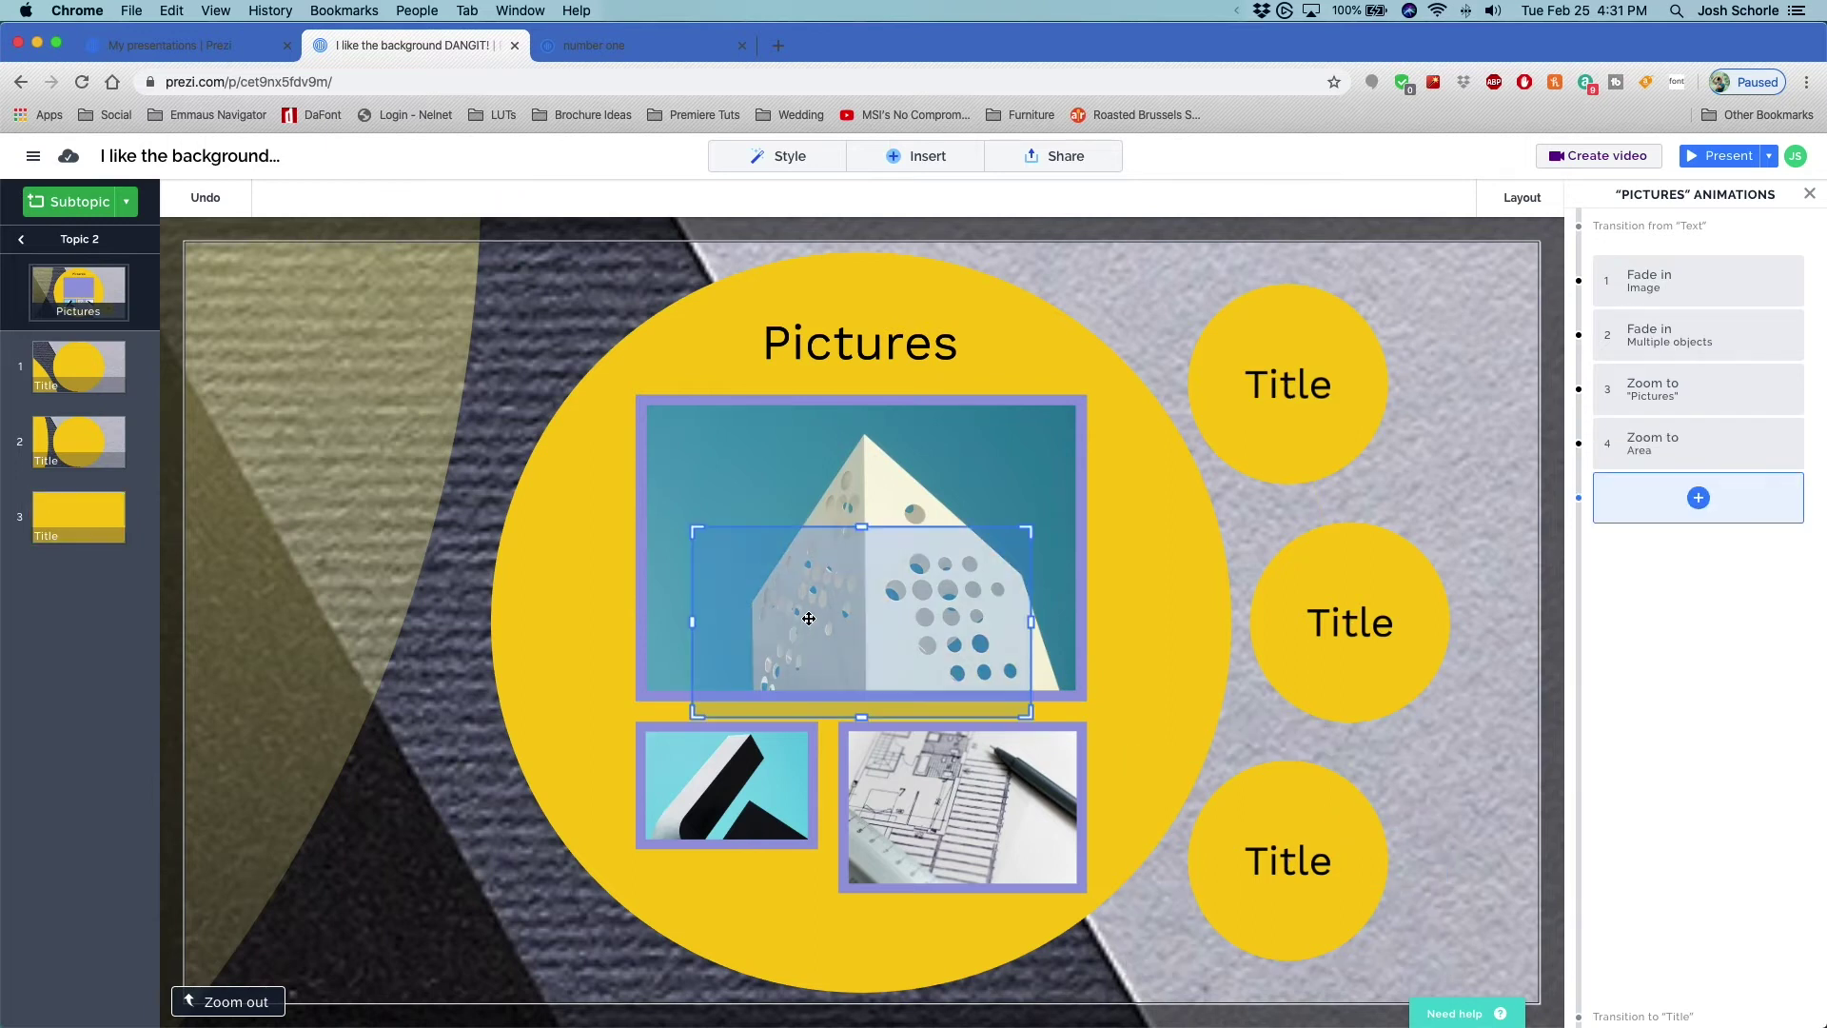
pyautogui.moveTo(808, 614); pyautogui.dragTo(309, 319)
pyautogui.moveTo(522, 429); pyautogui.dragTo(494, 415)
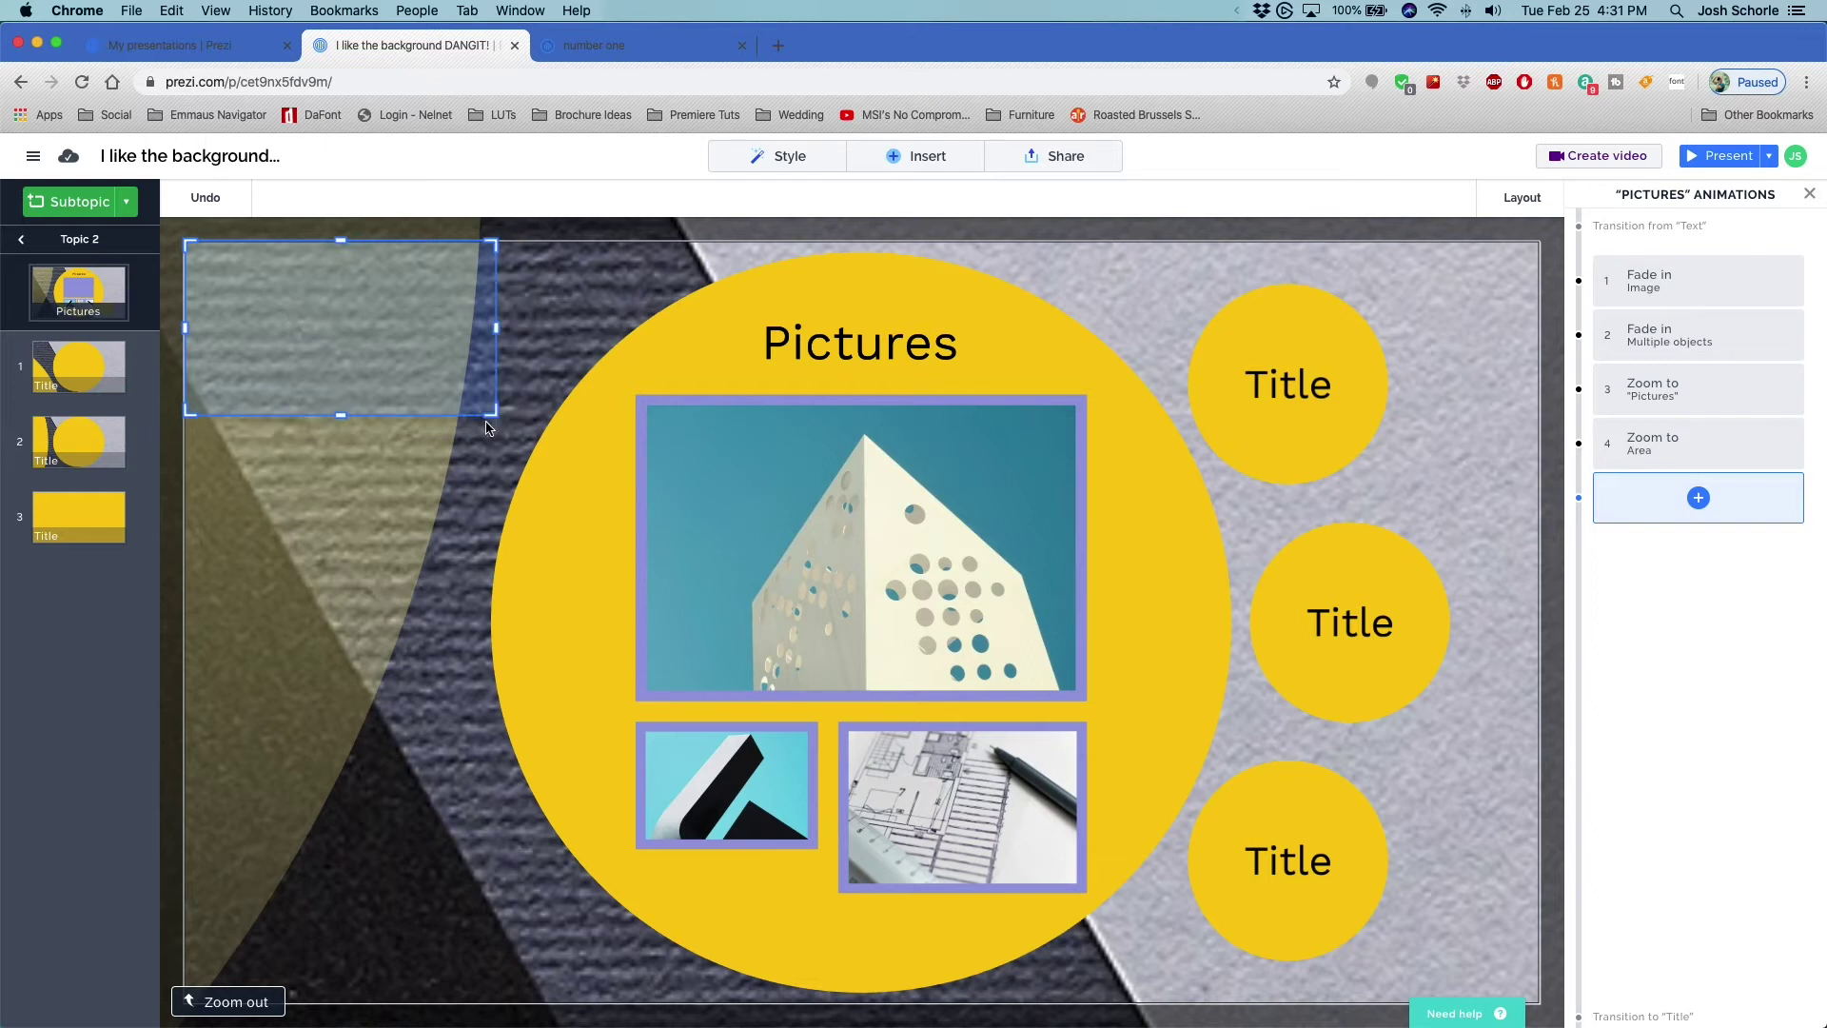
pyautogui.click(539, 321)
pyautogui.click(1578, 444)
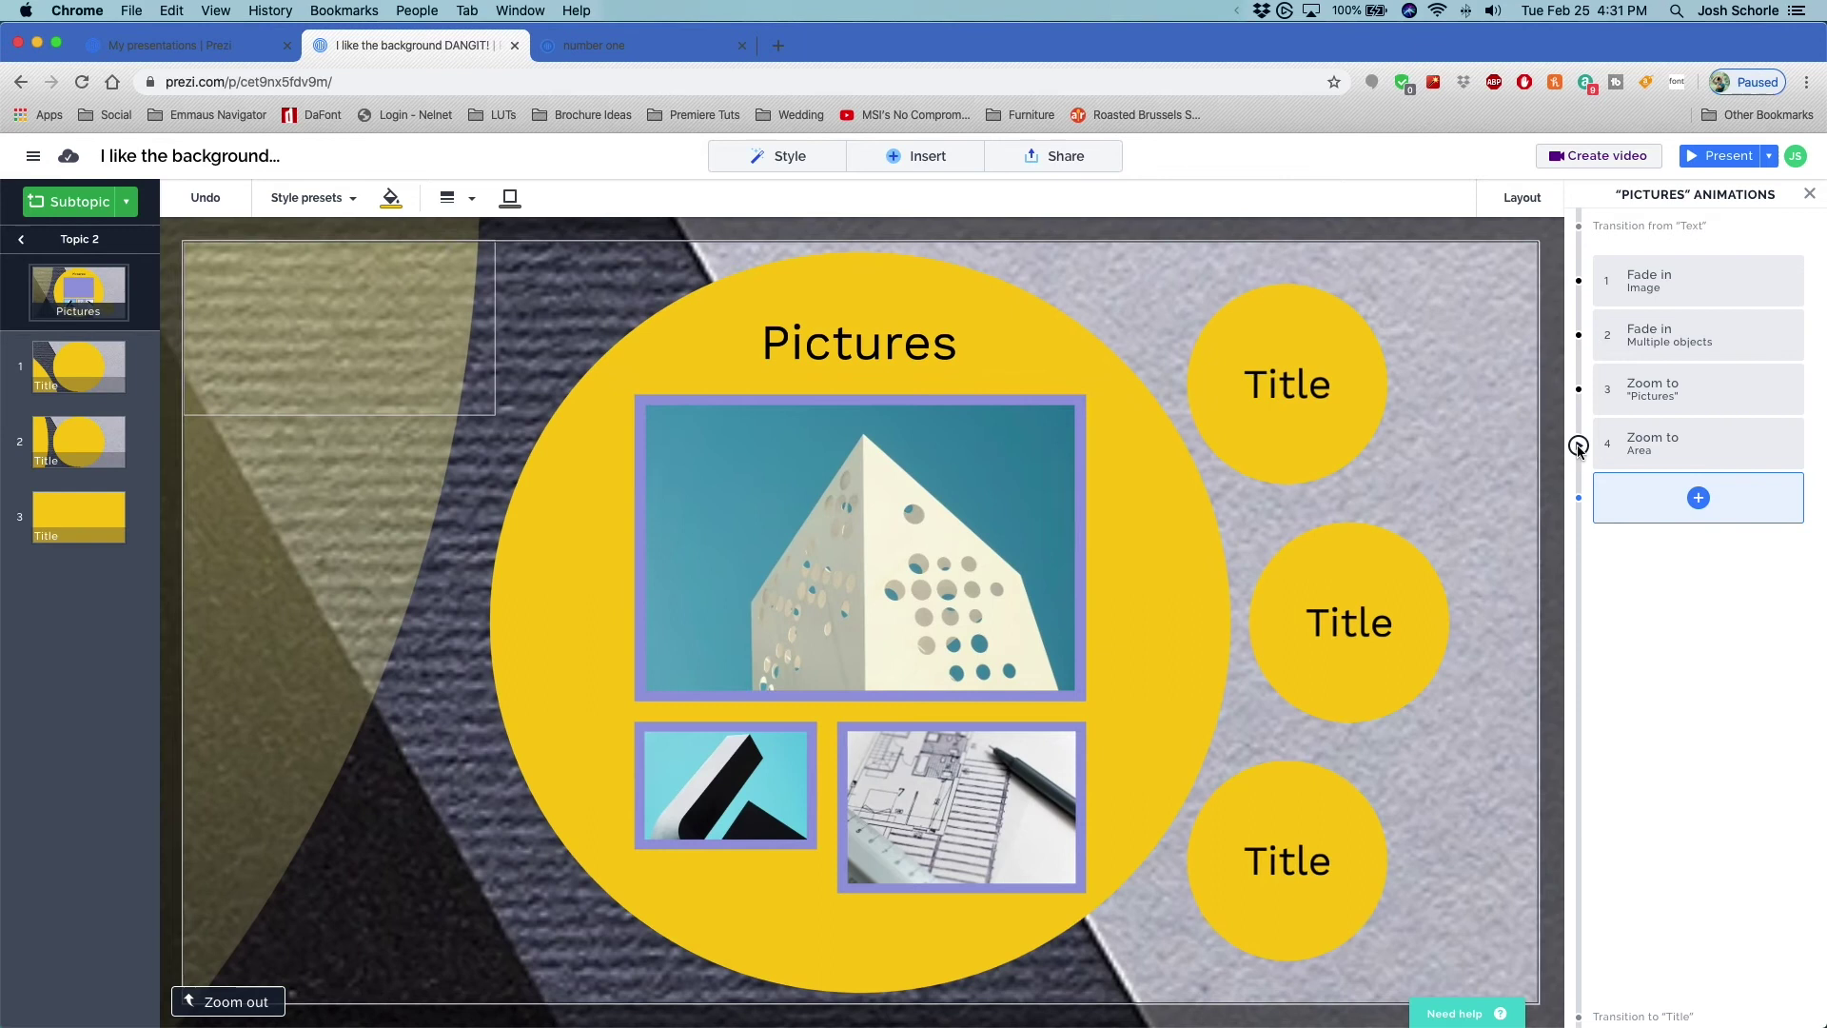
pyautogui.click(19, 242)
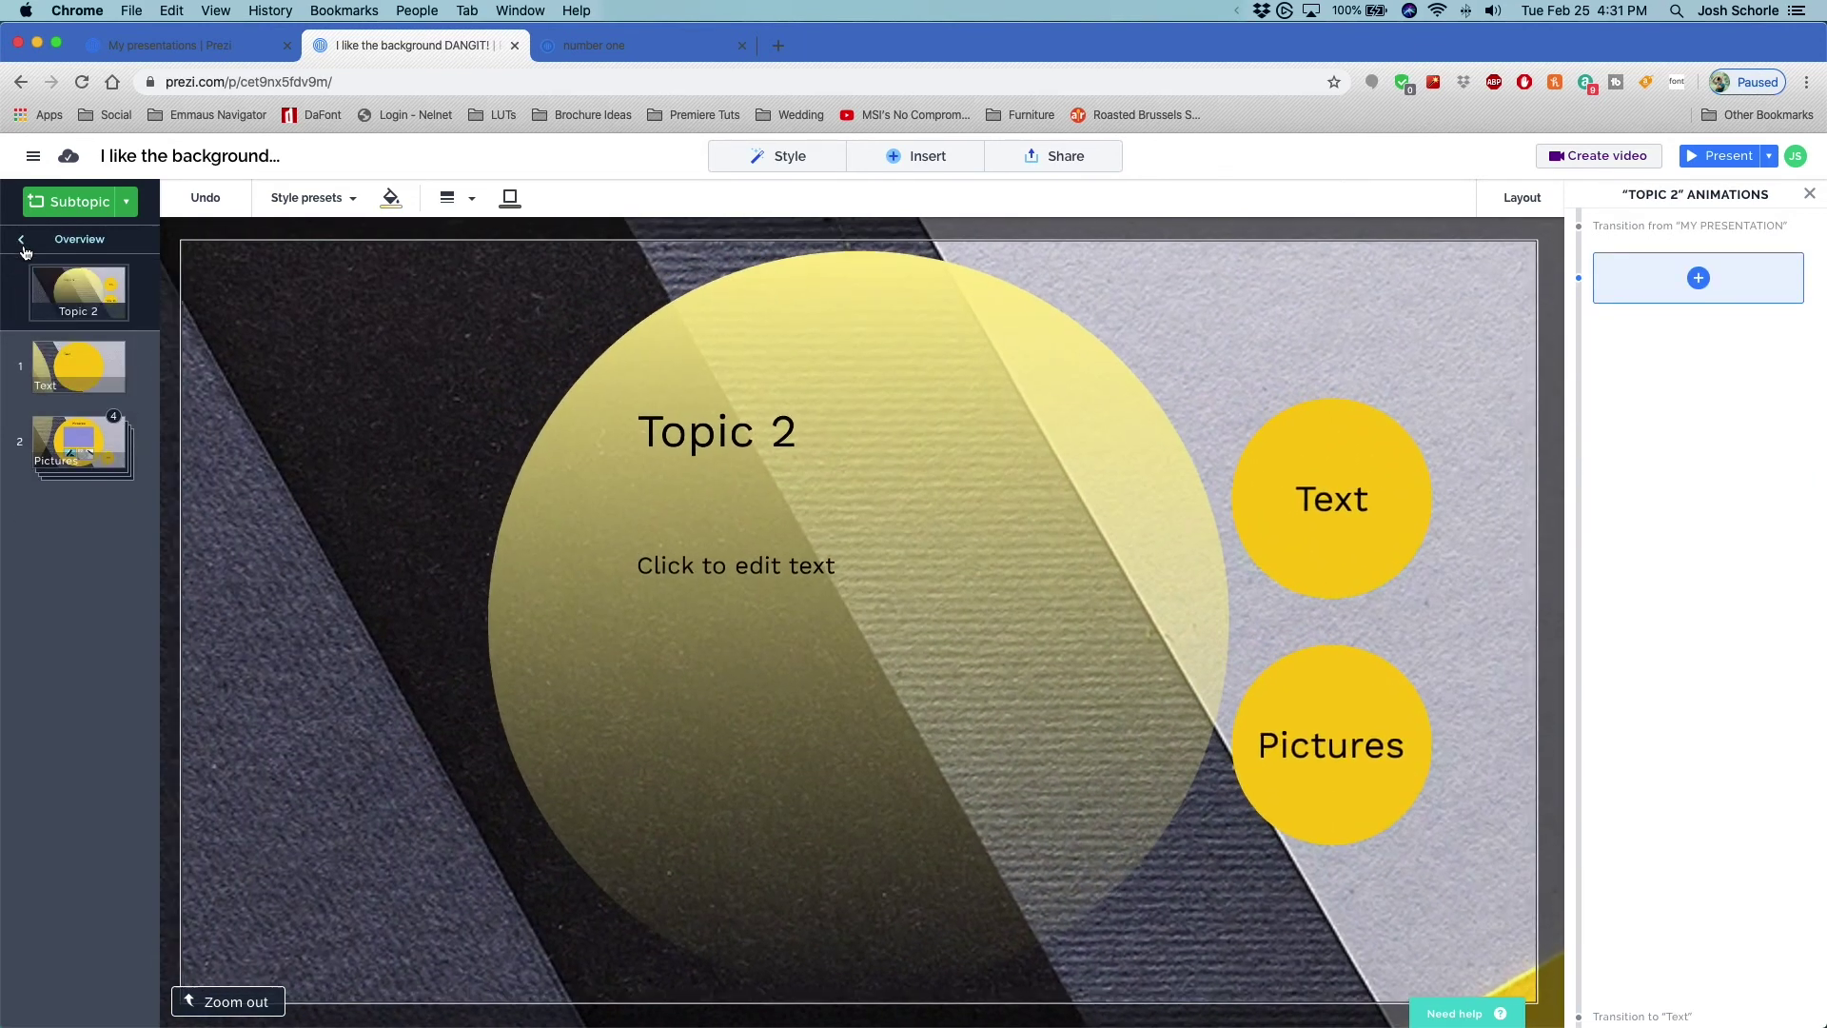
# Return to the overview and apply the purple style preset to the Topic 2 circle
pyautogui.click(19, 242)
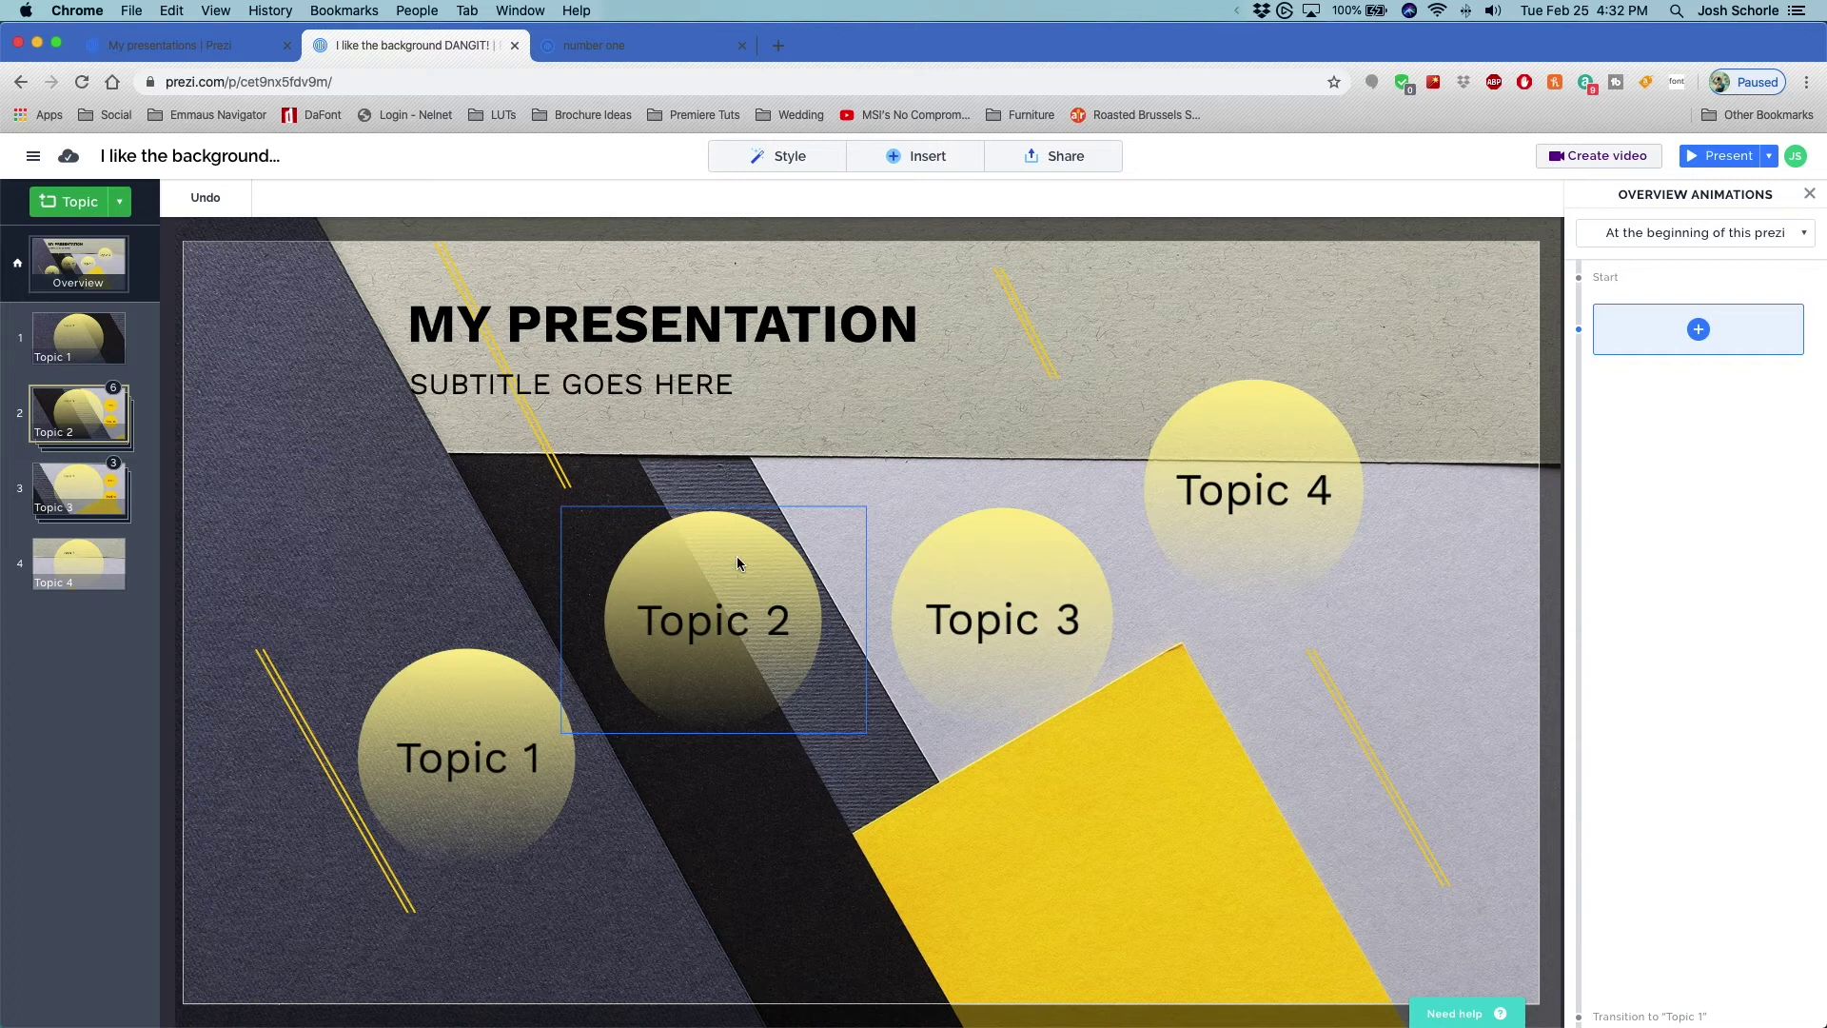
pyautogui.click(738, 563)
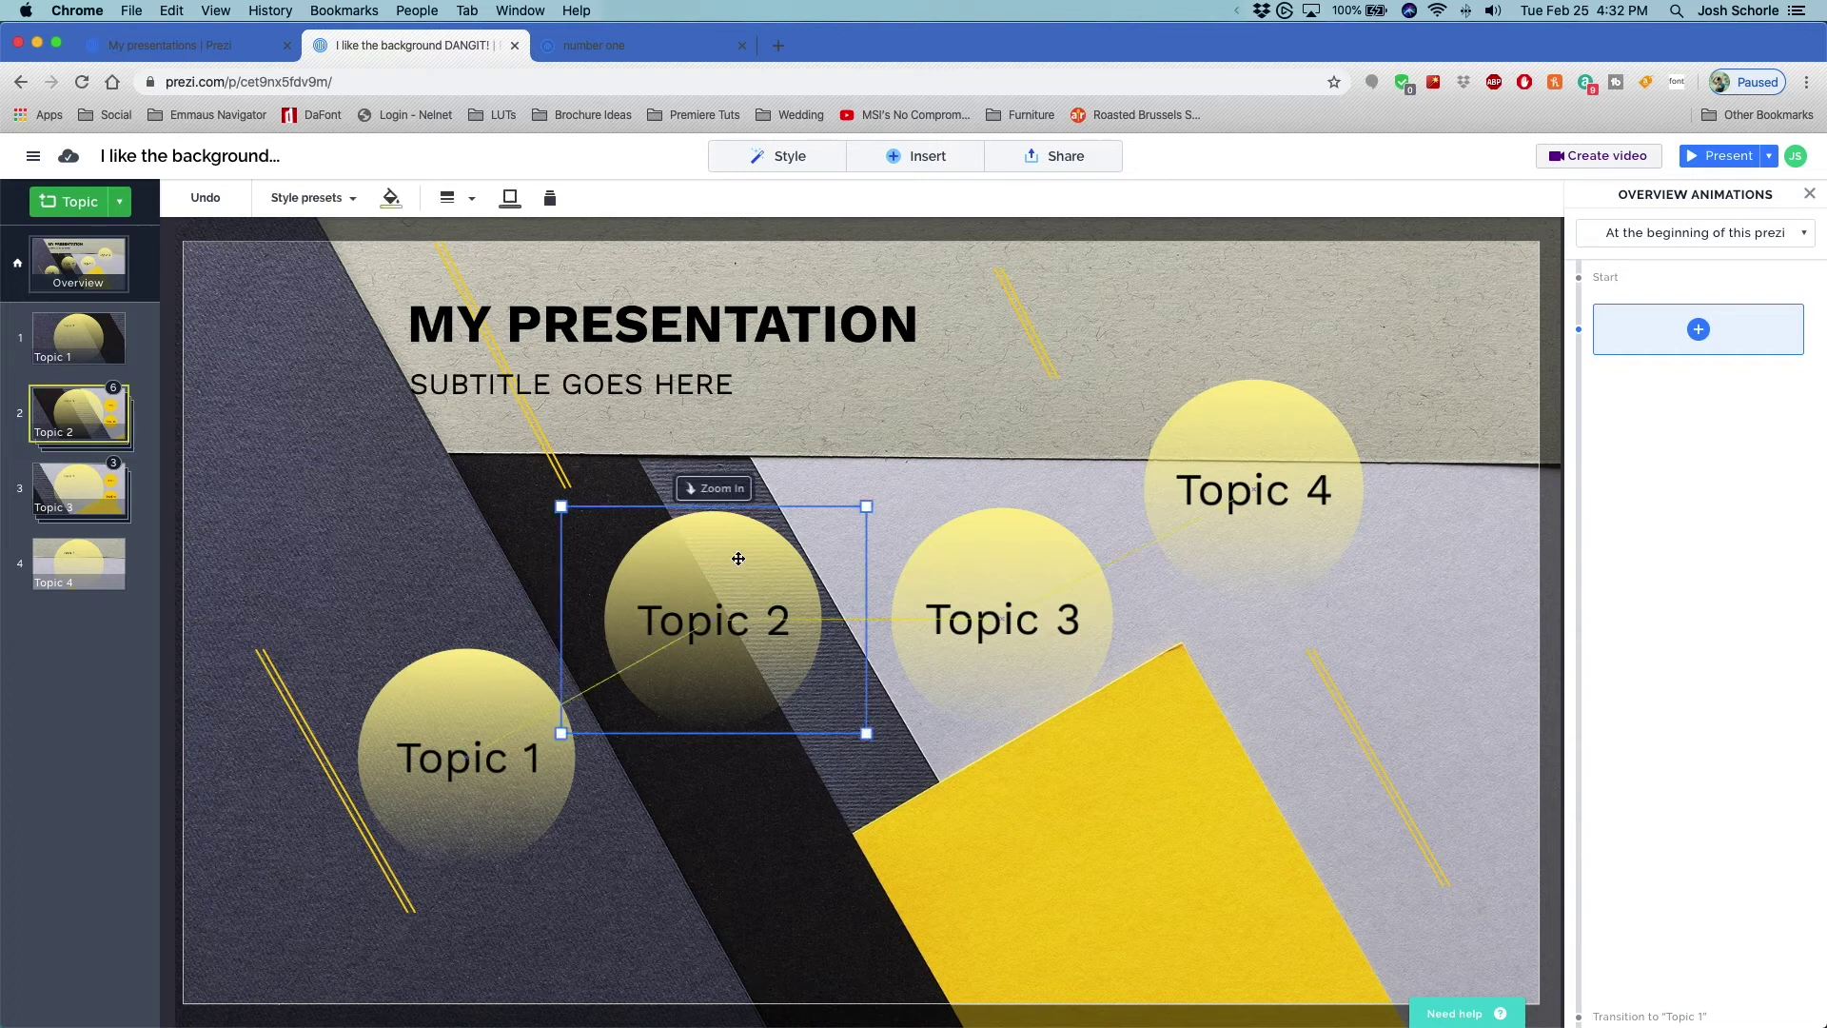
pyautogui.click(338, 200)
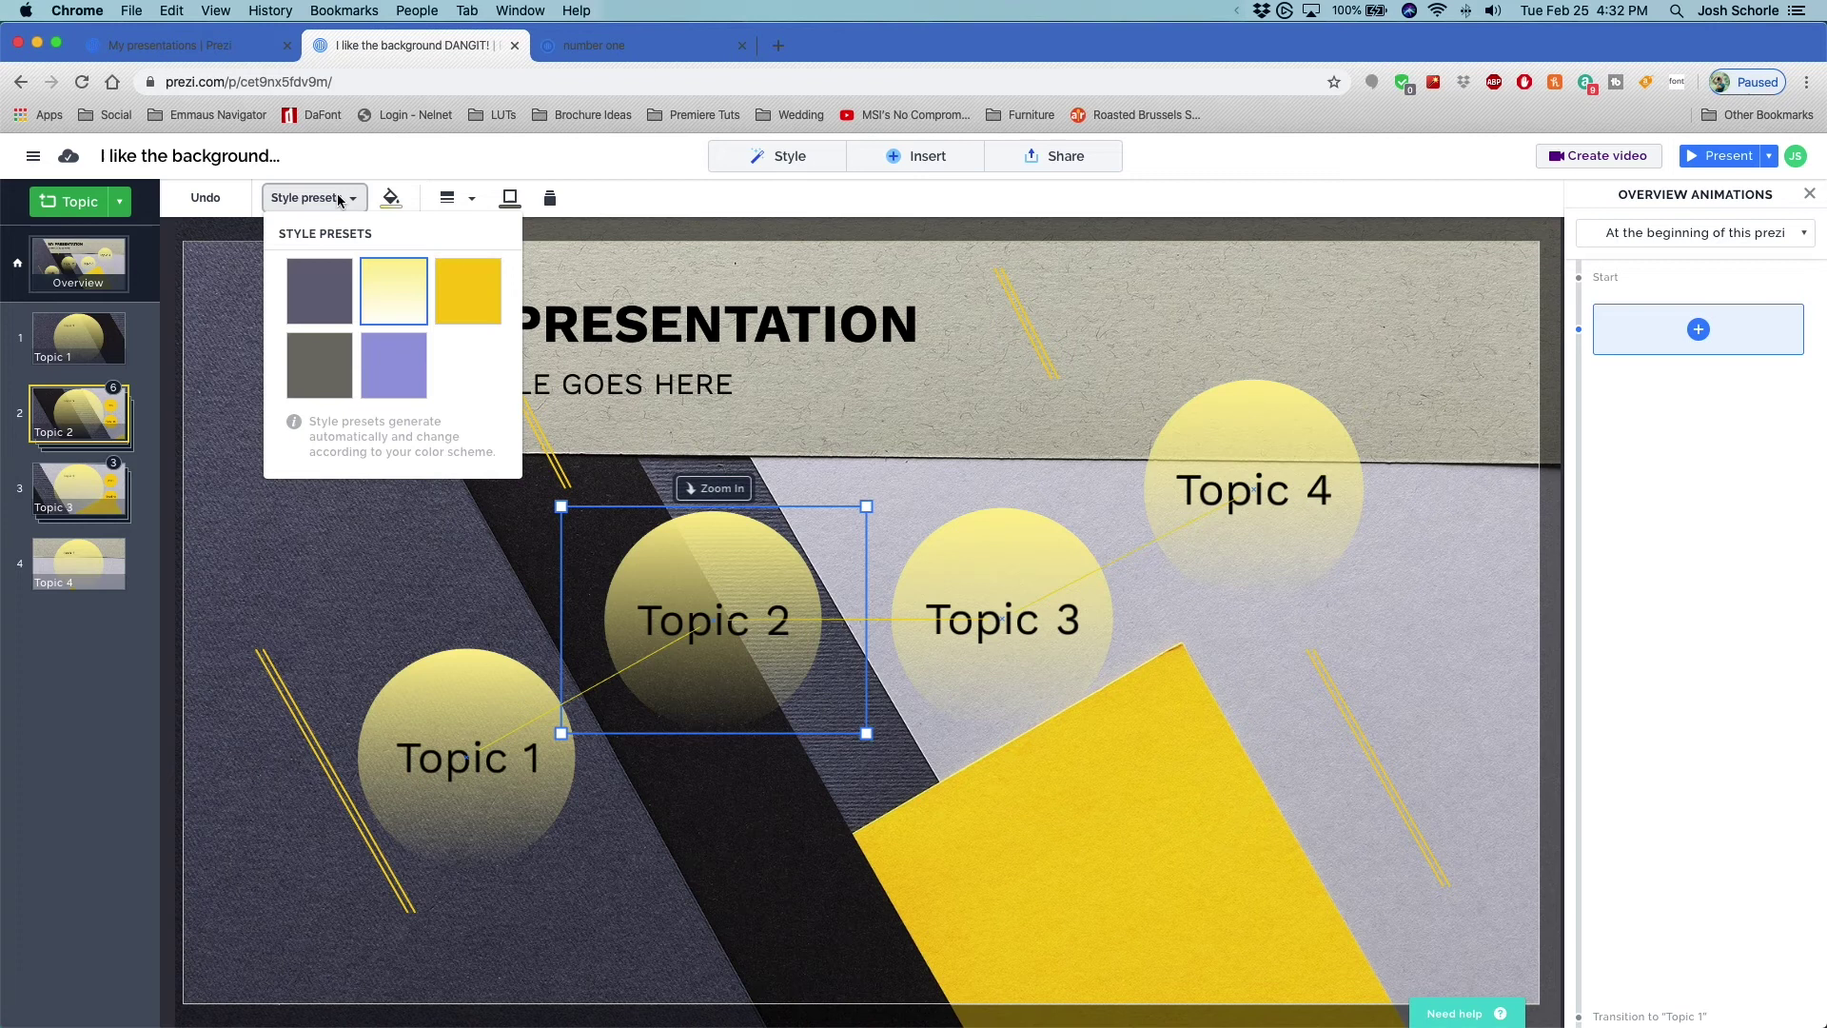
pyautogui.click(396, 370)
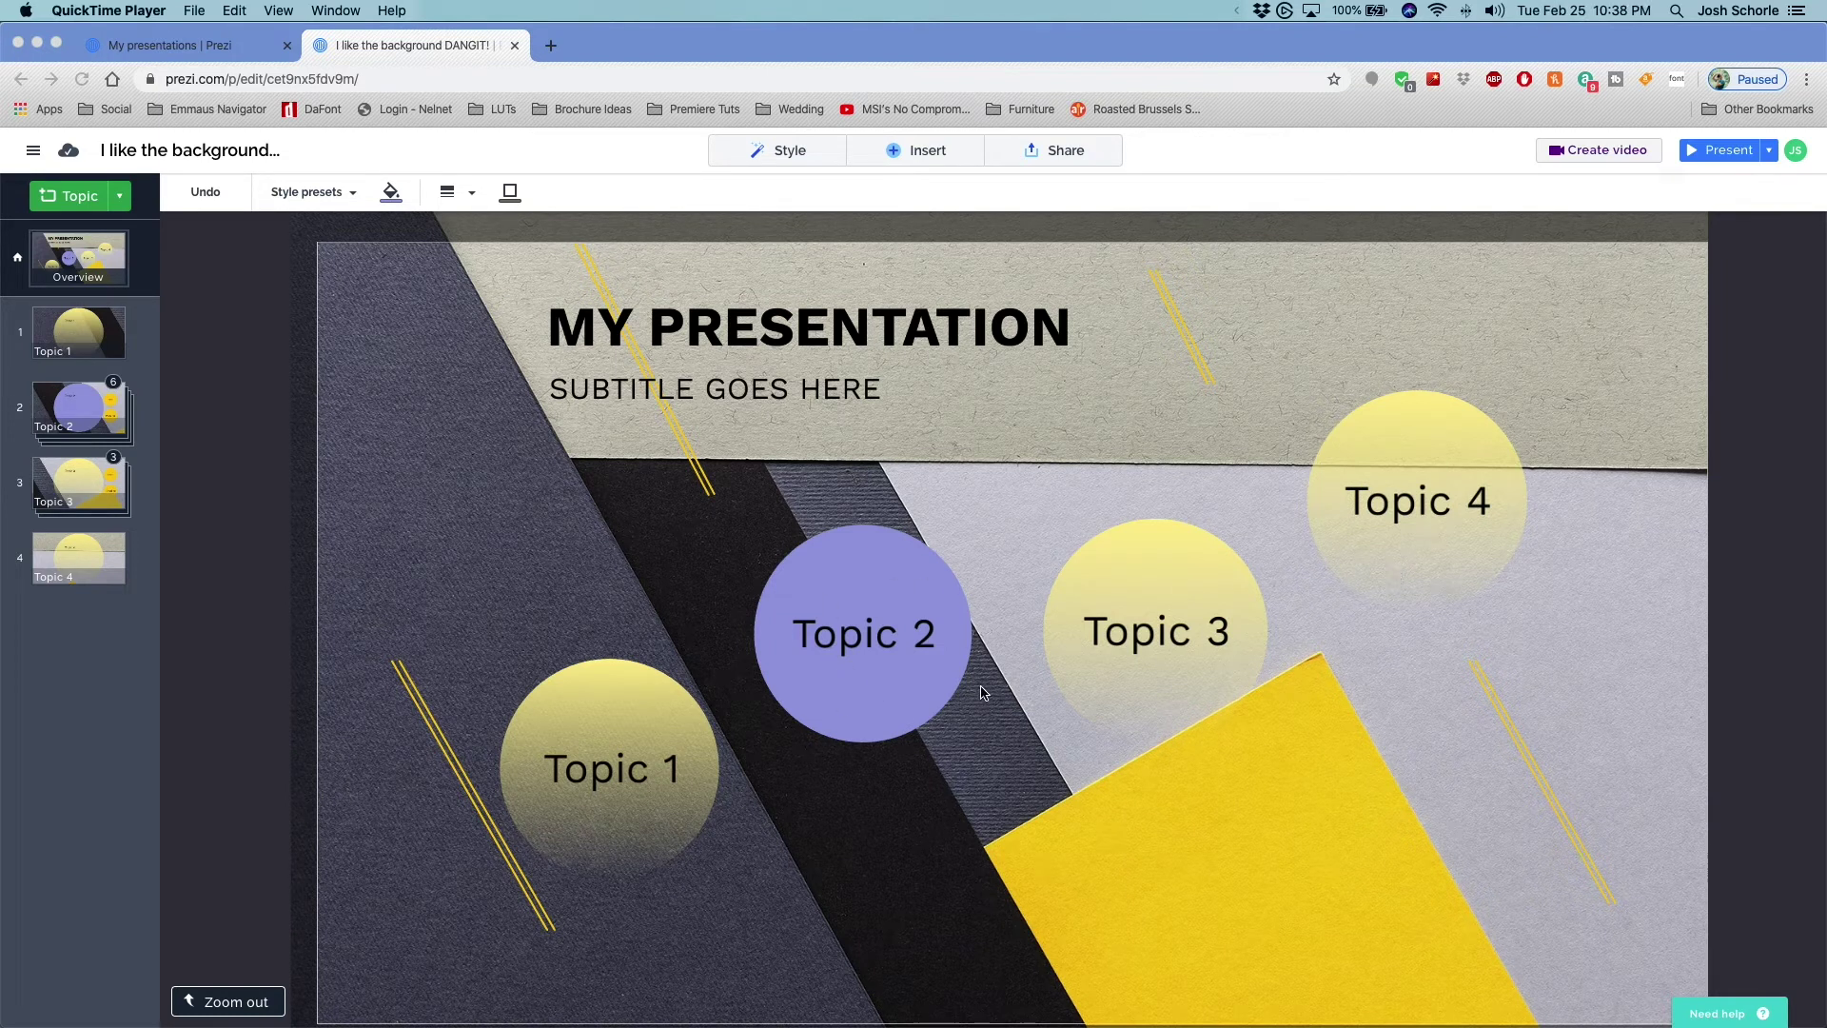
# With Topic 2 selected, change the topic shape to a tilted rounded rectangle
pyautogui.click(891, 726)
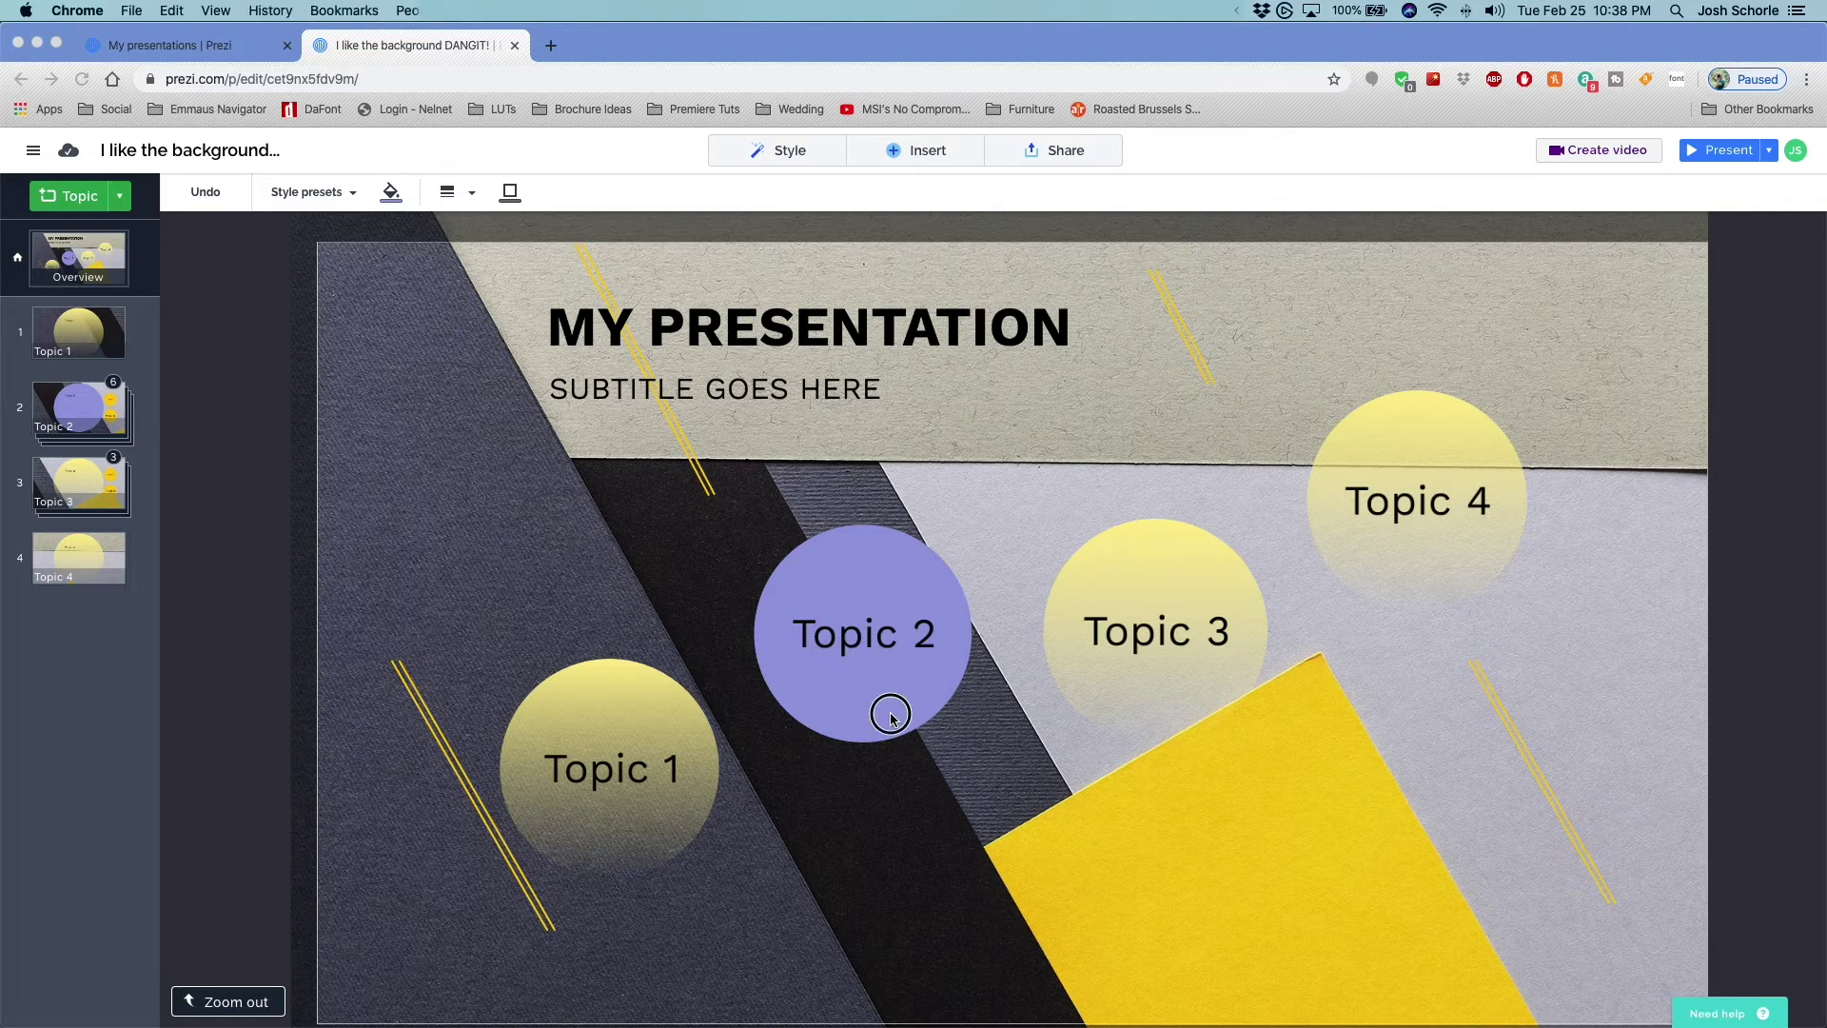
pyautogui.click(864, 683)
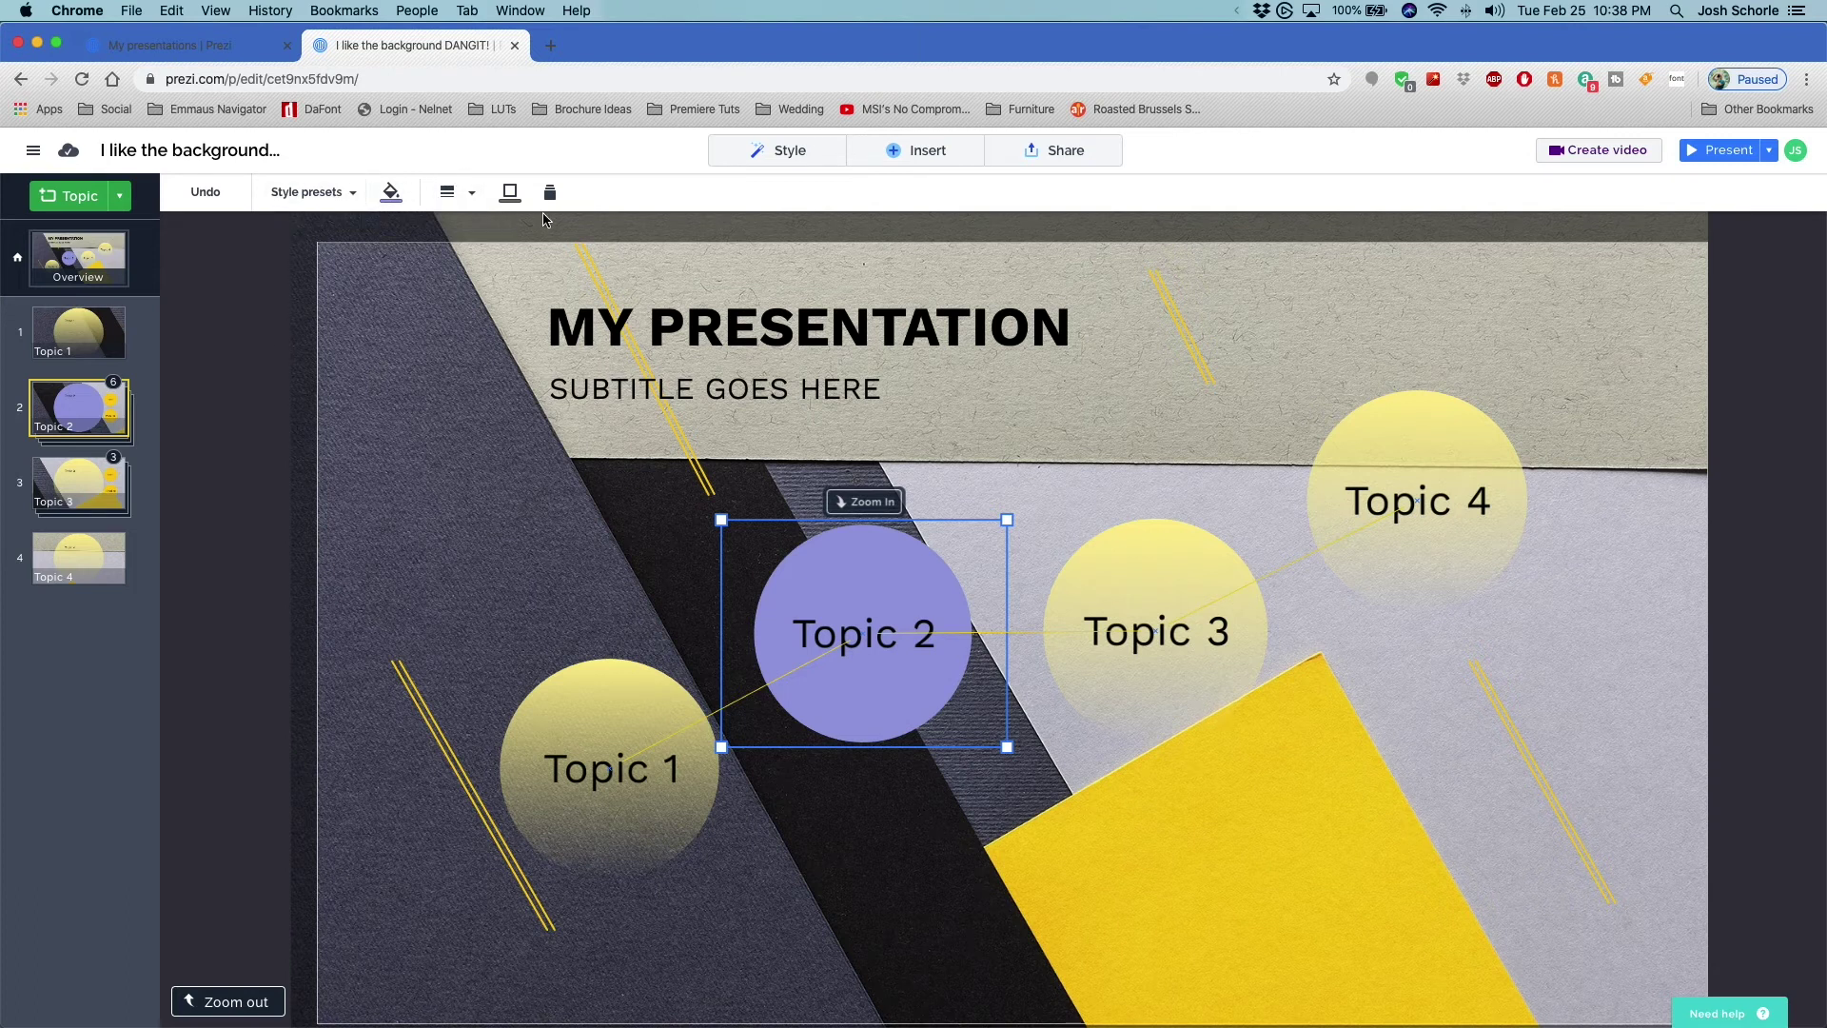
pyautogui.click(778, 152)
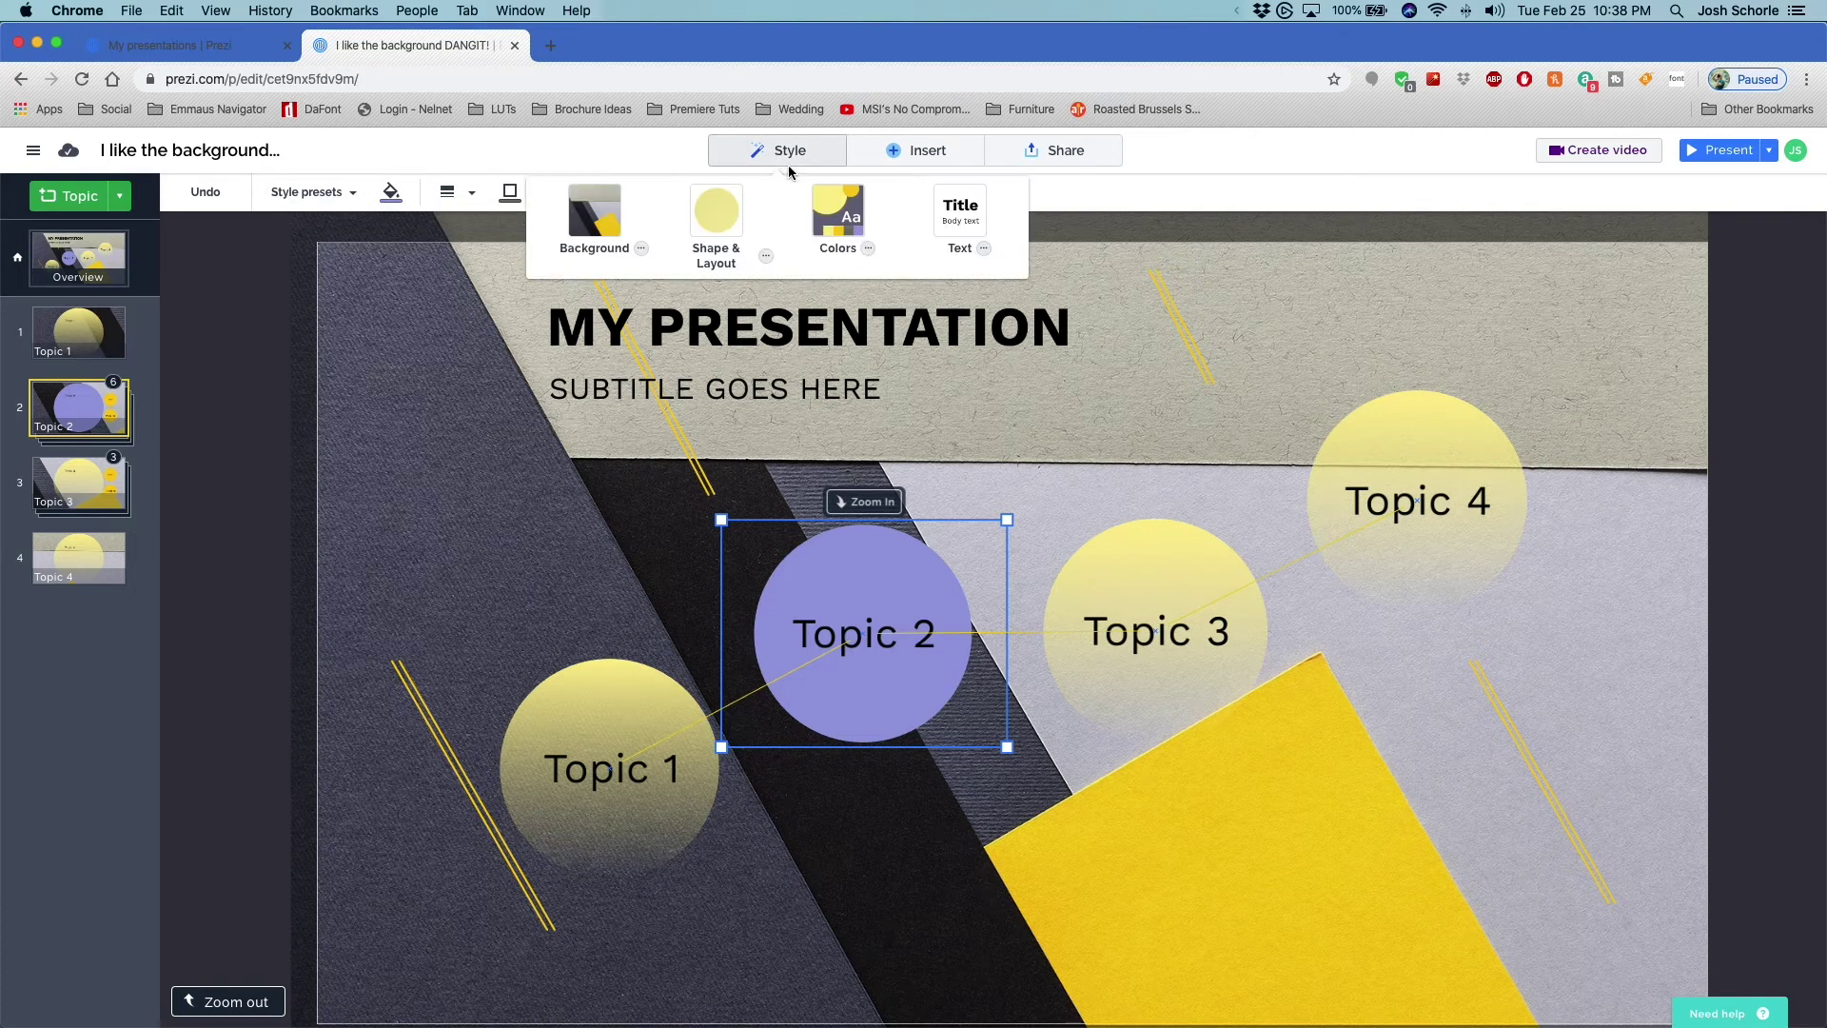
pyautogui.click(766, 257)
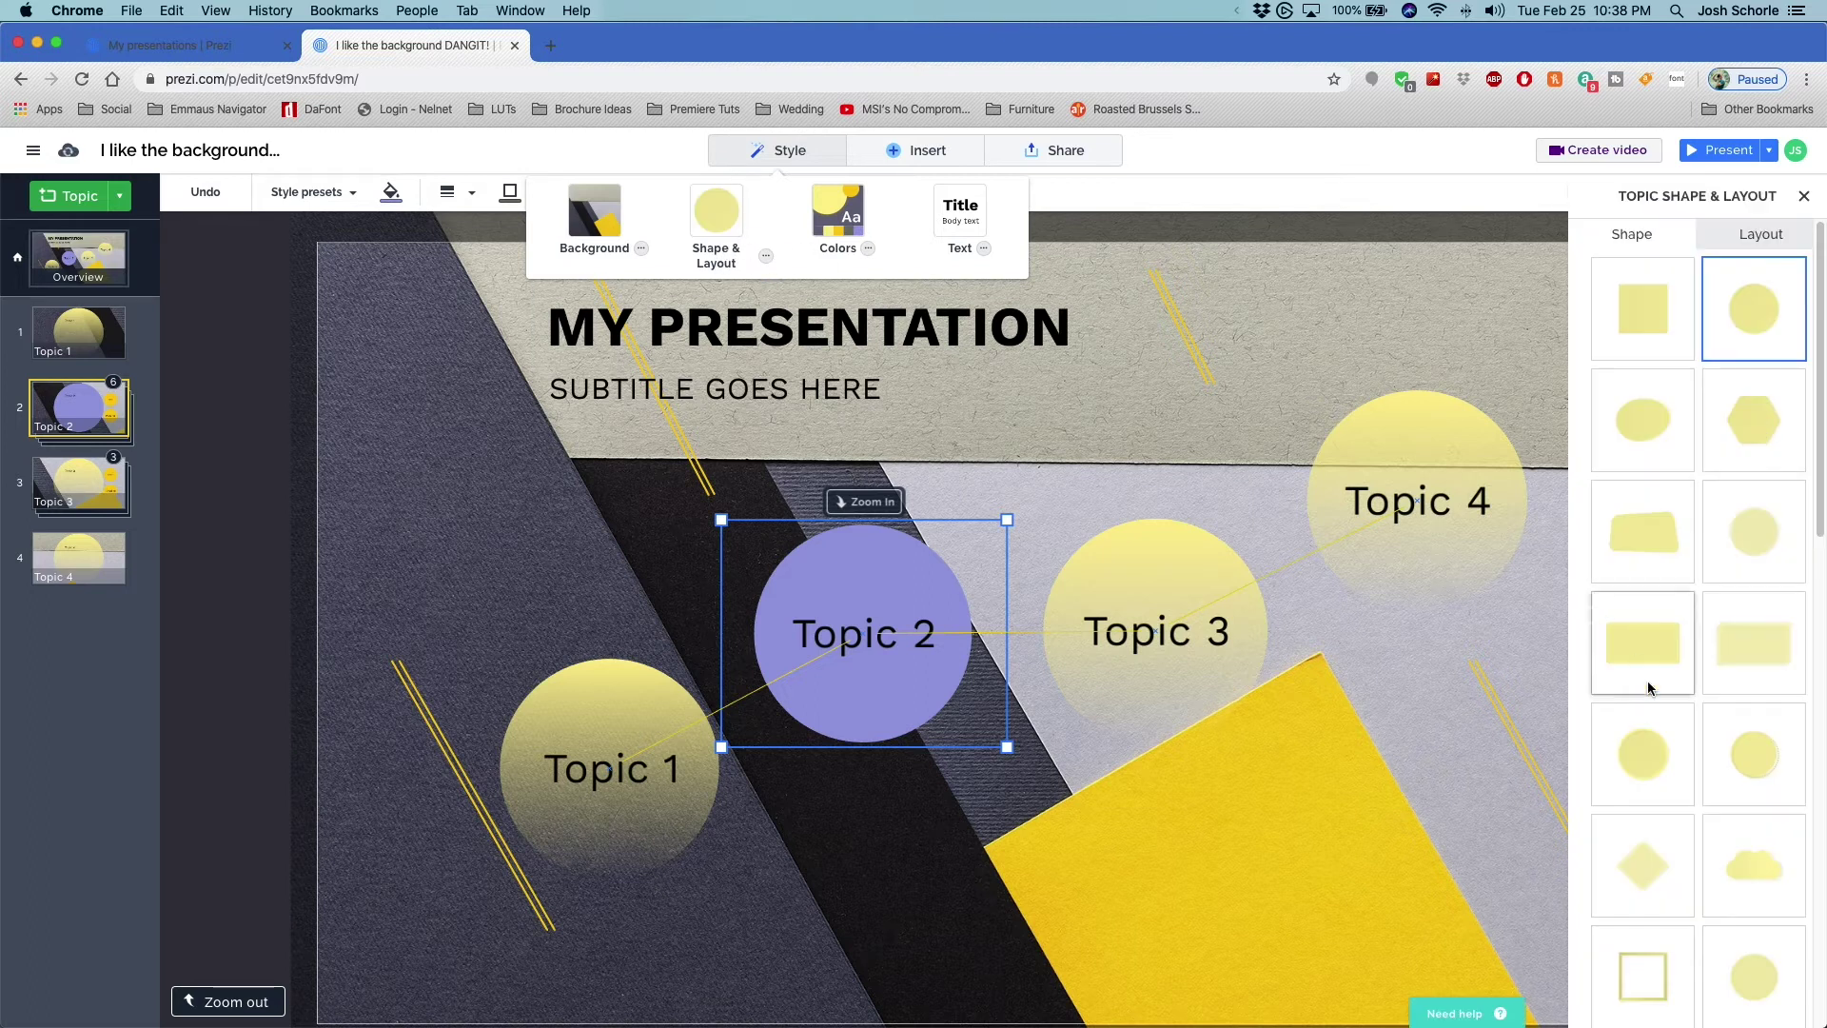
pyautogui.click(1648, 762)
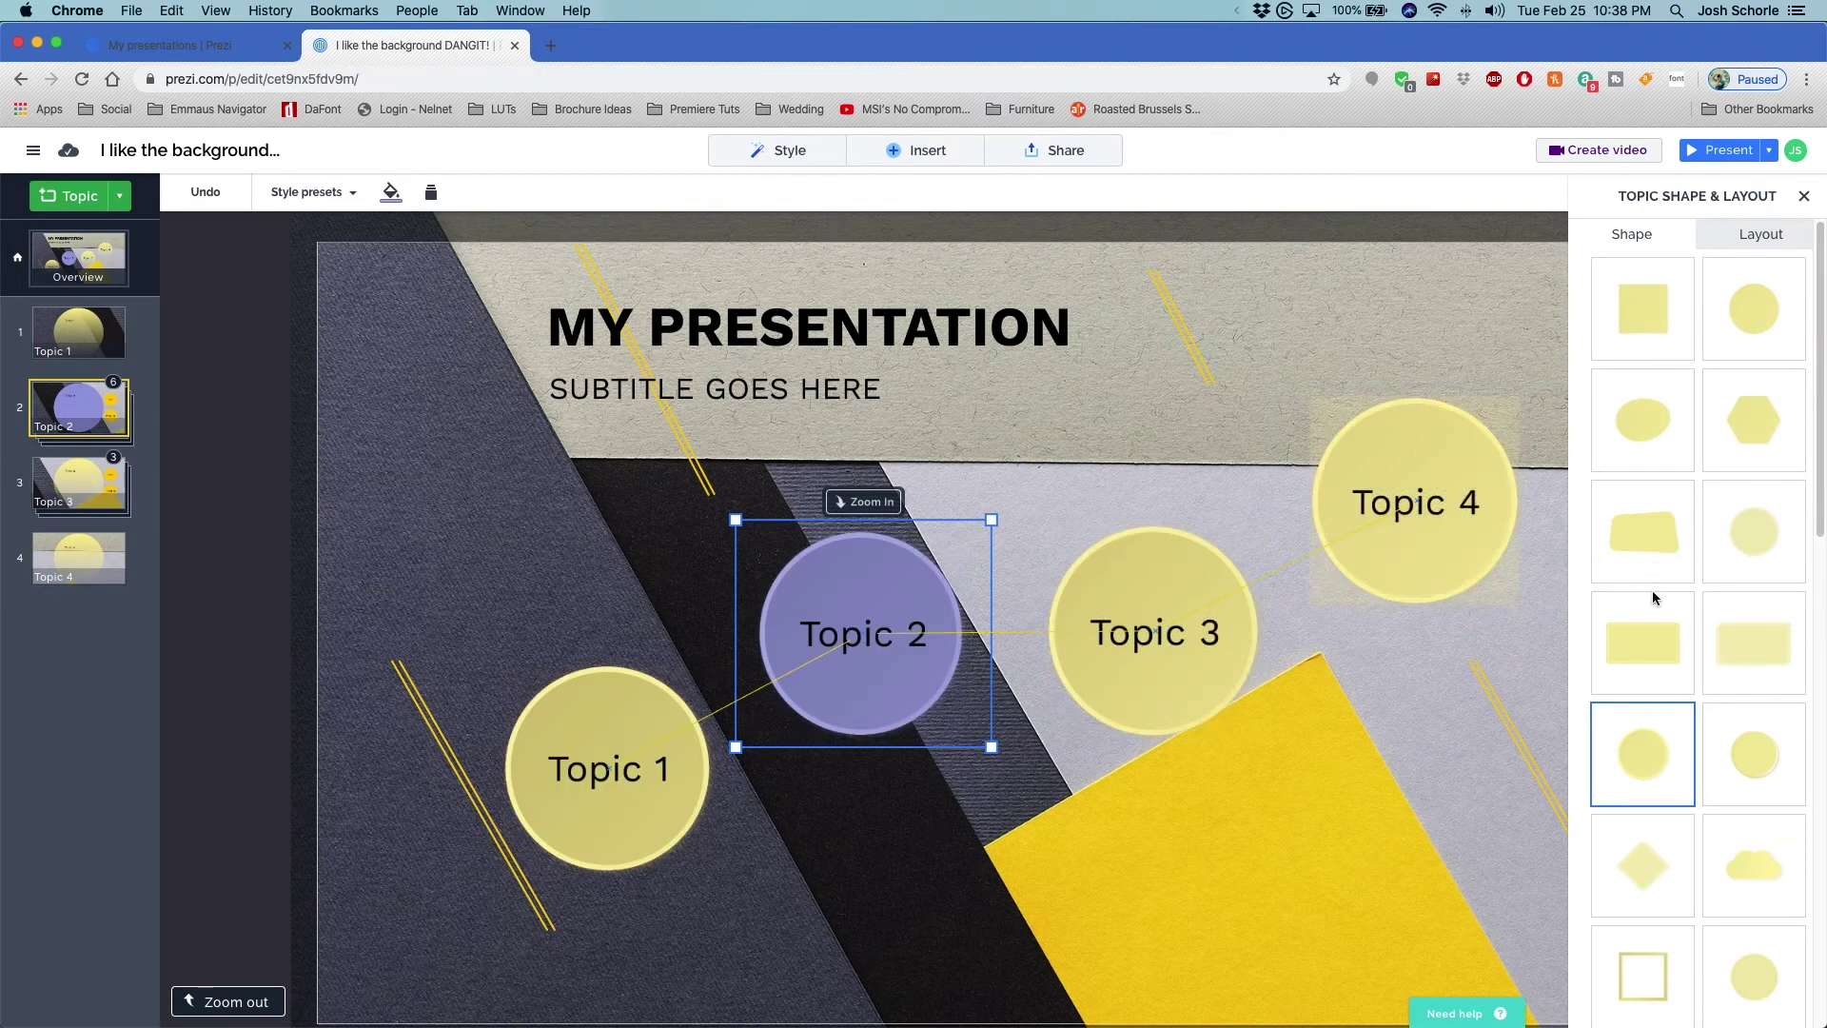
pyautogui.click(1635, 540)
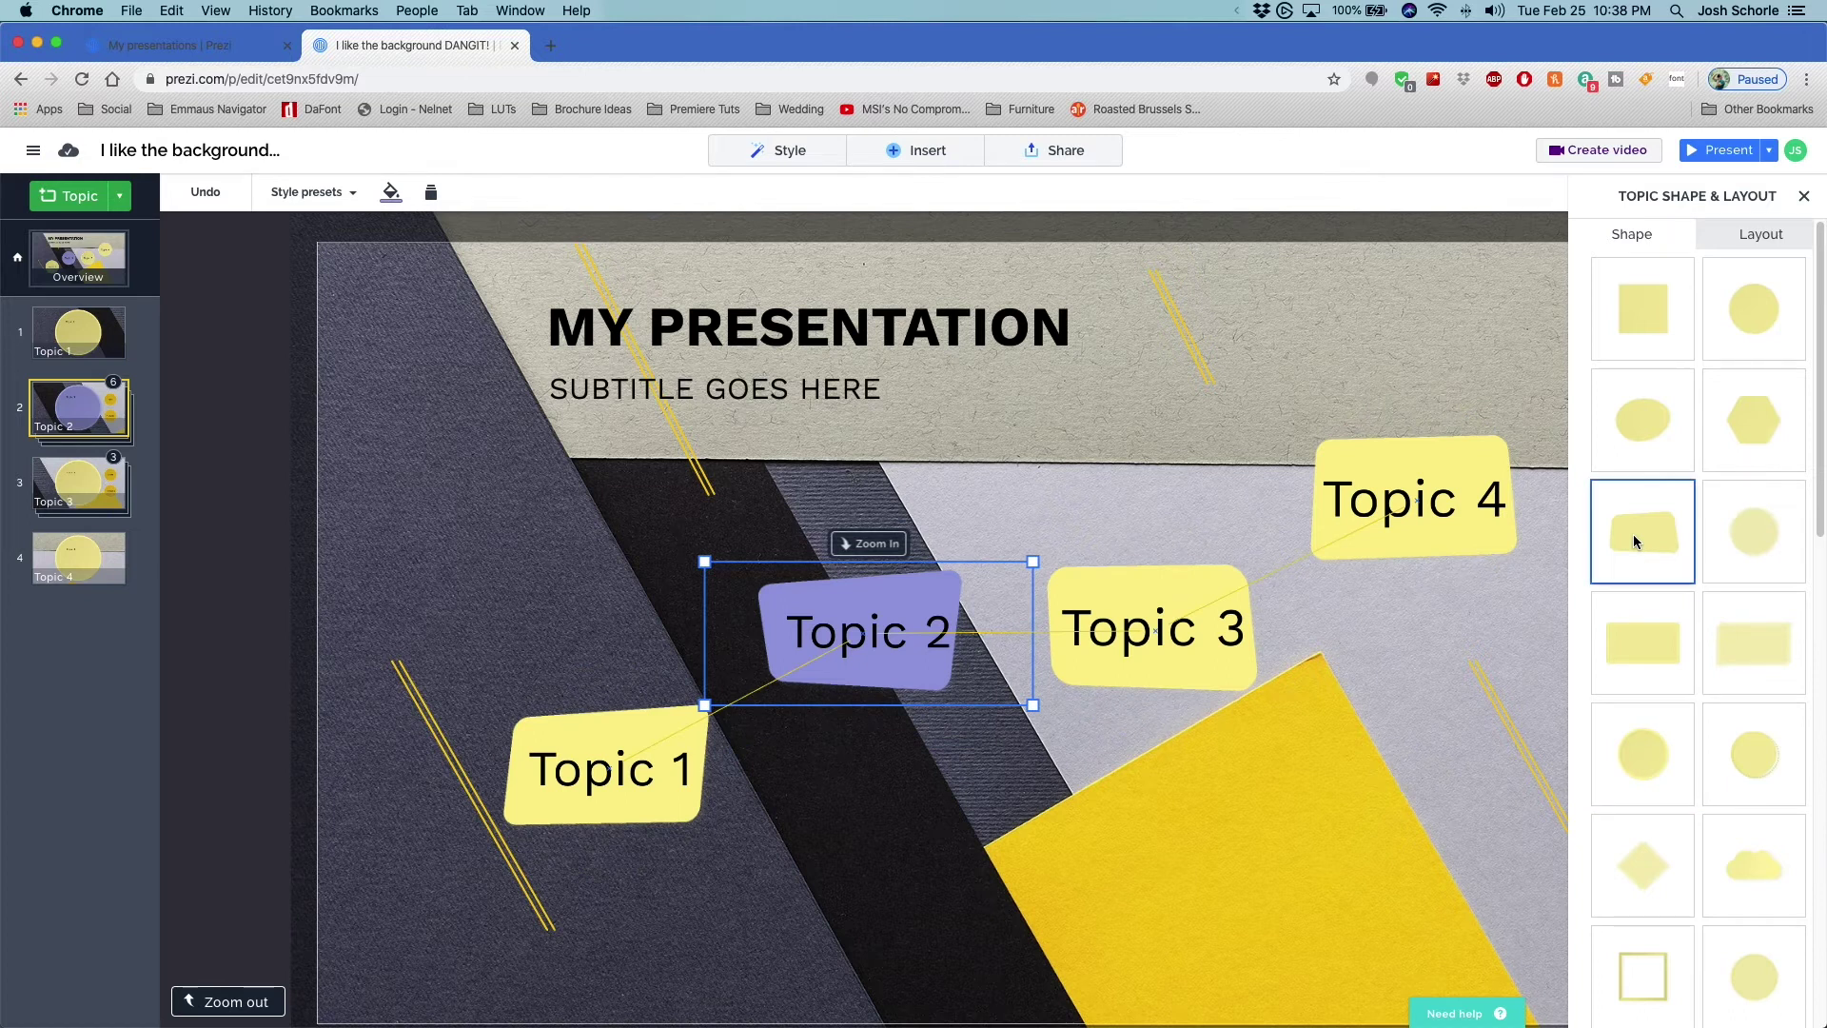
# Glance at the topic Layout options, close the panel and zoom into Topic 2
pyautogui.click(1761, 236)
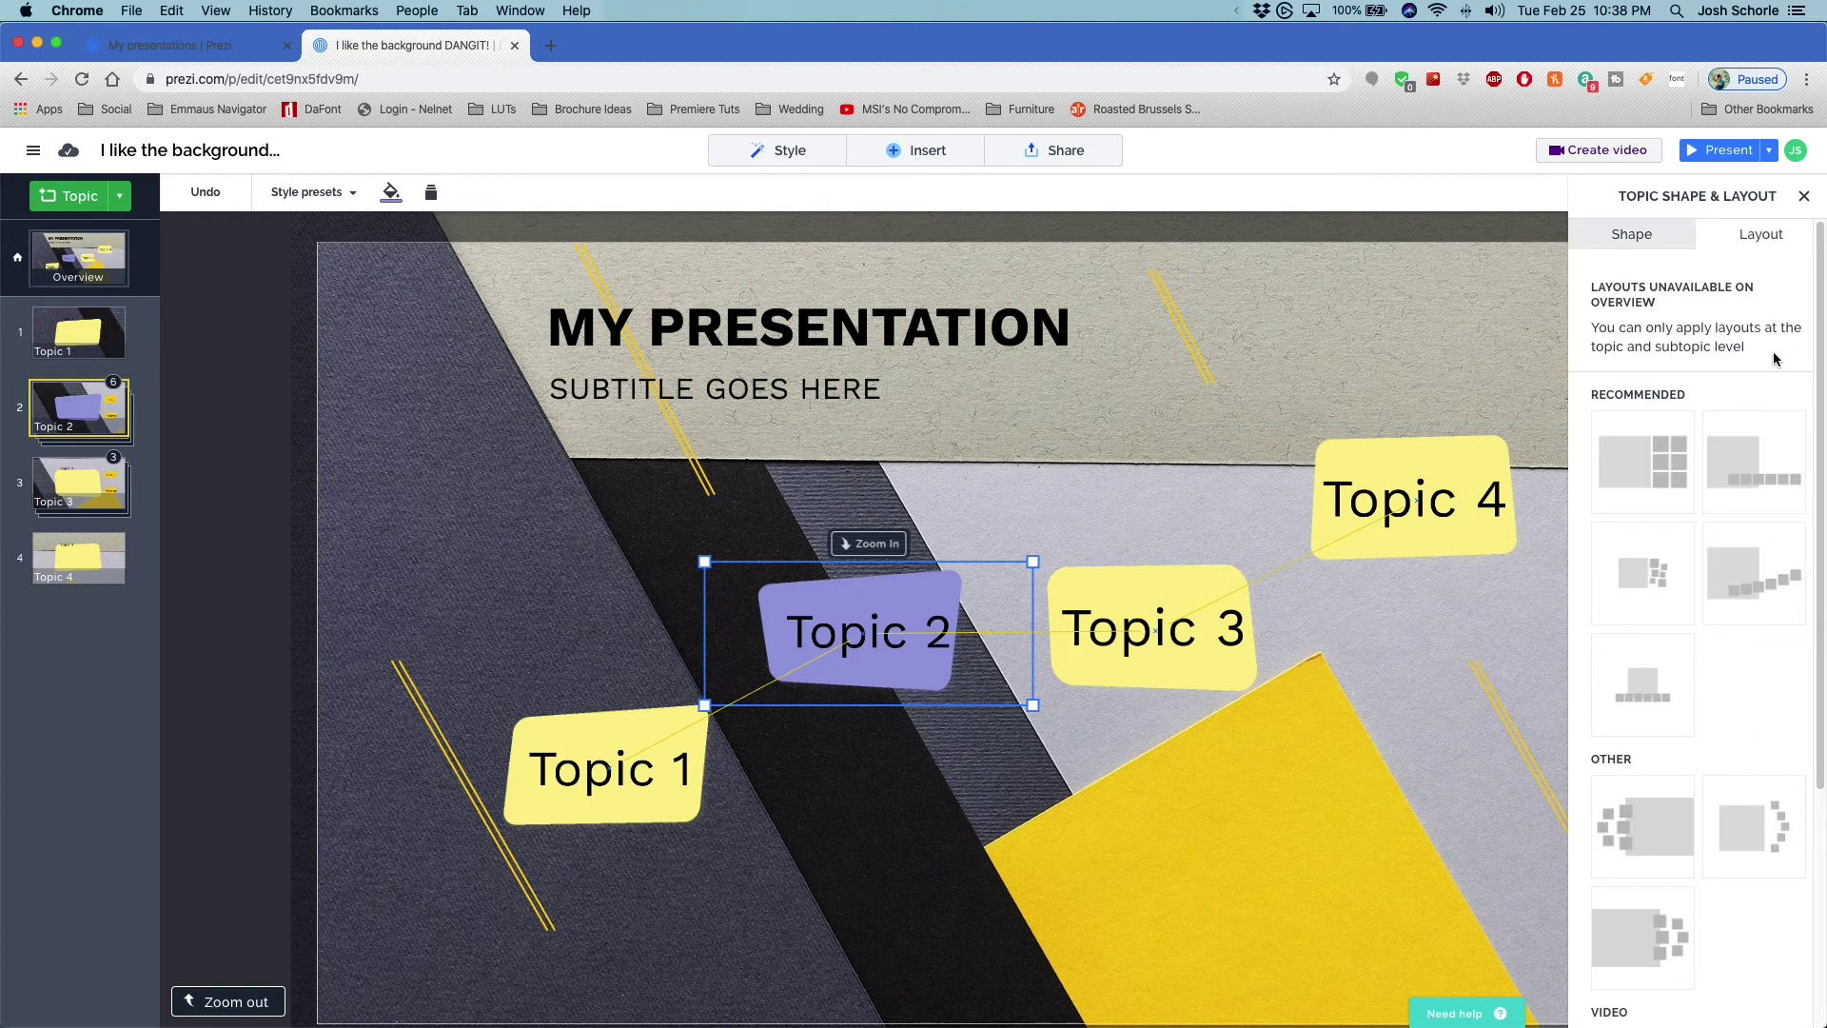
pyautogui.click(1802, 197)
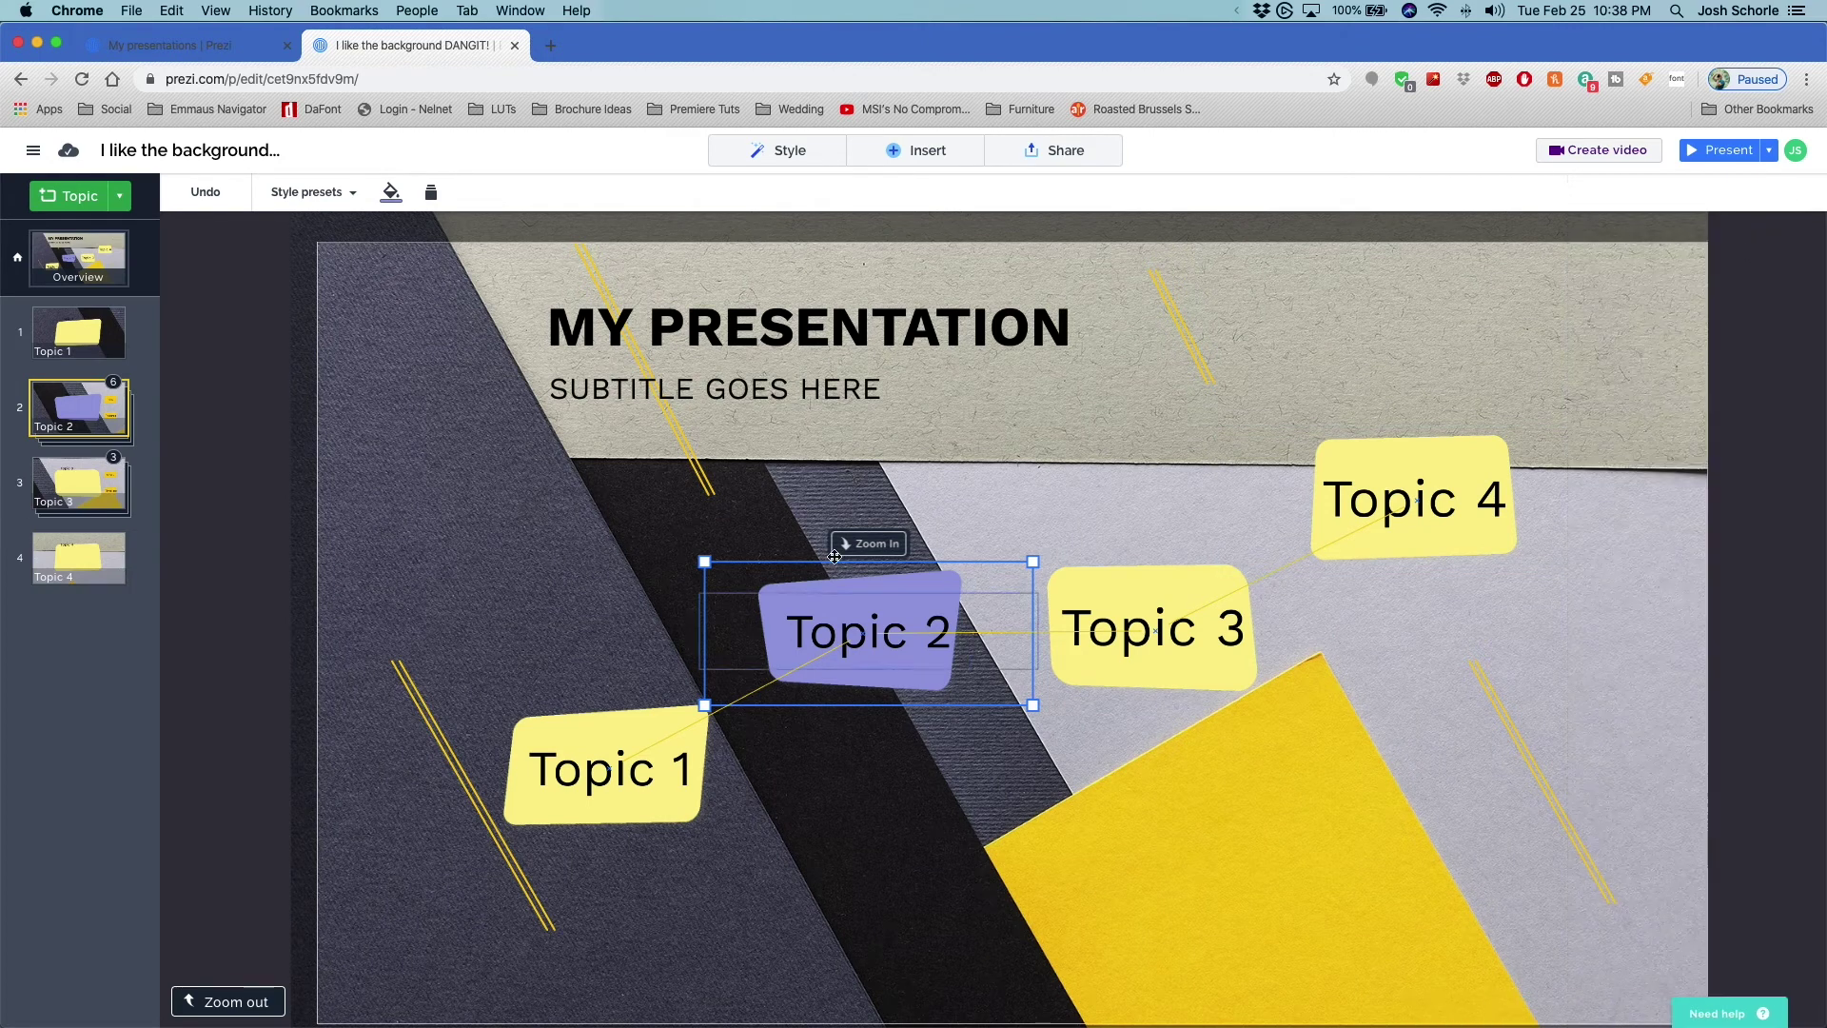
pyautogui.click(868, 543)
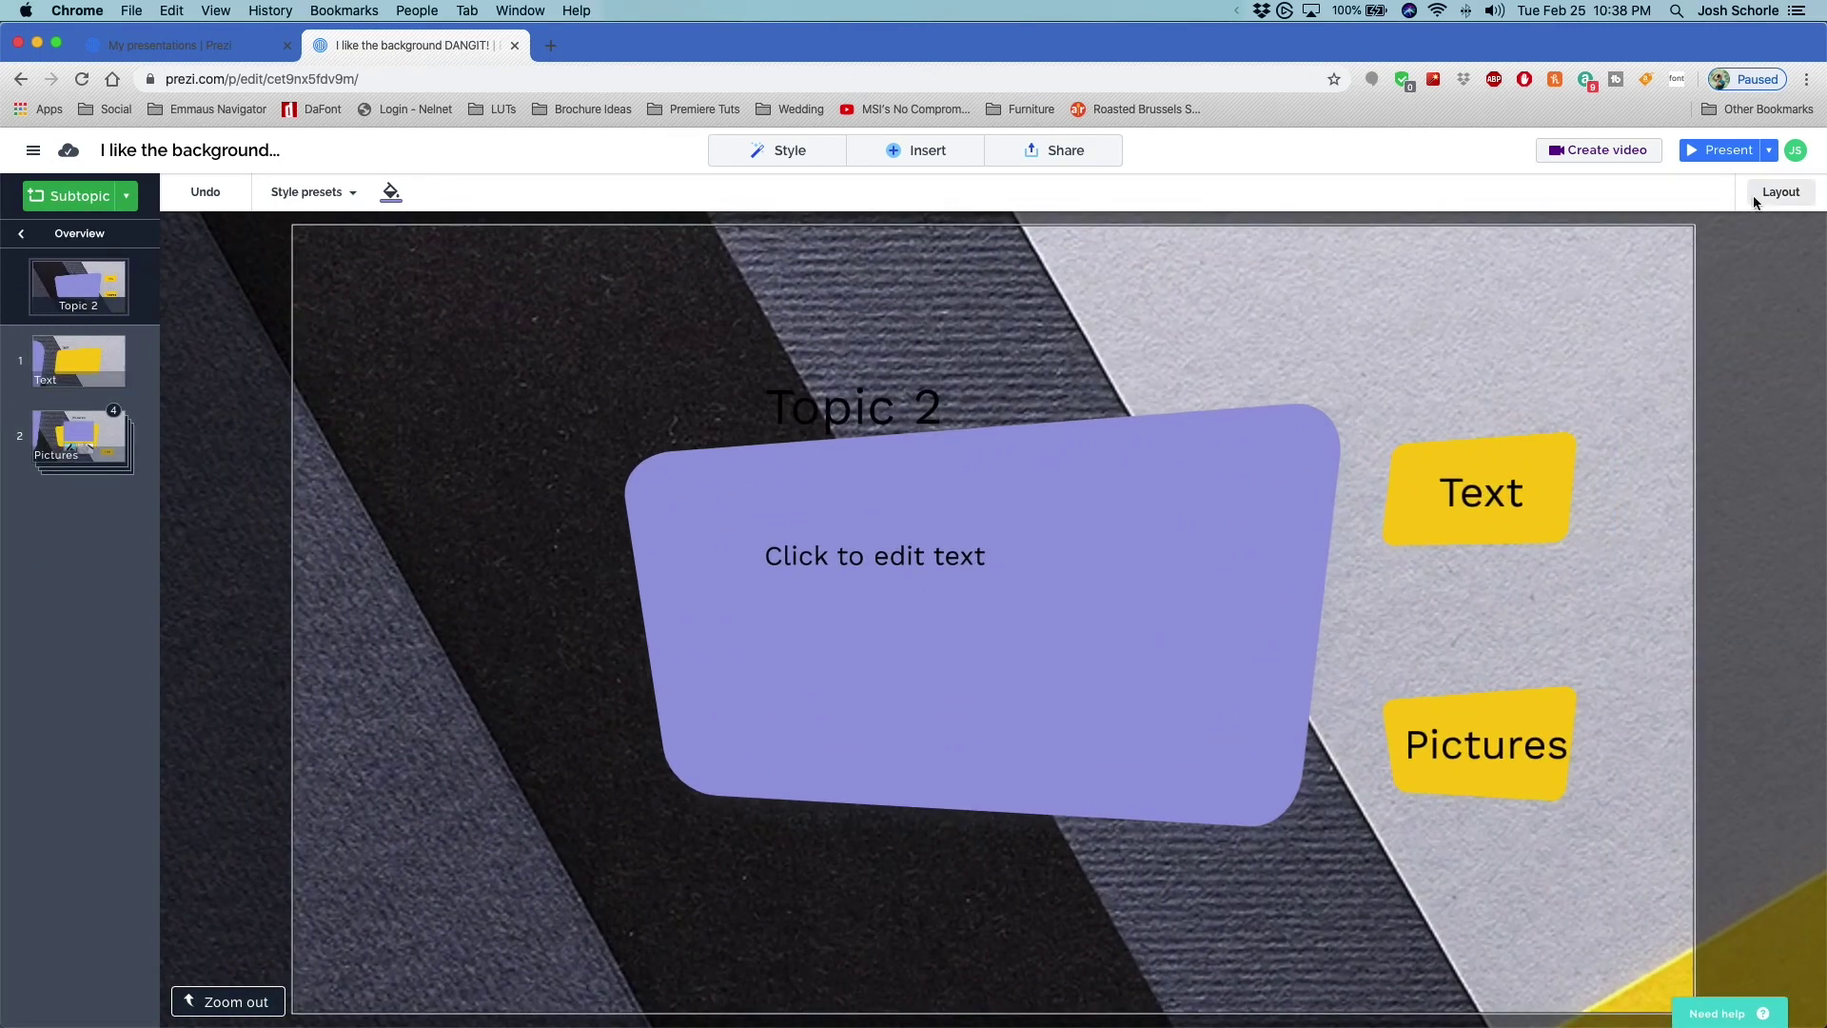
# Try Topic 2 layouts with larger subtopics, a big box, and a video style
pyautogui.click(1781, 192)
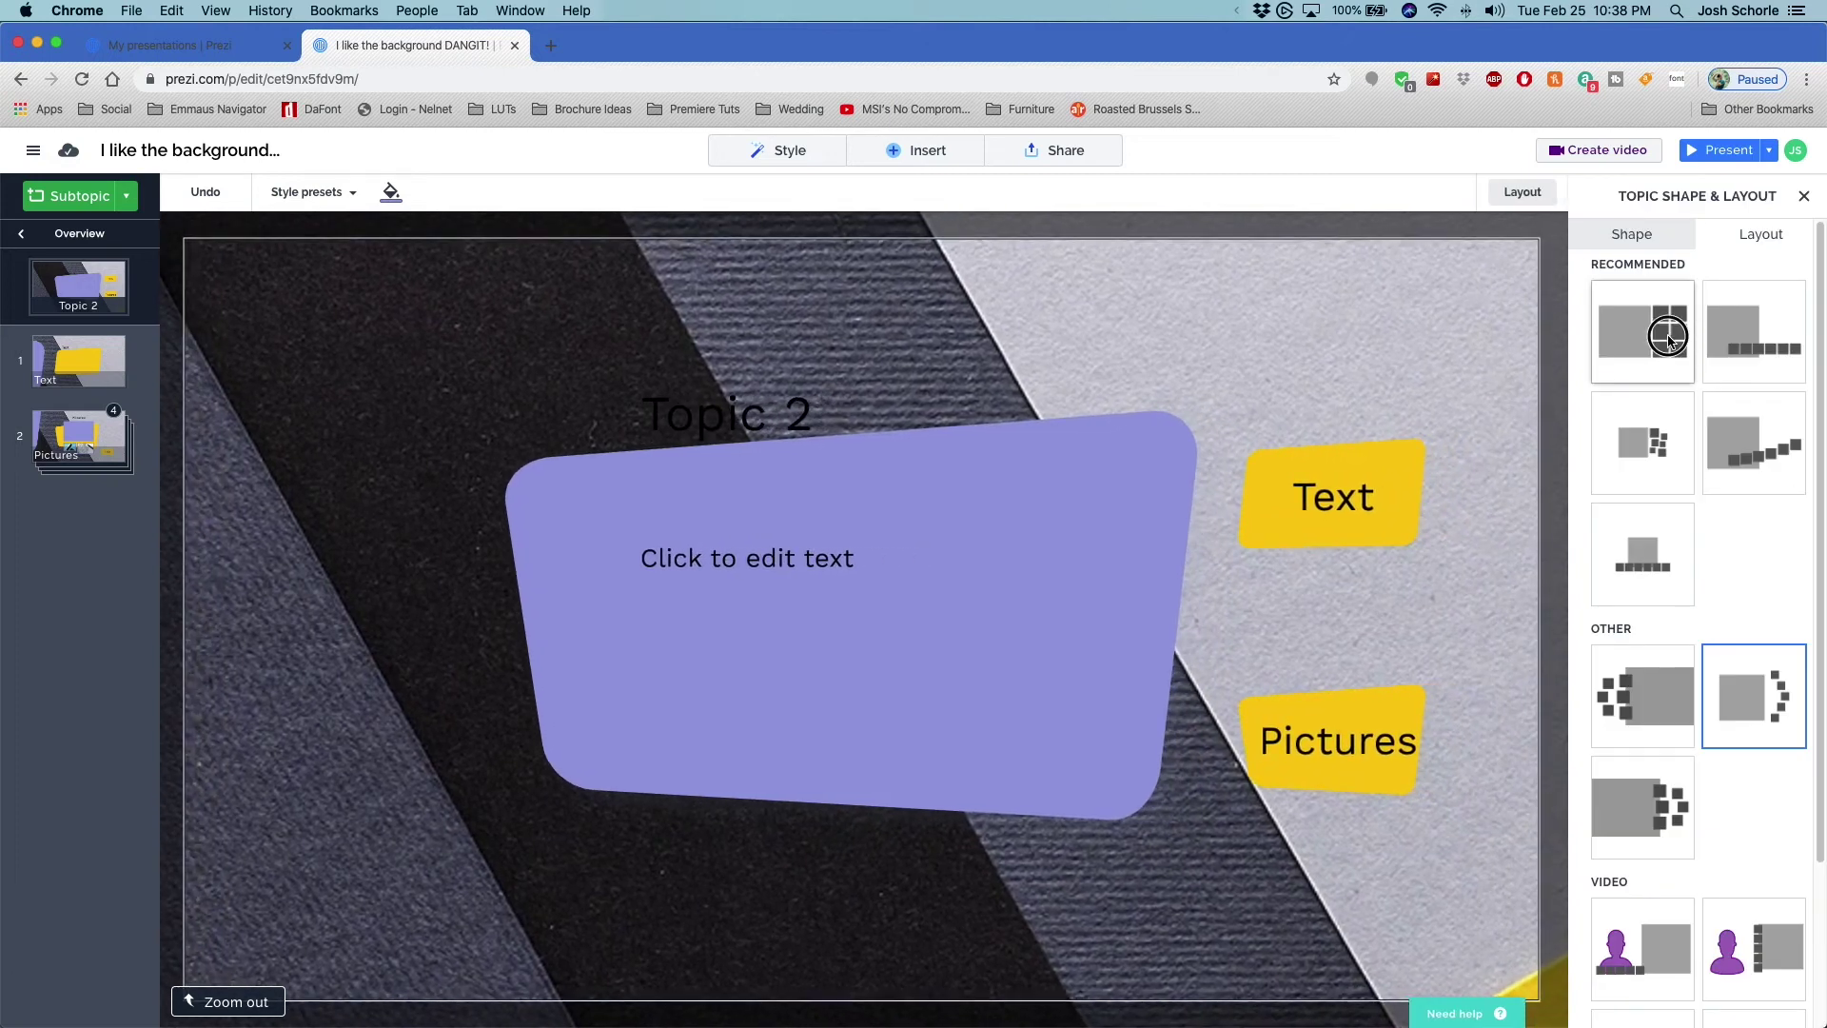
pyautogui.click(1668, 340)
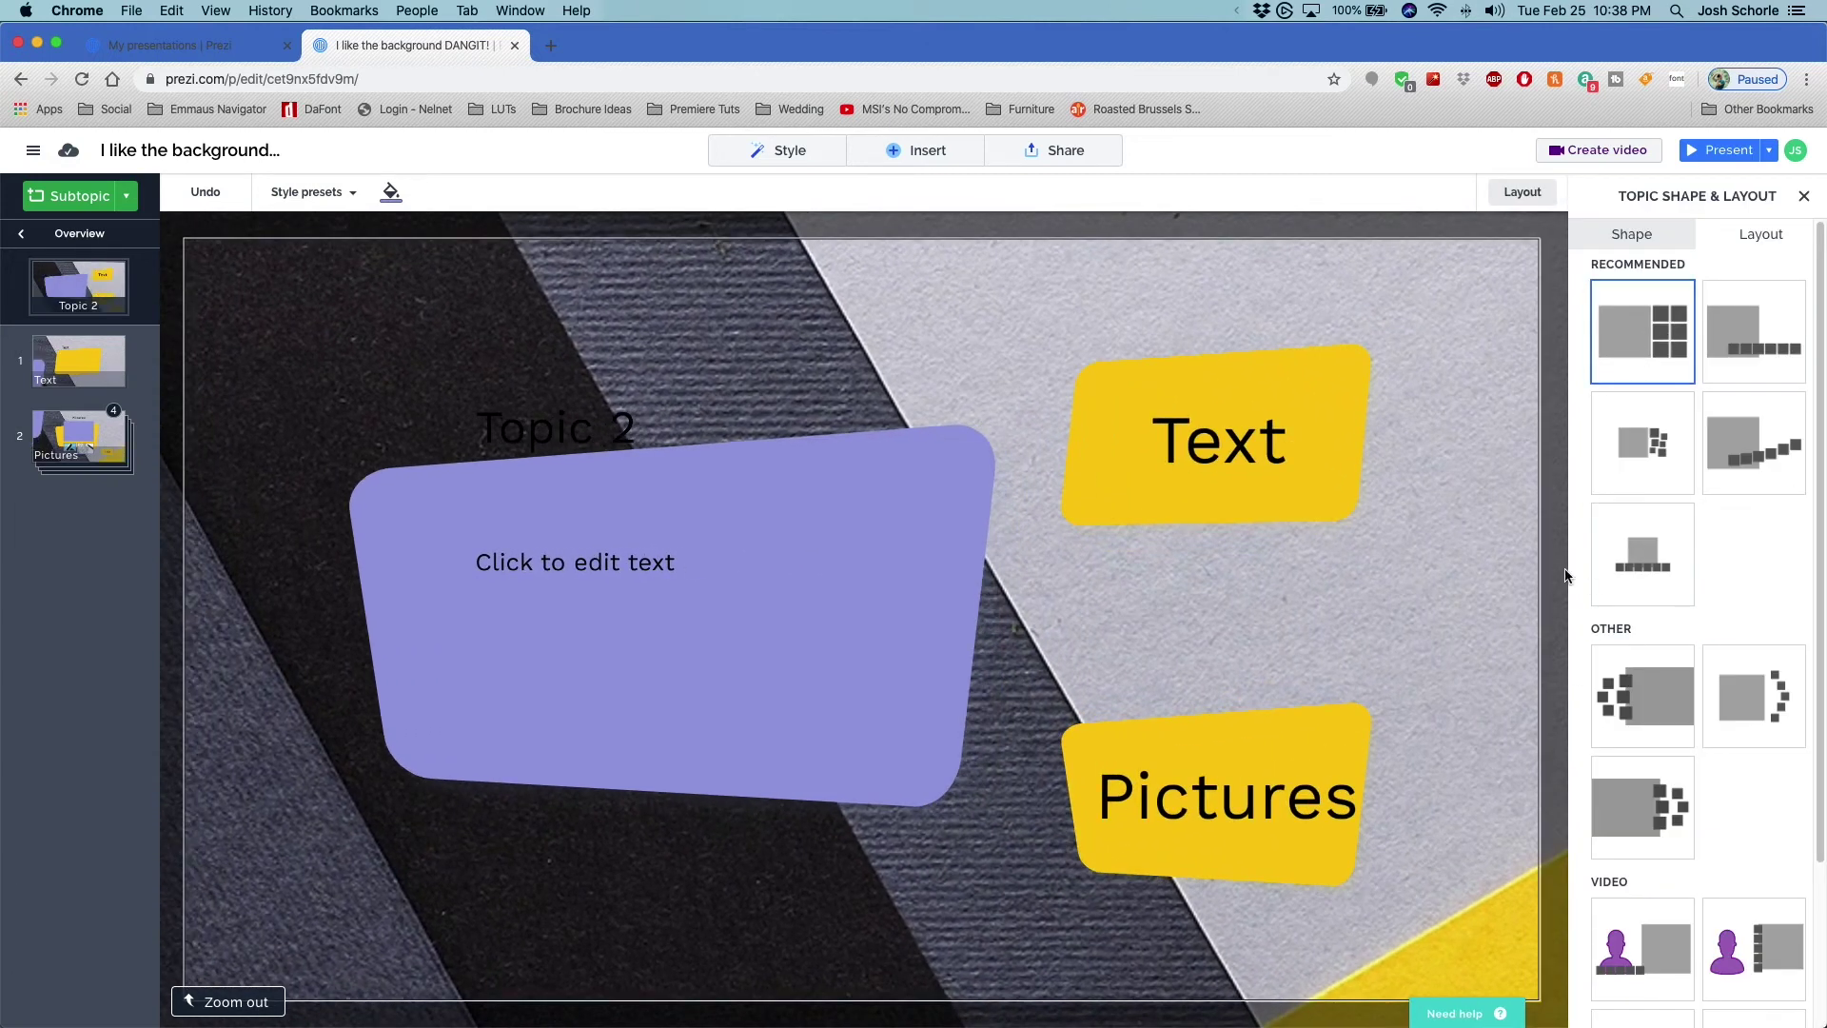
pyautogui.click(1623, 804)
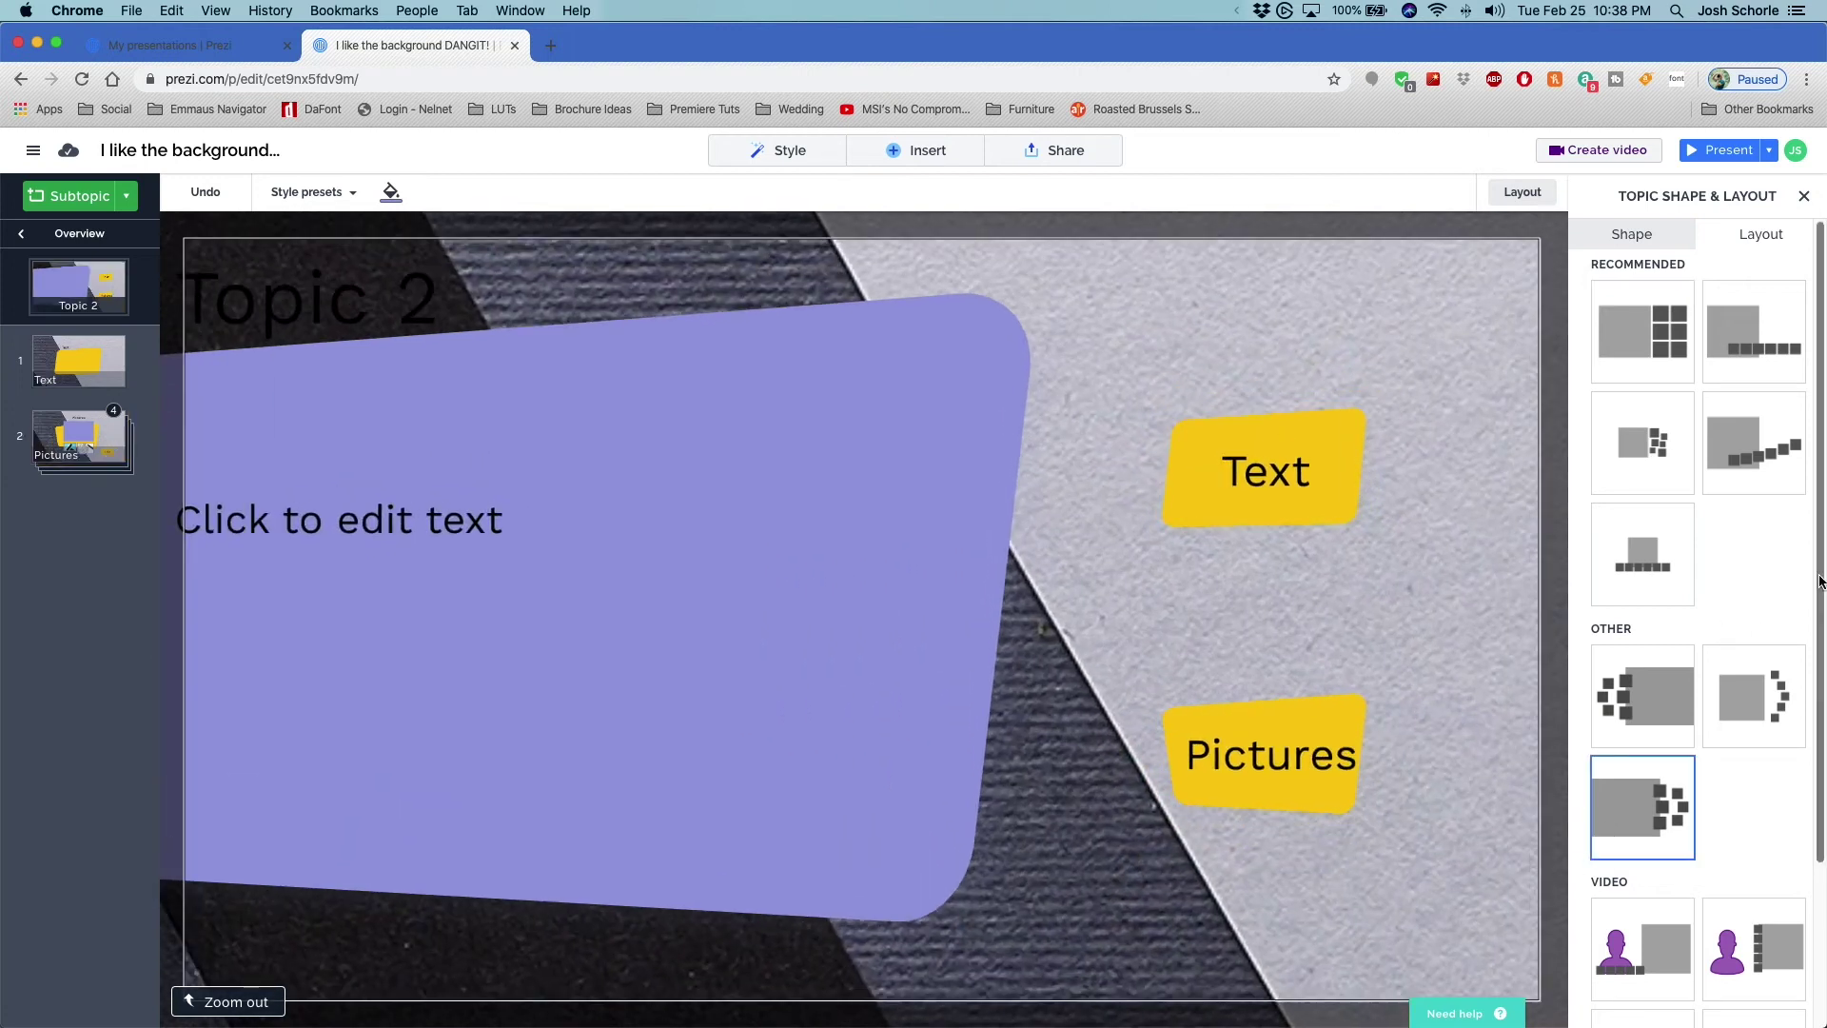
pyautogui.scroll(-5, 1789, 647)
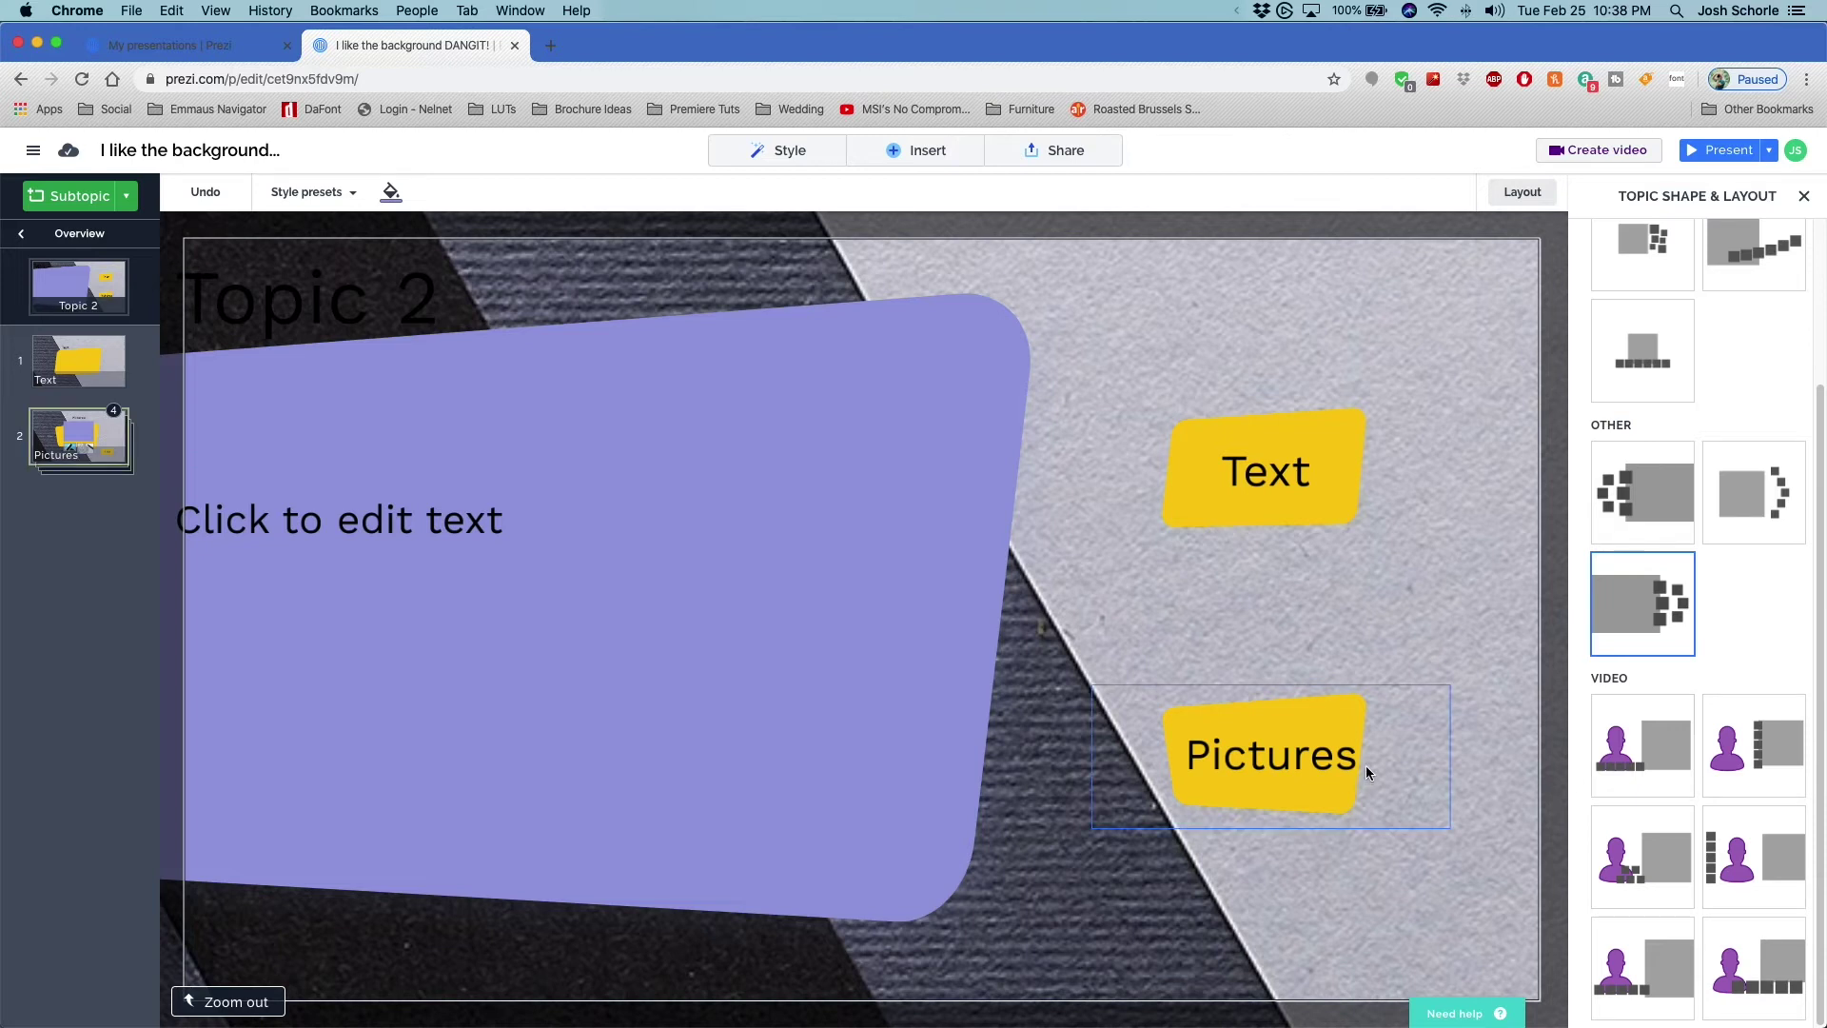
pyautogui.click(1621, 752)
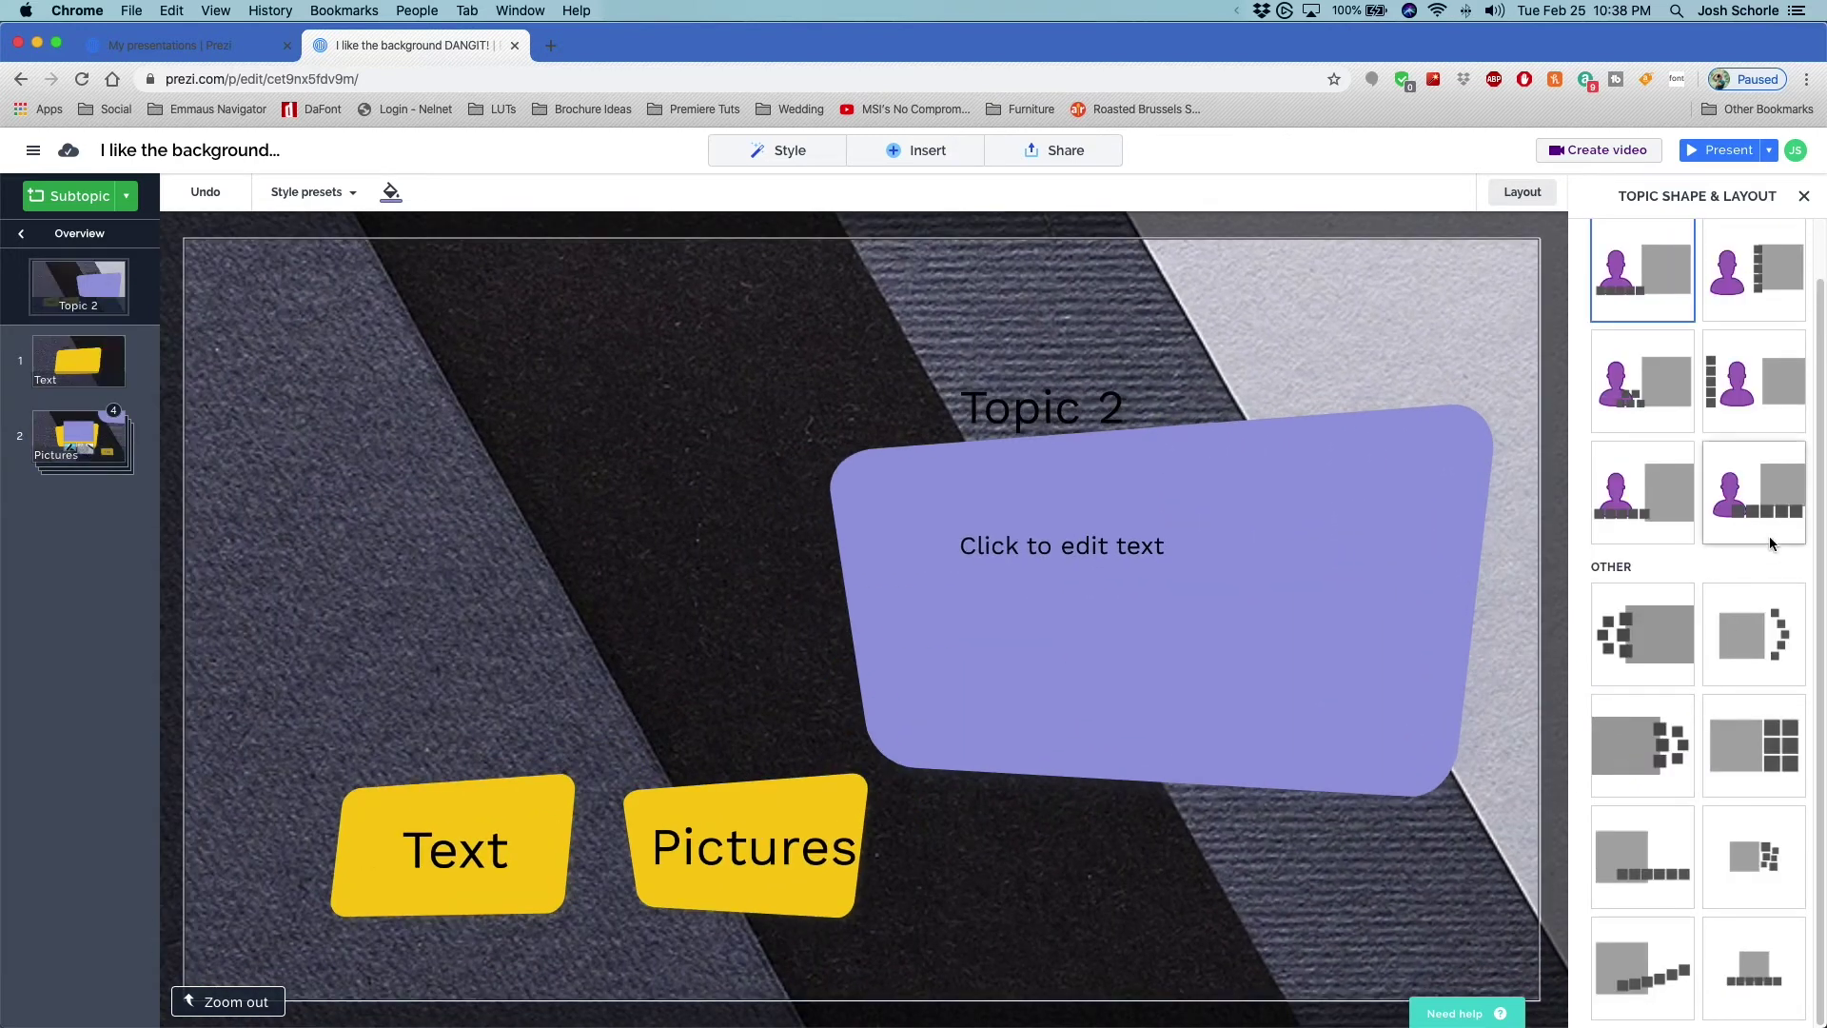
# Lay out Topic 2 with Text and Pictures on the right and make topics circles again
pyautogui.scroll(2, 1789, 618)
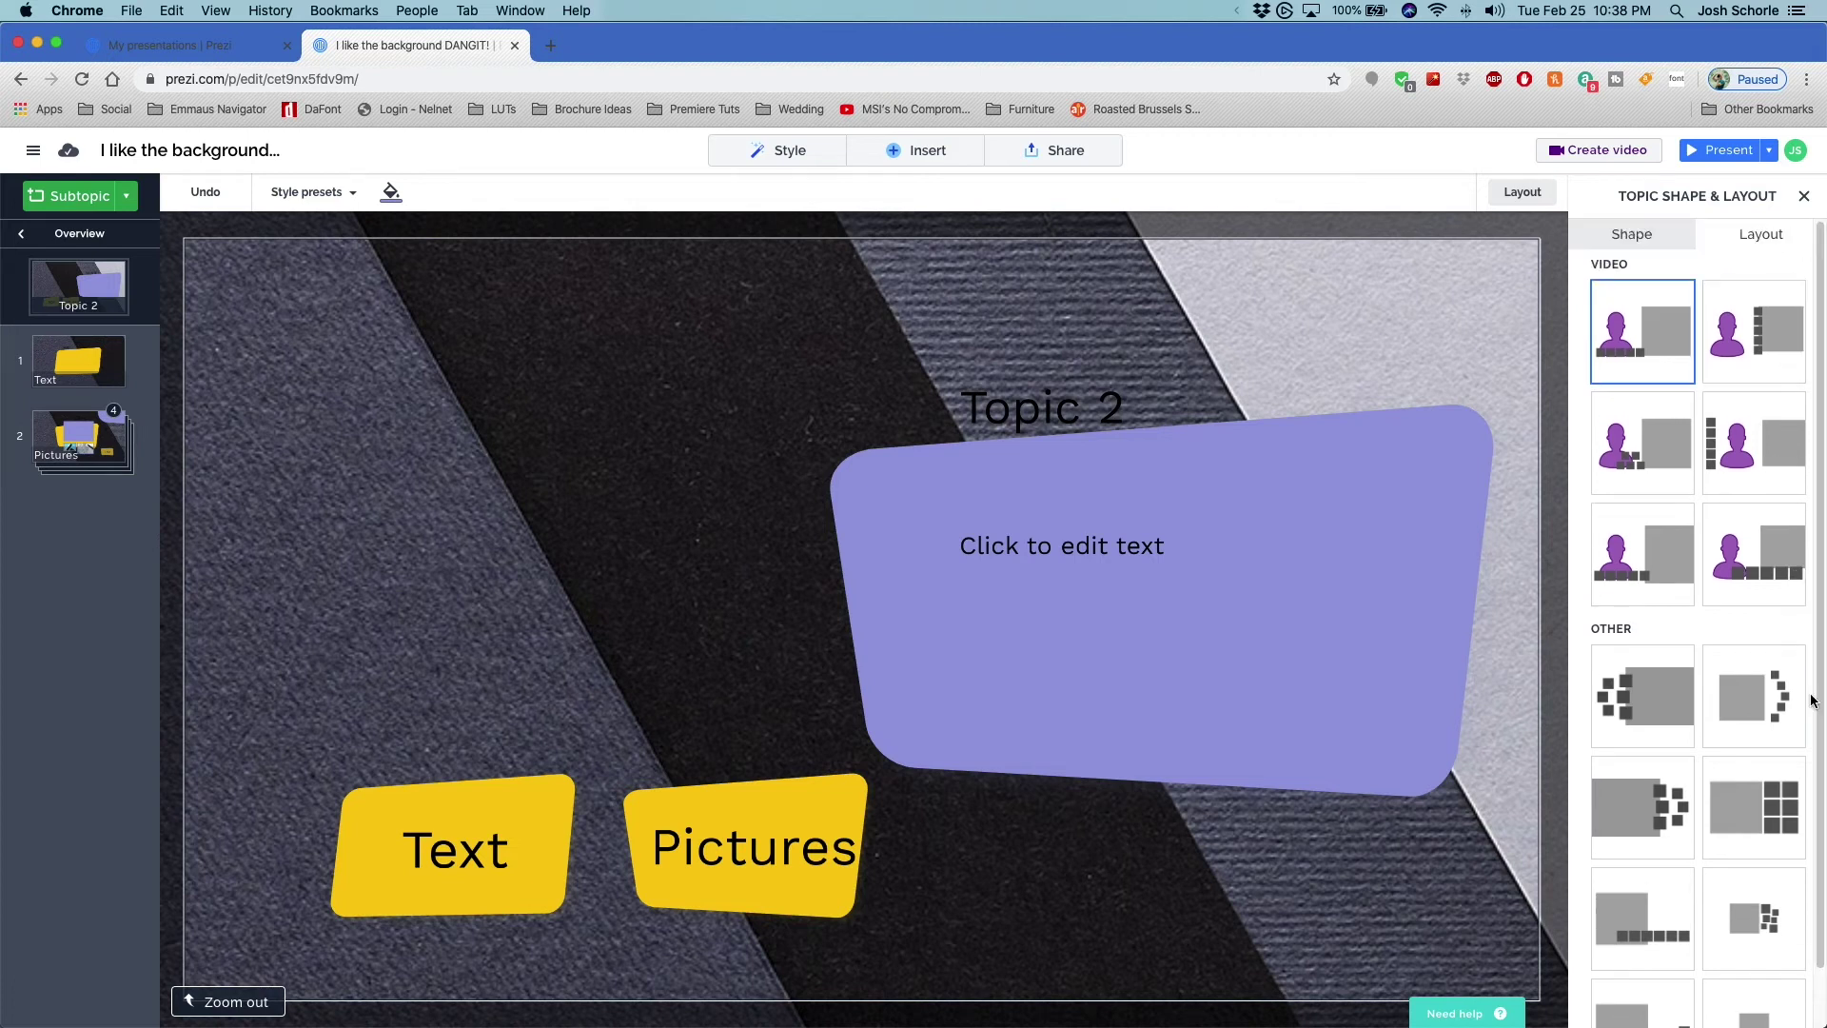
pyautogui.click(1751, 710)
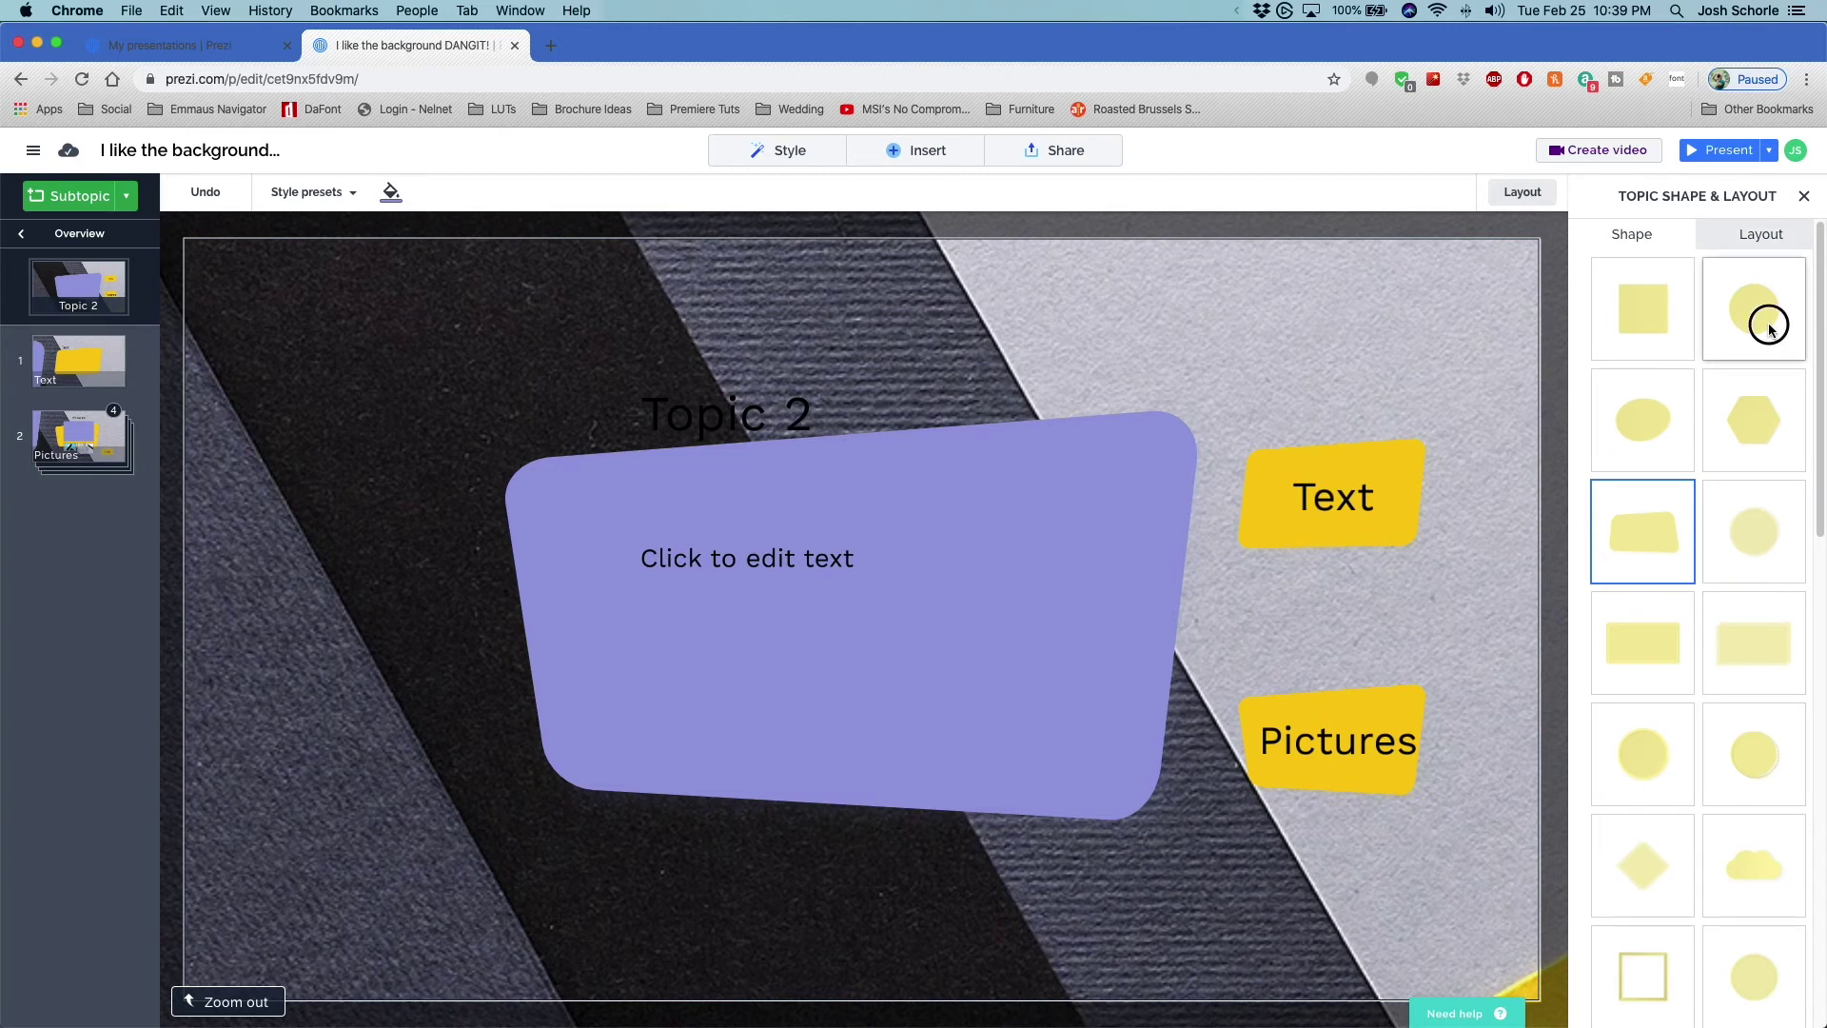
pyautogui.click(1768, 322)
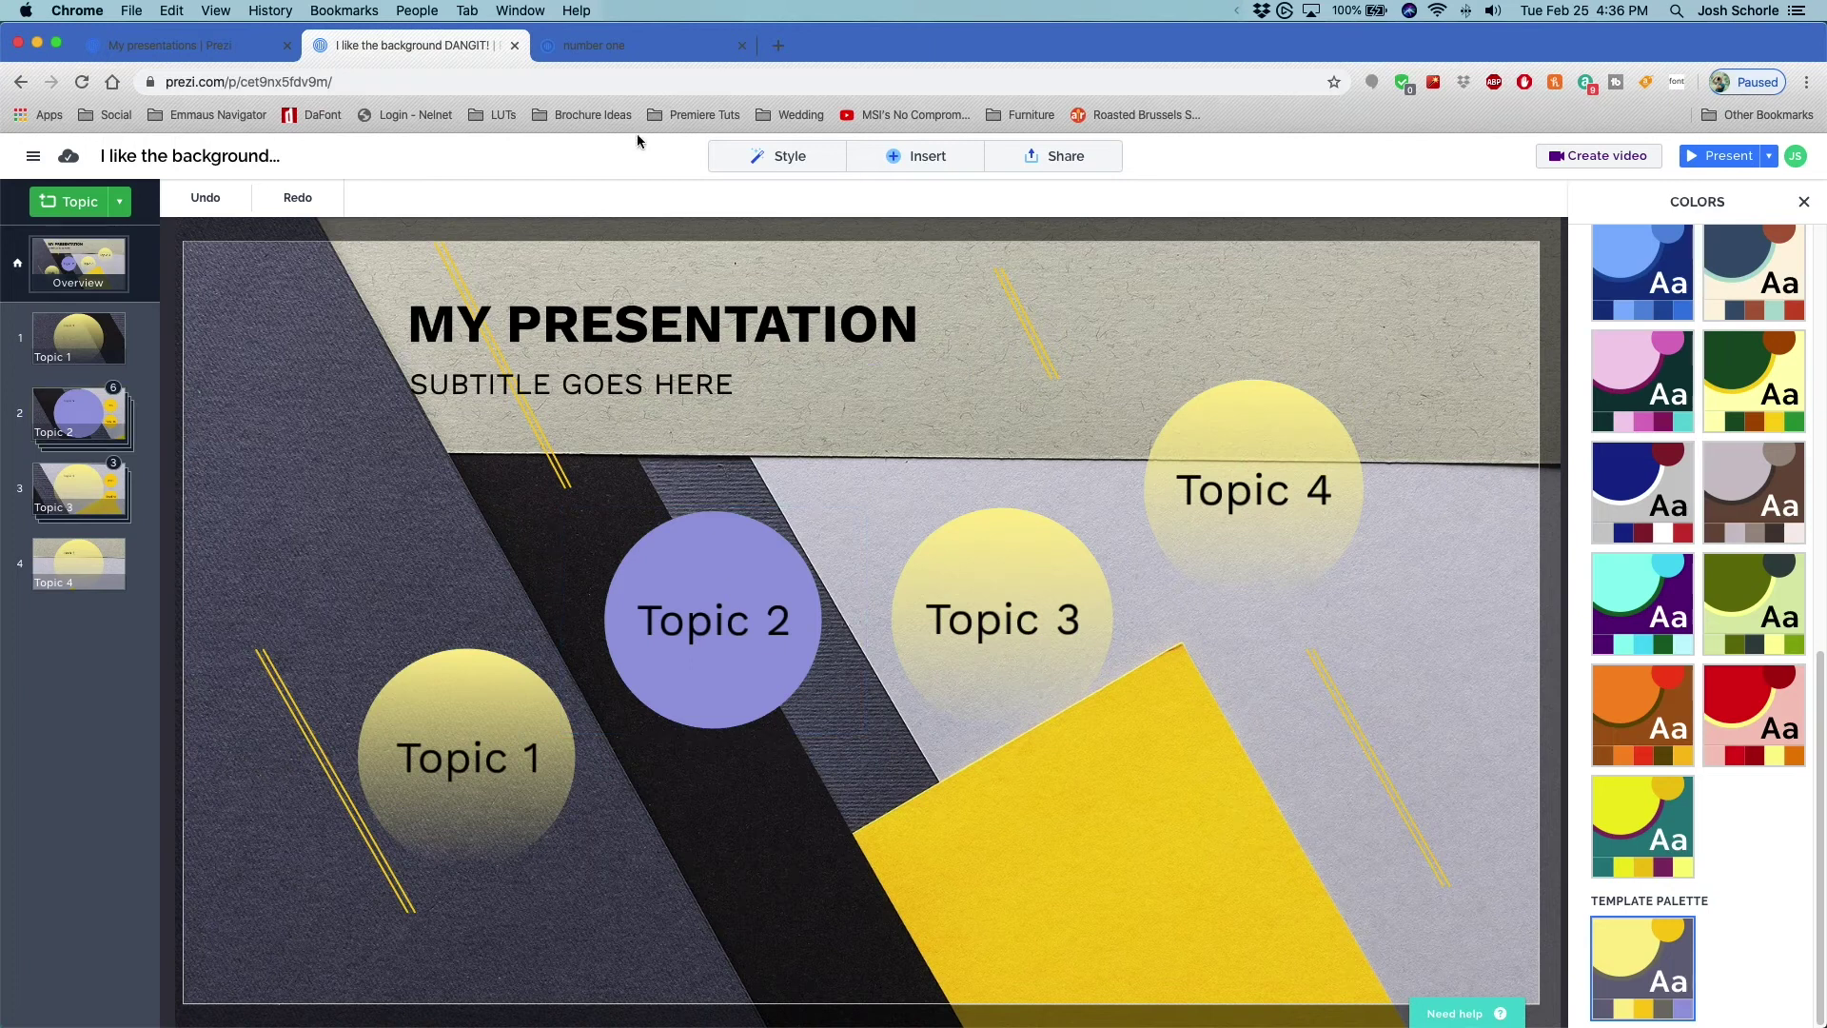
pyautogui.click(613, 56)
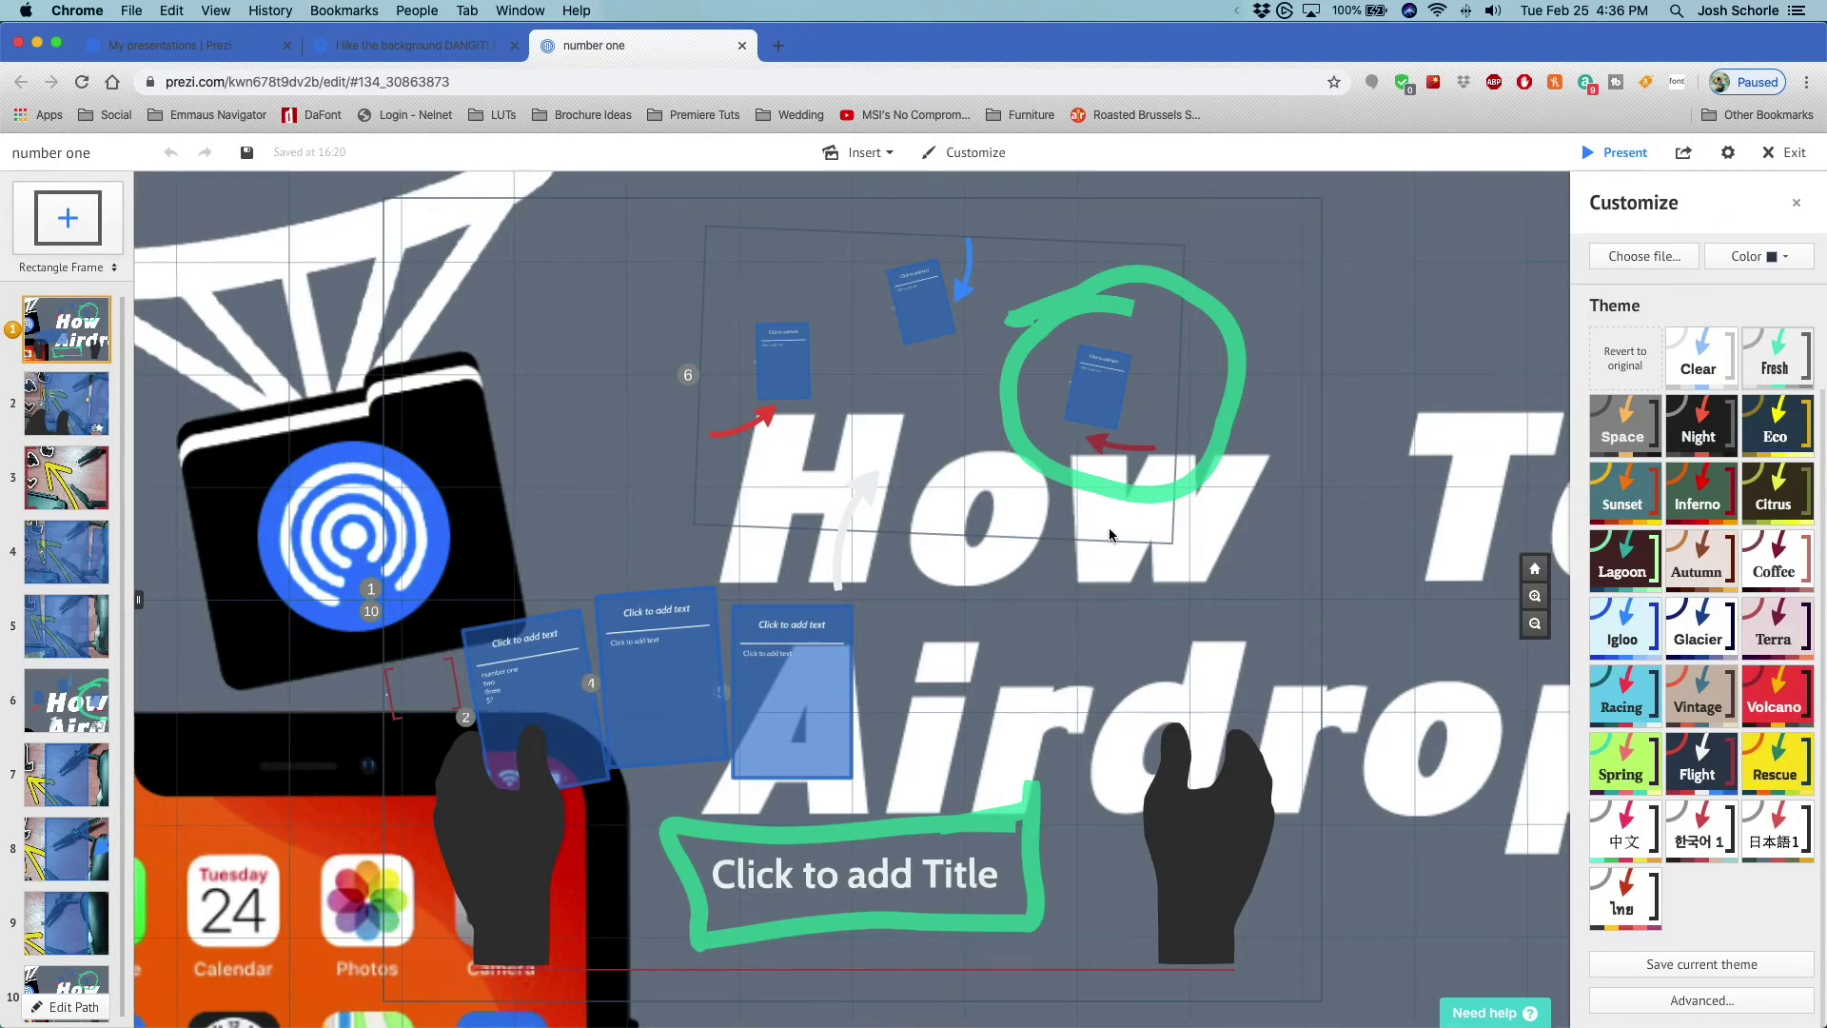
# Review the Theme Wizard's advanced colour settings, then go back to the yellow-template presentation
pyautogui.click(1681, 1007)
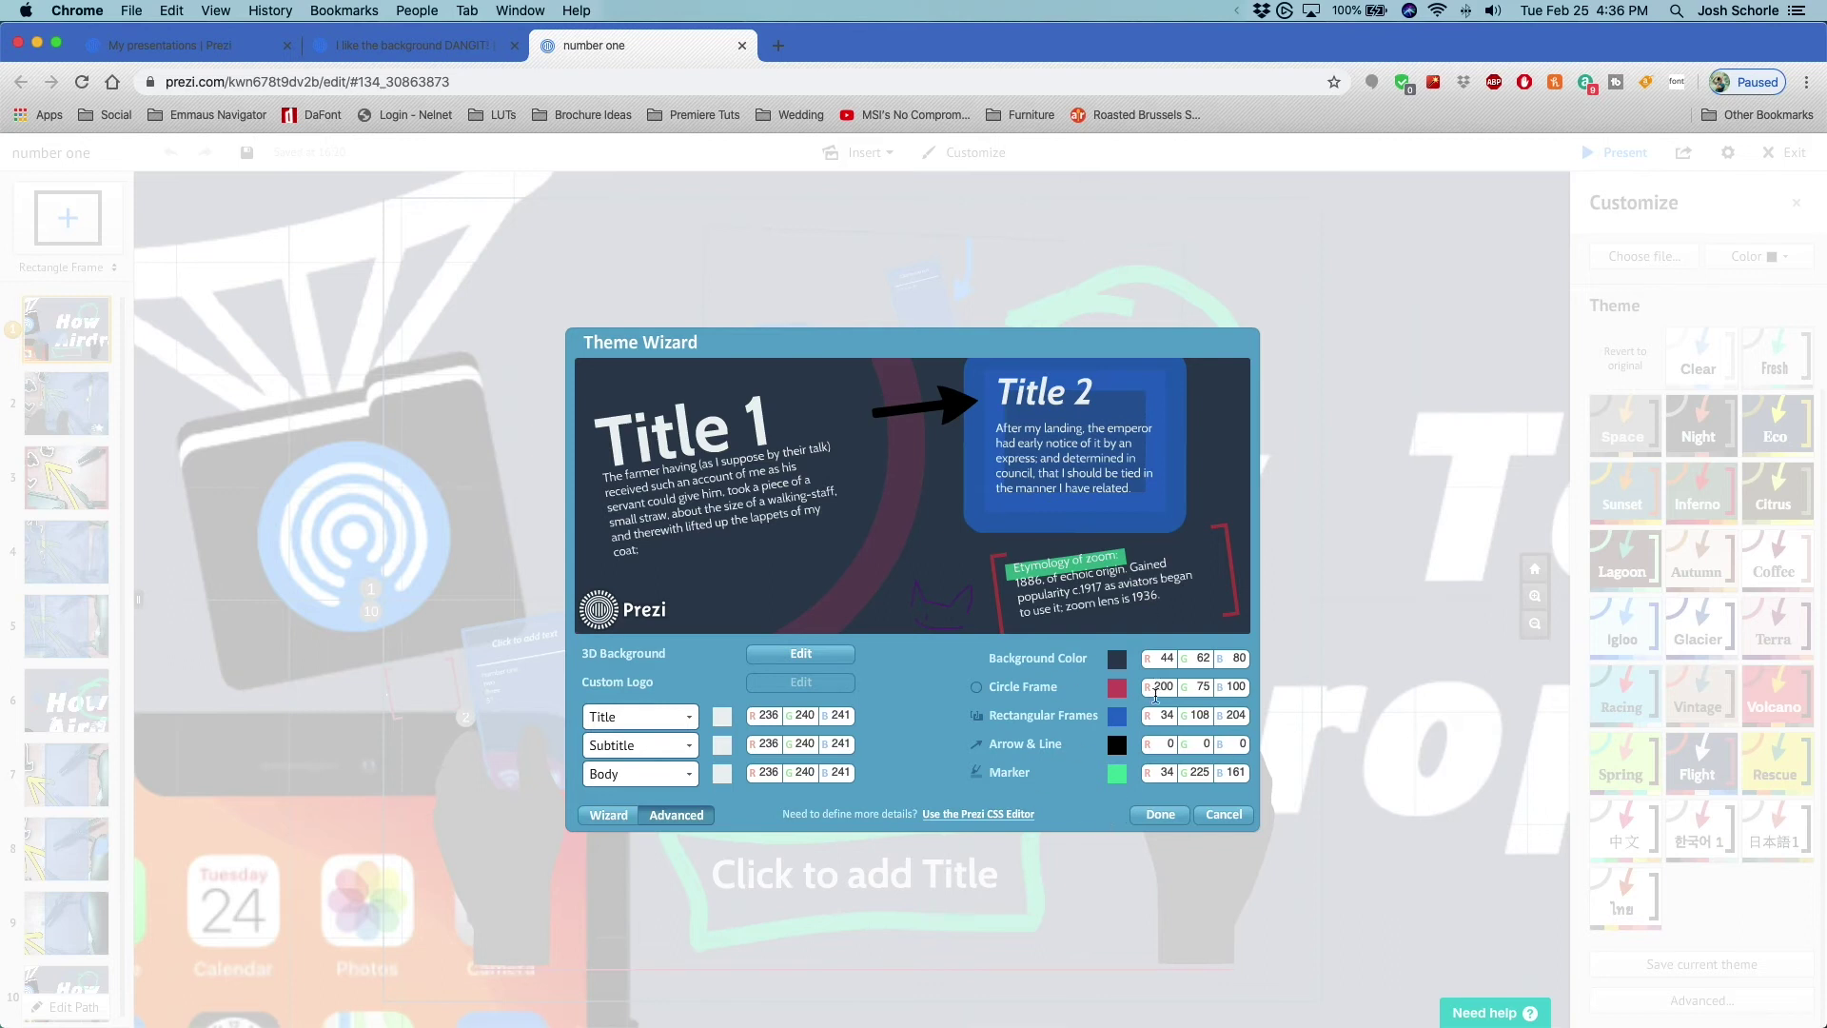
pyautogui.click(414, 45)
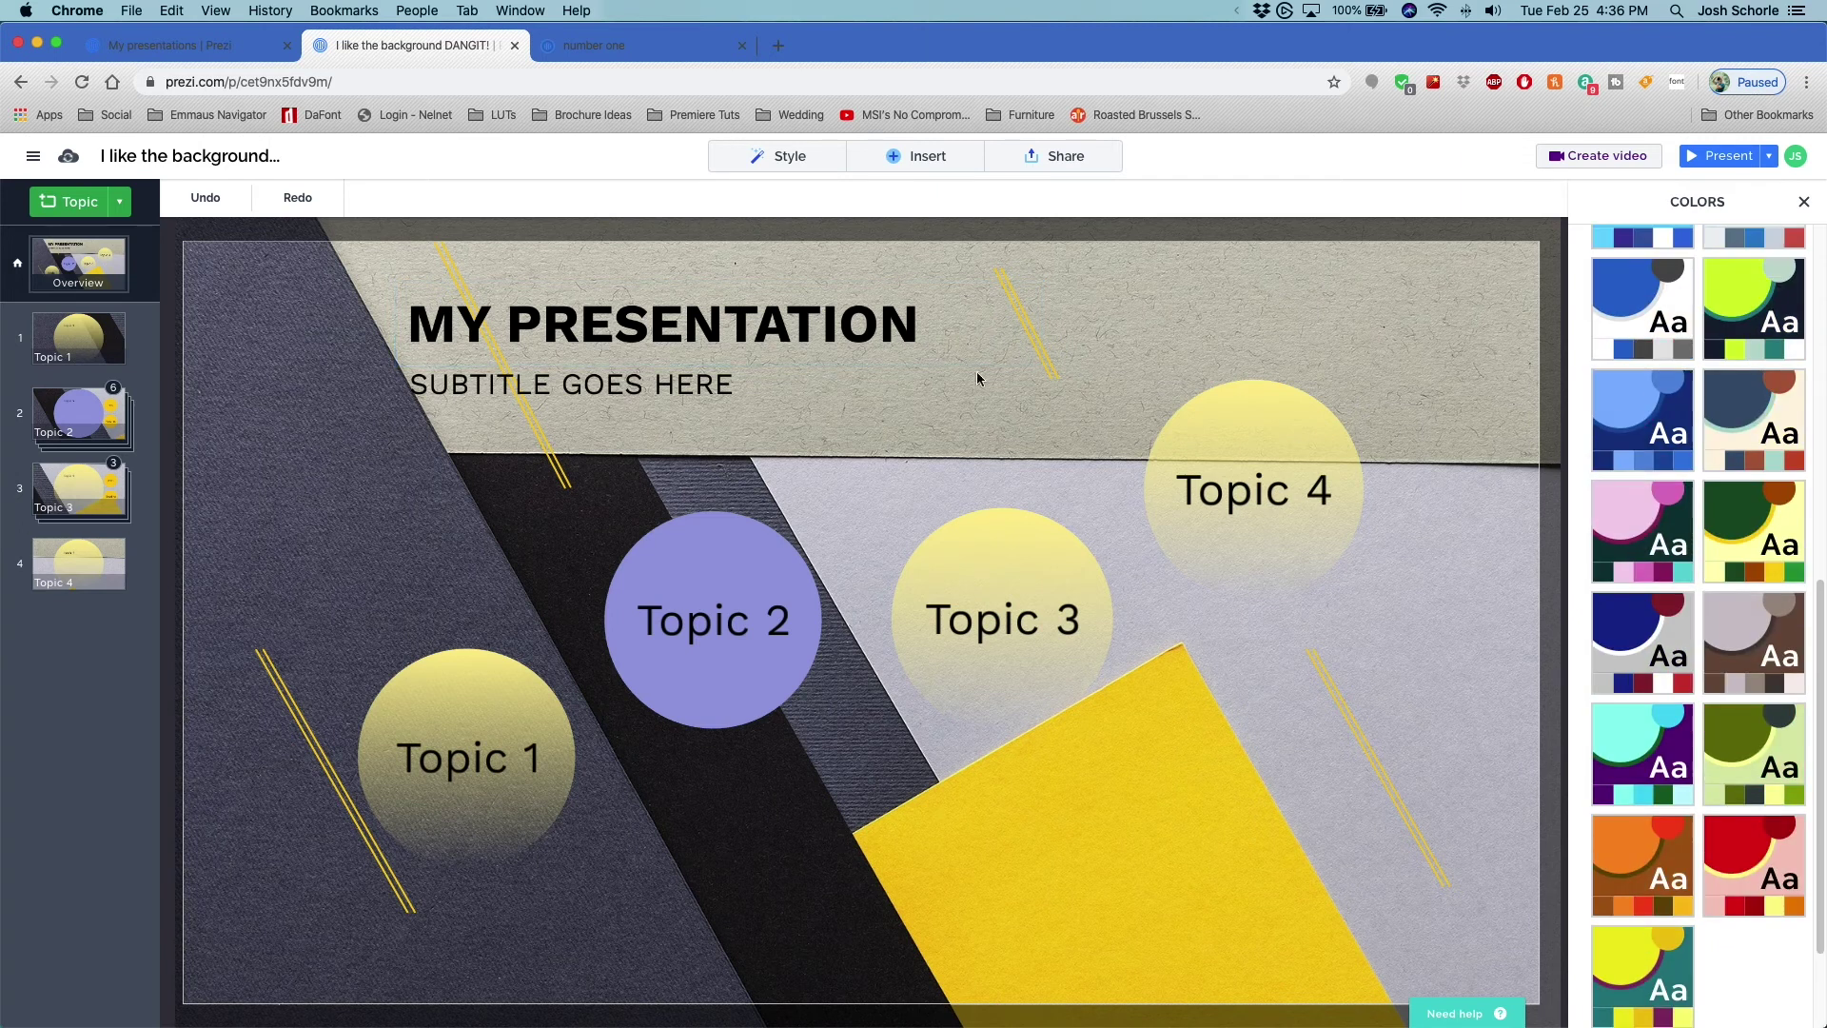
pyautogui.click(828, 381)
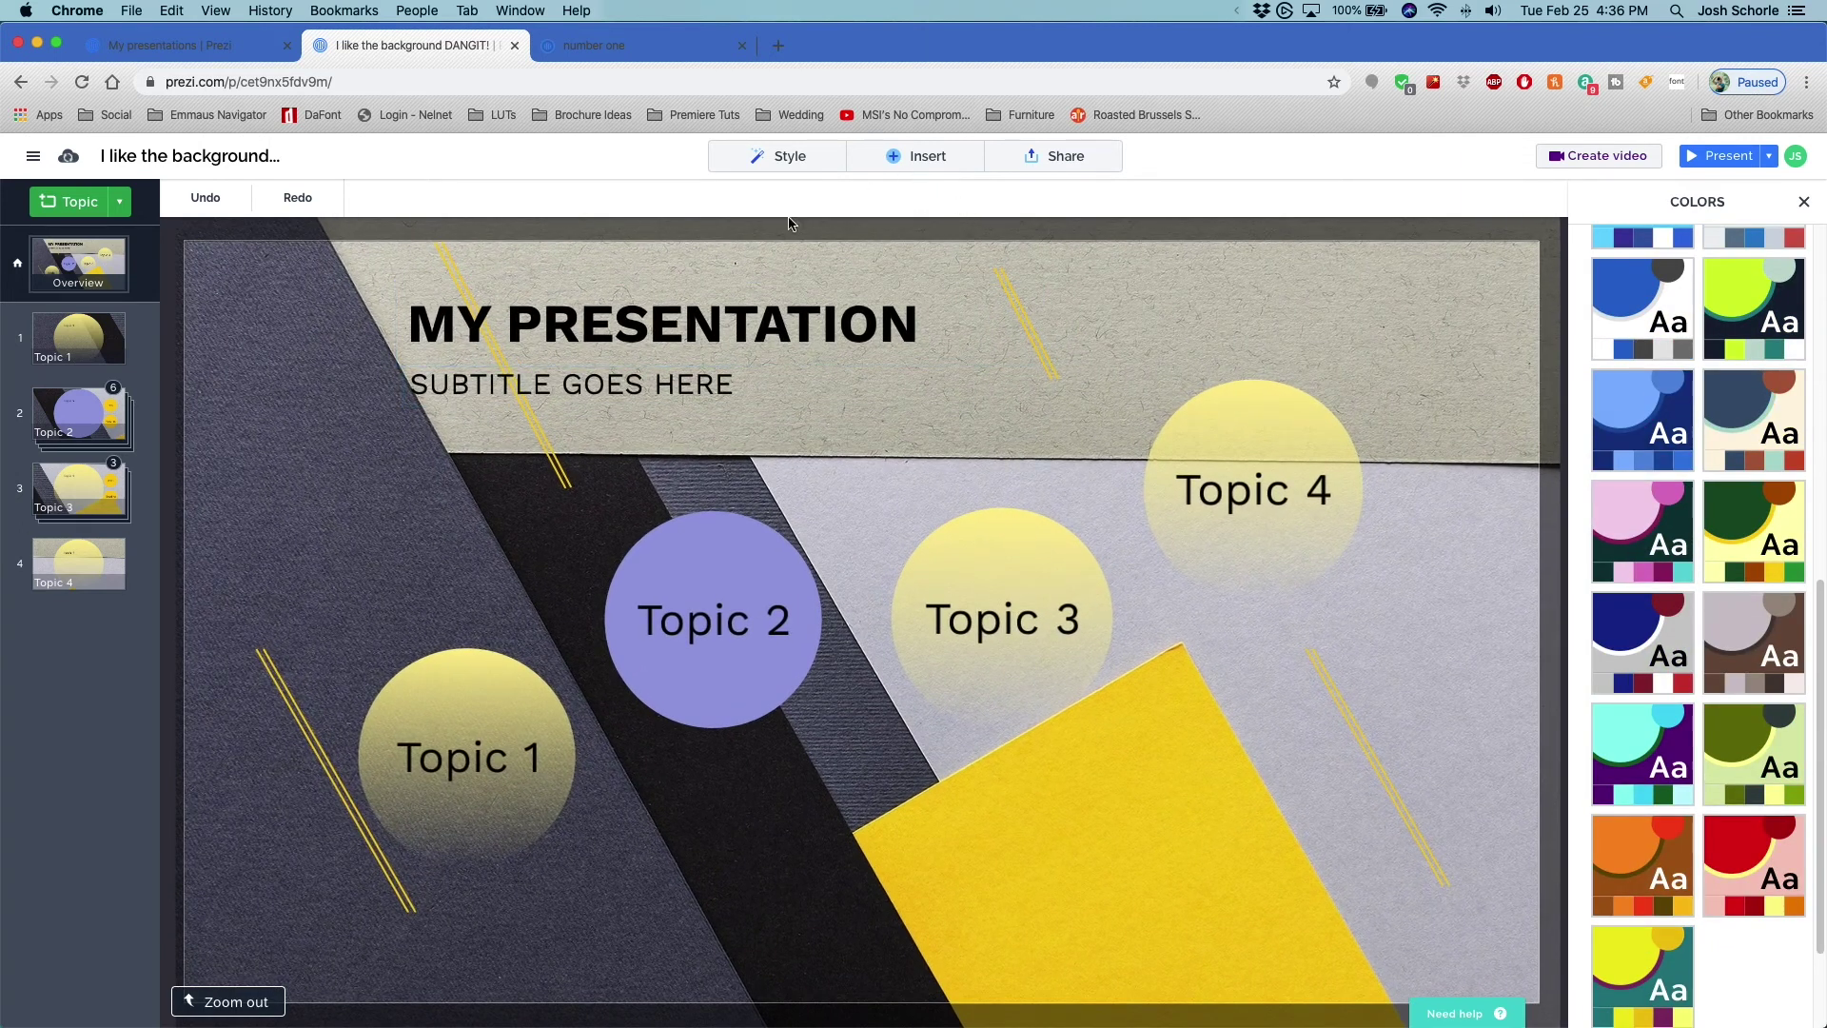
pyautogui.click(786, 158)
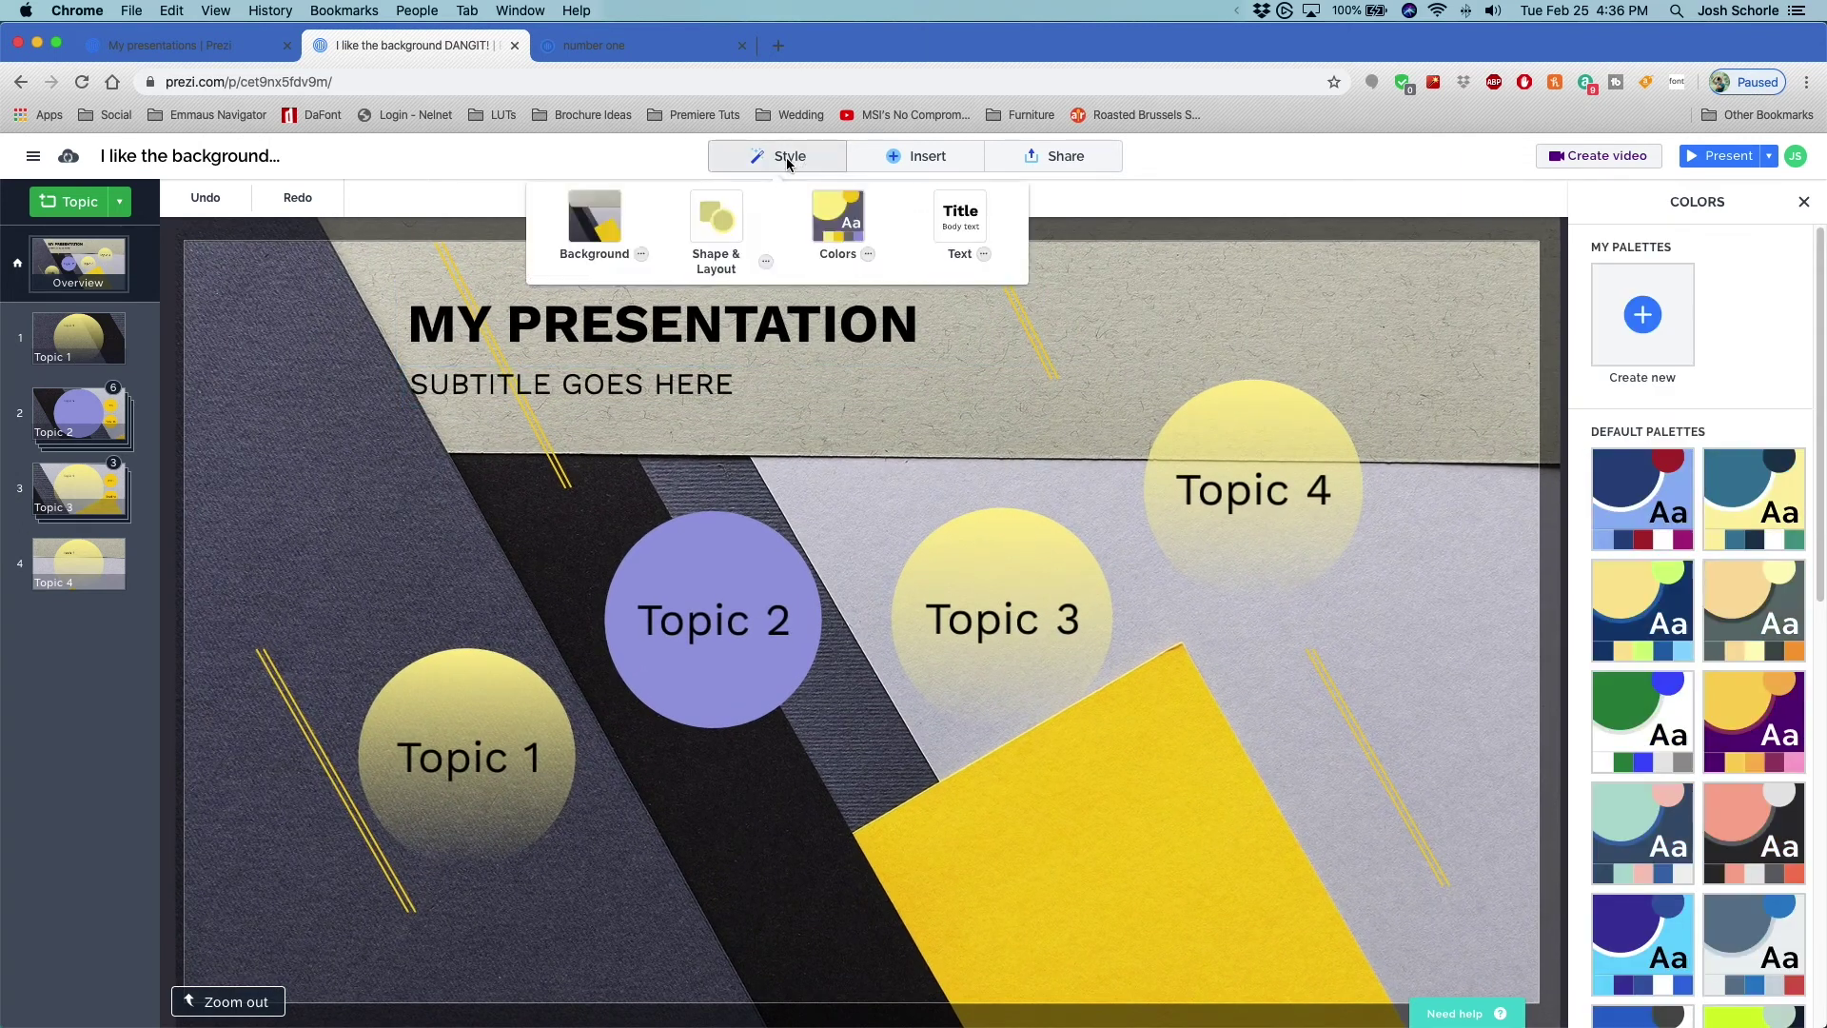
pyautogui.click(868, 257)
pyautogui.click(867, 257)
pyautogui.scroll(-5, 1710, 684)
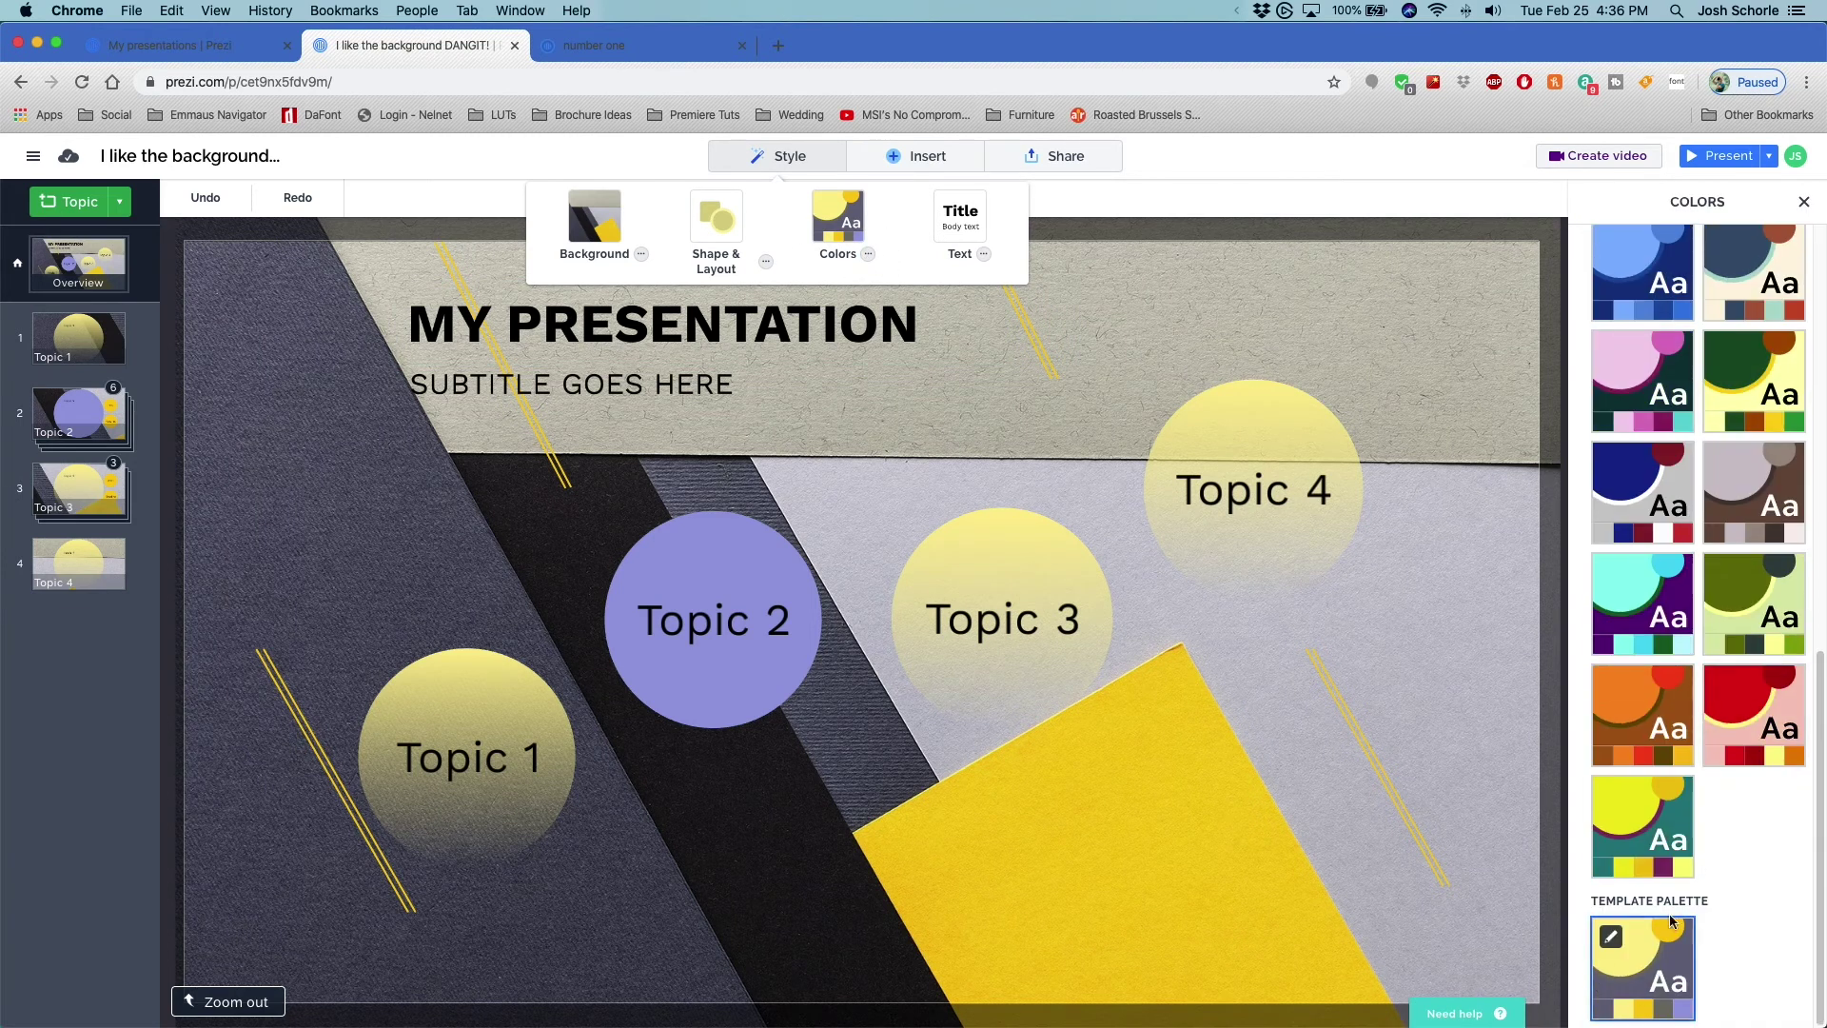
pyautogui.moveTo(1670, 982)
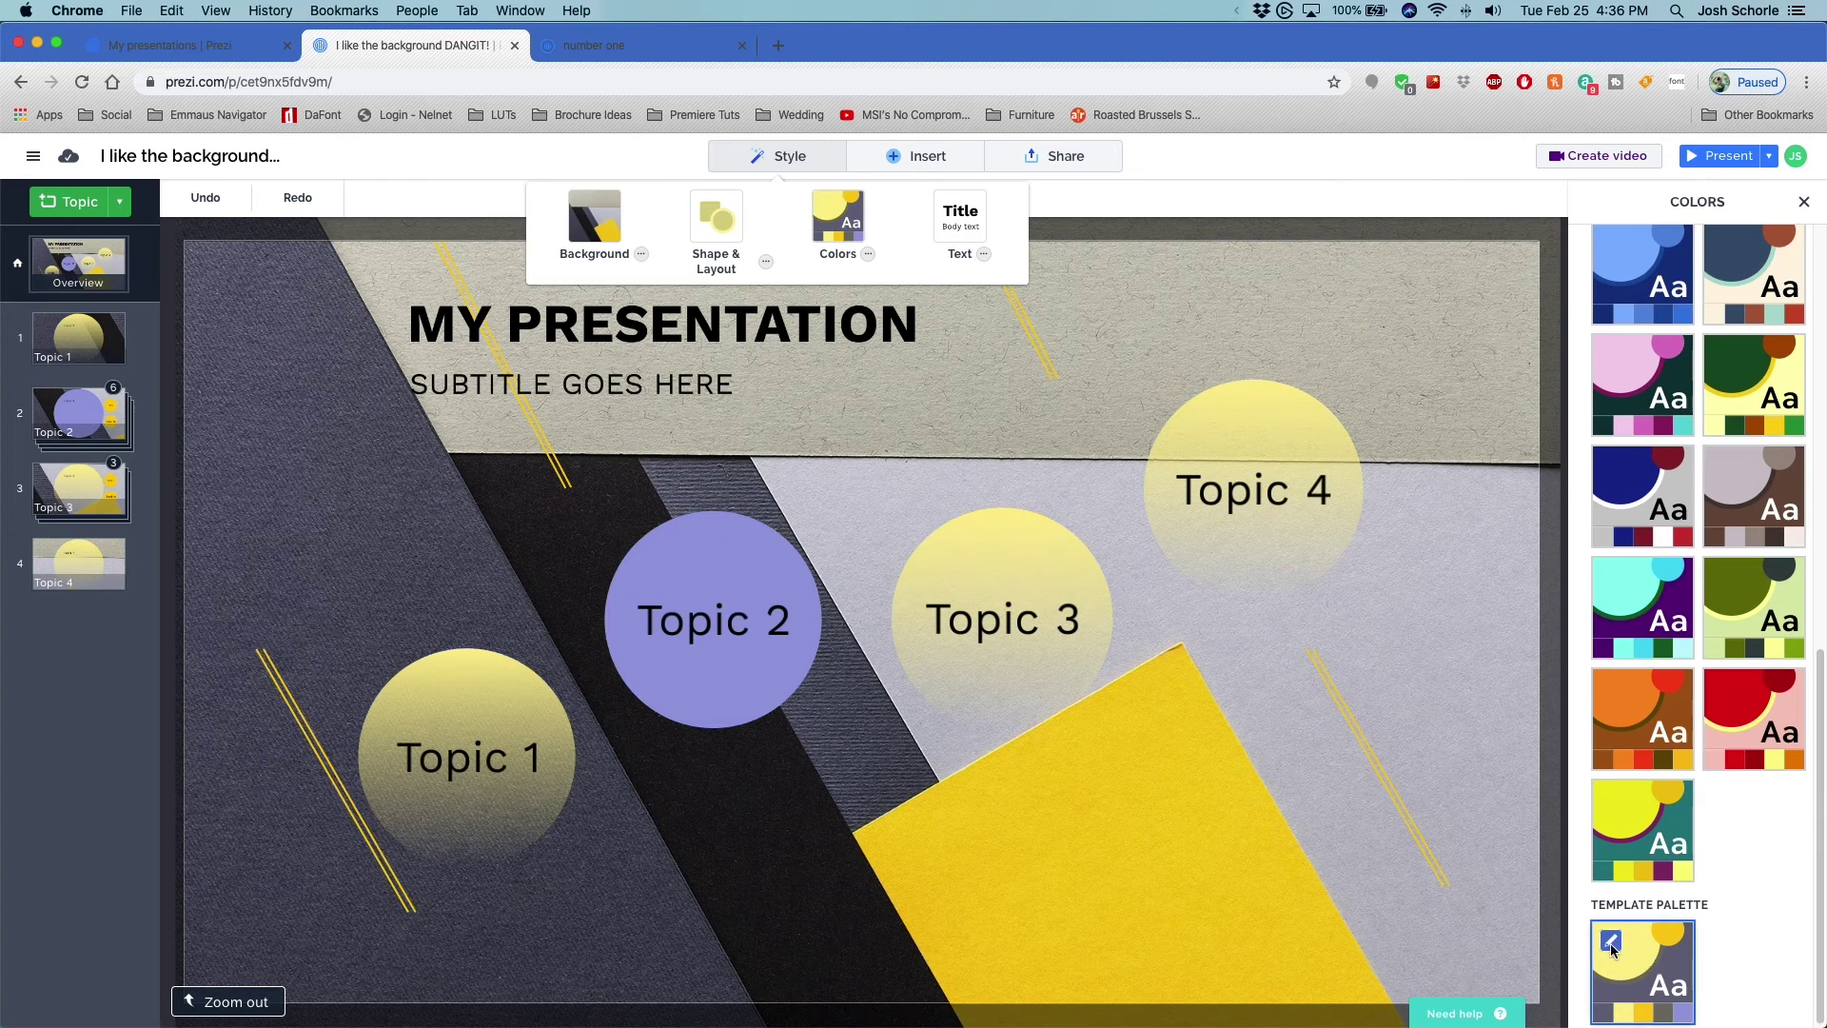
pyautogui.click(1610, 943)
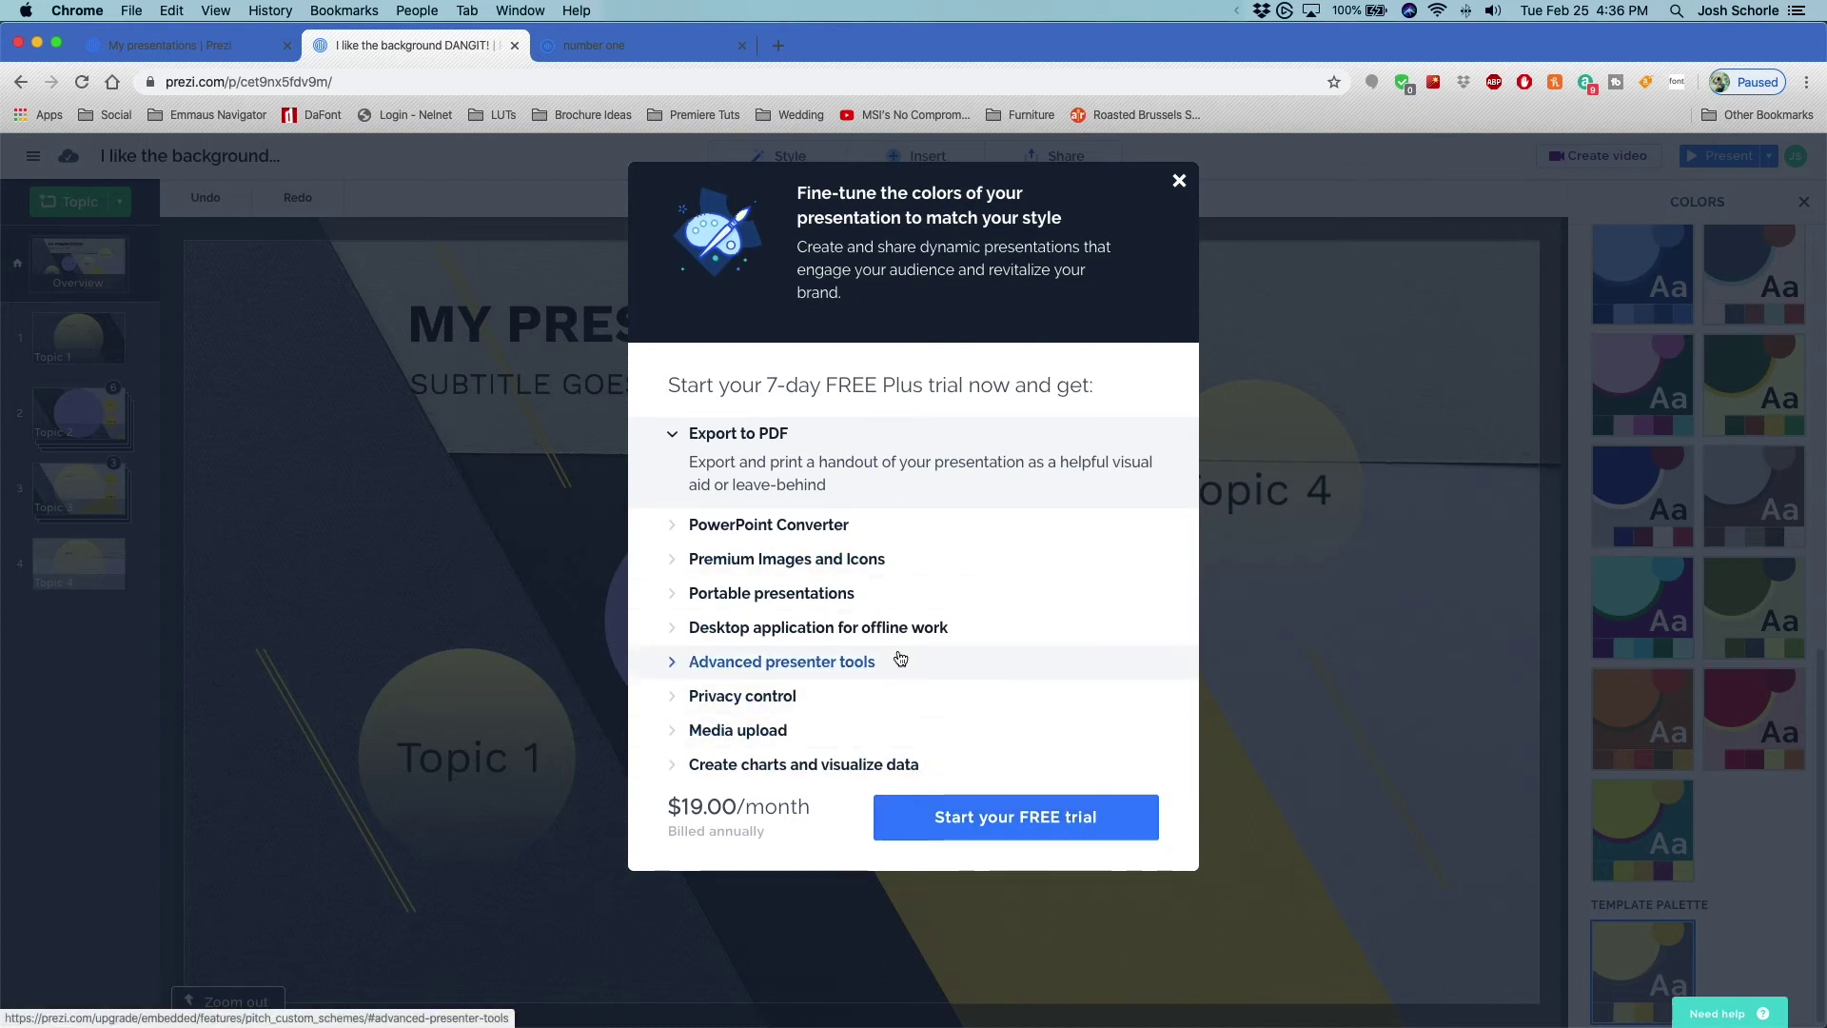
pyautogui.click(1179, 180)
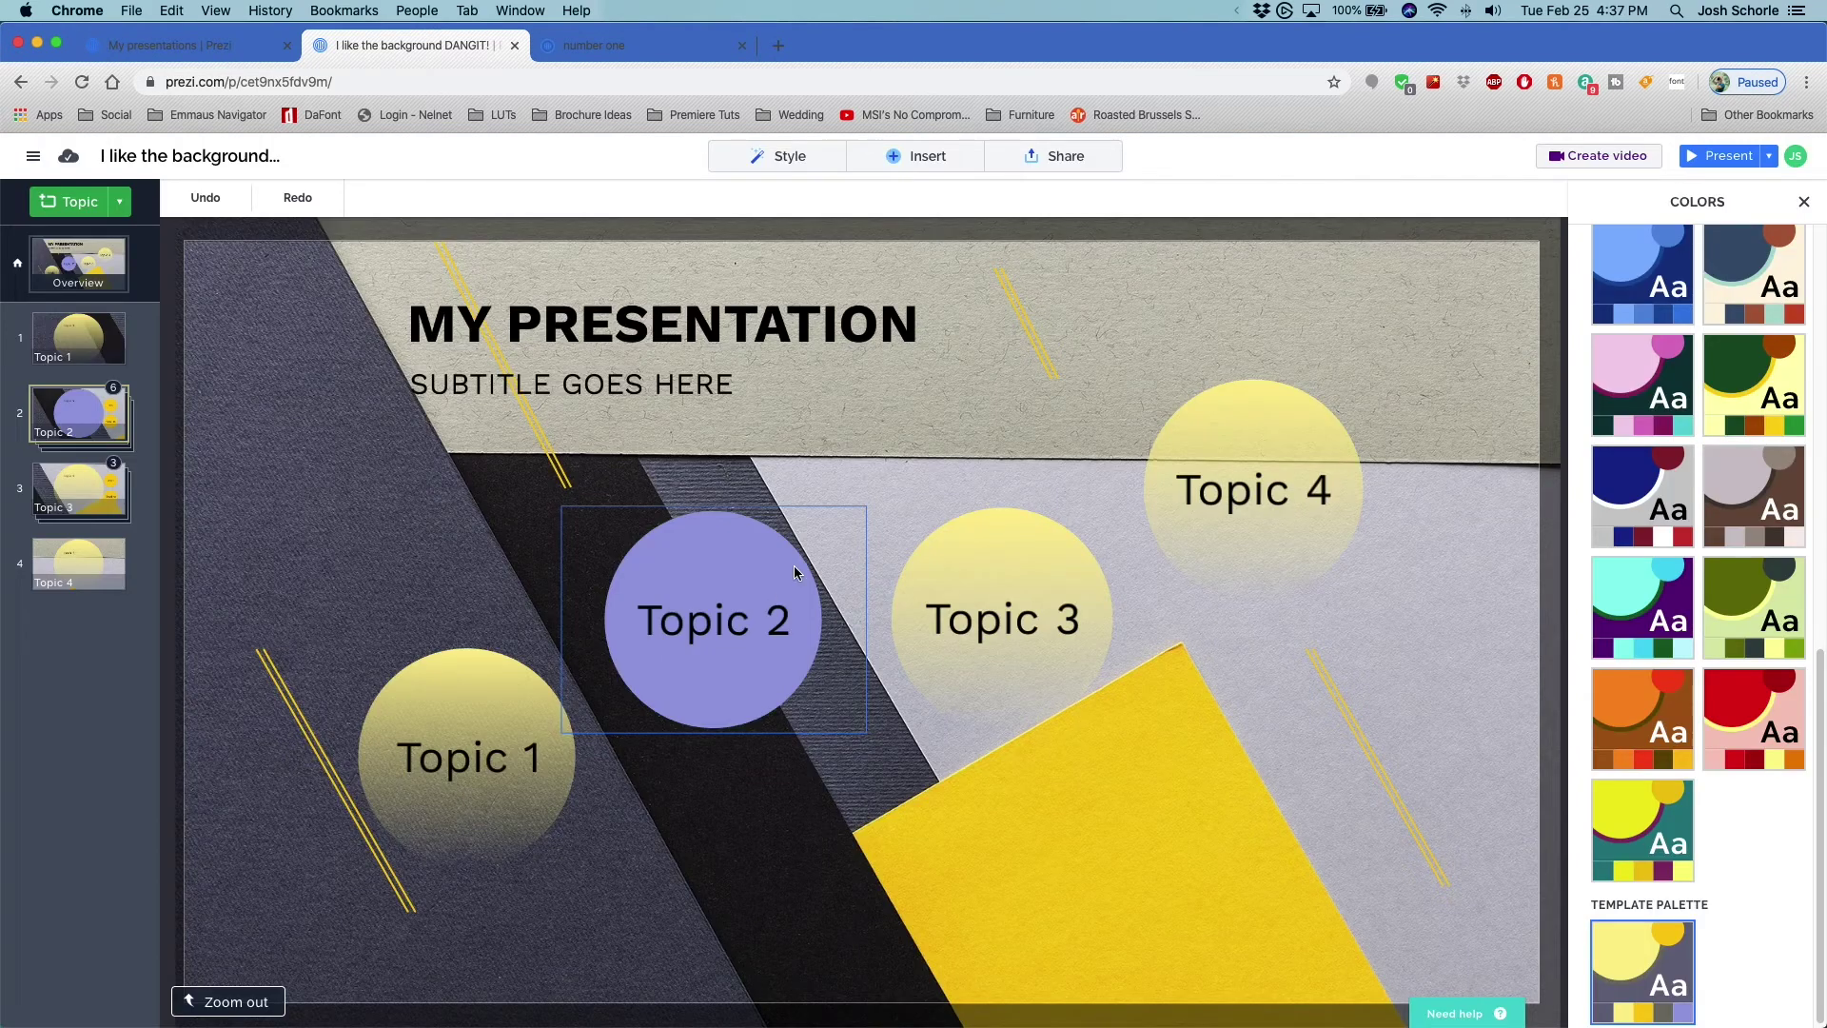
# Select Topic 3 and preview its style presets, keeping its yellow style unchanged
pyautogui.click(1014, 559)
pyautogui.click(387, 199)
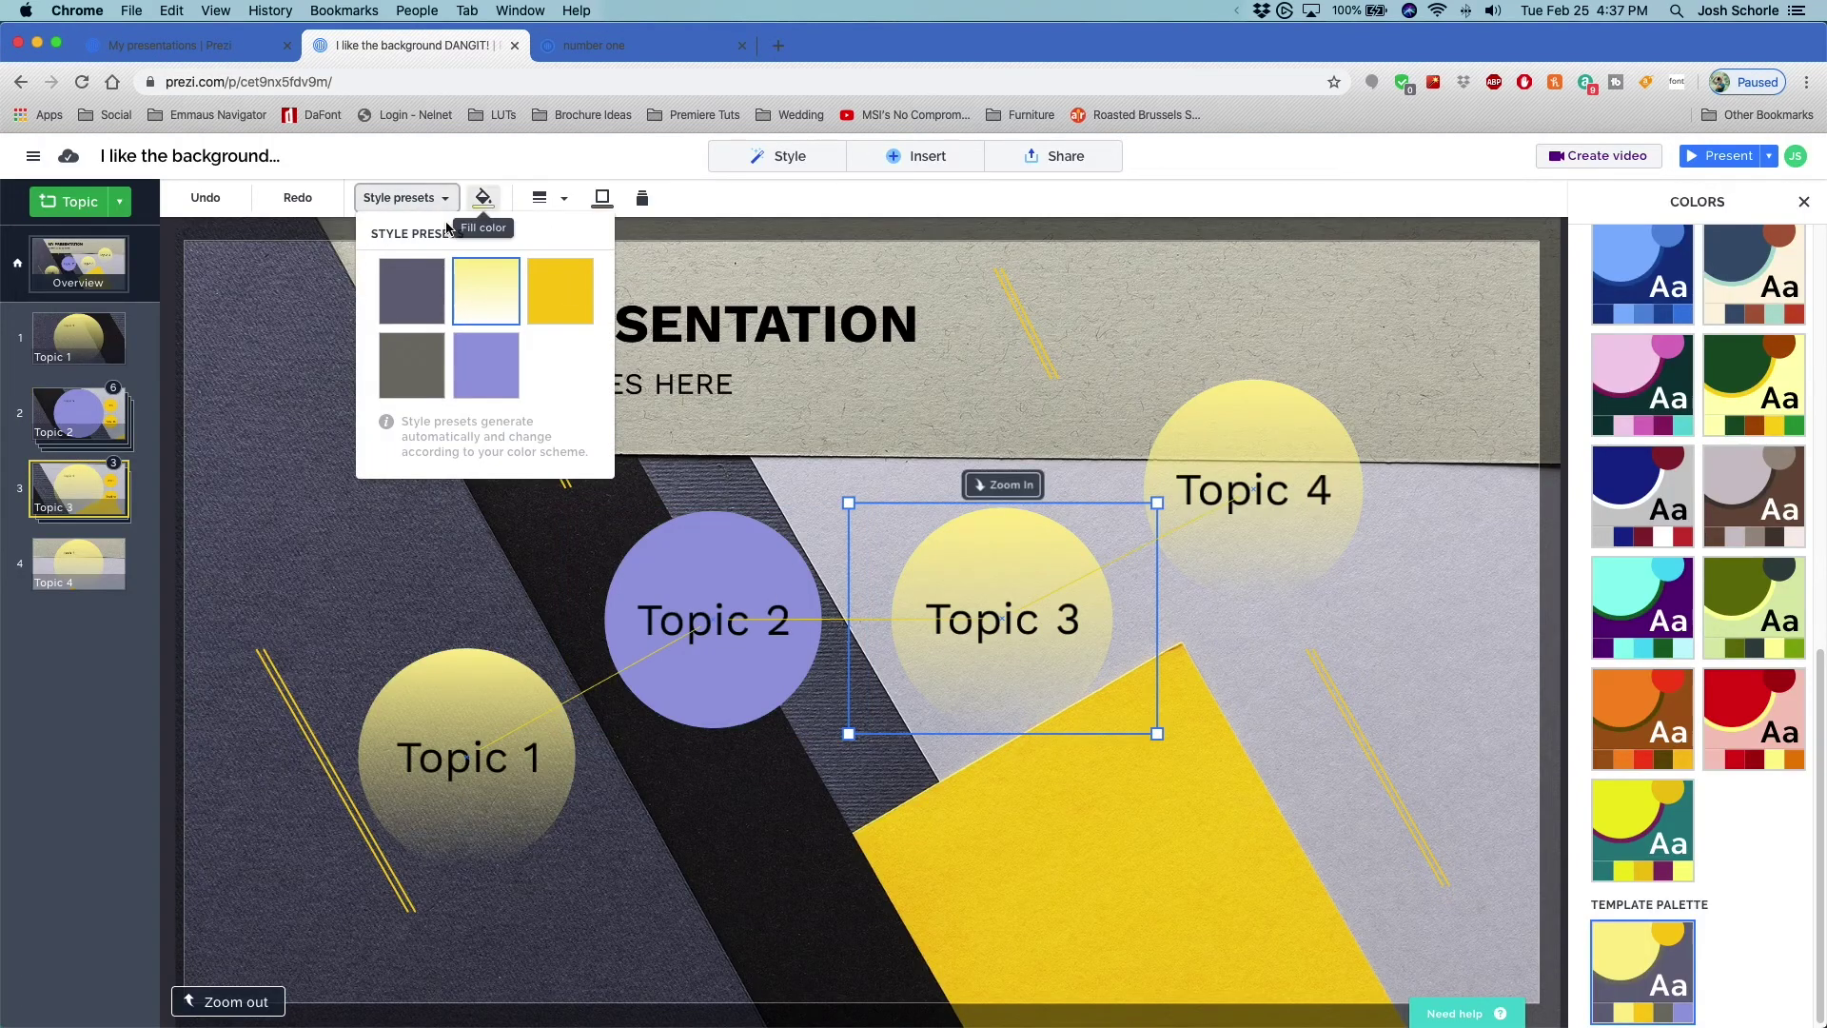
pyautogui.click(409, 199)
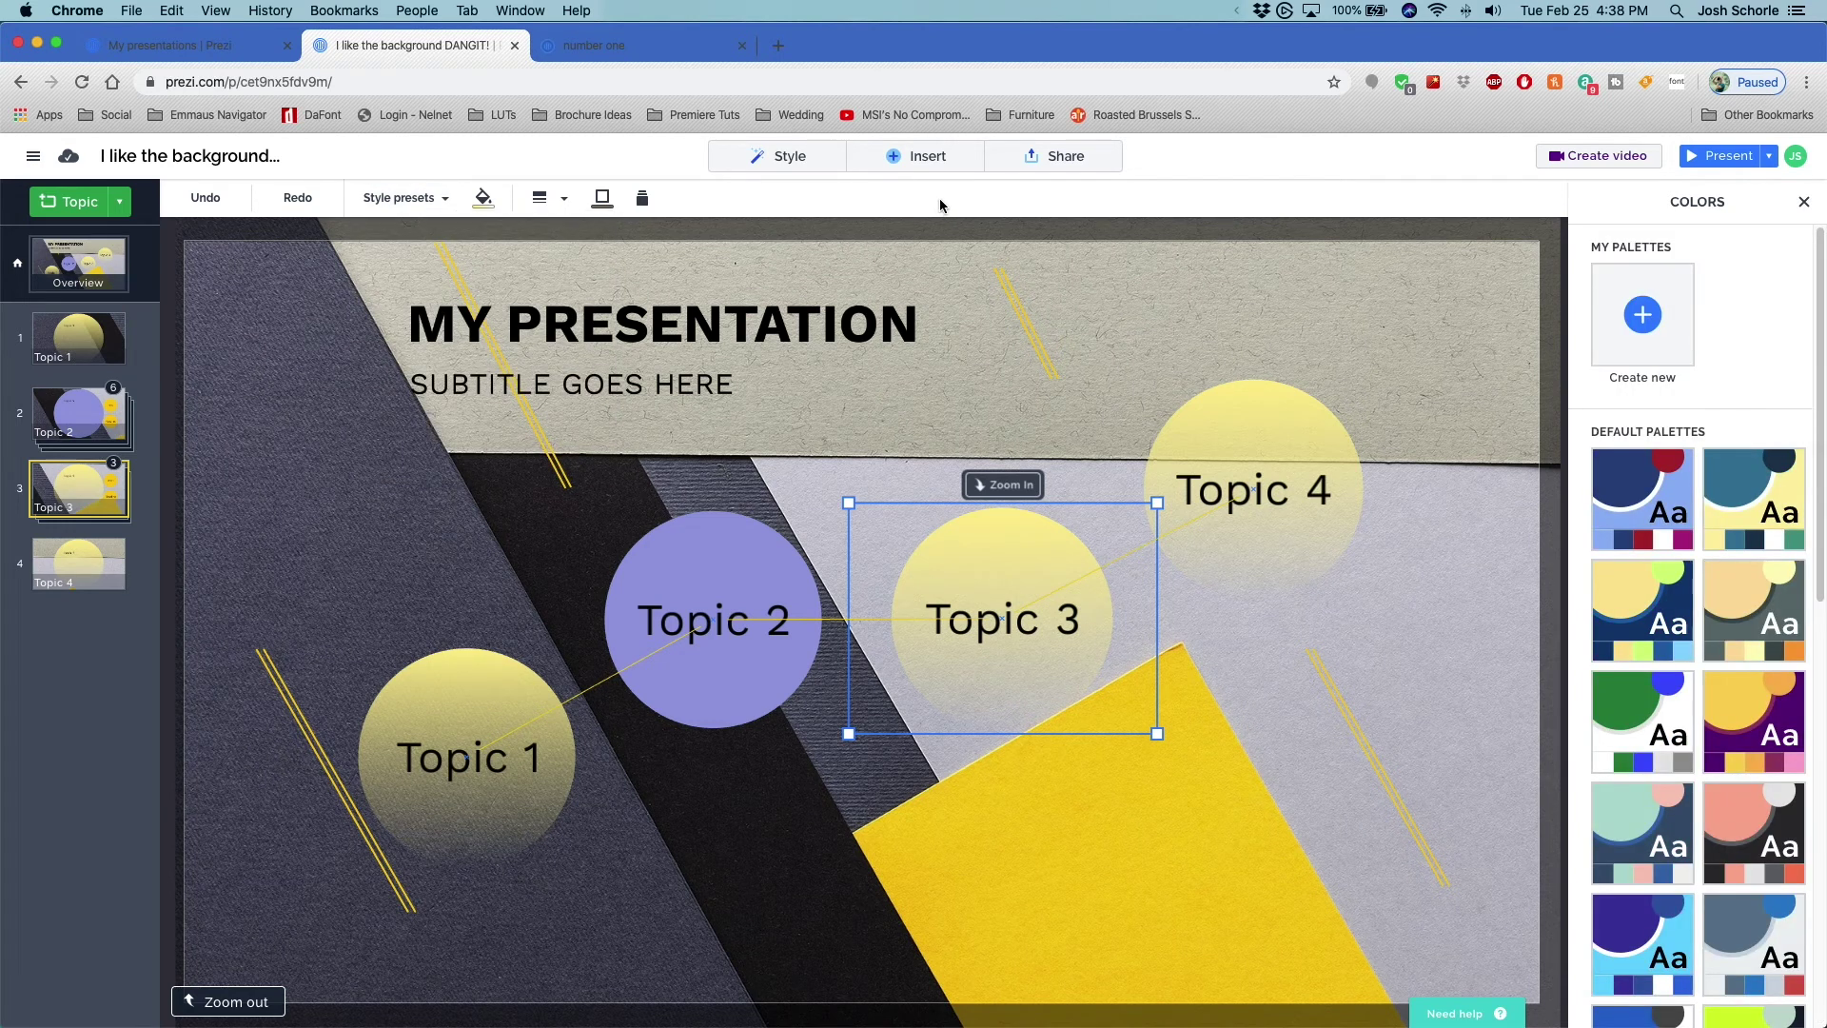
pyautogui.click(929, 158)
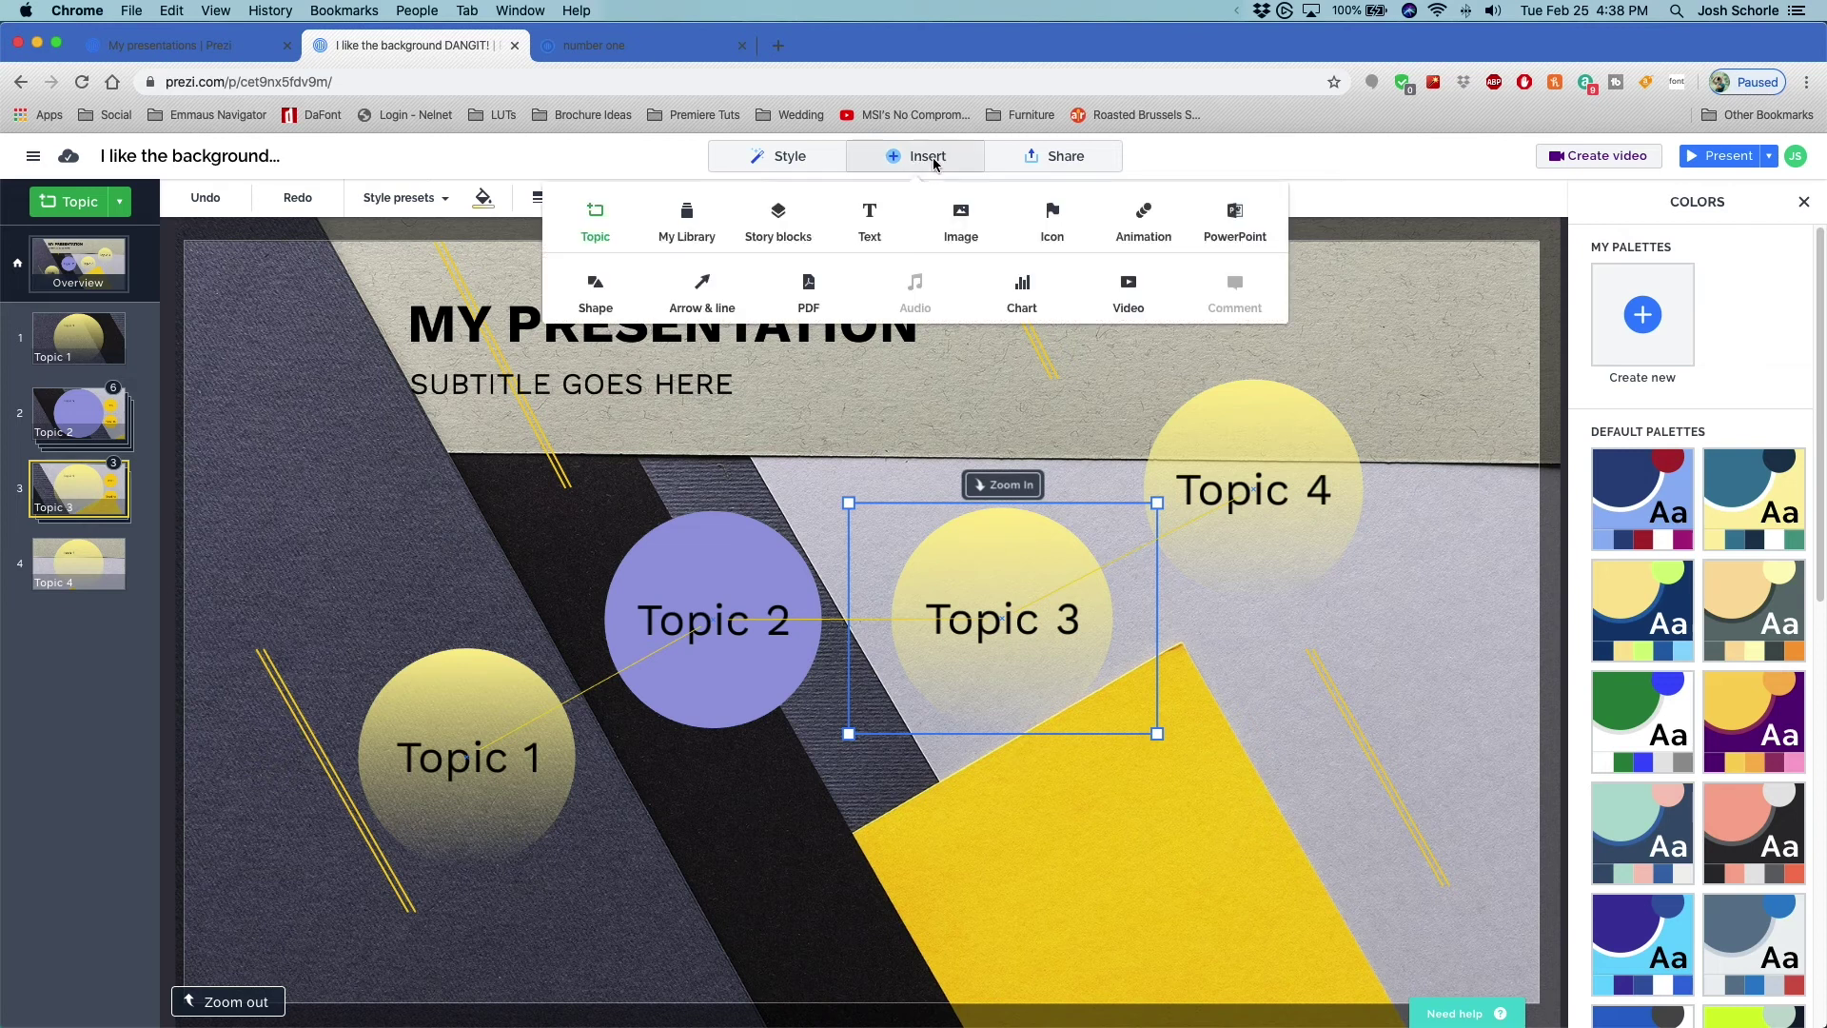
# Browse the ready-made Story blocks layouts in the Insert menu
pyautogui.click(782, 213)
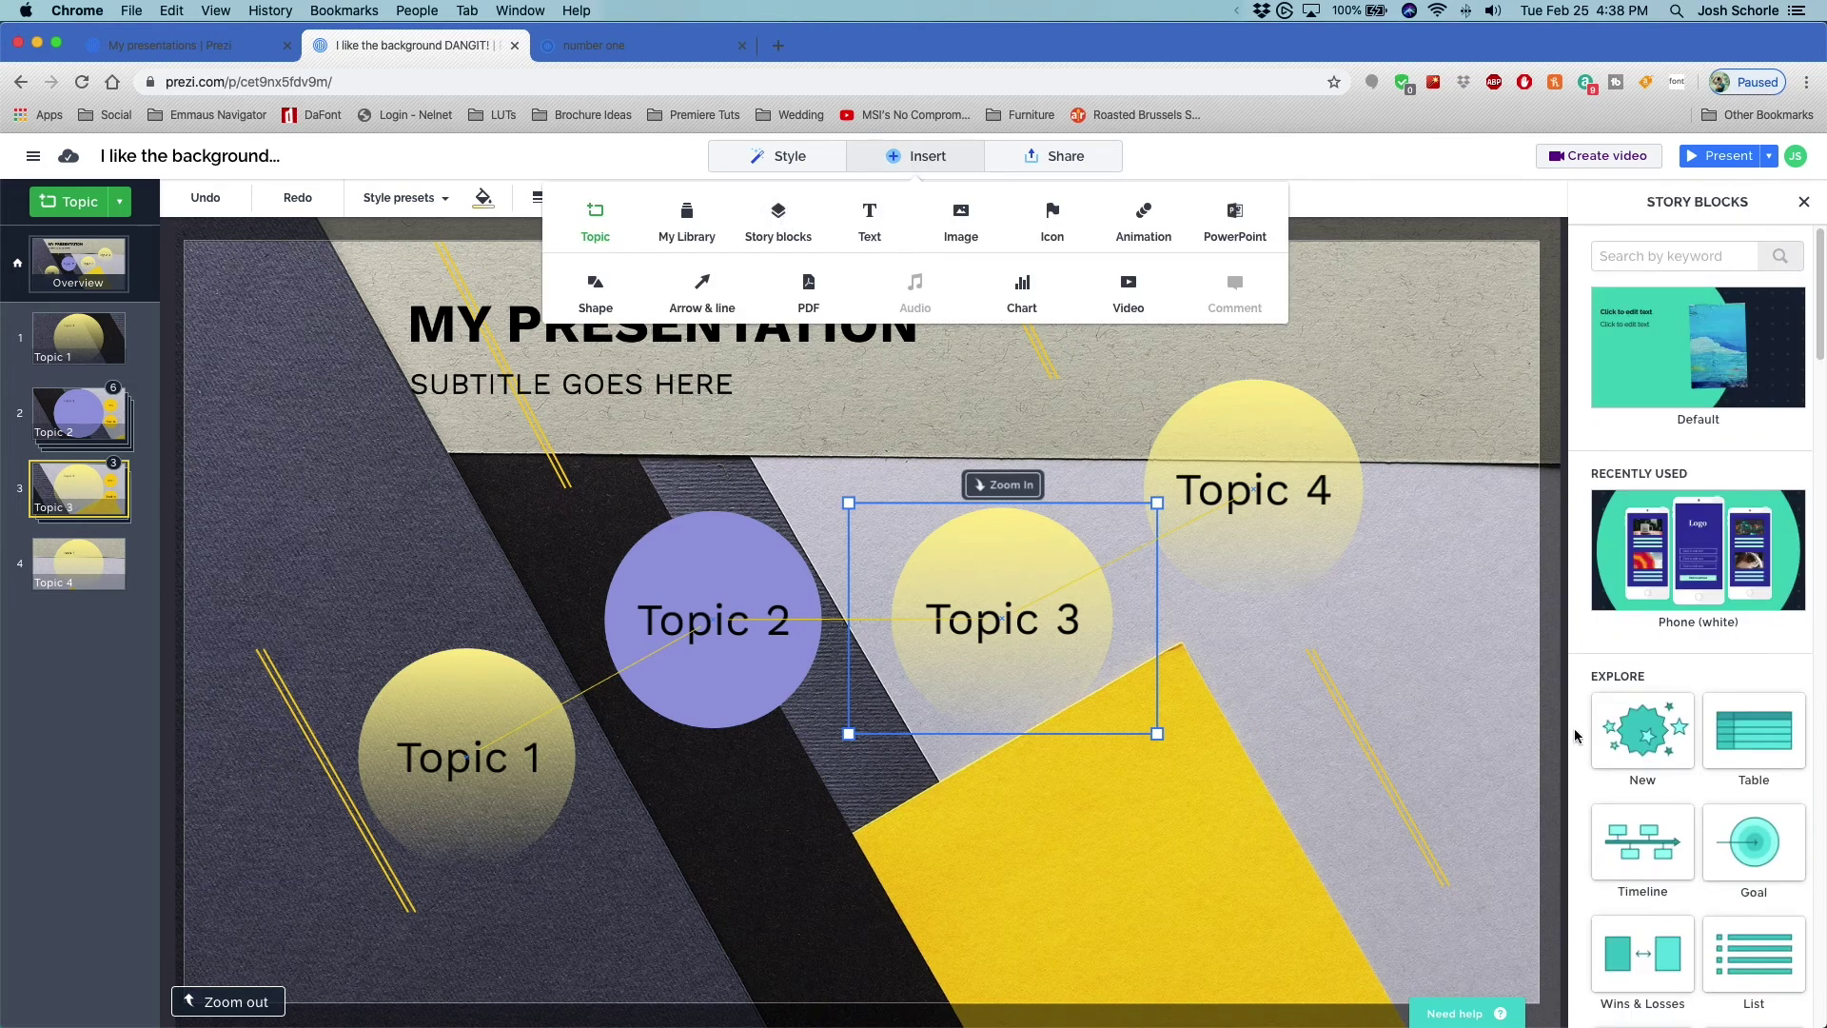
pyautogui.scroll(-3, 1674, 801)
pyautogui.scroll(-10, 1677, 802)
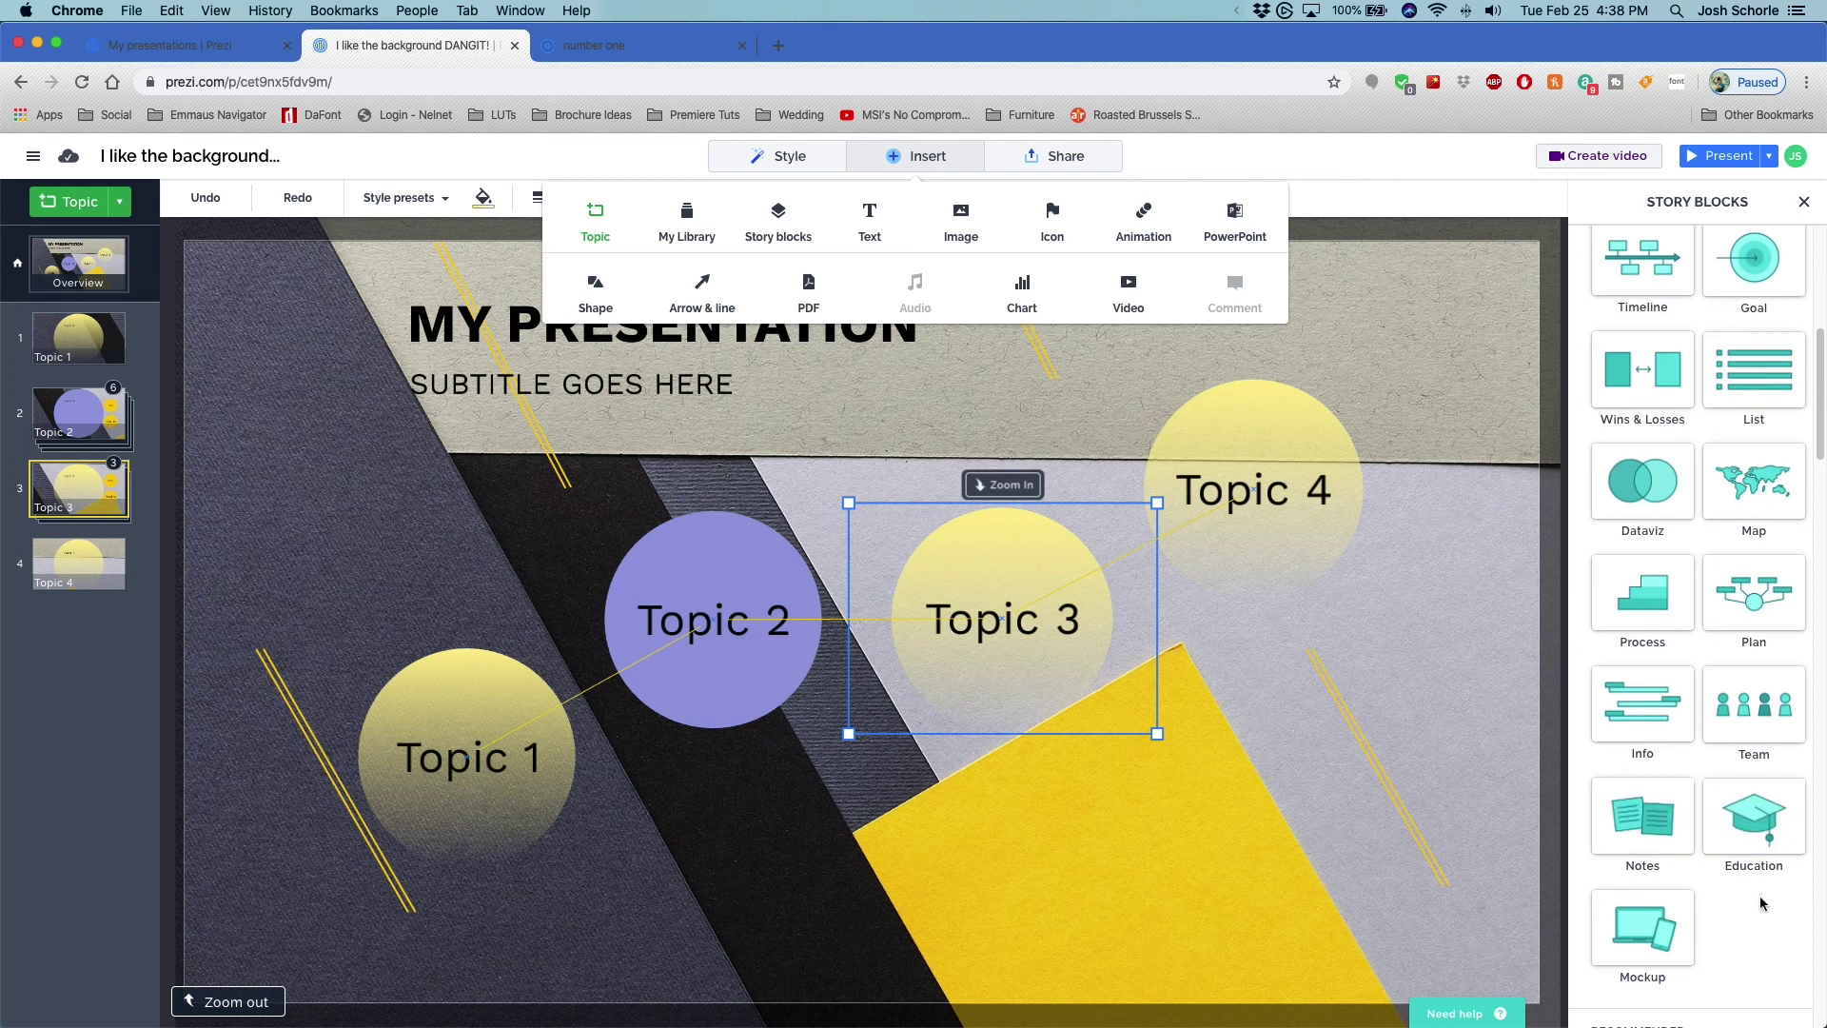
pyautogui.scroll(-4, 1695, 710)
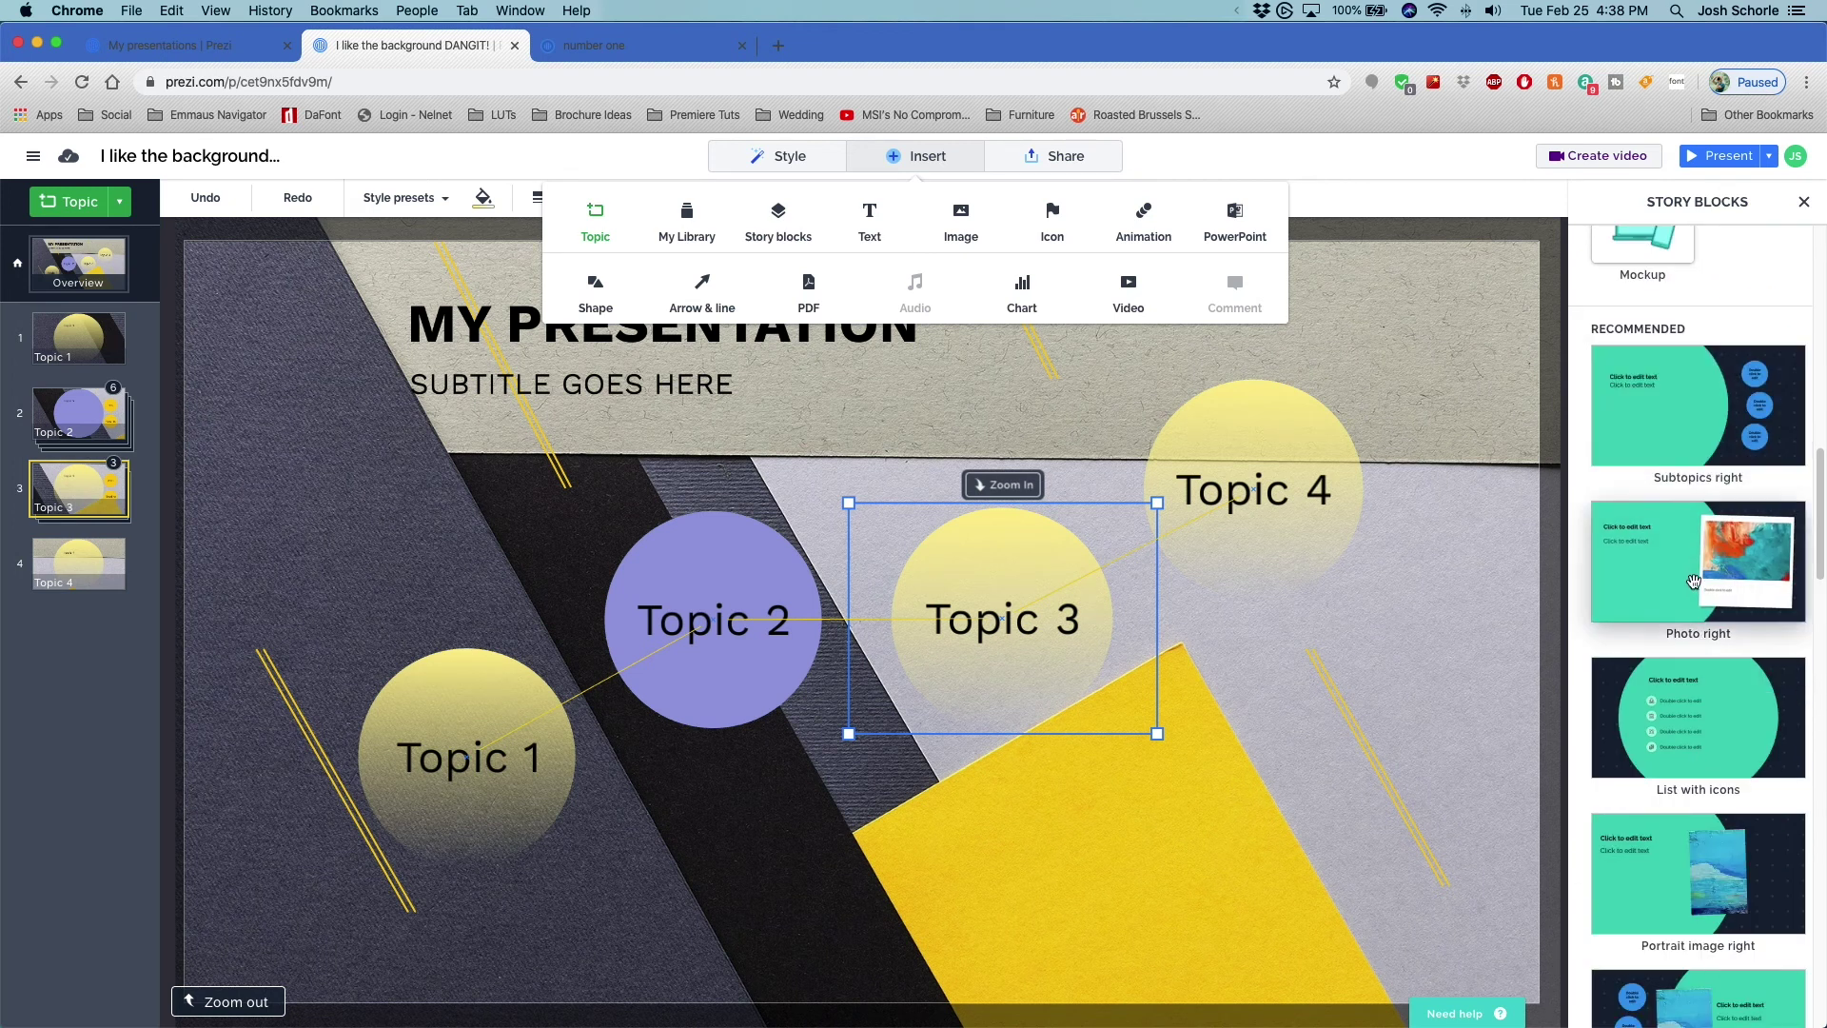
pyautogui.scroll(6, 1638, 471)
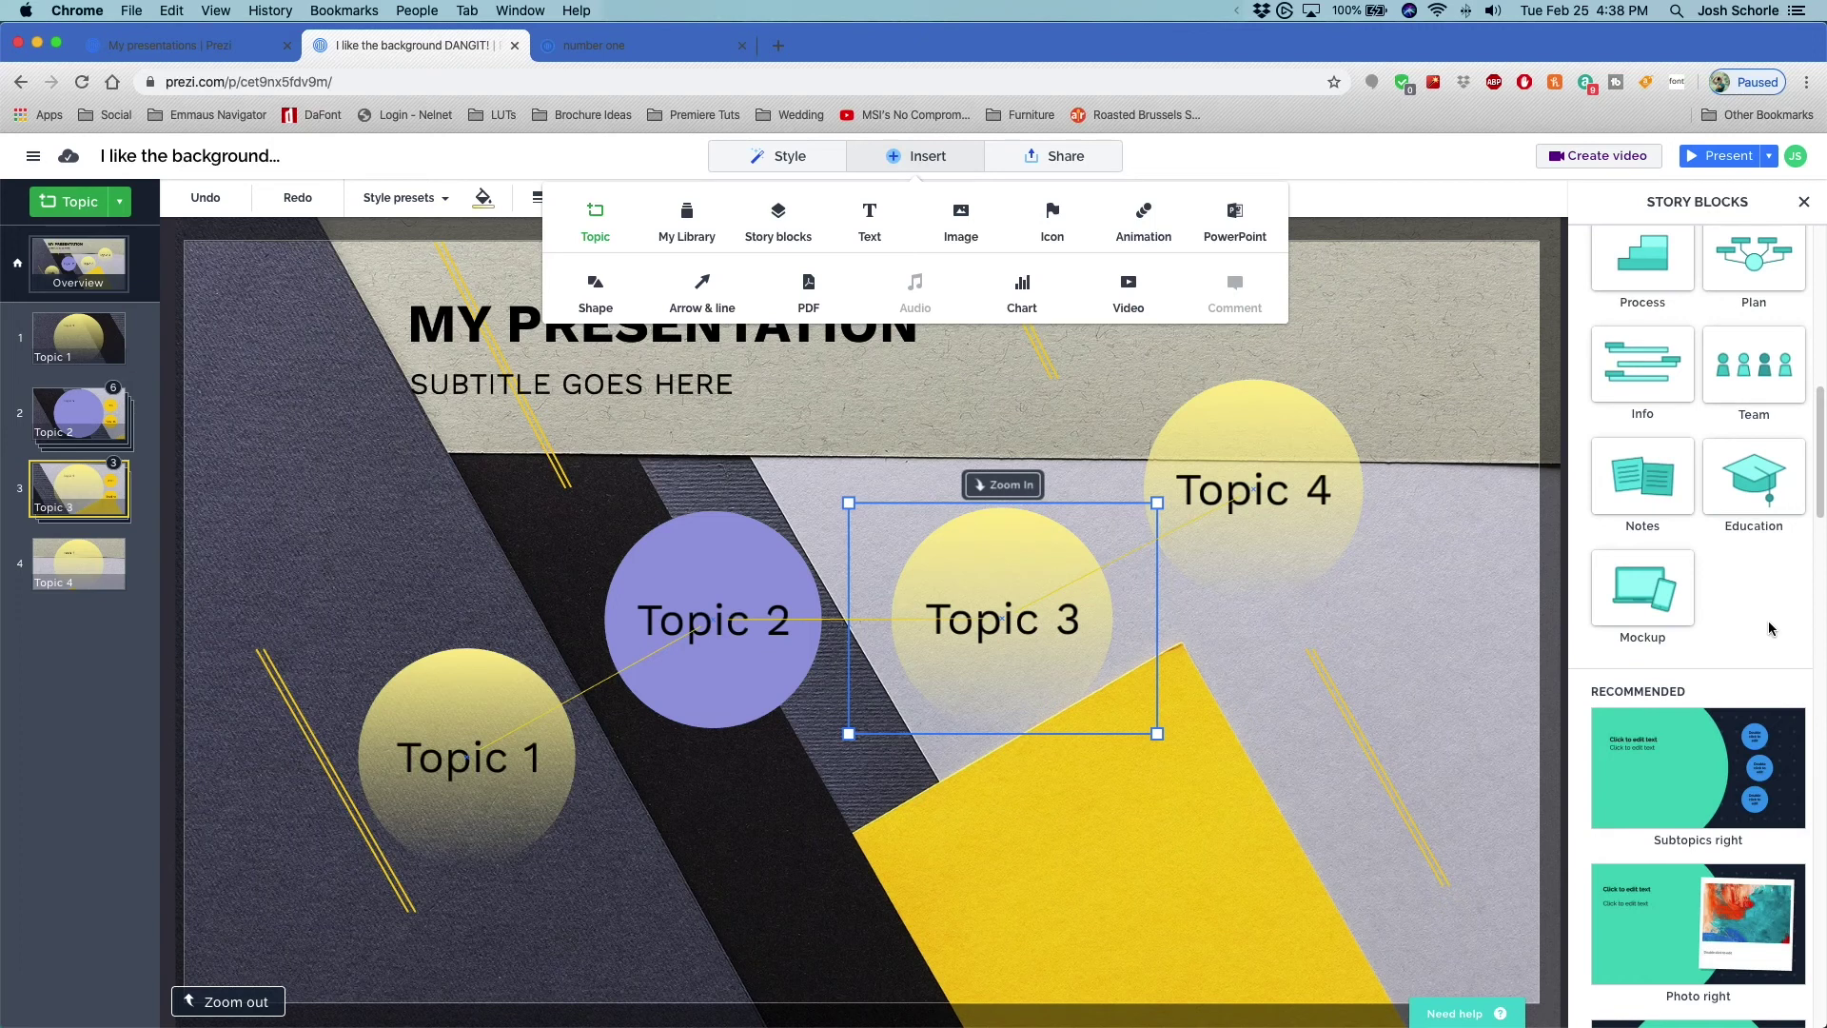
# Check the number one presentation's insert options, then return to the yellow-template presentation
pyautogui.hotkey('ctrl', 'Tab')
pyautogui.click(859, 152)
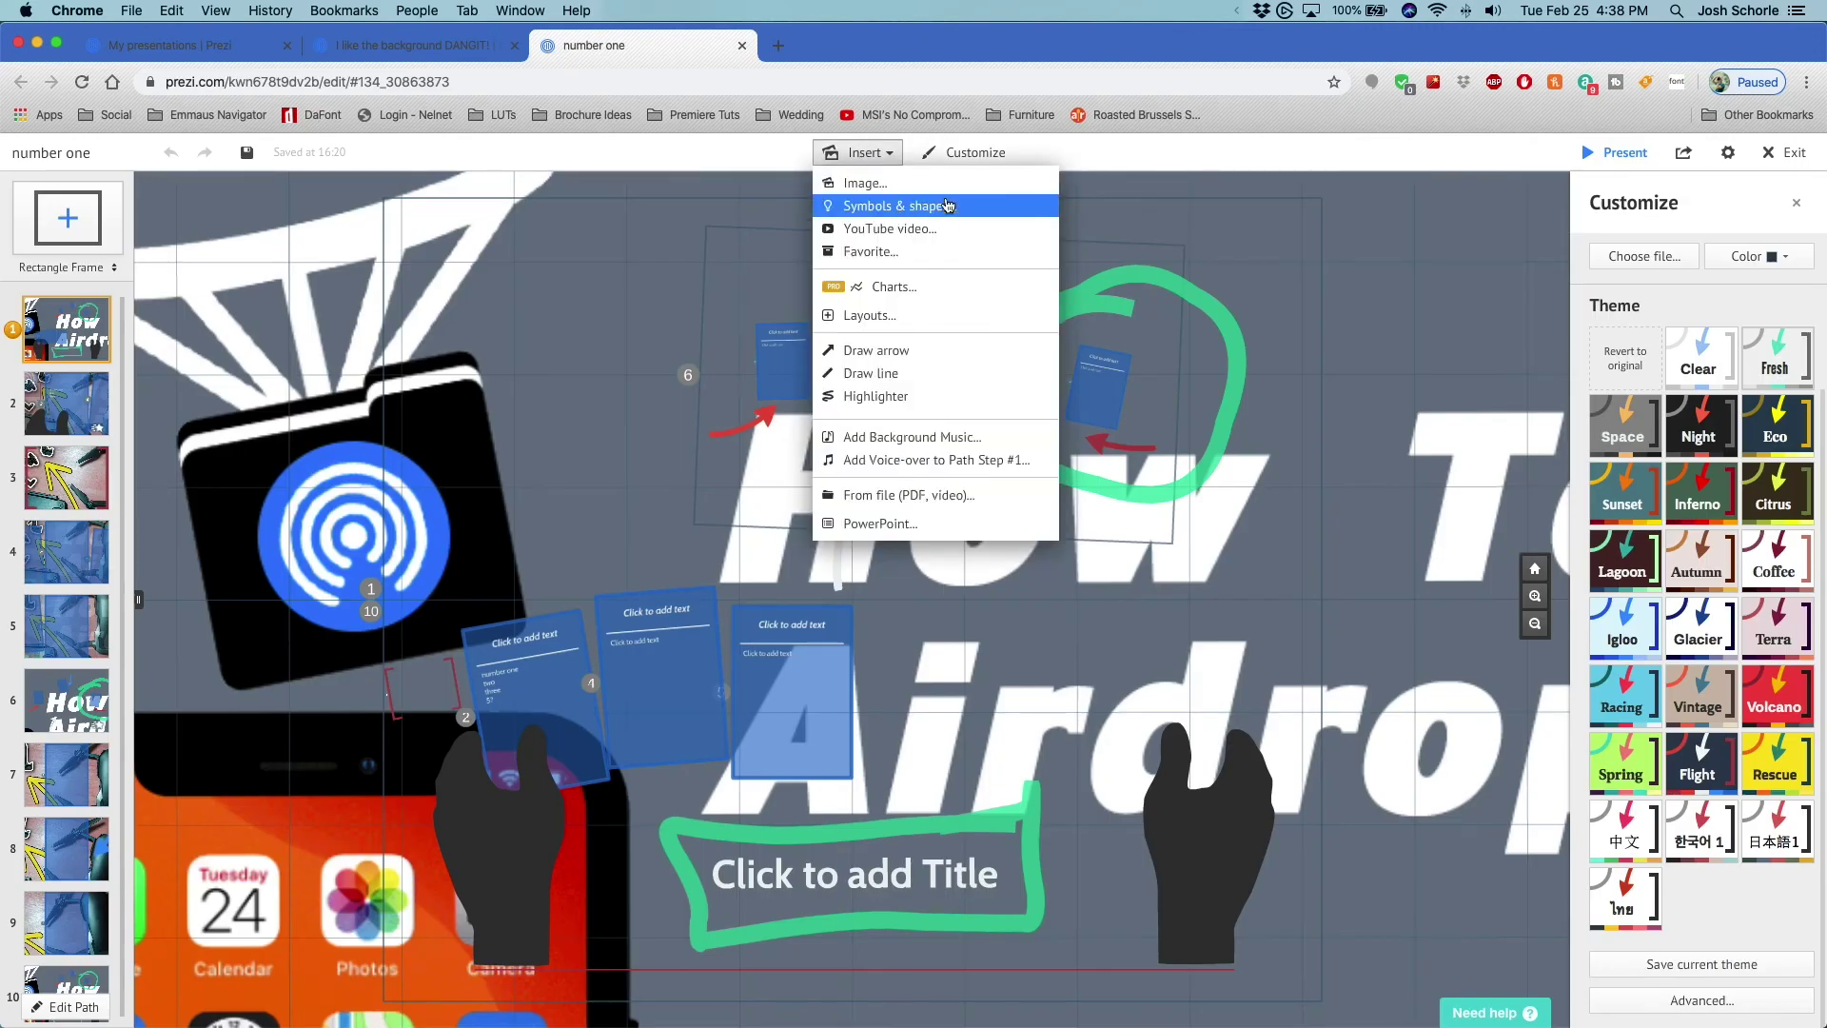
pyautogui.click(381, 50)
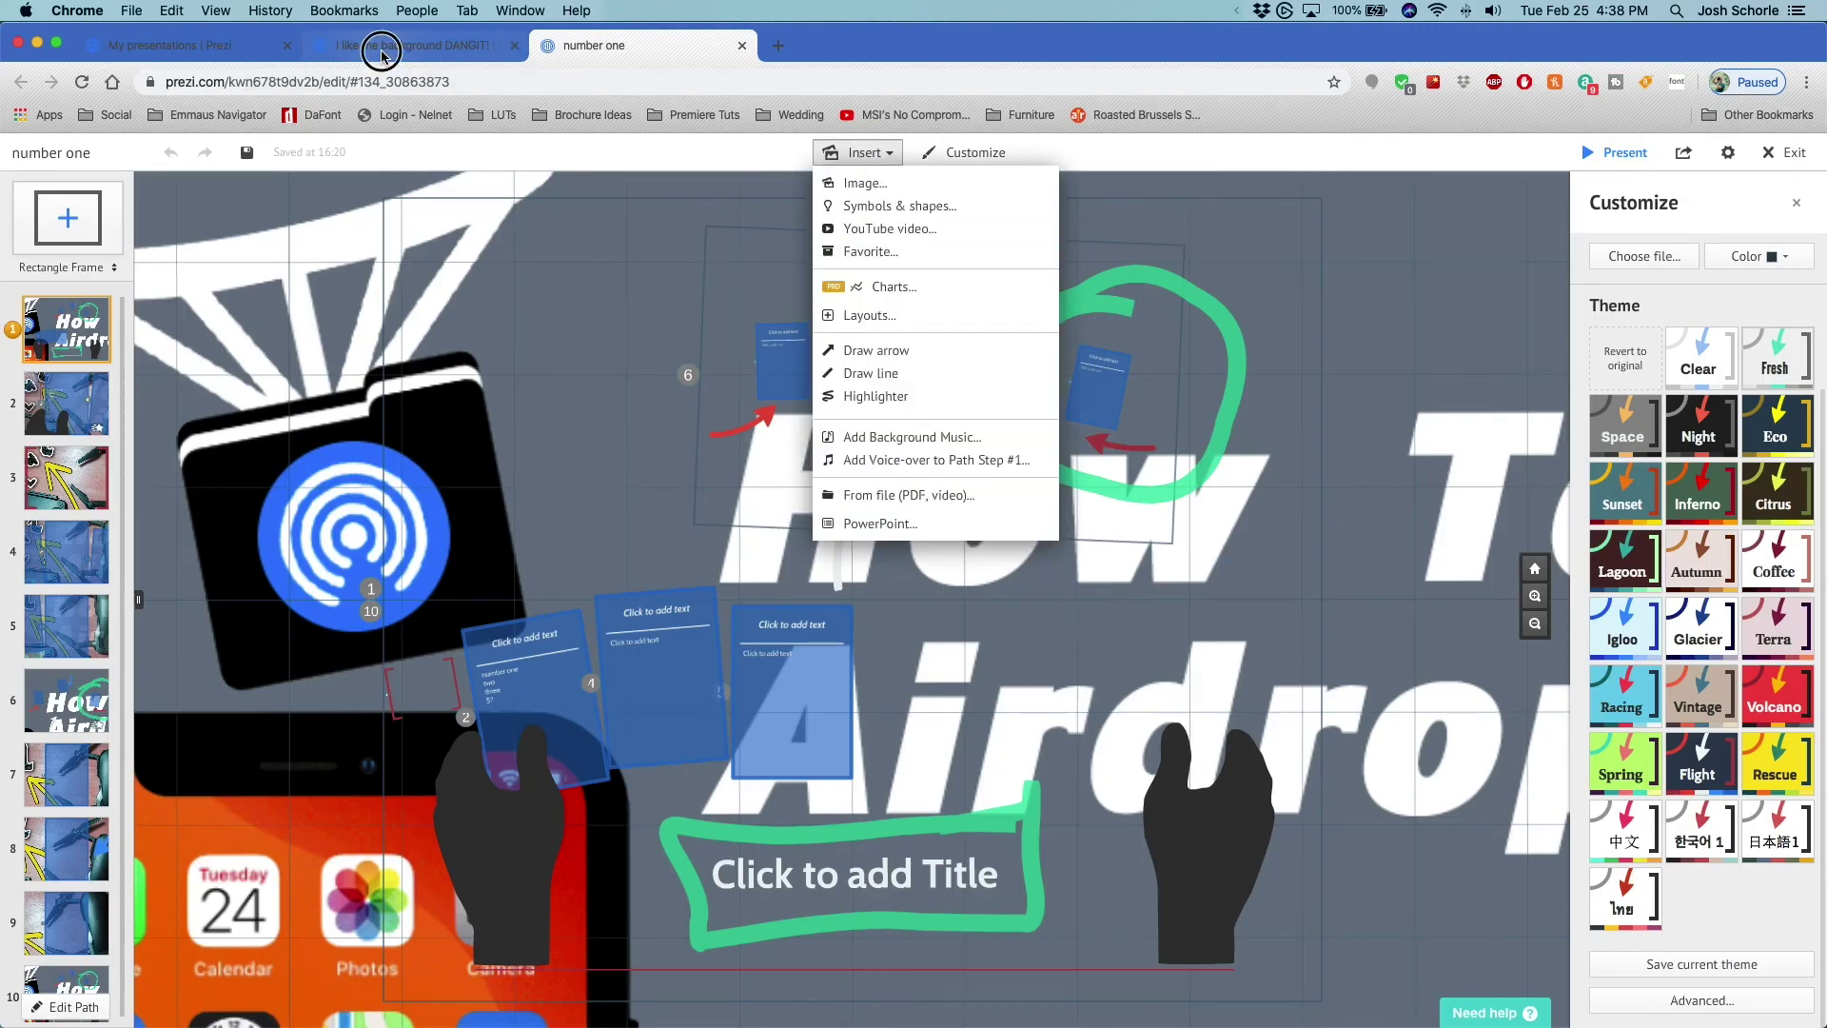
# Scroll through the recommended icons in the Icons library, then switch to number one
pyautogui.click(1052, 219)
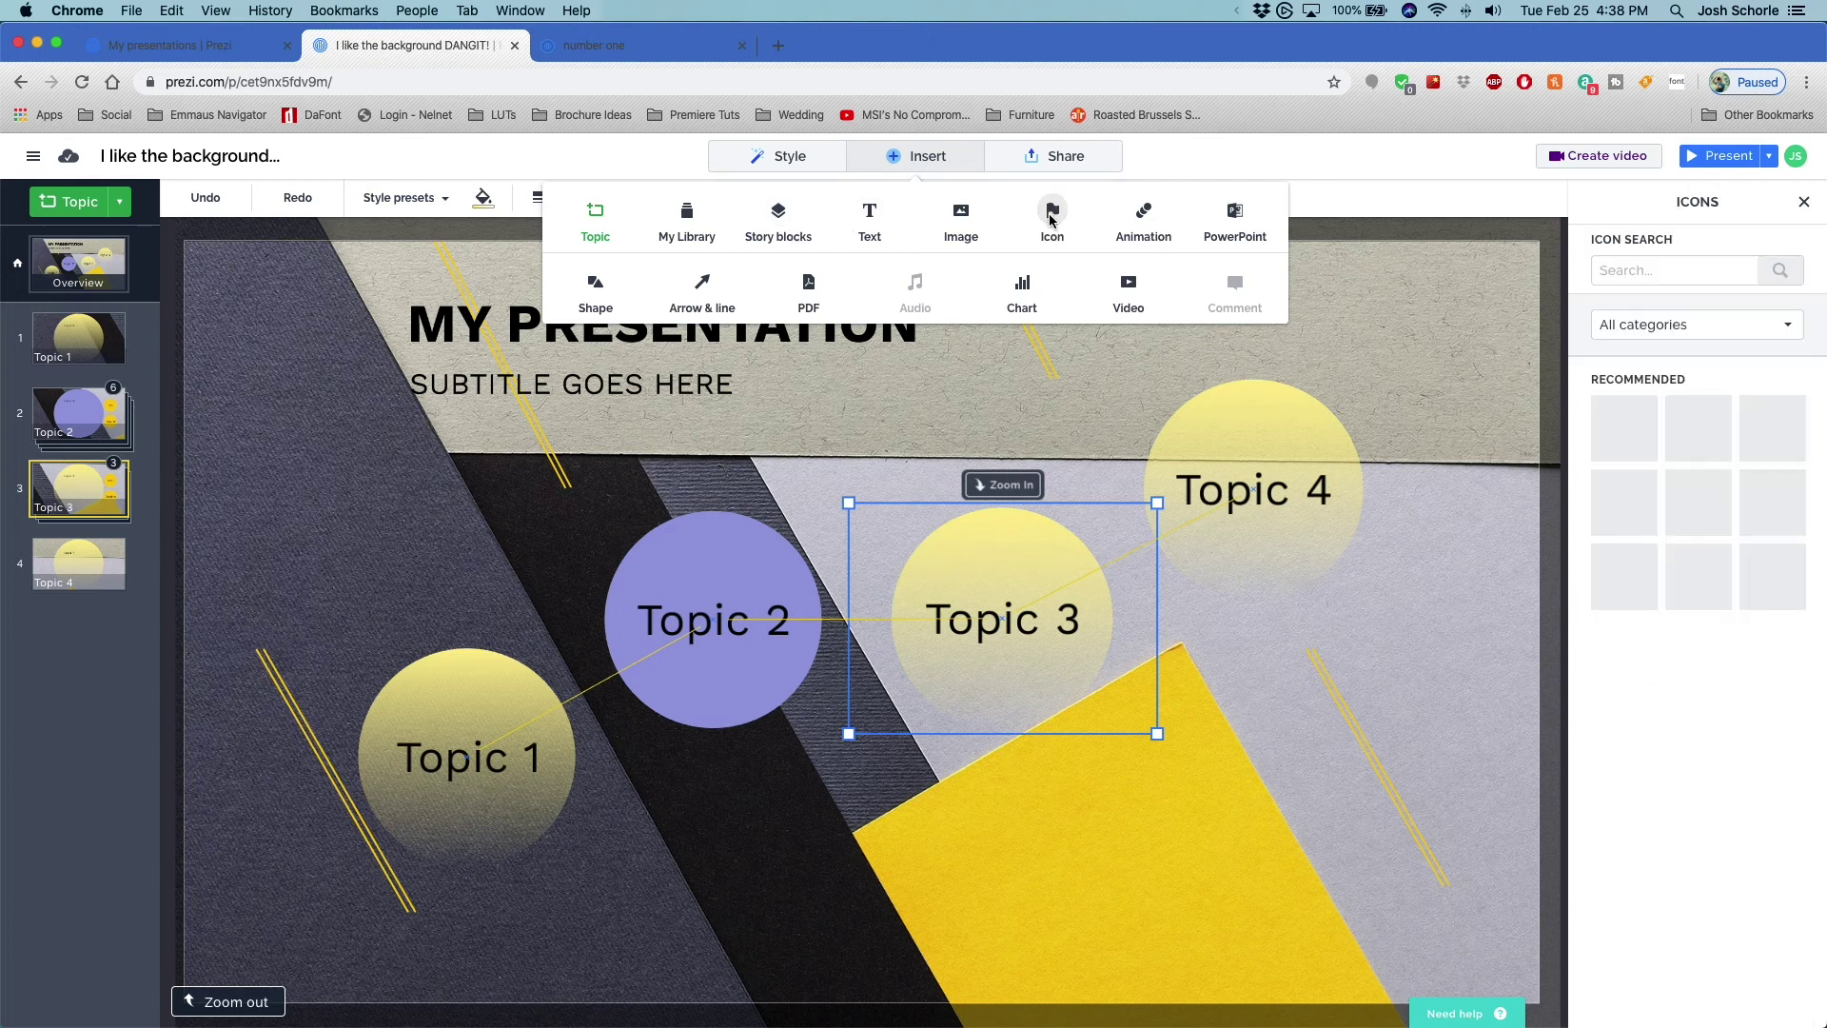
pyautogui.scroll(-5, 1716, 647)
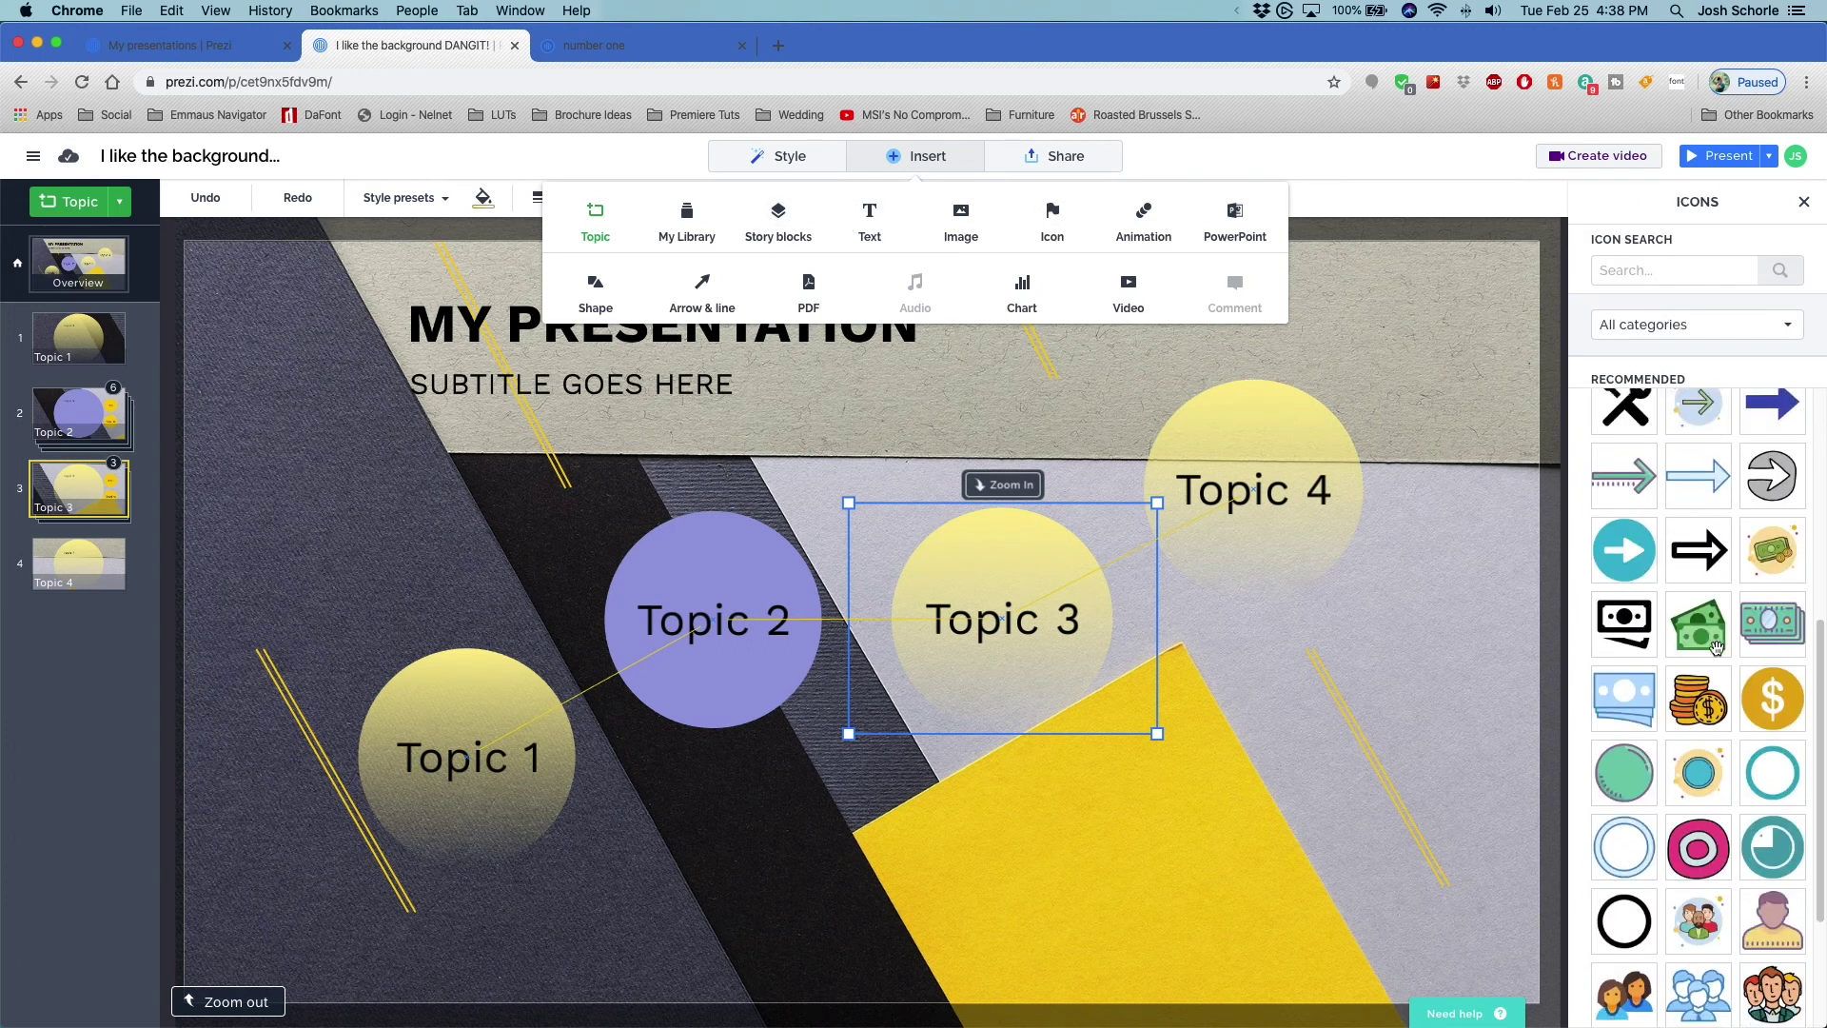
pyautogui.click(663, 49)
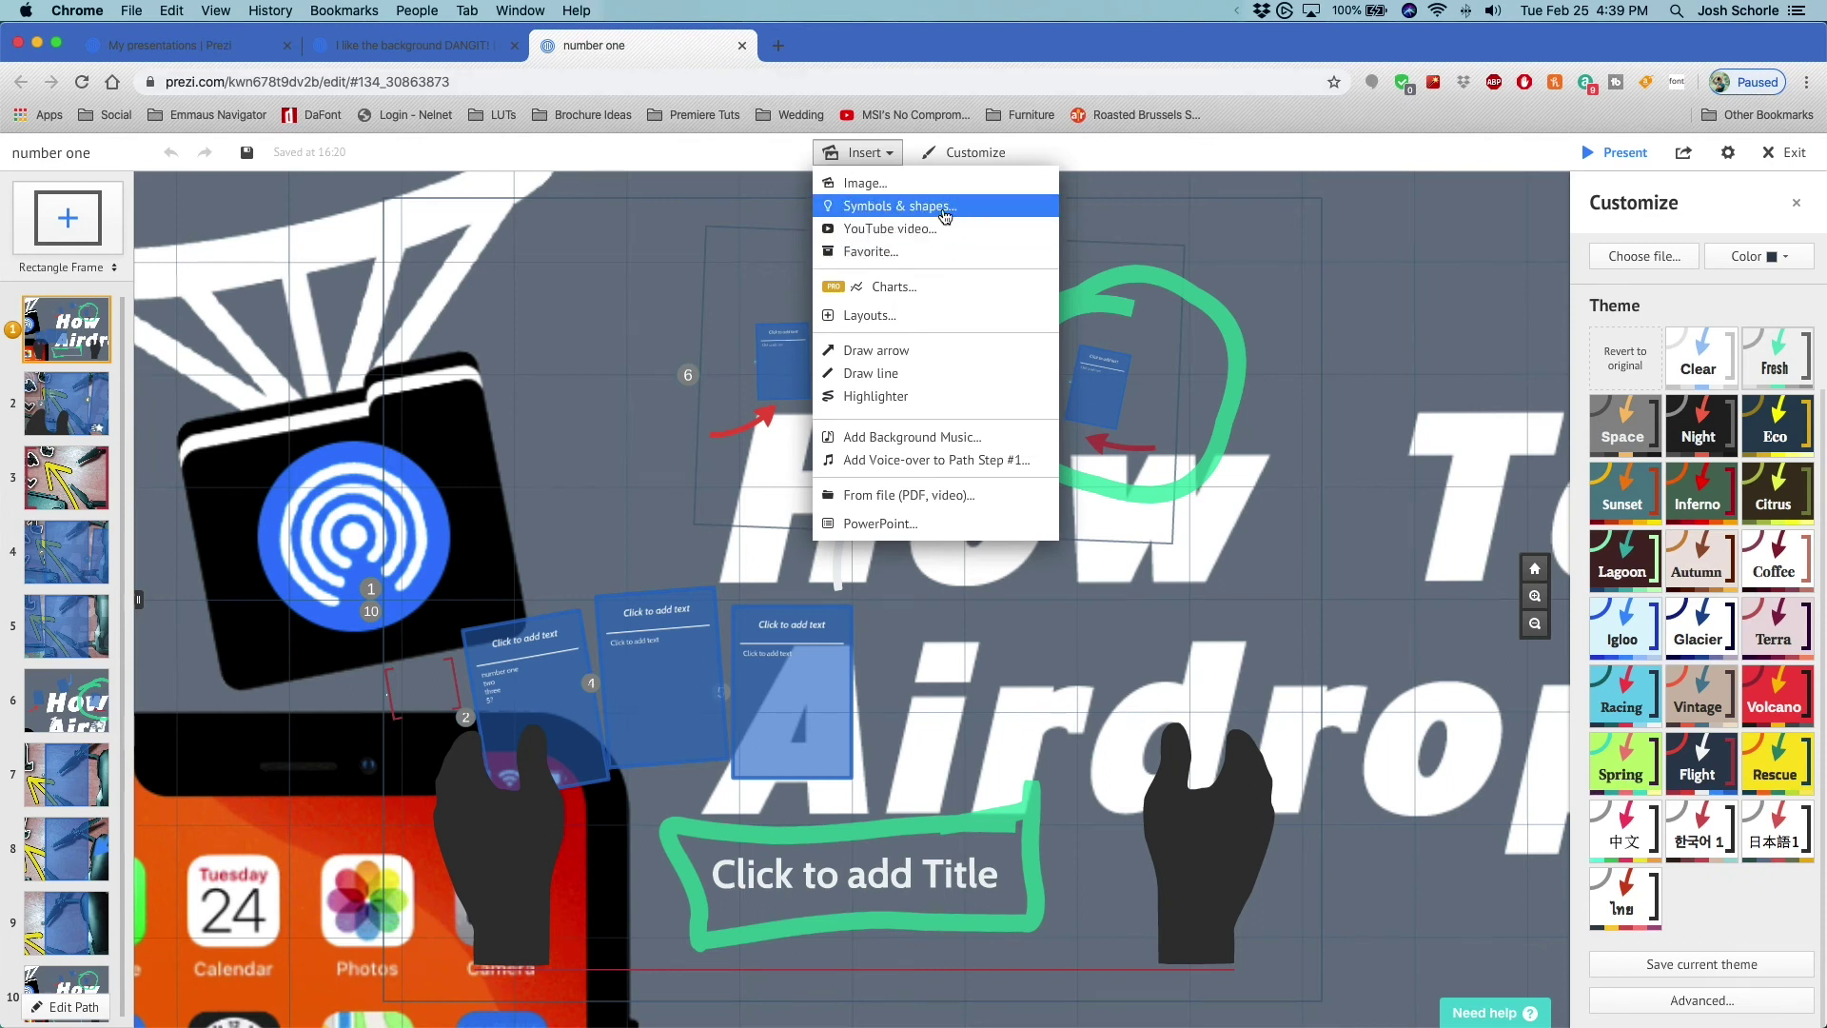
# Browse the basic Shapes and Stickers sets under Symbols & shapes
pyautogui.click(940, 206)
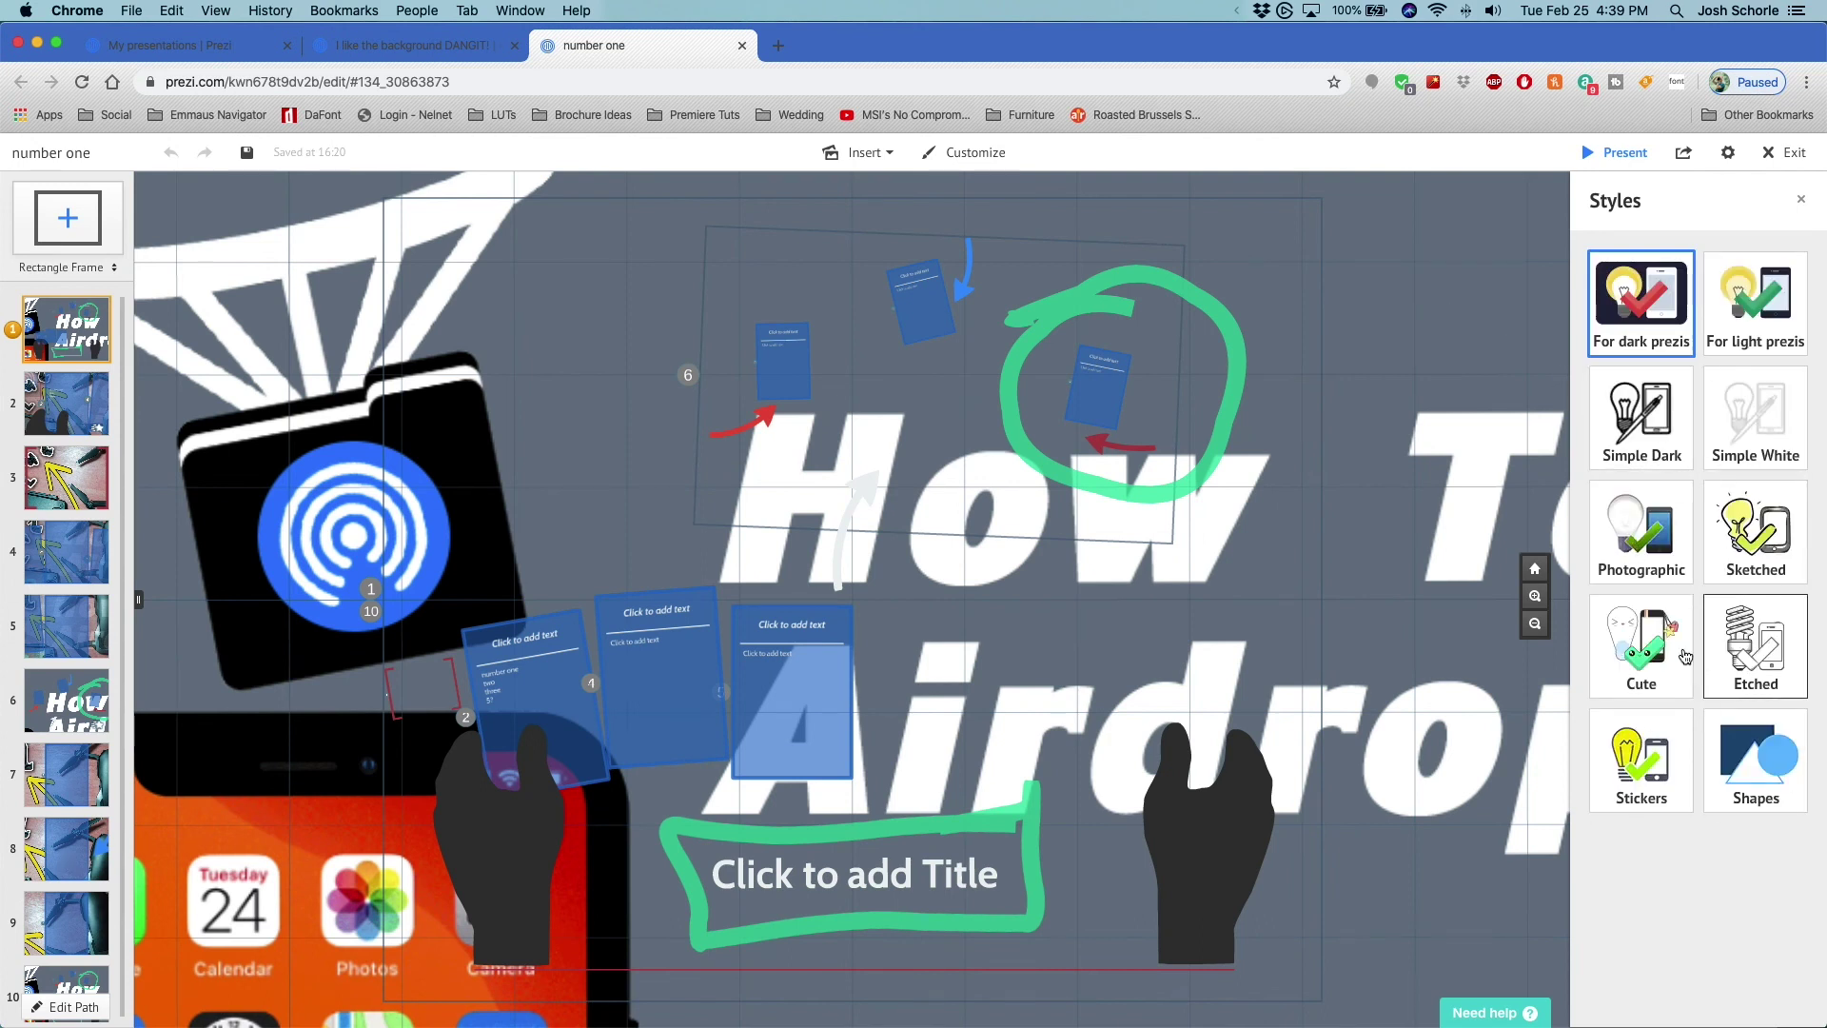
pyautogui.click(1768, 749)
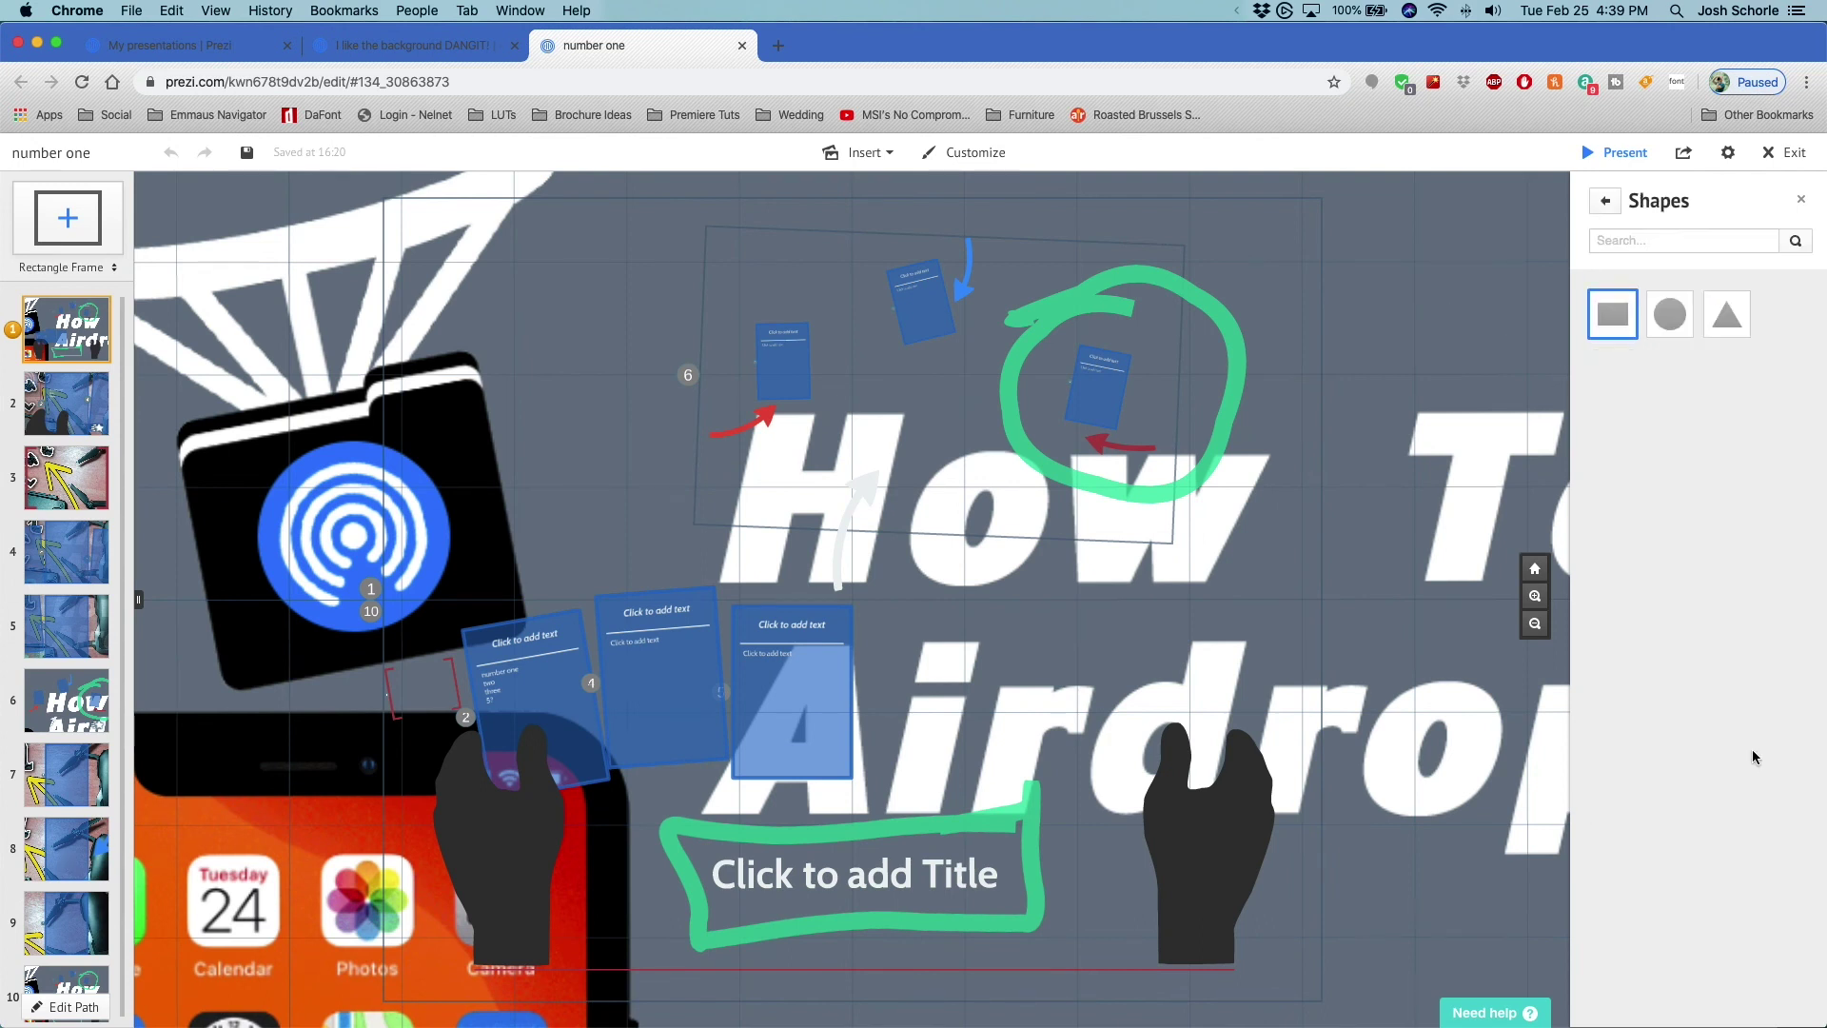
pyautogui.click(1605, 200)
pyautogui.click(1784, 942)
pyautogui.scroll(-5, 1694, 619)
# Scroll the icon library and check the category list, keeping All categories, without adding icons
pyautogui.click(382, 48)
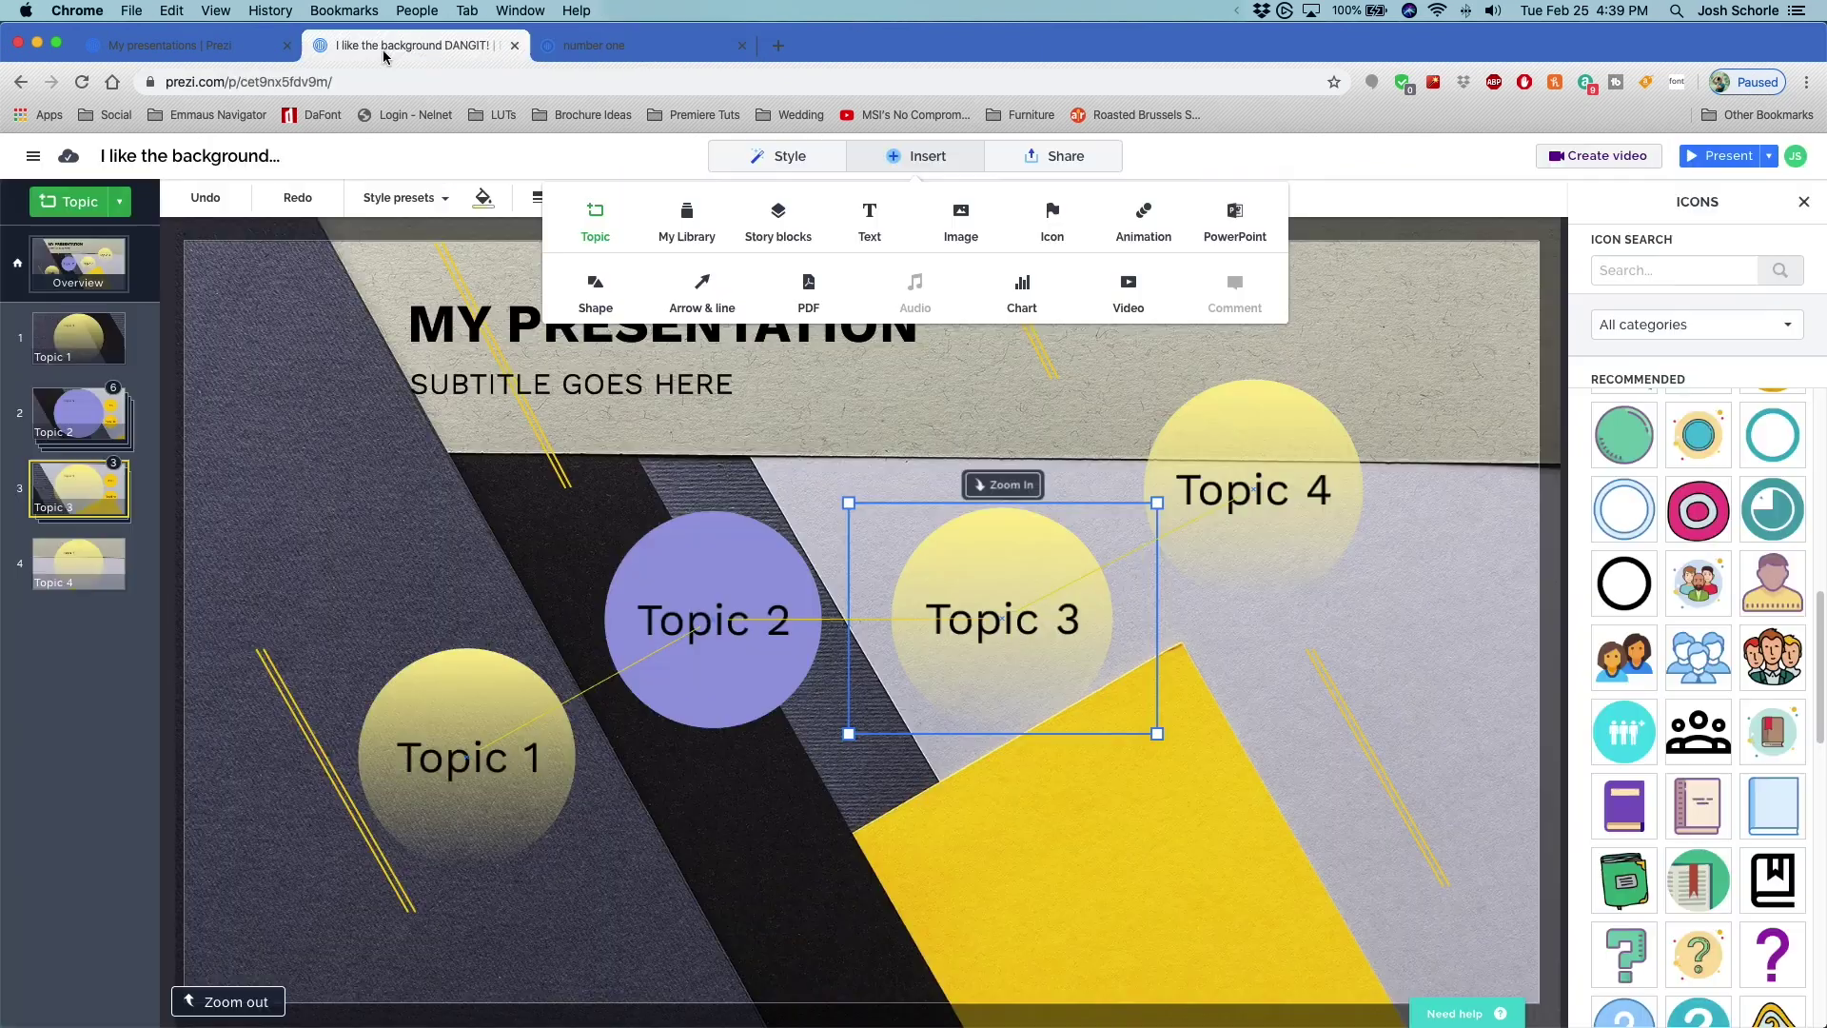
pyautogui.scroll(-20, 1664, 776)
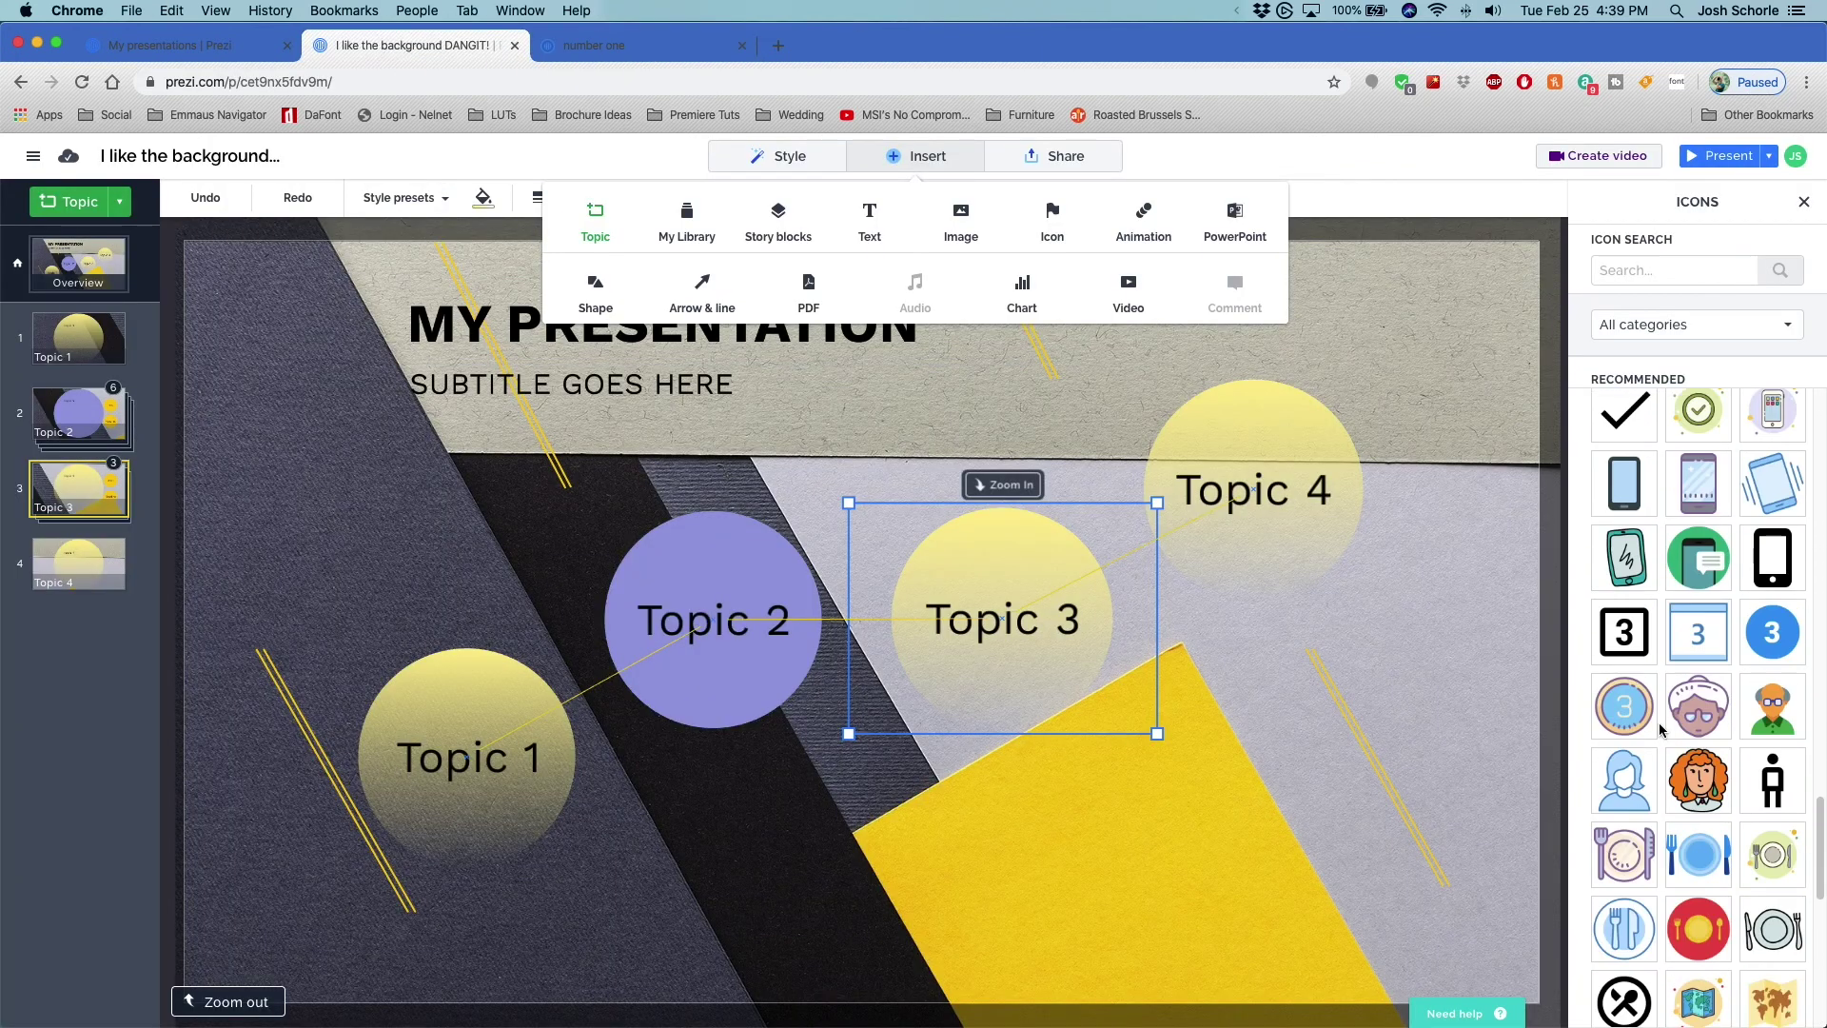
pyautogui.scroll(-4, 1661, 730)
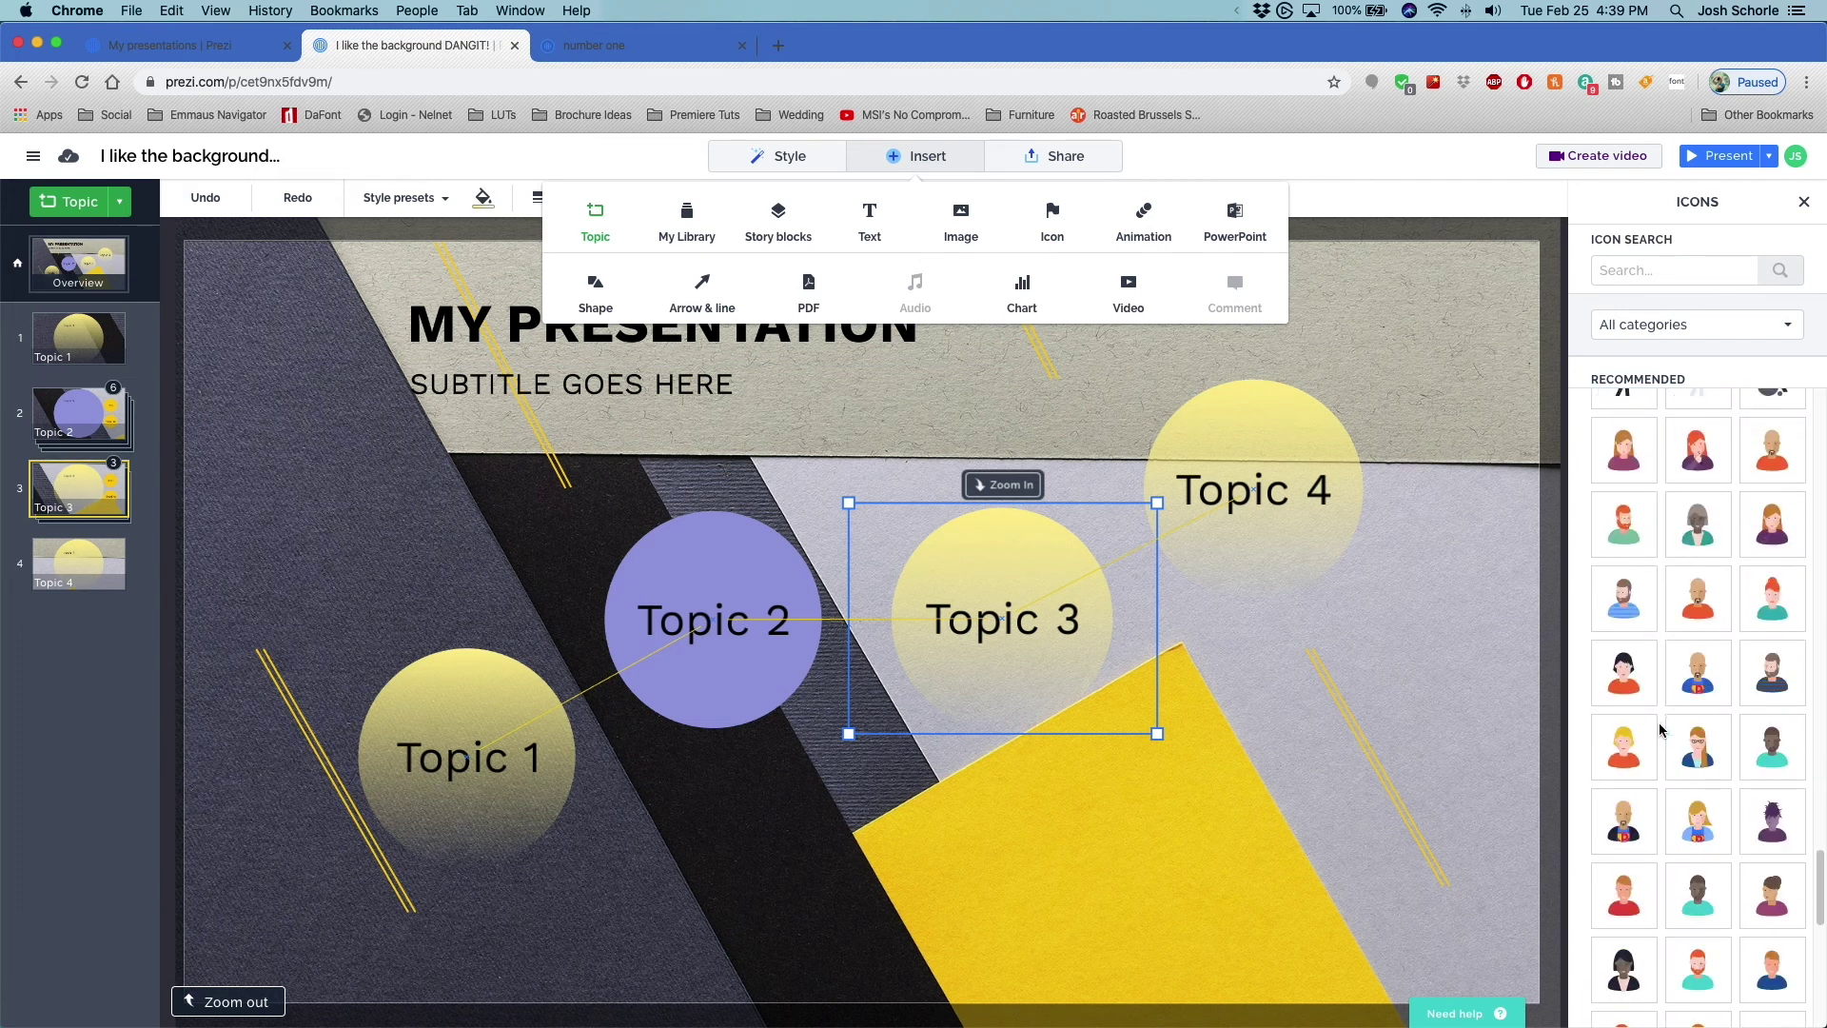
pyautogui.scroll(-5, 1660, 730)
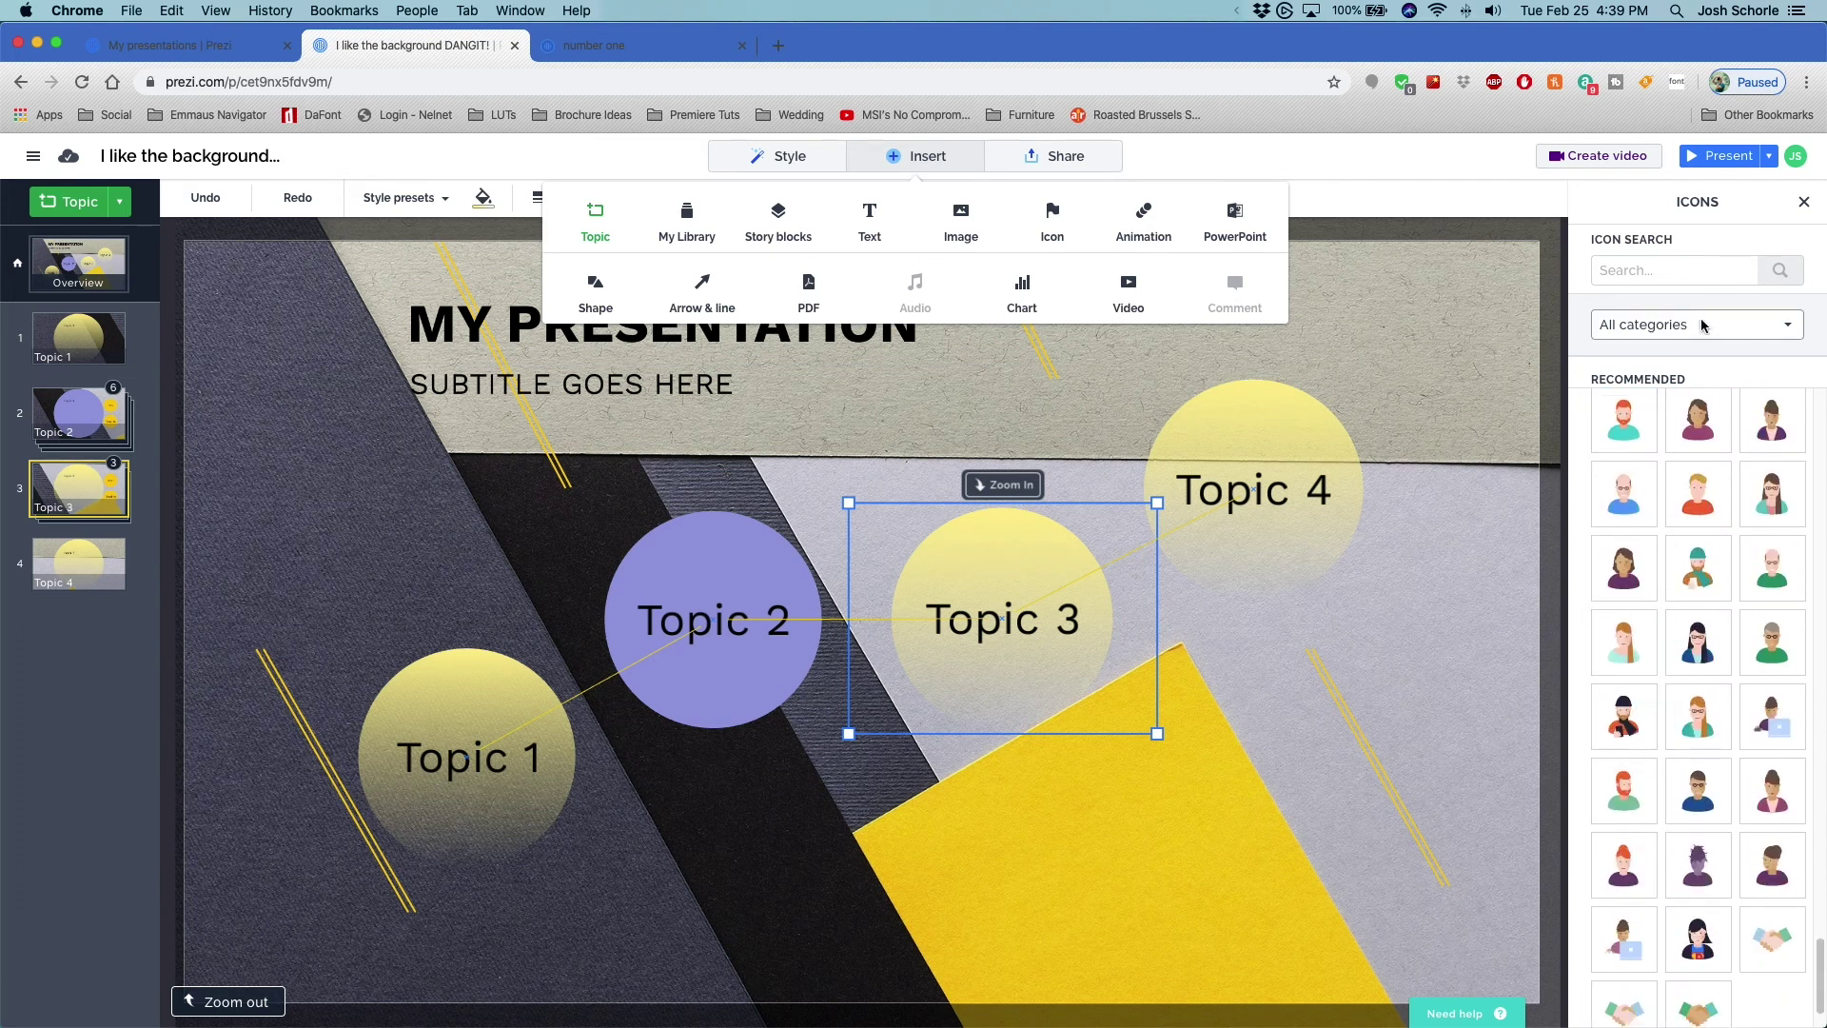
pyautogui.click(1726, 327)
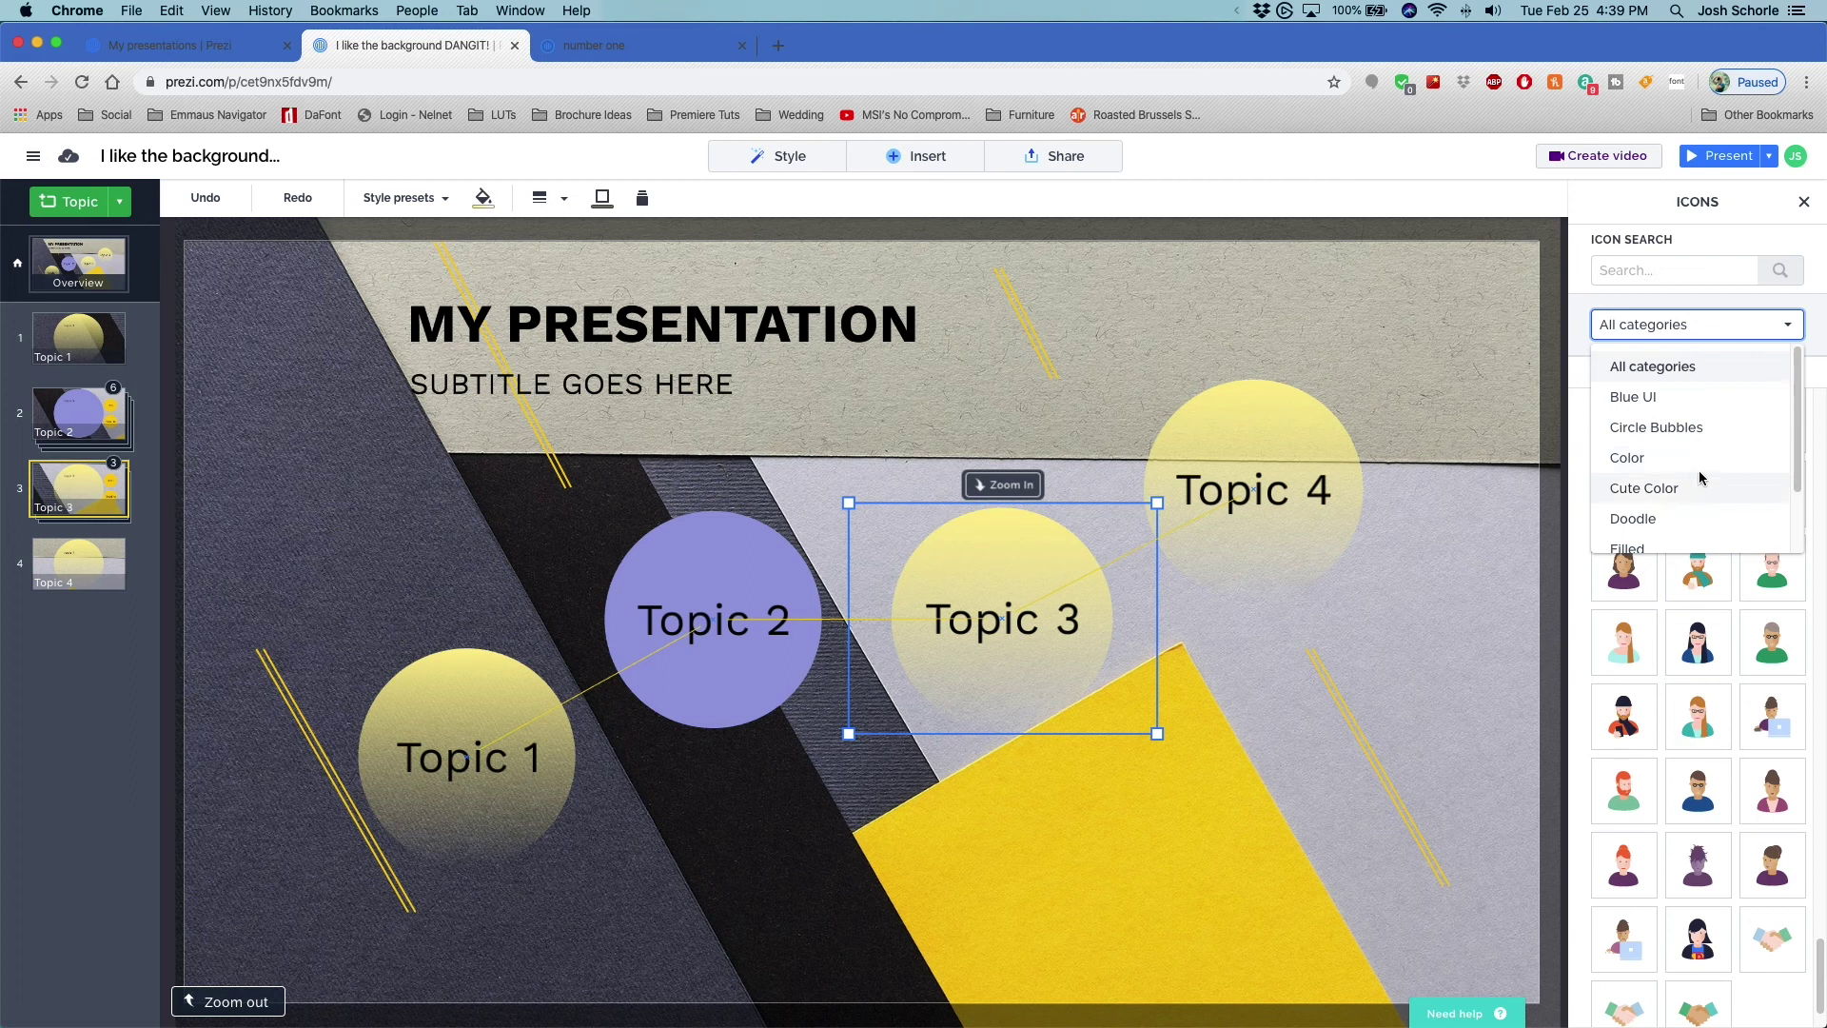
pyautogui.click(1653, 367)
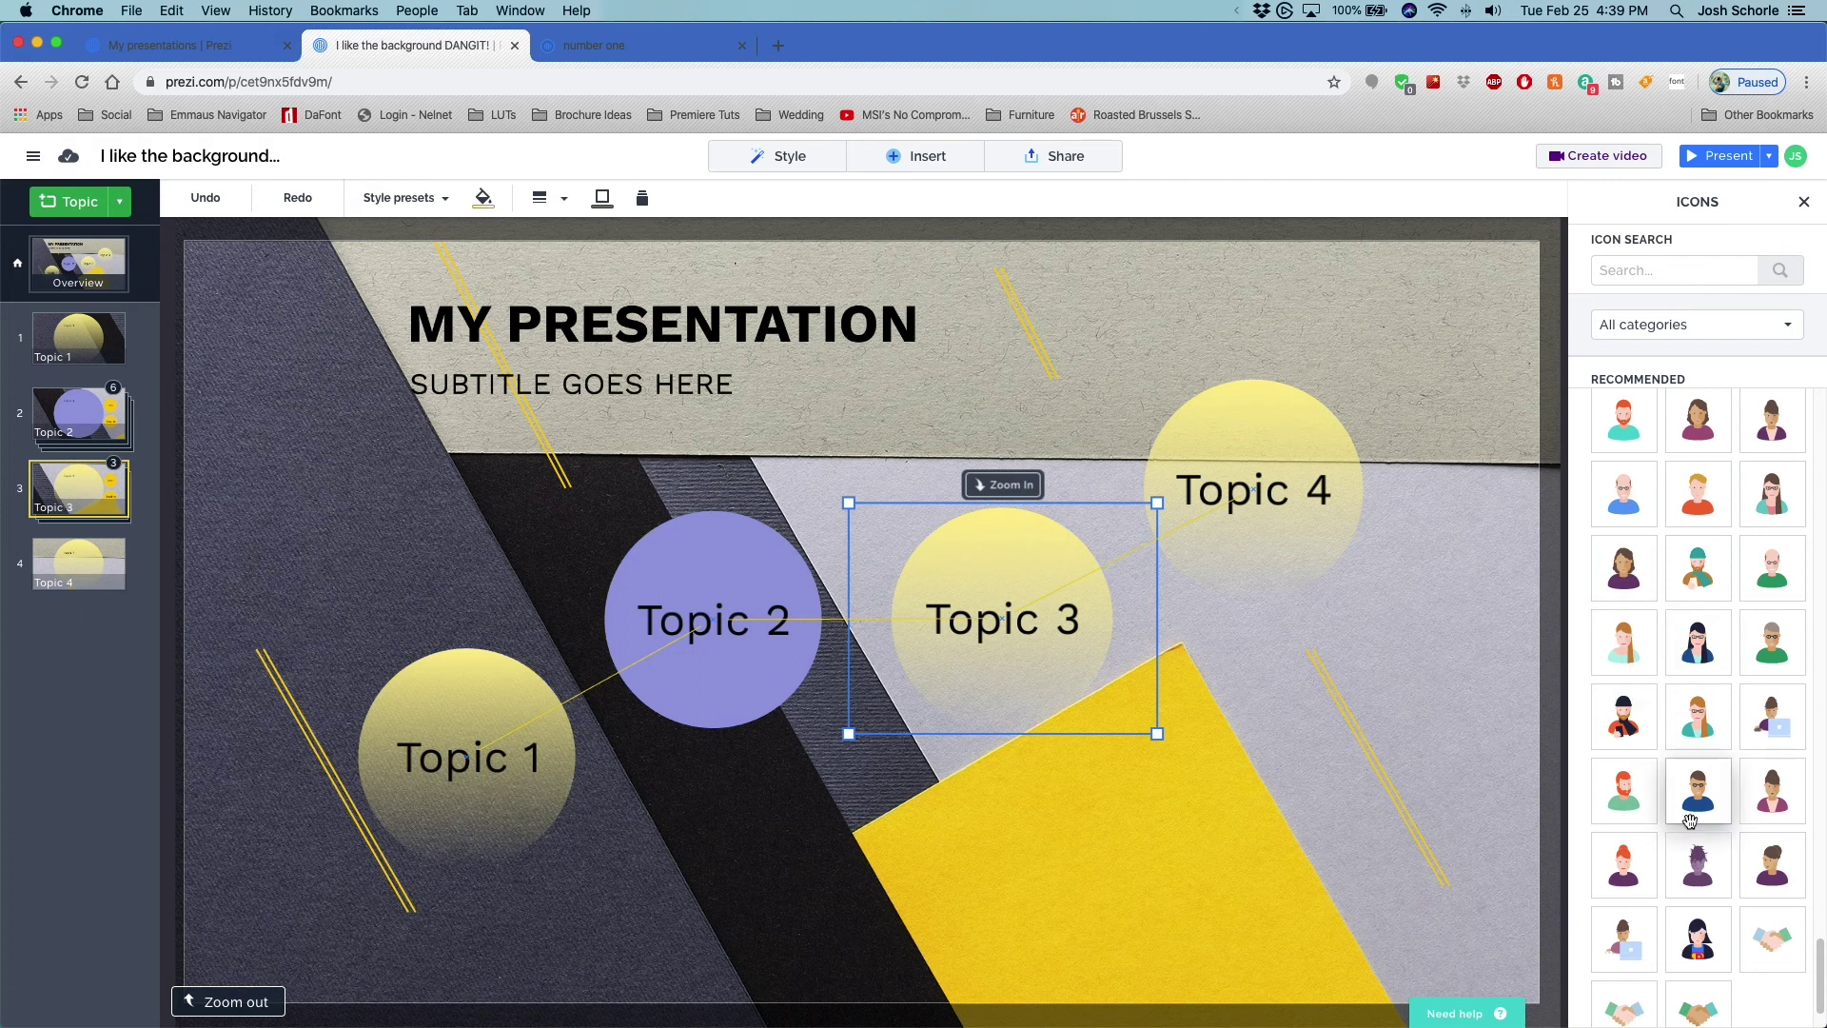
pyautogui.click(657, 59)
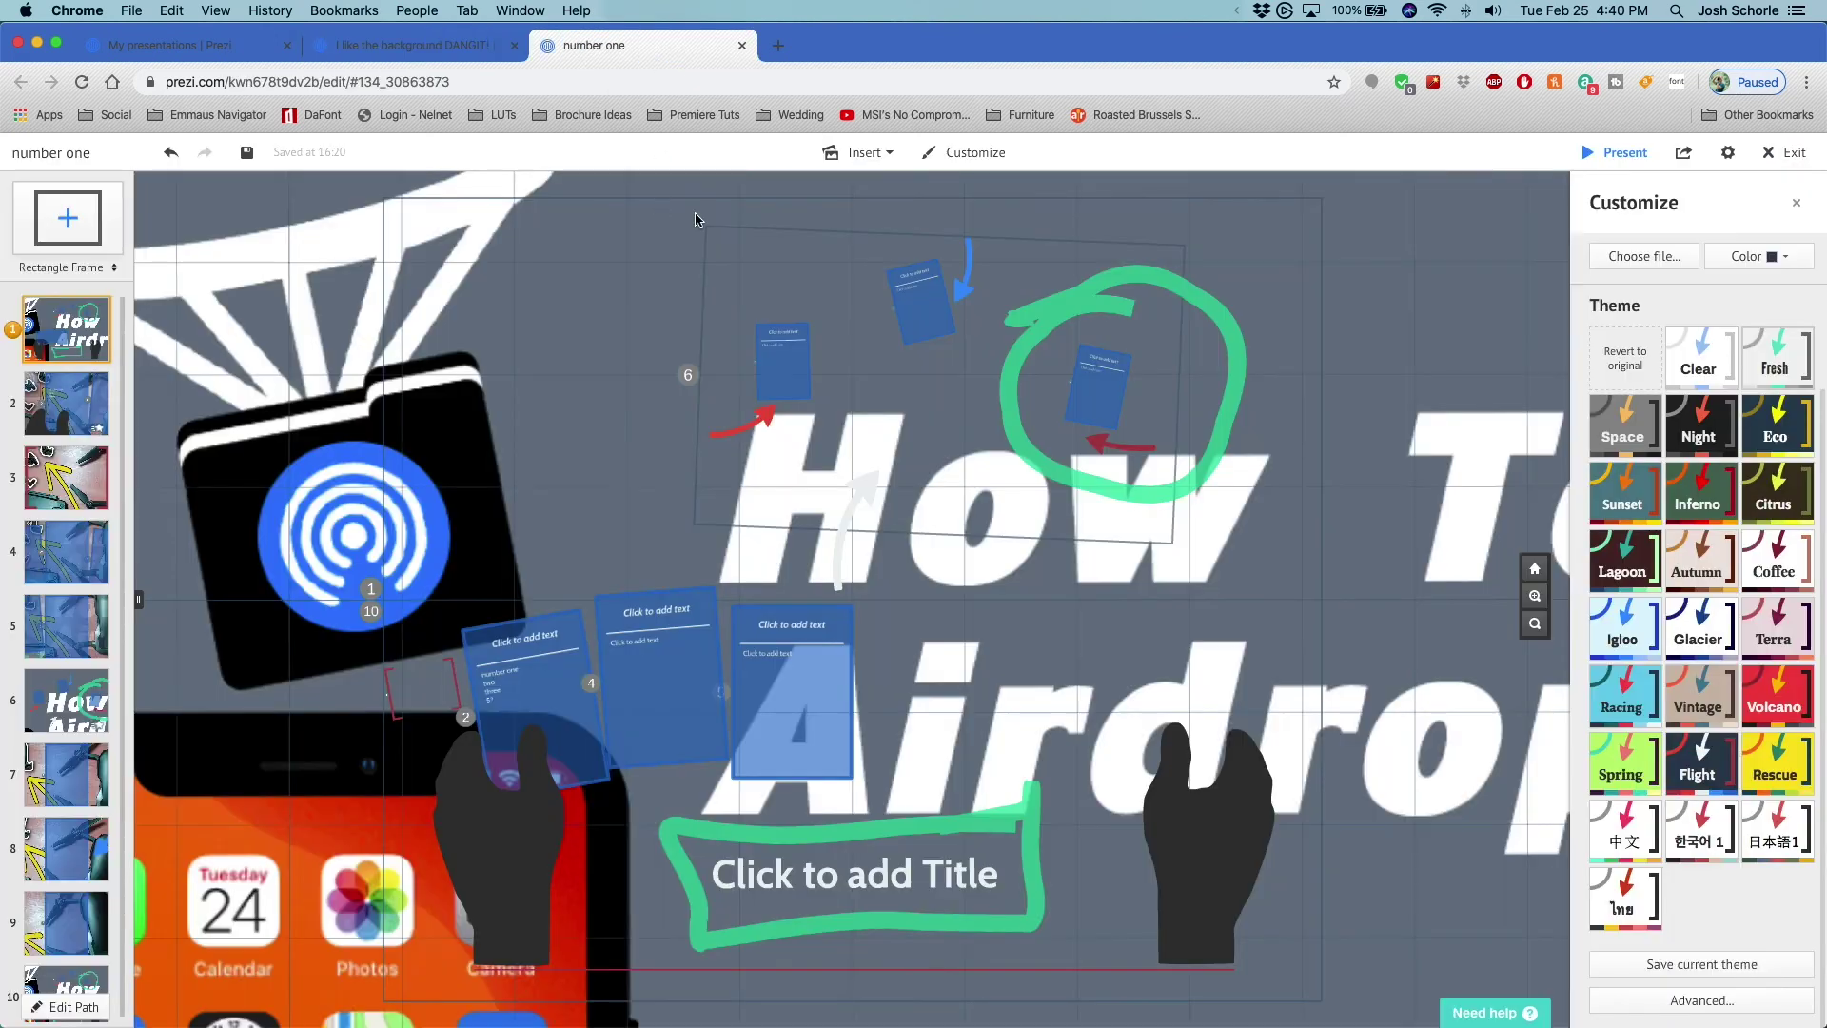
# Draw three green highlighter strokes on the number one canvas
pyautogui.click(888, 161)
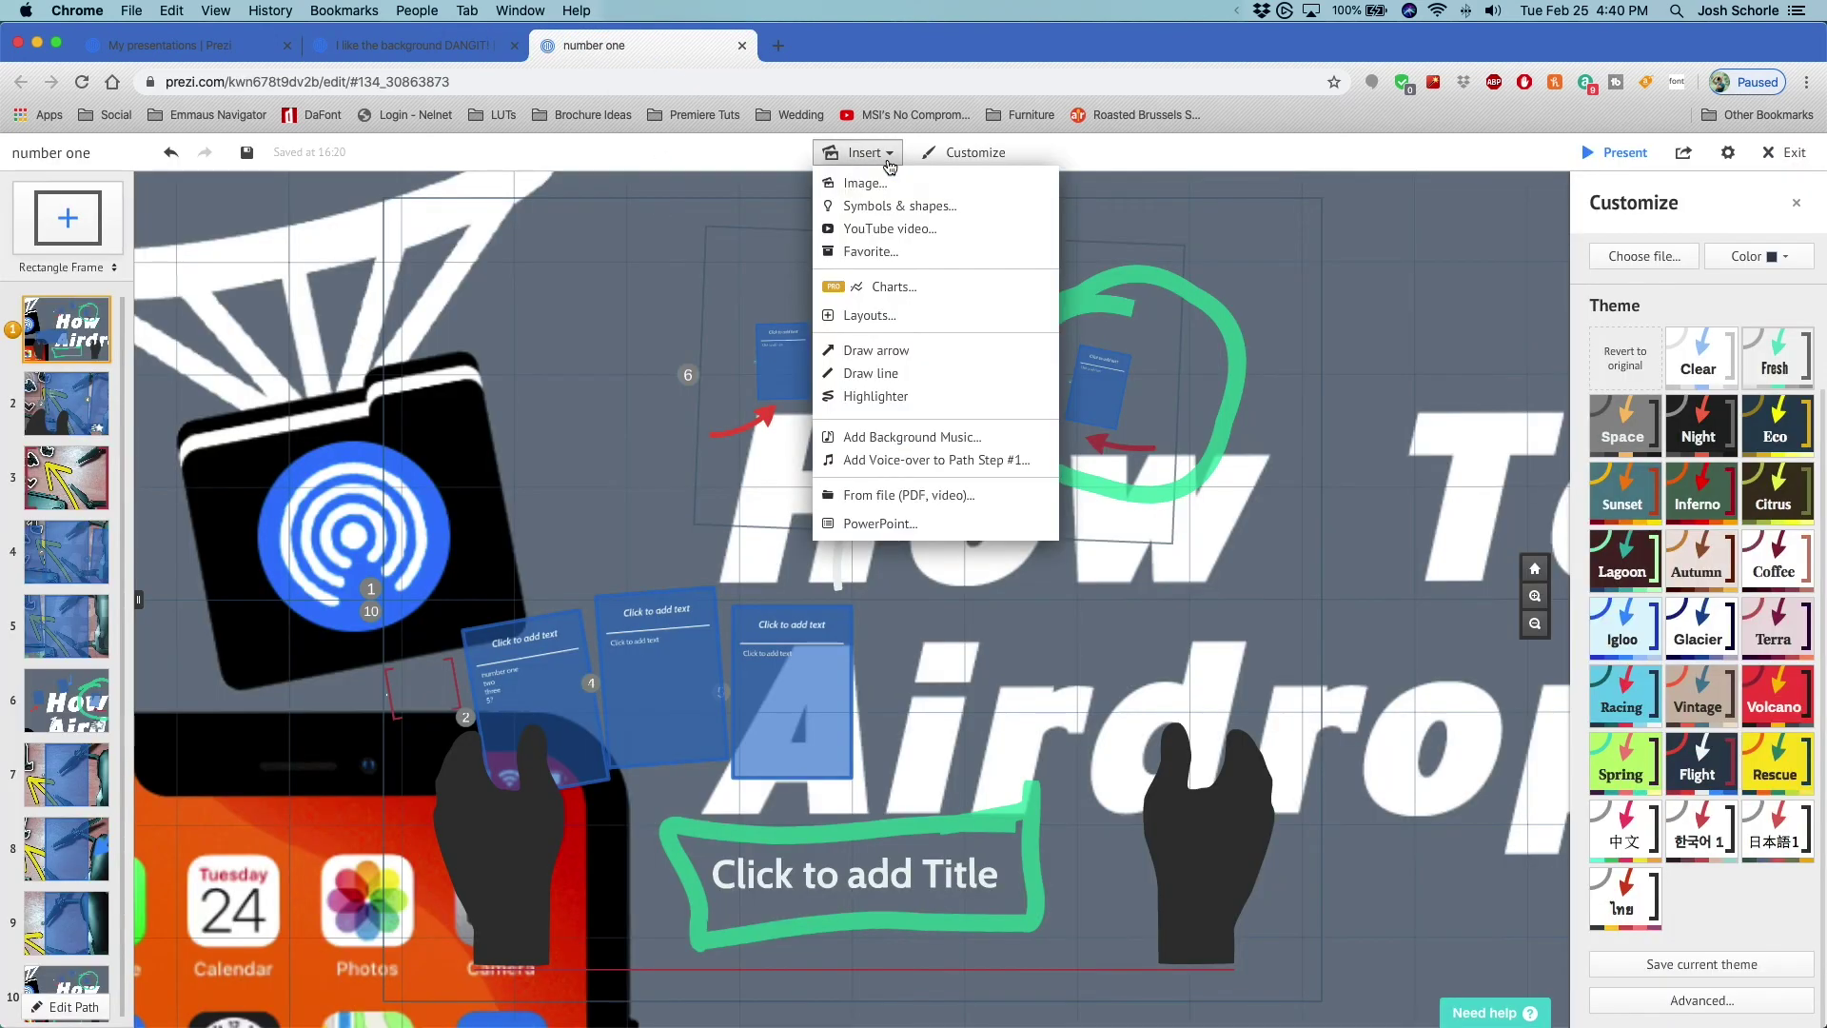
pyautogui.click(851, 398)
pyautogui.moveTo(543, 239)
pyautogui.mouseDown()
pyautogui.moveTo(503, 386)
pyautogui.moveTo(609, 429)
pyautogui.mouseUp()
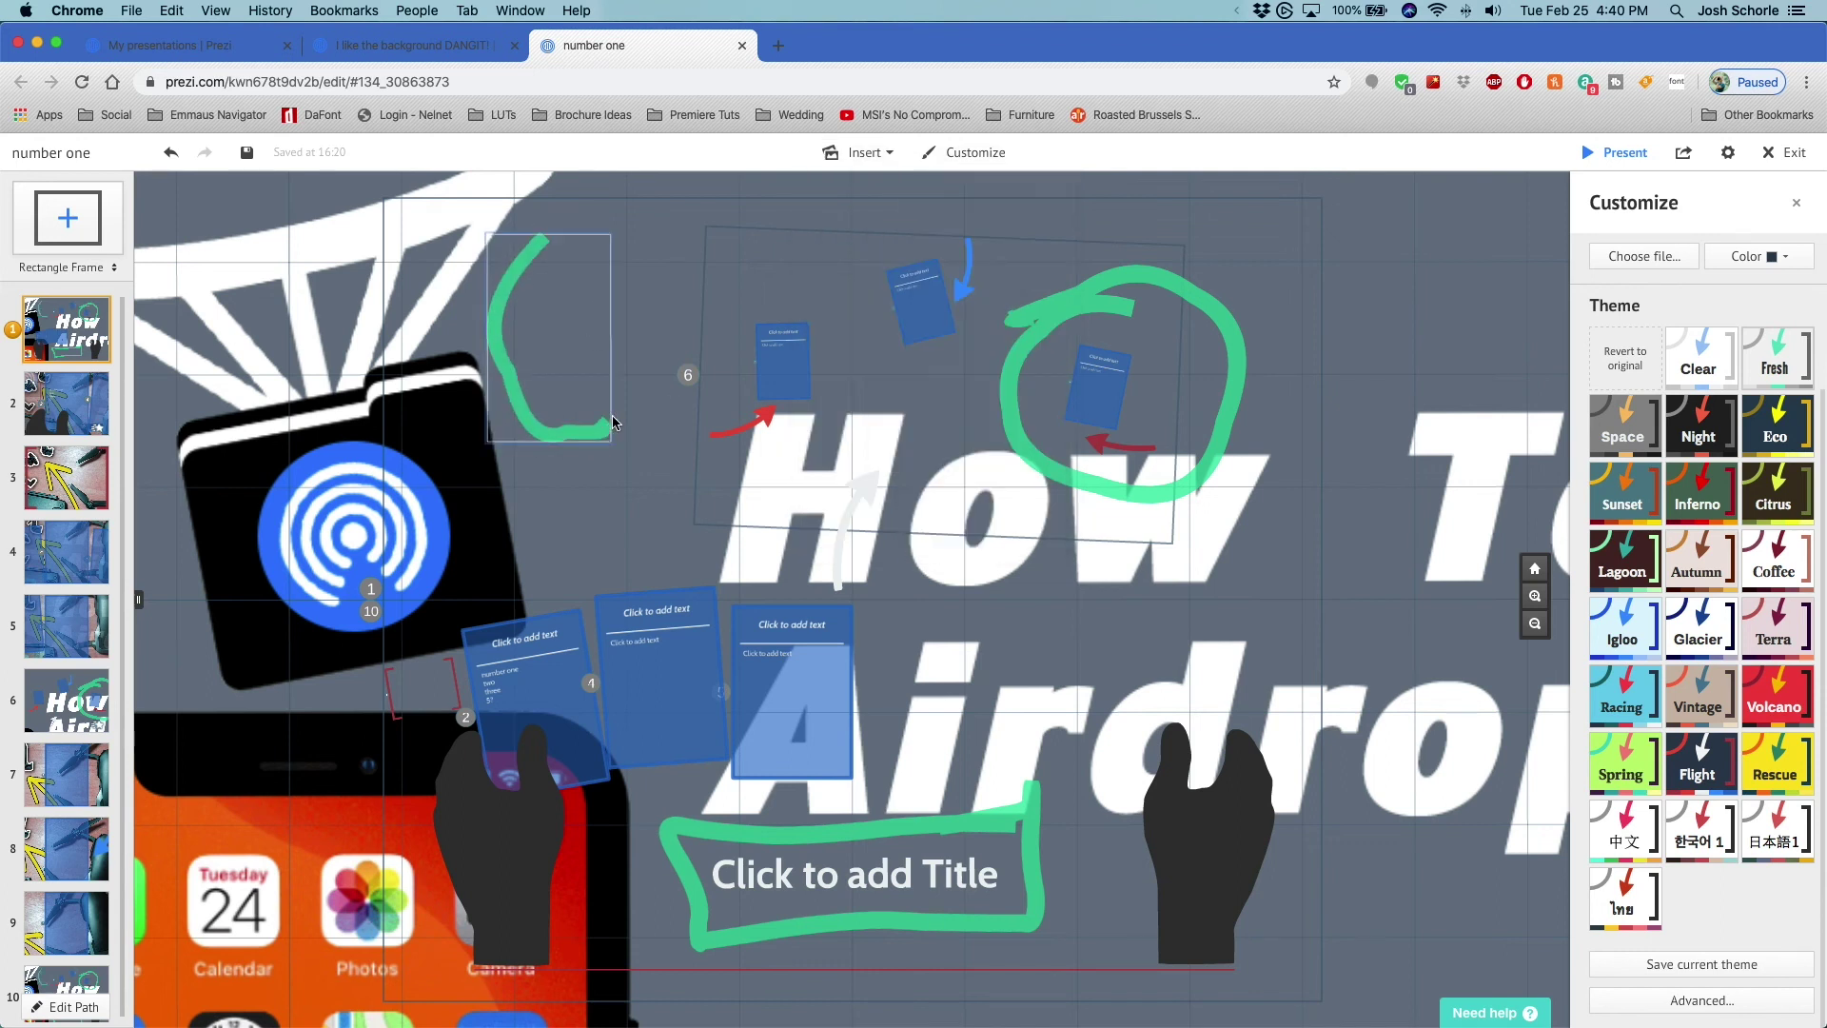
pyautogui.click(854, 153)
pyautogui.click(891, 397)
pyautogui.moveTo(578, 345); pyautogui.dragTo(623, 550)
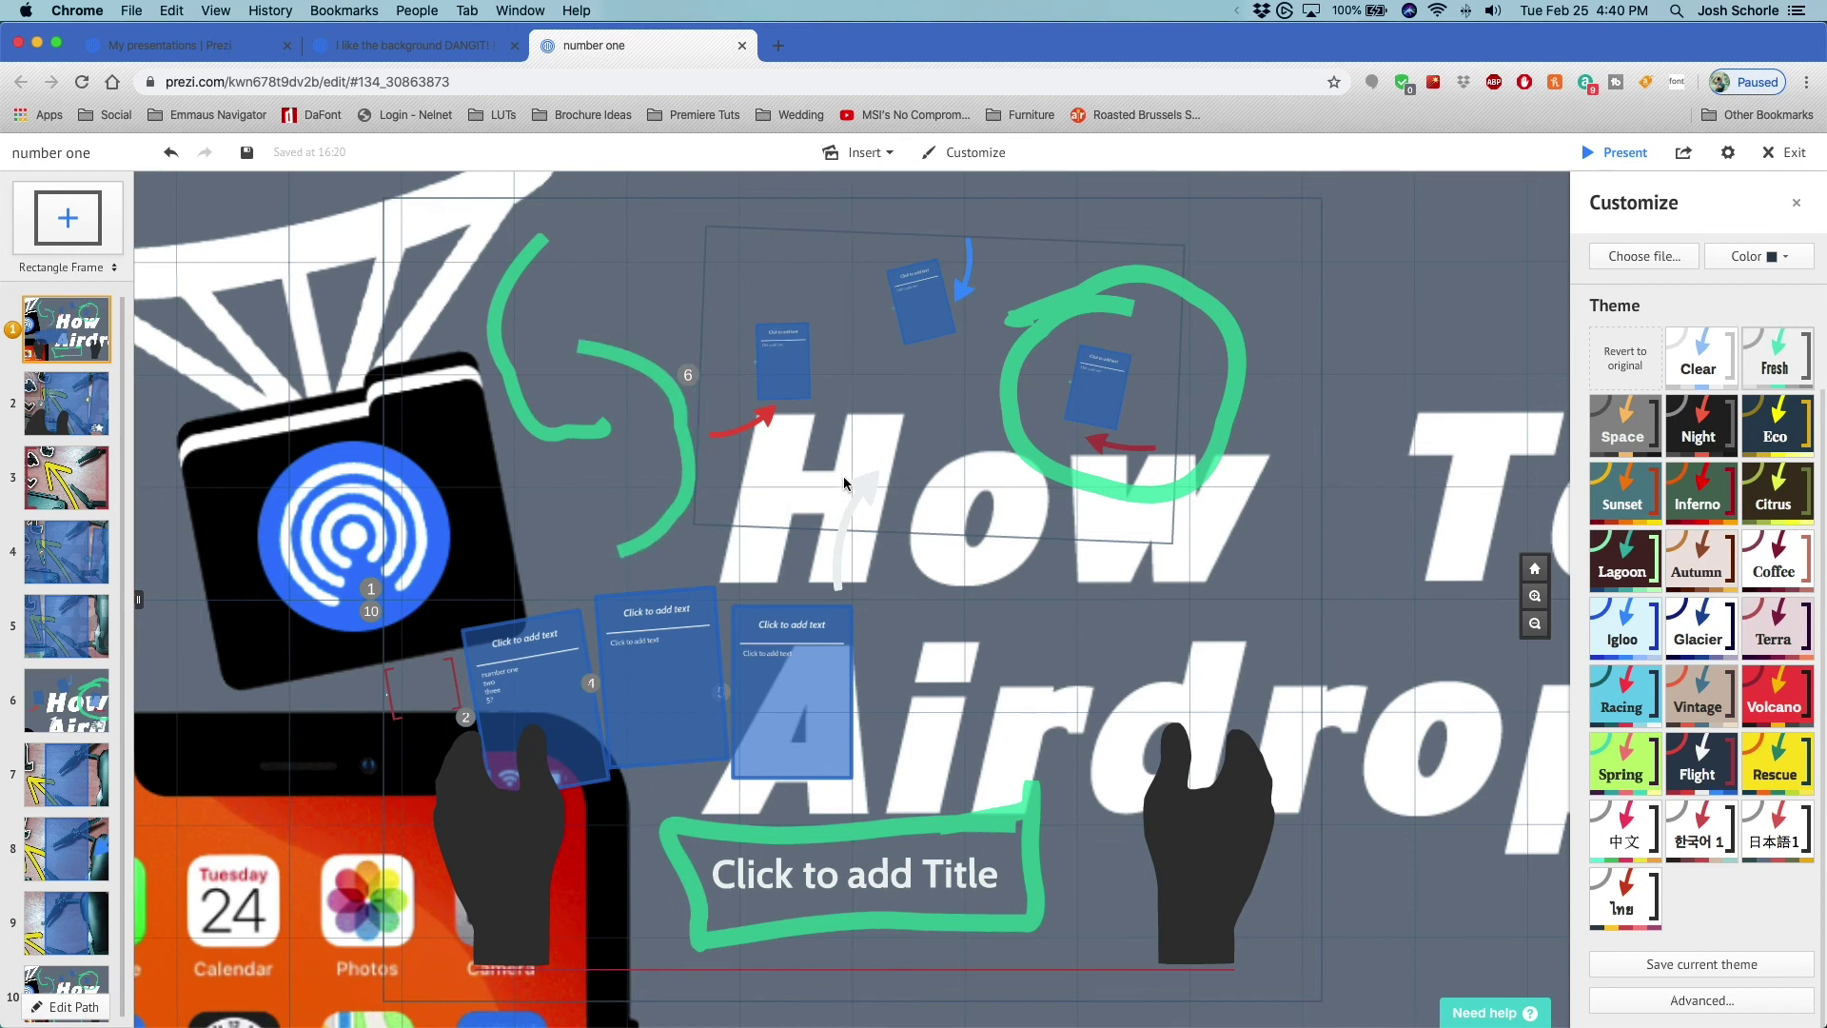
pyautogui.click(887, 152)
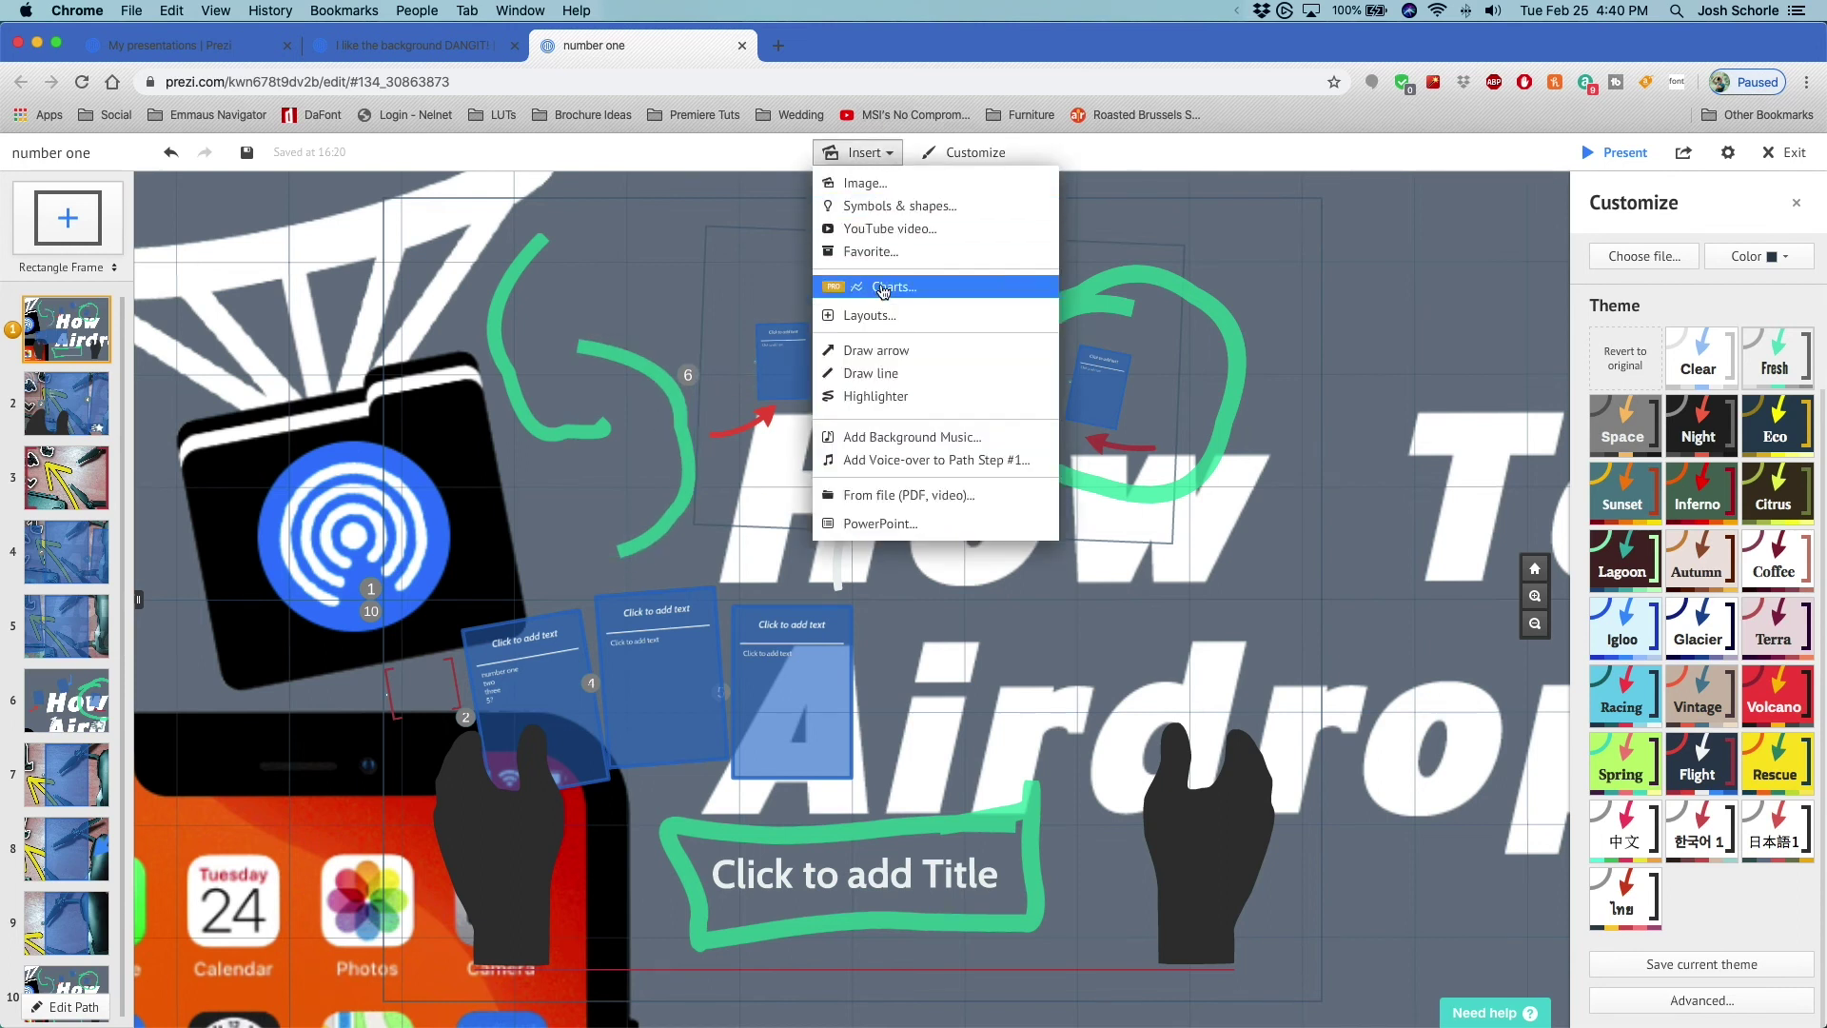
pyautogui.click(881, 398)
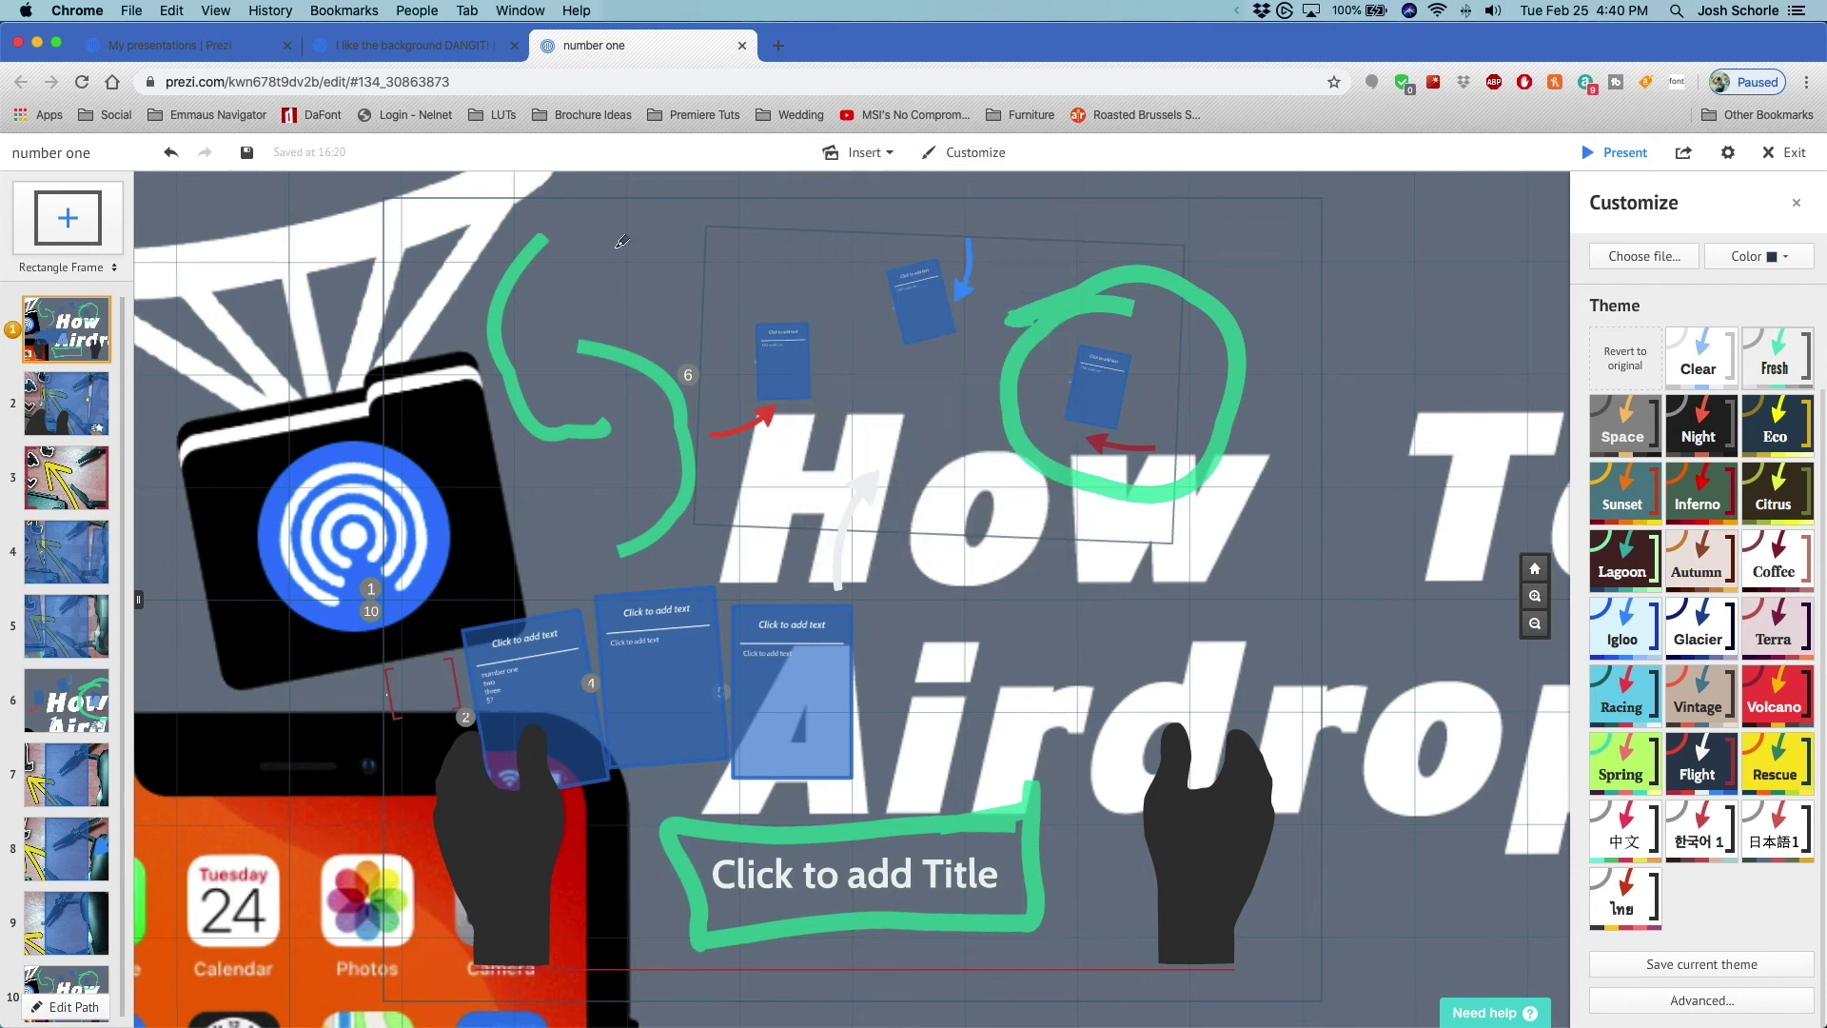
pyautogui.moveTo(623, 235)
pyautogui.mouseDown()
pyautogui.moveTo(579, 320)
pyautogui.moveTo(609, 225)
pyautogui.mouseUp()
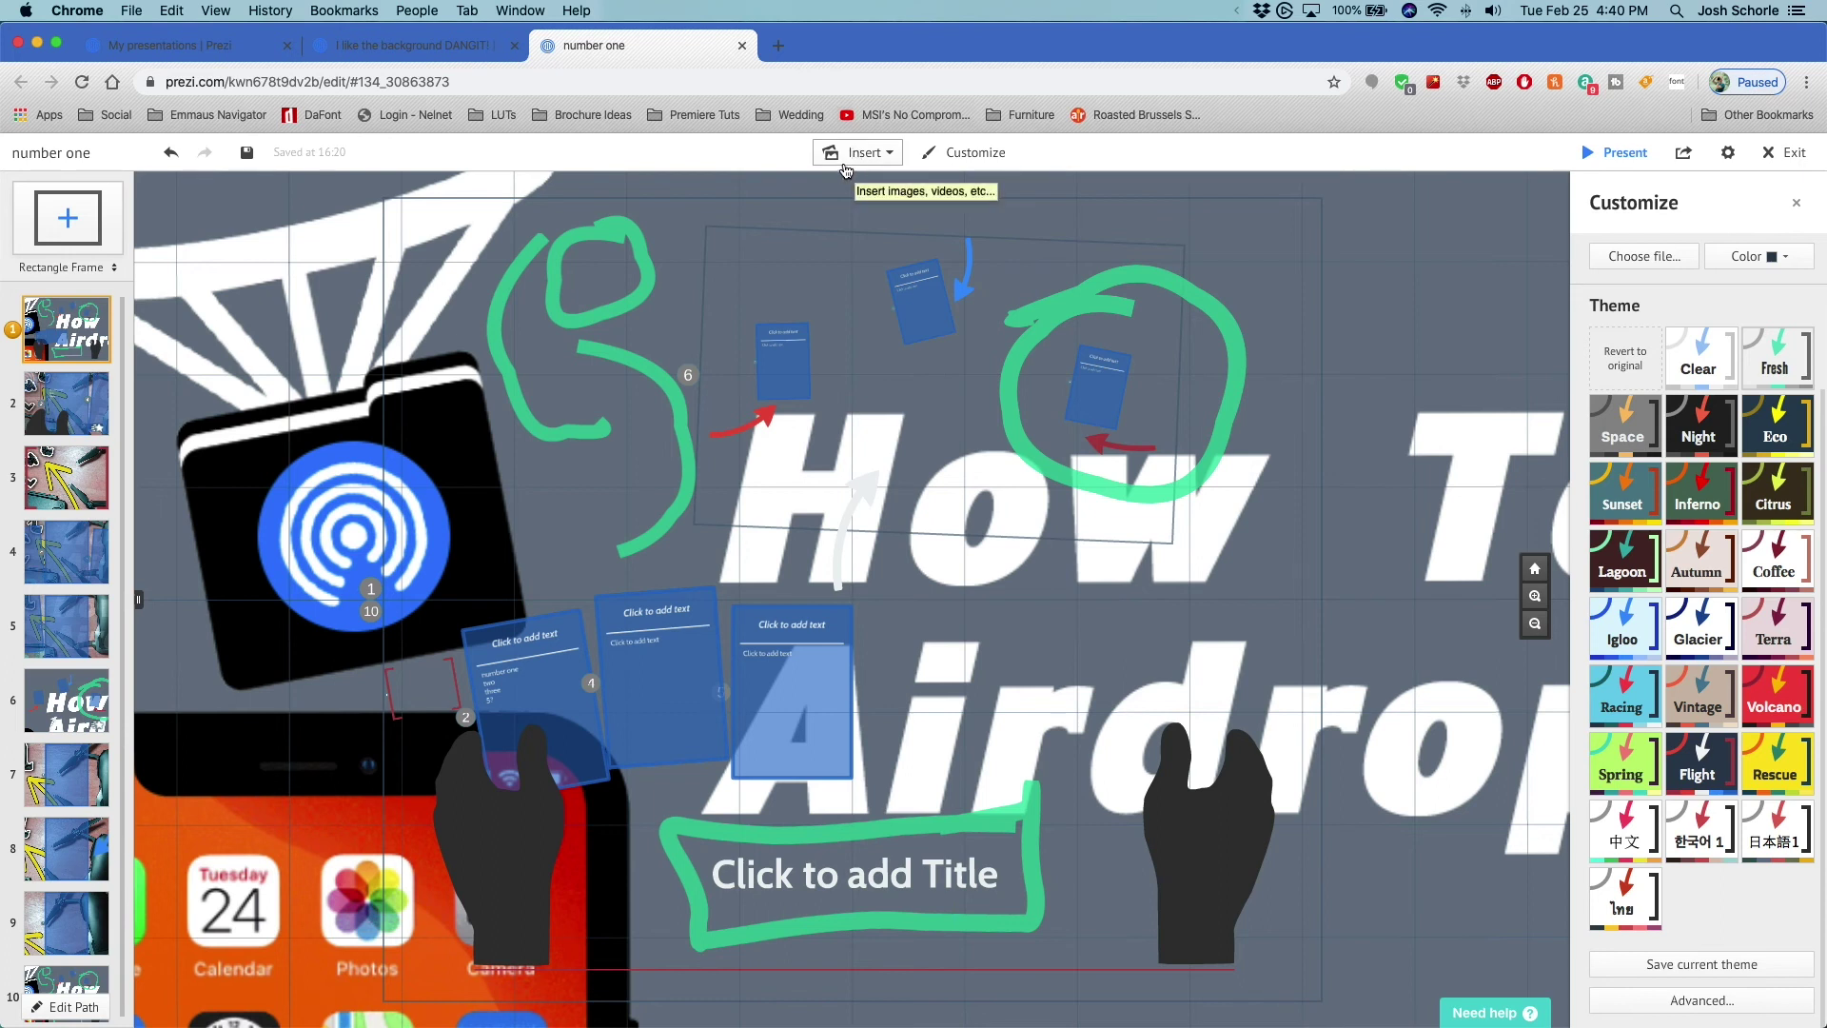
# Back in the yellow-template presentation, zoom into Topic 3
pyautogui.click(450, 60)
pyautogui.click(986, 575)
pyautogui.click(997, 496)
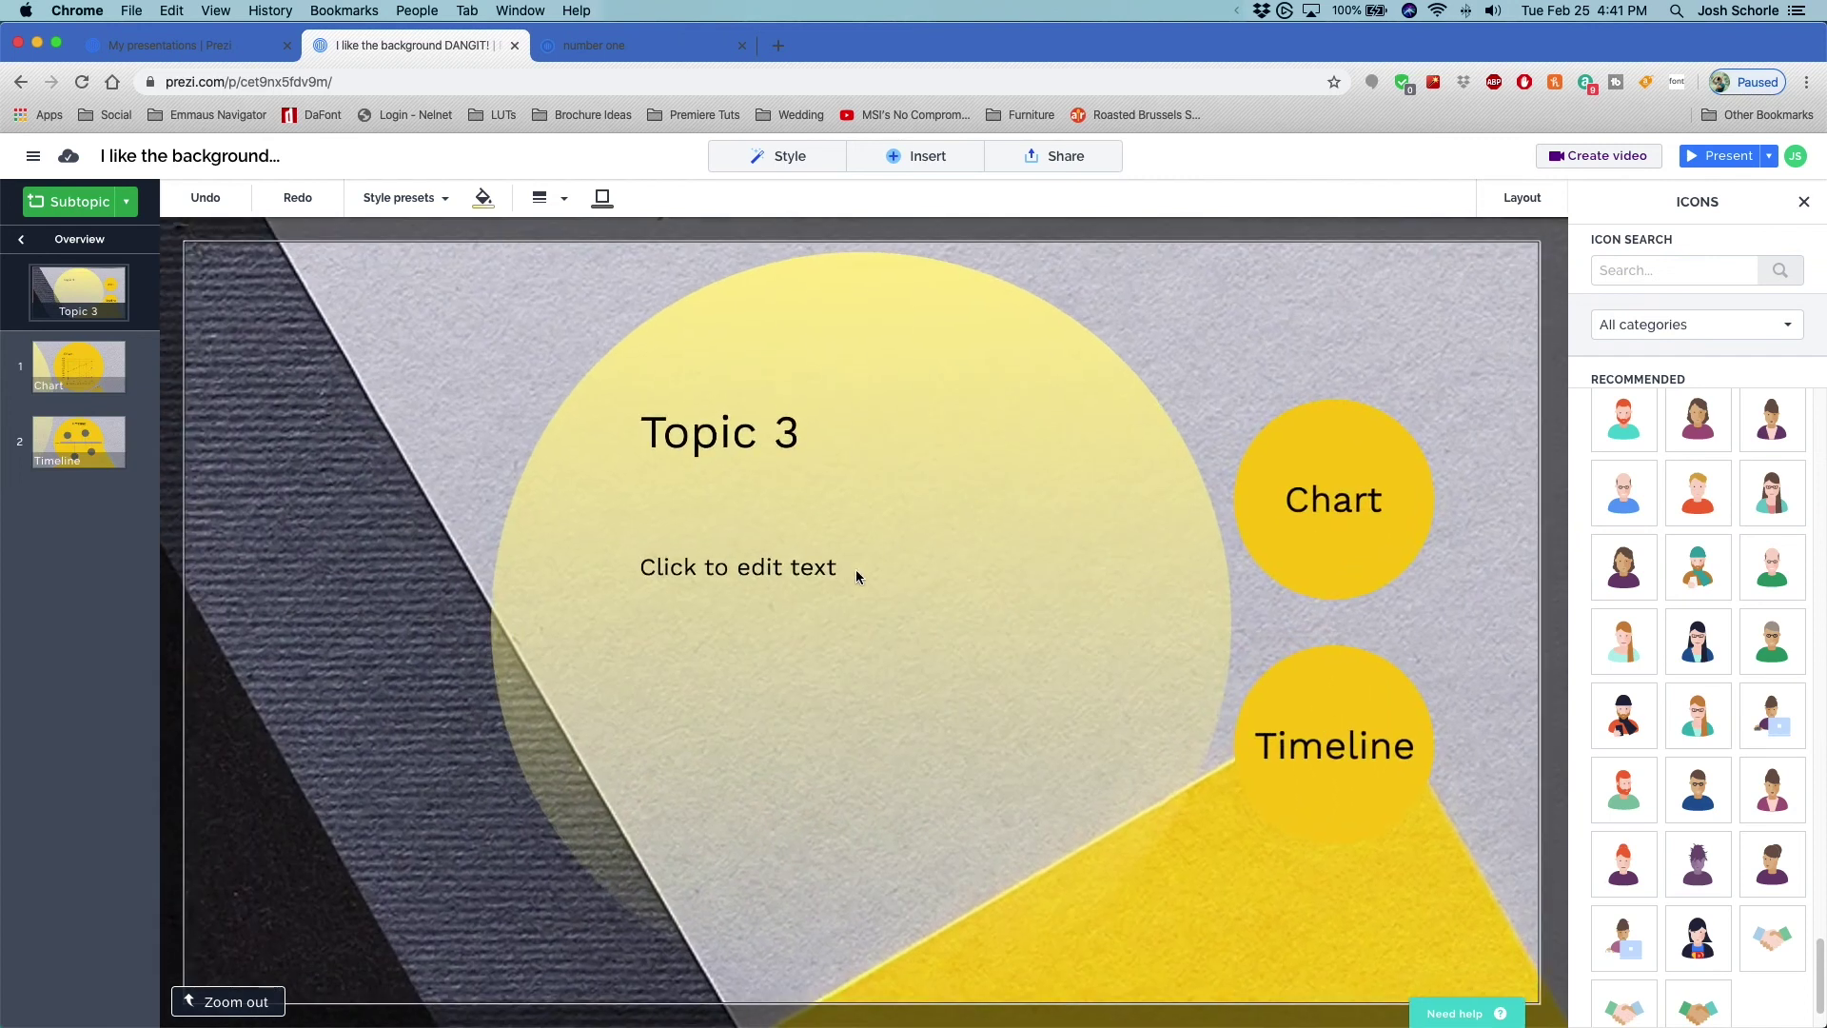
# Give Topic 3's 'Click to edit' text box a slightly translucent mint background, then return to the overview
pyautogui.click(802, 568)
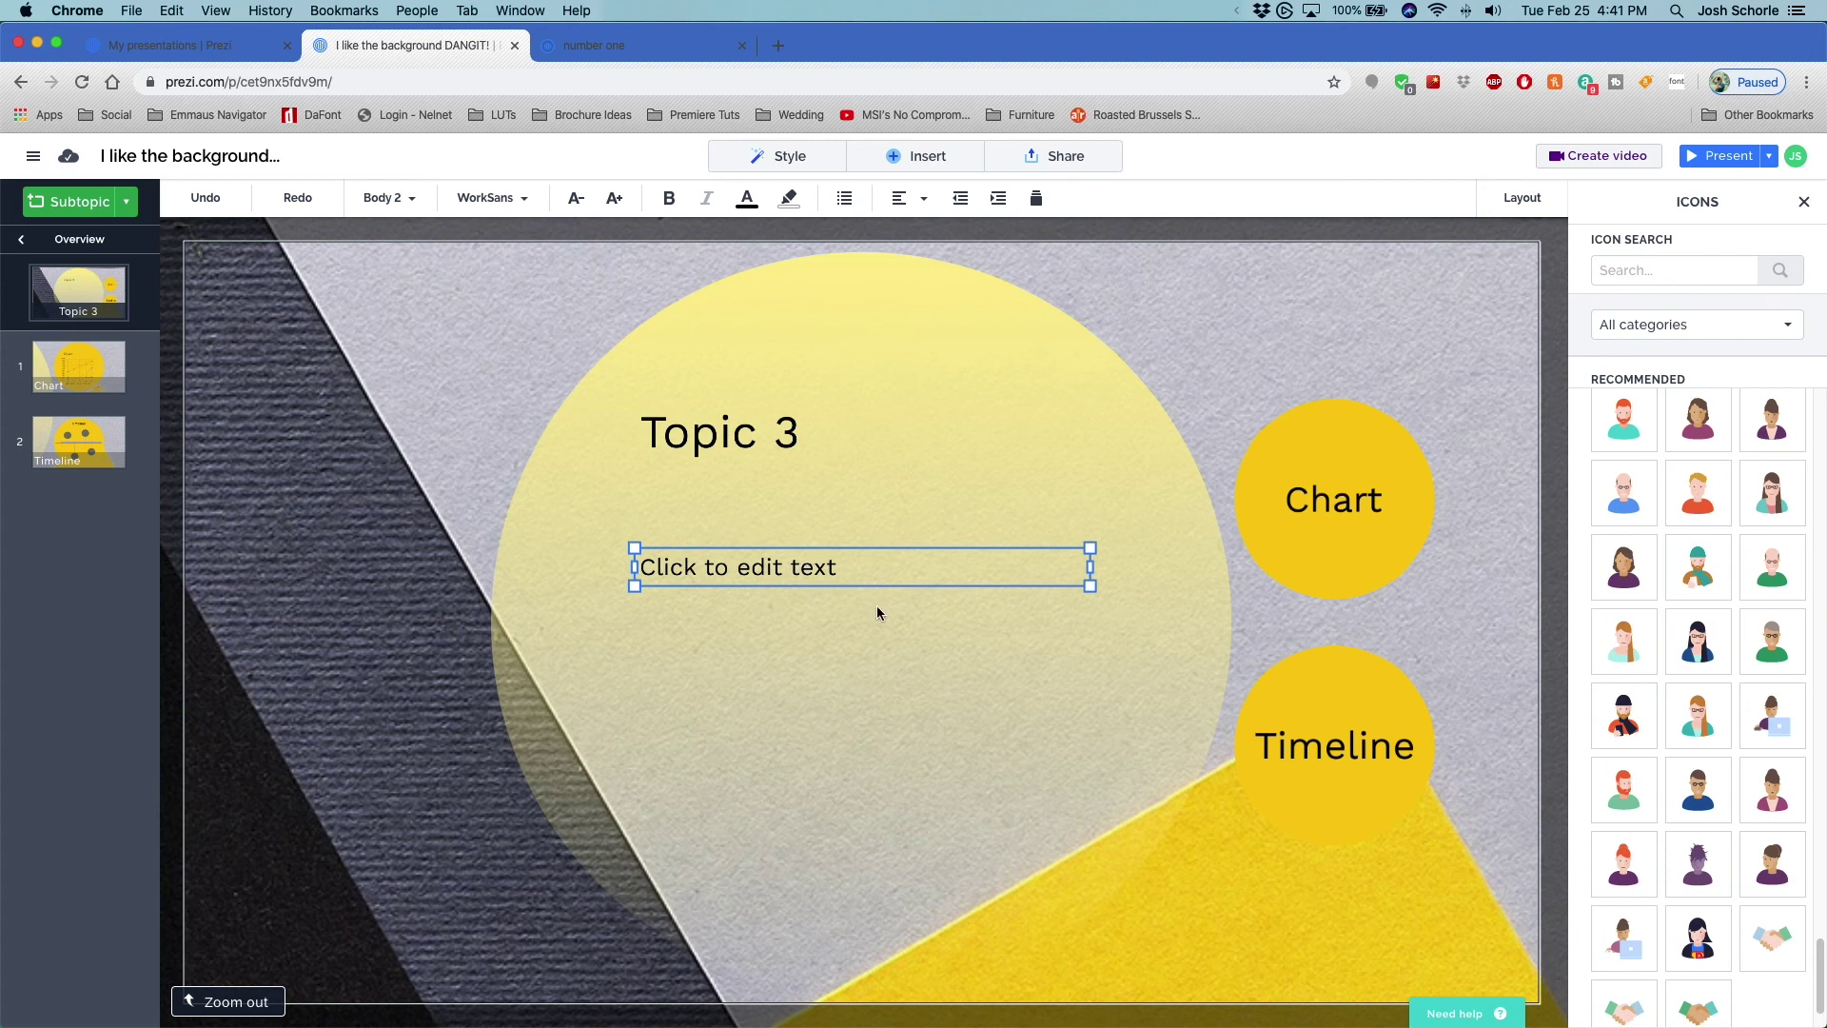
pyautogui.click(788, 198)
pyautogui.click(989, 569)
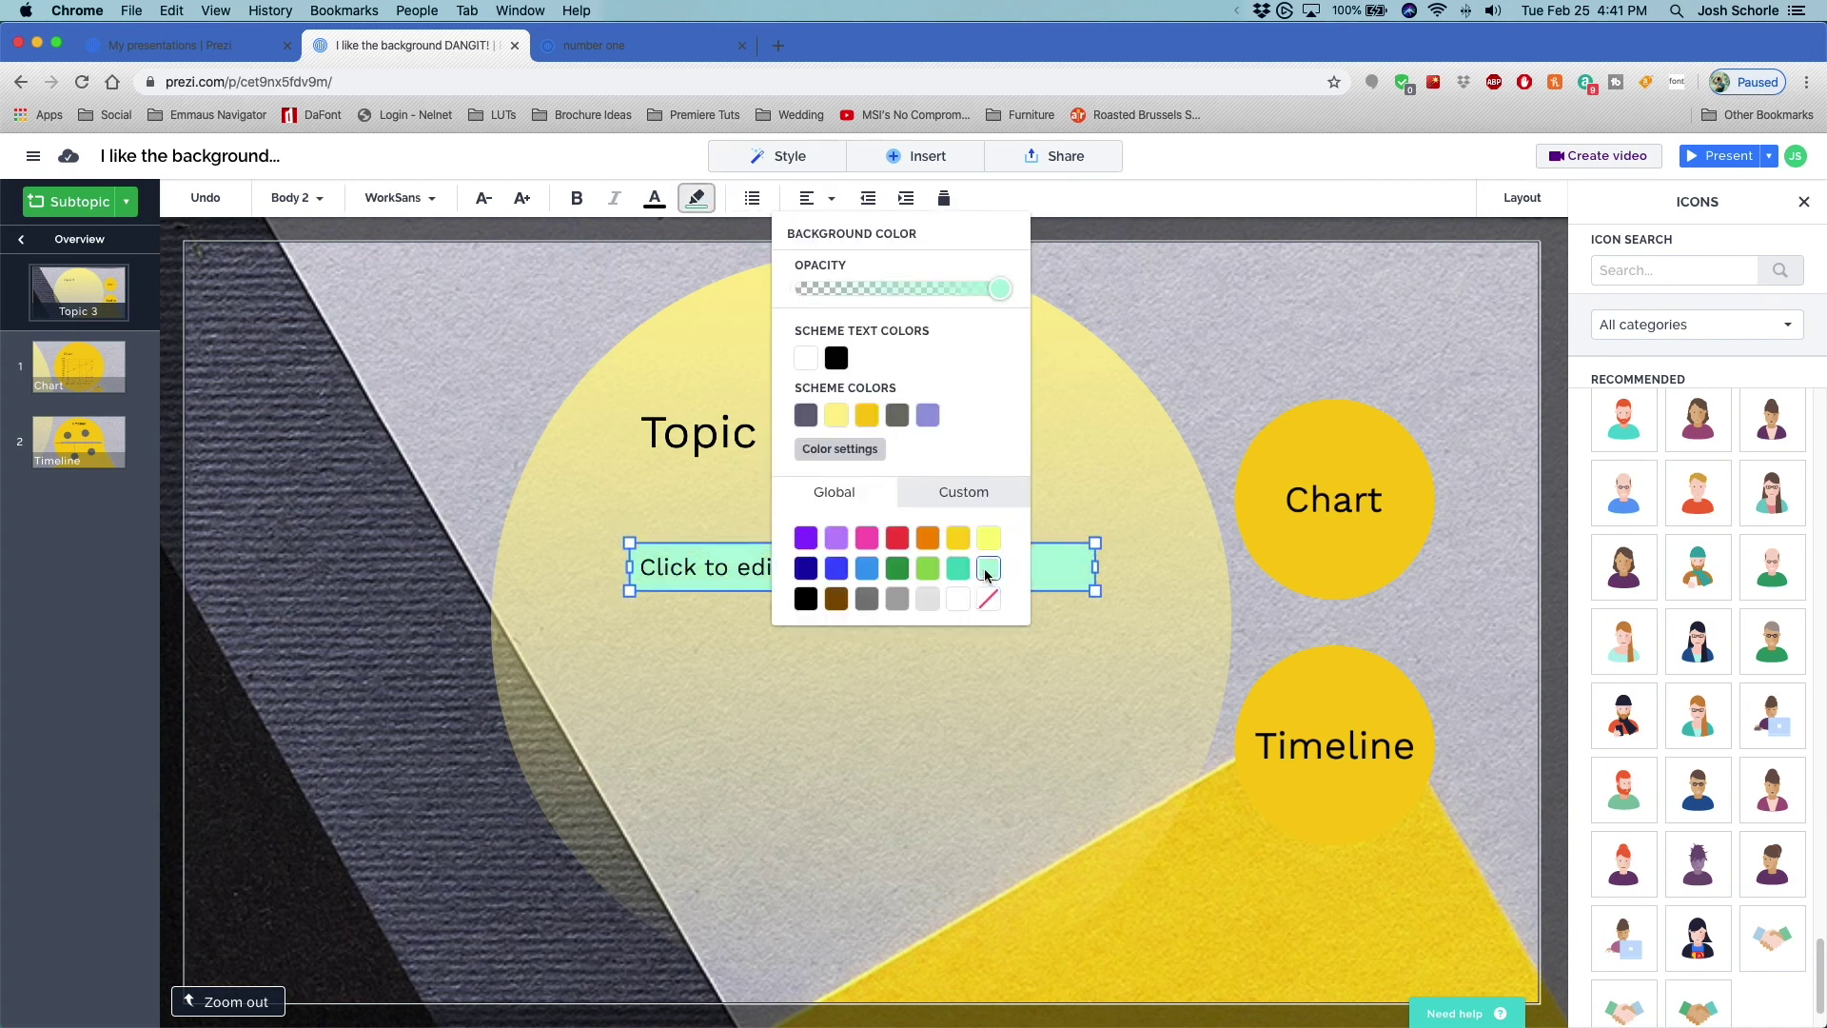
pyautogui.moveTo(996, 287)
pyautogui.mouseDown()
pyautogui.moveTo(885, 289)
pyautogui.moveTo(976, 293)
pyautogui.mouseUp()
pyautogui.click(1213, 552)
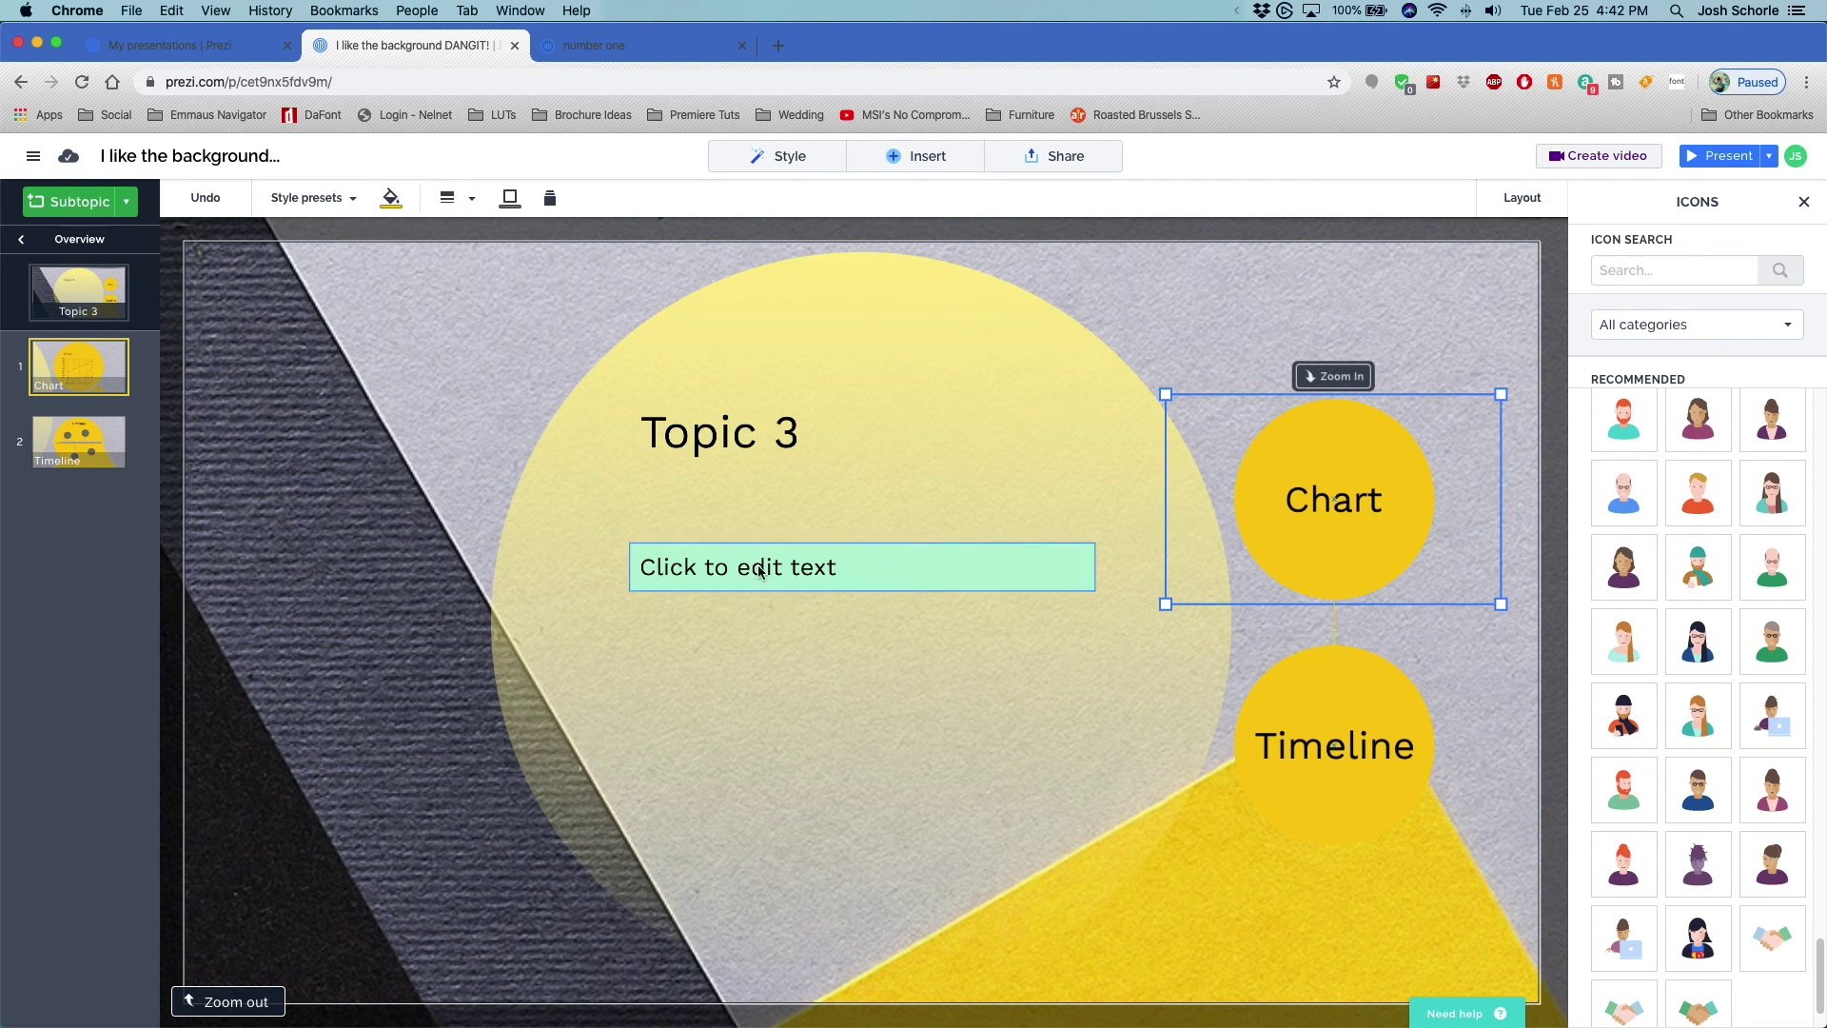
pyautogui.click(21, 239)
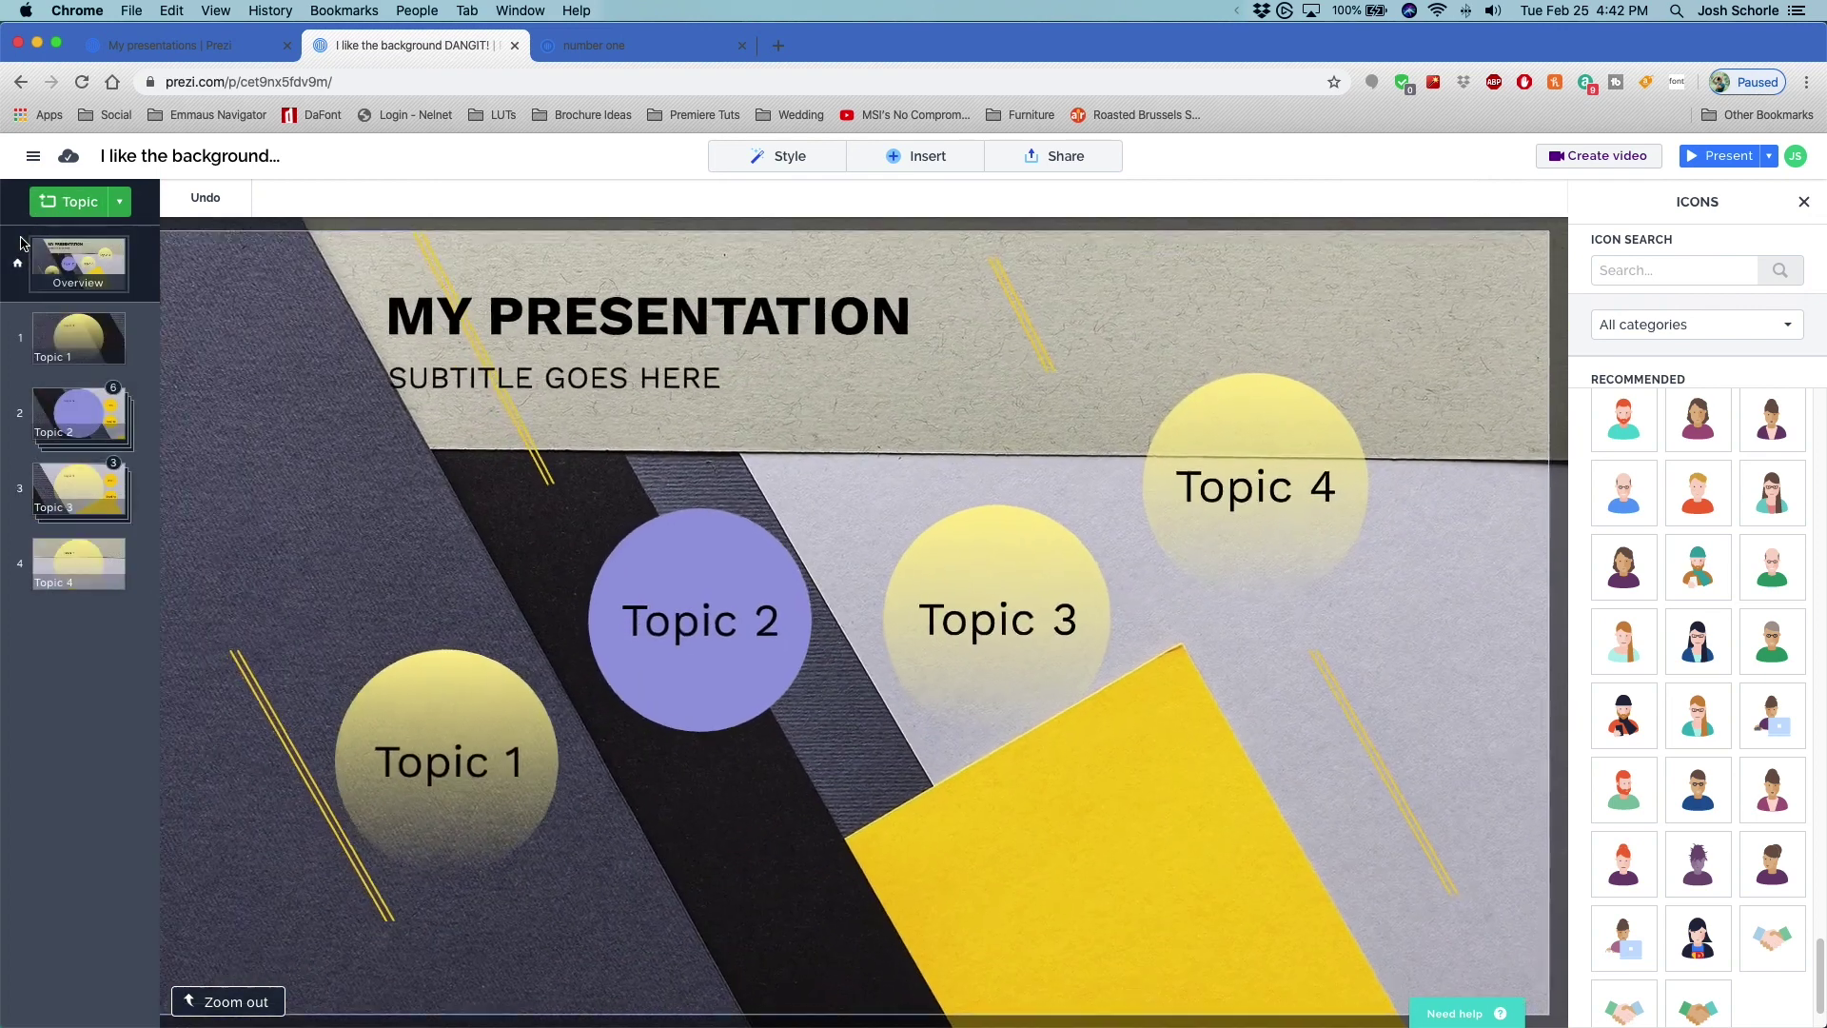